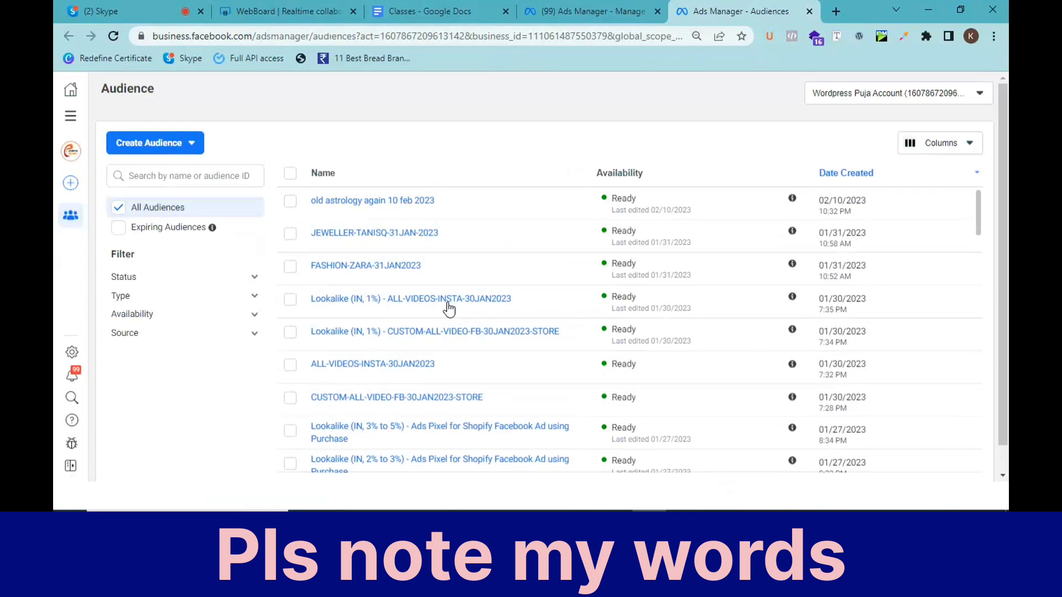
Start creating a custom audience and highlight the Your sources and Meta Sources headings in the source chooser.
{"action": "key", "text": "ctrl+plus"}
{"action": "key", "text": "ctrl+plus"}
{"action": "key", "text": "ctrl+plus"}
{"action": "key", "text": "ctrl+plus"}
{"action": "left_click", "coordinate": [179, 155]}
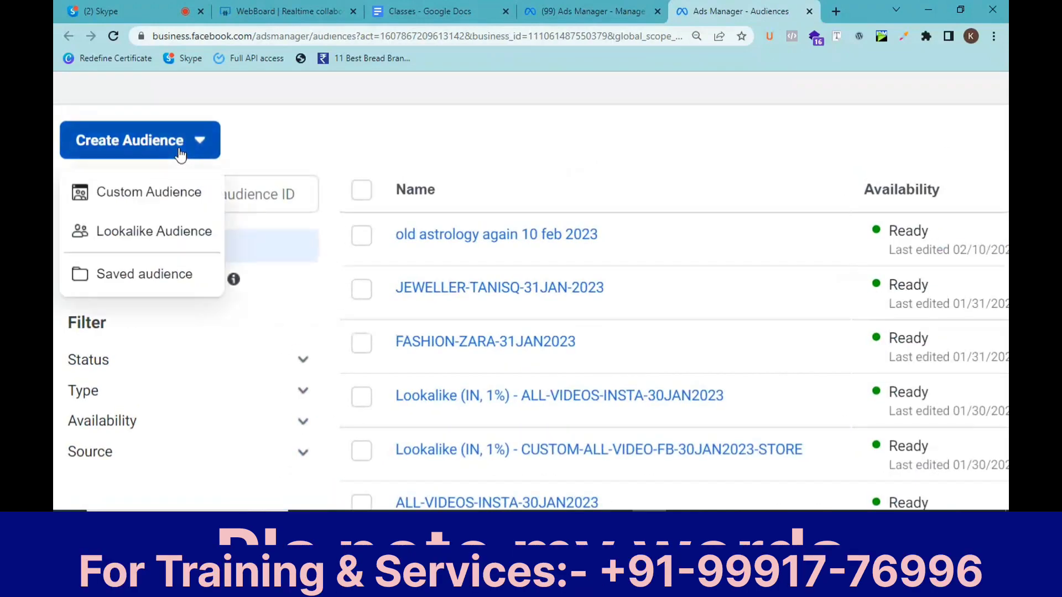
{"action": "key", "text": "ctrl+minus"}
{"action": "key", "text": "ctrl+minus"}
{"action": "key", "text": "ctrl+minus"}
{"action": "key", "text": "ctrl+minus"}
{"action": "mouse_move", "coordinate": [166, 176]}
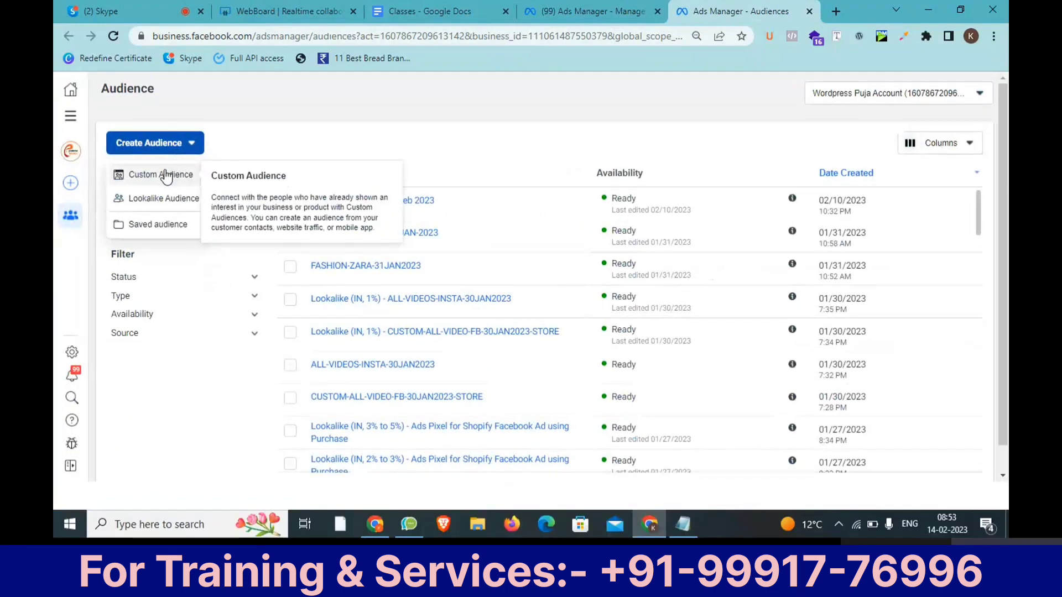
{"action": "left_click", "coordinate": [166, 175]}
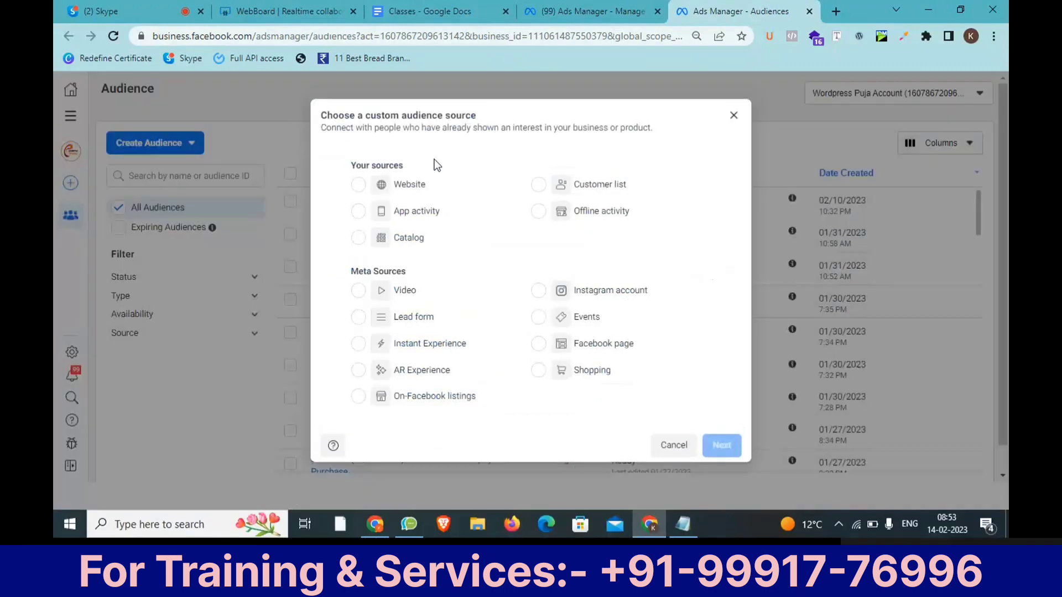
{"action": "left_click_drag", "start_coordinate": [383, 174], "coordinate": [333, 169]}
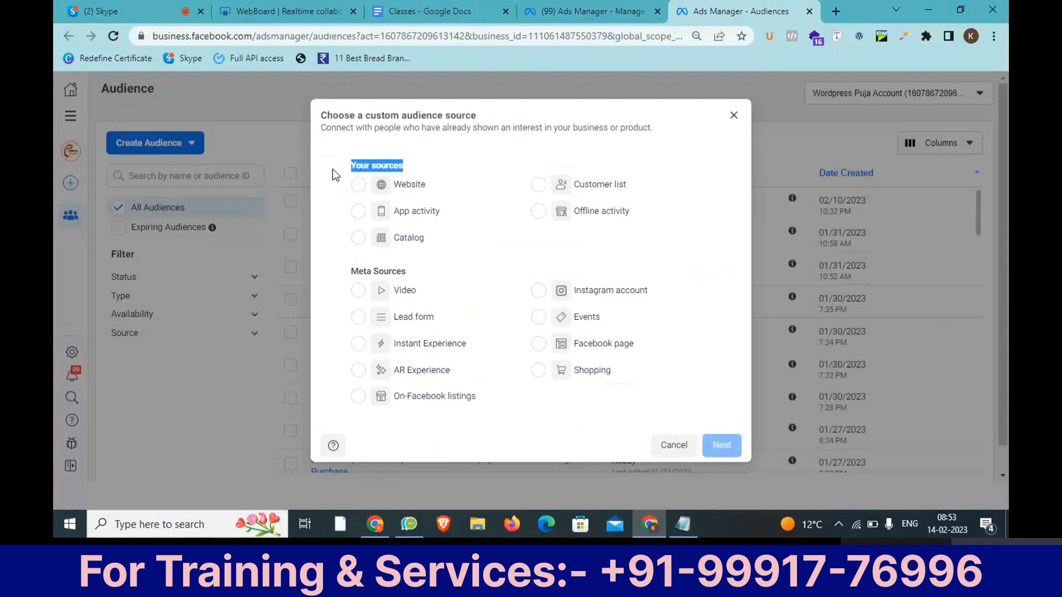
{"action": "left_click_drag", "start_coordinate": [418, 267], "coordinate": [393, 270]}
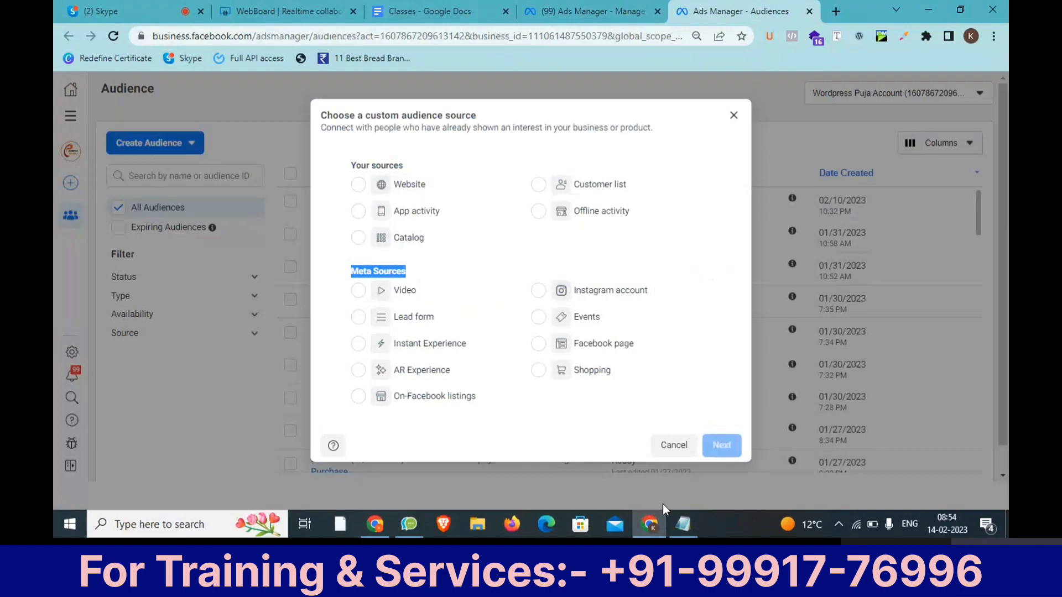
Switch to Notepad and add the line "Website >> Pixel >>" a few lines below the Landing Page note.
{"action": "left_click", "coordinate": [684, 526]}
{"action": "key", "text": "Return"}
{"action": "key", "text": "Return"}
{"action": "key", "text": "Return"}
{"action": "key", "text": "Return"}
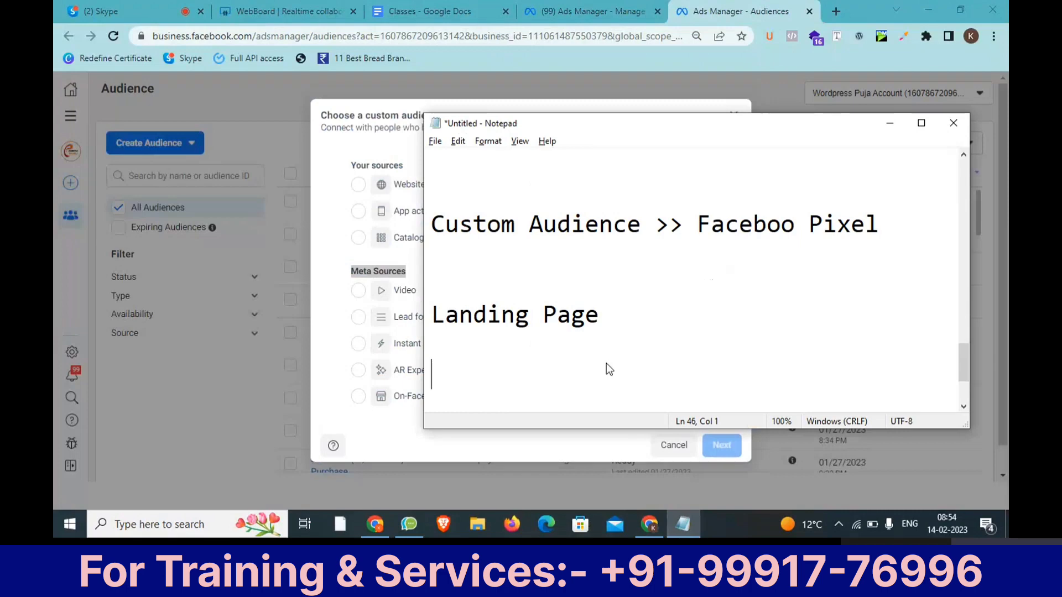
{"action": "type", "text": "Web"}
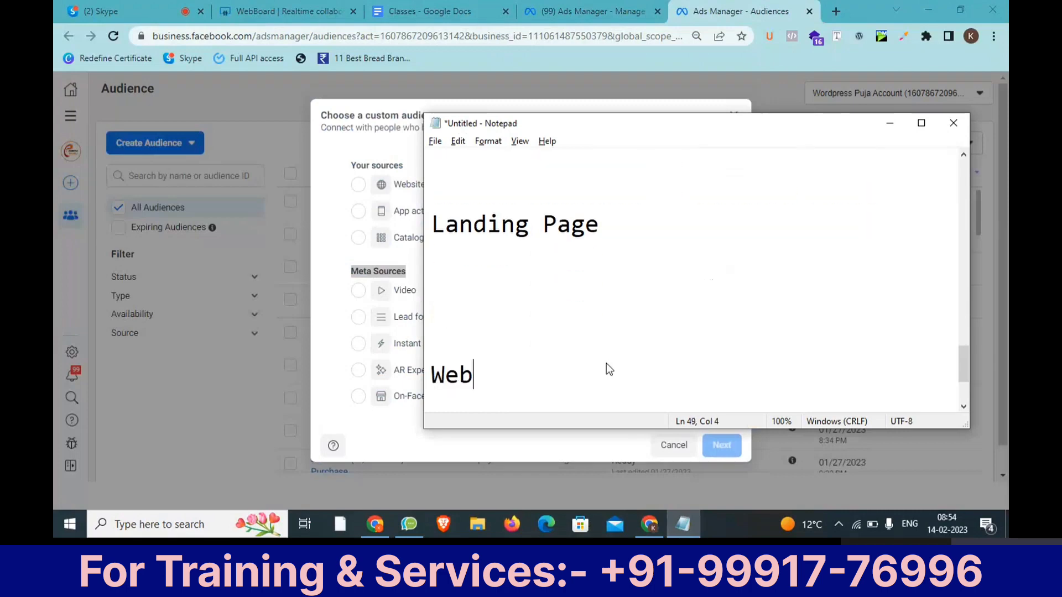
{"action": "type", "text": "site >> "}
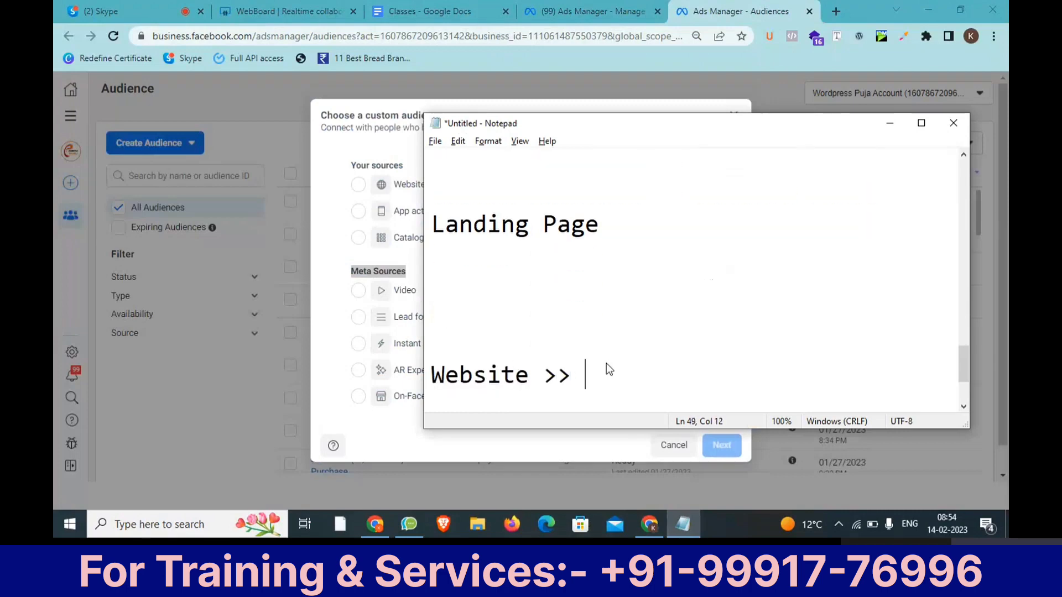
{"action": "type", "text": "Pixel"}
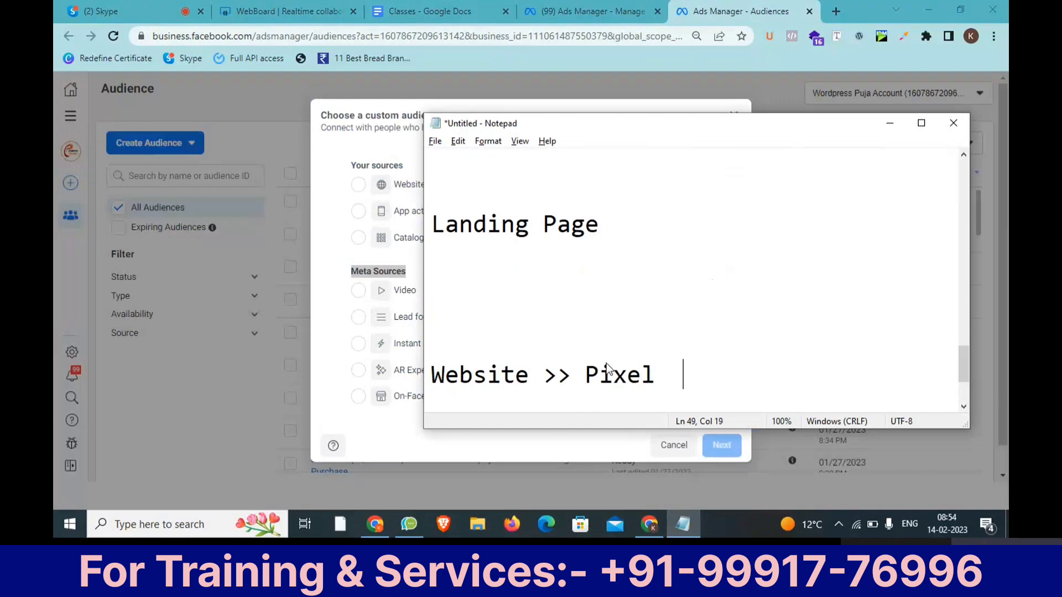
{"action": "type", "text": "  >>"}
Add the line "website >> information >>> Facebook" two lines below the Website >> Pixel note and highlight it.
{"action": "key", "text": "Return"}
{"action": "key", "text": "Return"}
{"action": "type", "text": "website"}
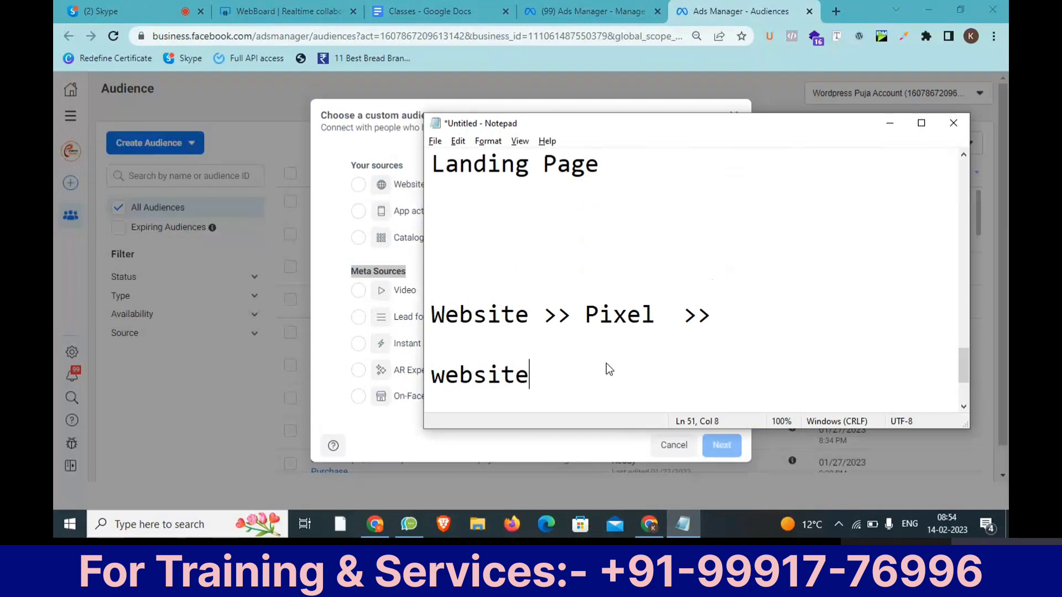
{"action": "type", "text": " >> informa"}
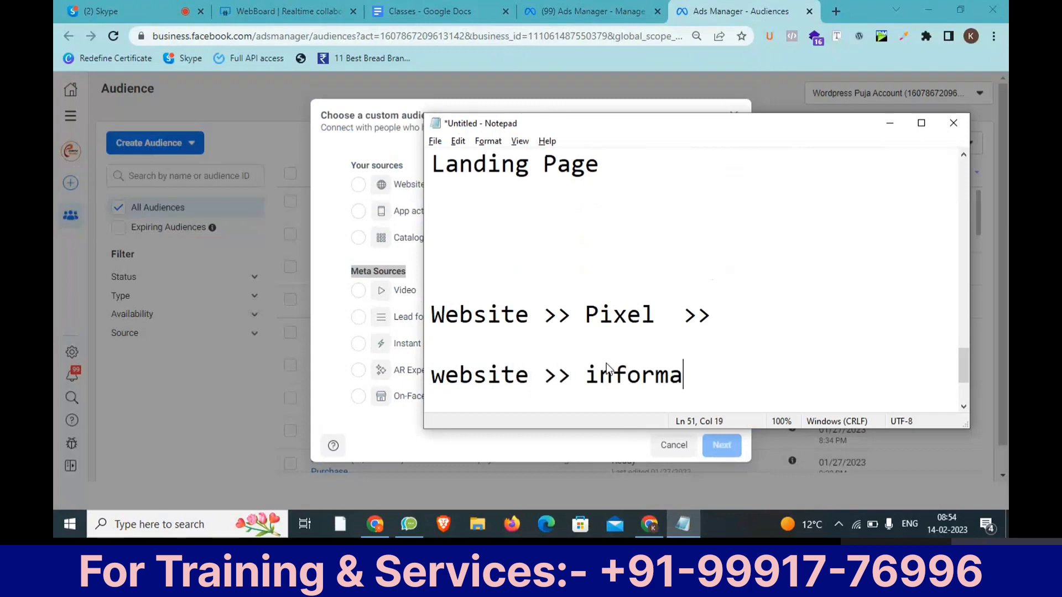
{"action": "type", "text": "tion >>>"}
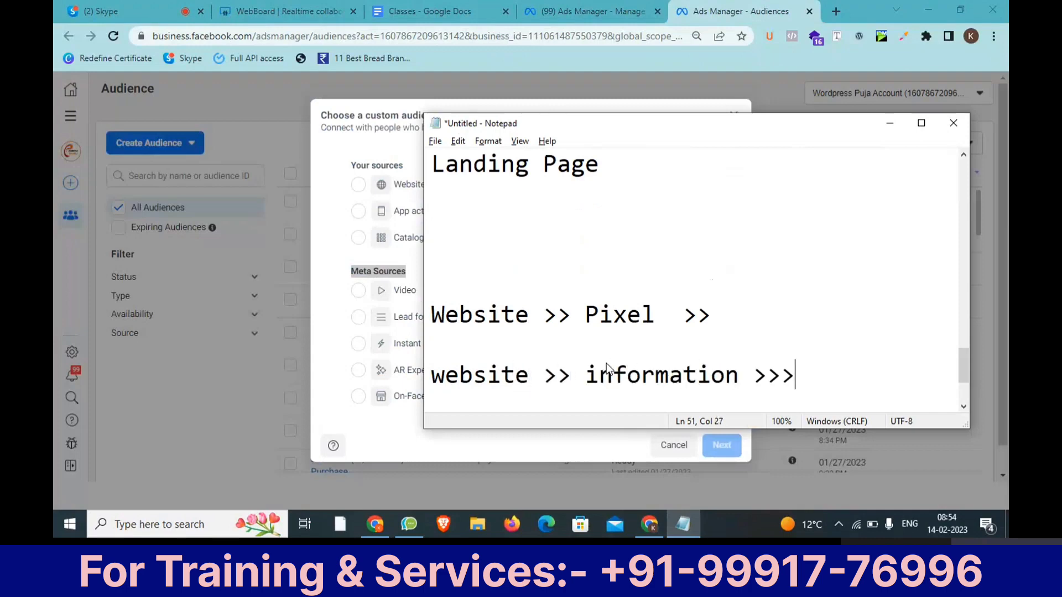
{"action": "type", "text": " Facebook"}
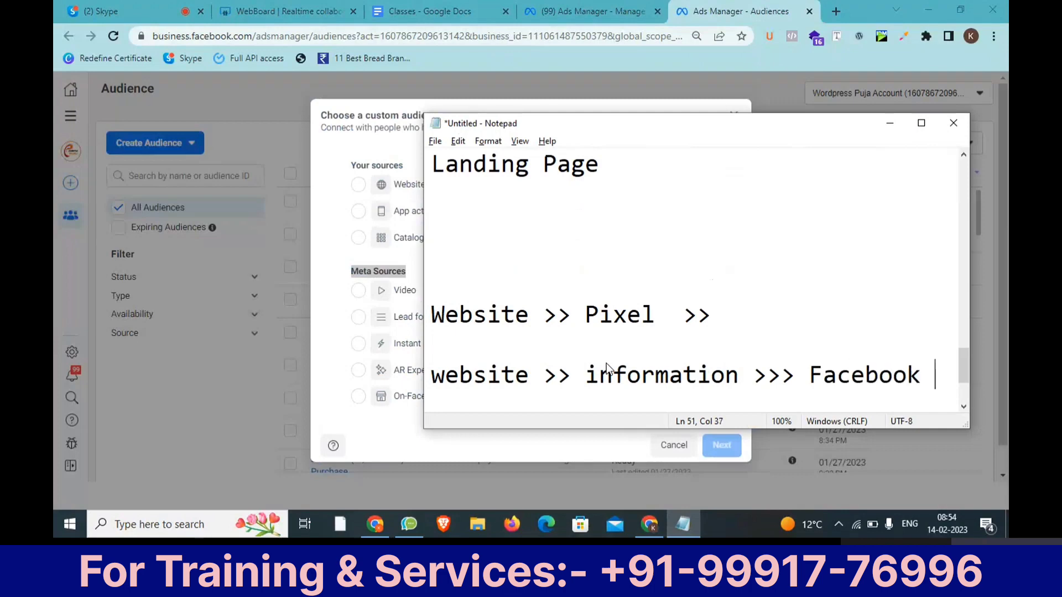
{"action": "key", "text": "ctrl+shift+Left"}
{"action": "key", "text": "ctrl+shift+Left"}
{"action": "key", "text": "ctrl+shift+Left"}
{"action": "key", "text": "ctrl+shift+Left"}
{"action": "key", "text": "ctrl+shift+Left"}
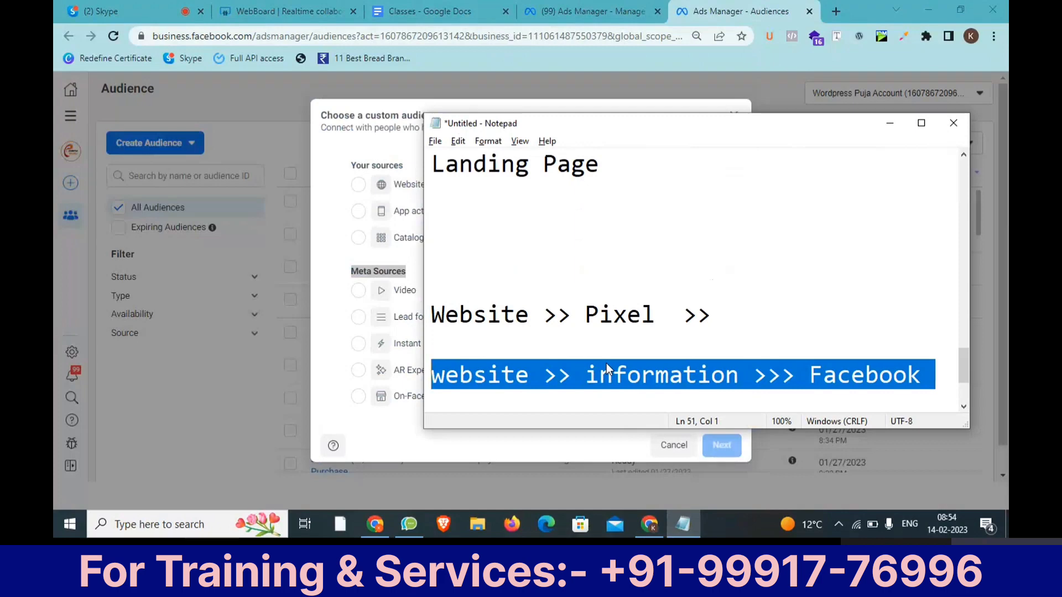
Highlight the earlier line "Landing Page >> Thank Your XXXXX" and add "Website + Pixel (Your" three lines below it.
{"action": "scroll", "coordinate": [589, 287], "scroll_direction": "up", "scroll_amount": 1}
{"action": "scroll", "coordinate": [614, 277], "scroll_direction": "up", "scroll_amount": 1}
{"action": "scroll", "coordinate": [616, 277], "scroll_direction": "down", "scroll_amount": 4}
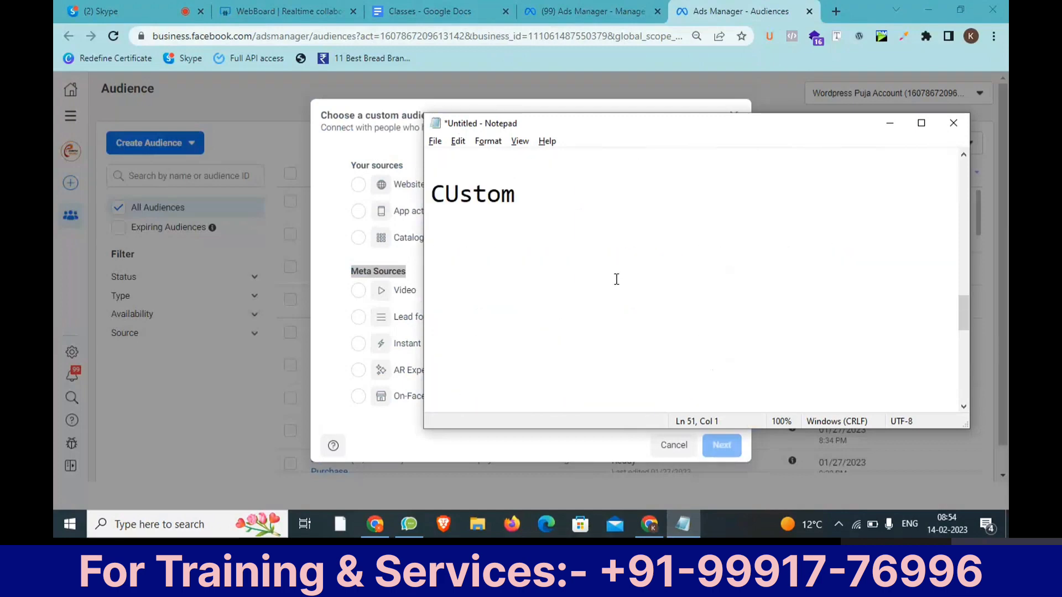
{"action": "scroll", "coordinate": [616, 277], "scroll_direction": "up", "scroll_amount": 2}
{"action": "left_click_drag", "start_coordinate": [880, 315], "coordinate": [417, 303]}
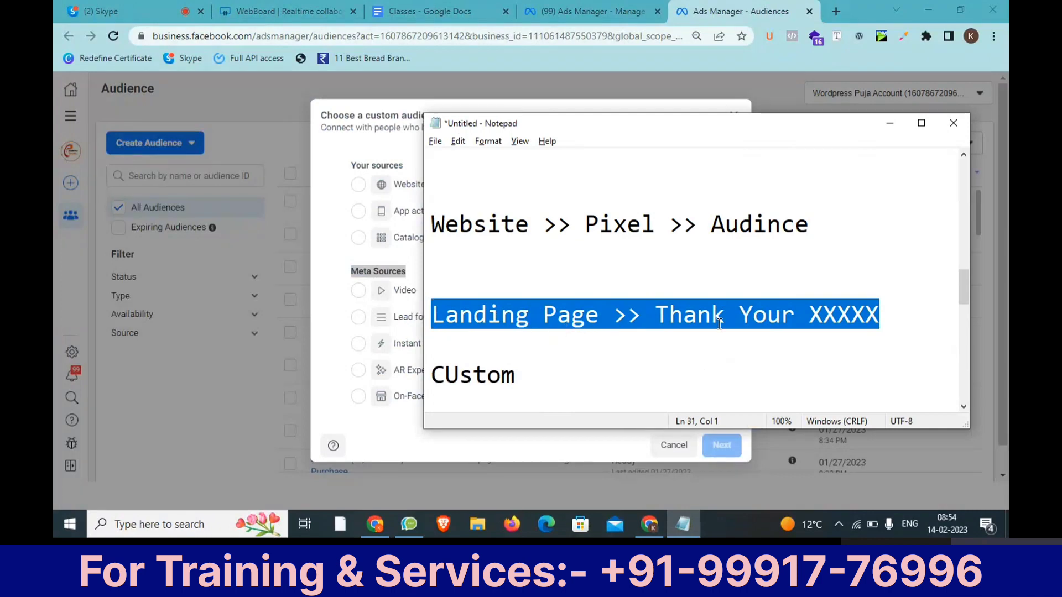
{"action": "left_click", "coordinate": [893, 315]}
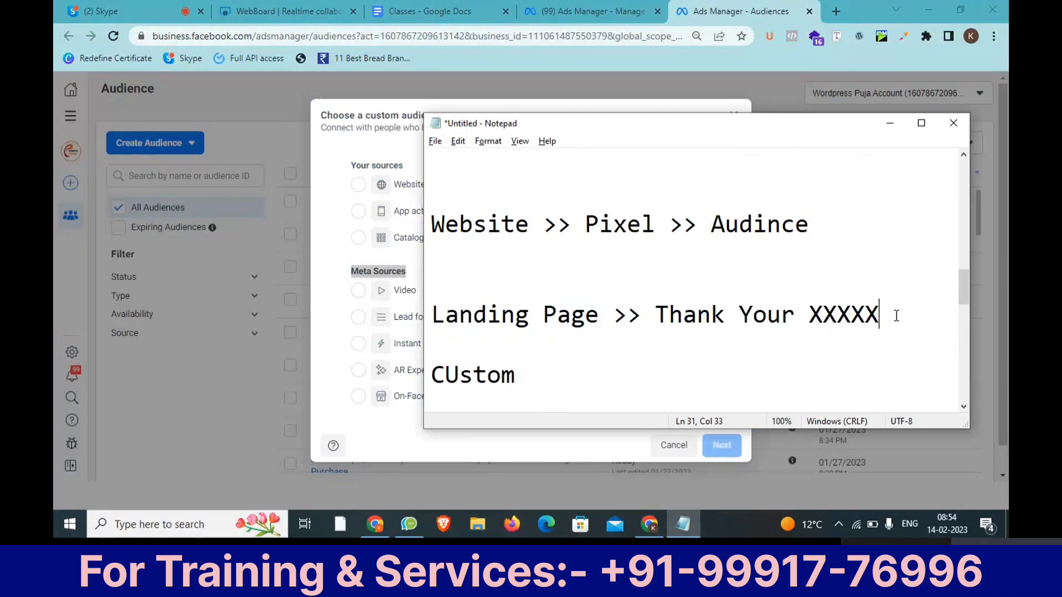
{"action": "key", "text": "Down"}
{"action": "key", "text": "Down"}
{"action": "key", "text": "Down"}
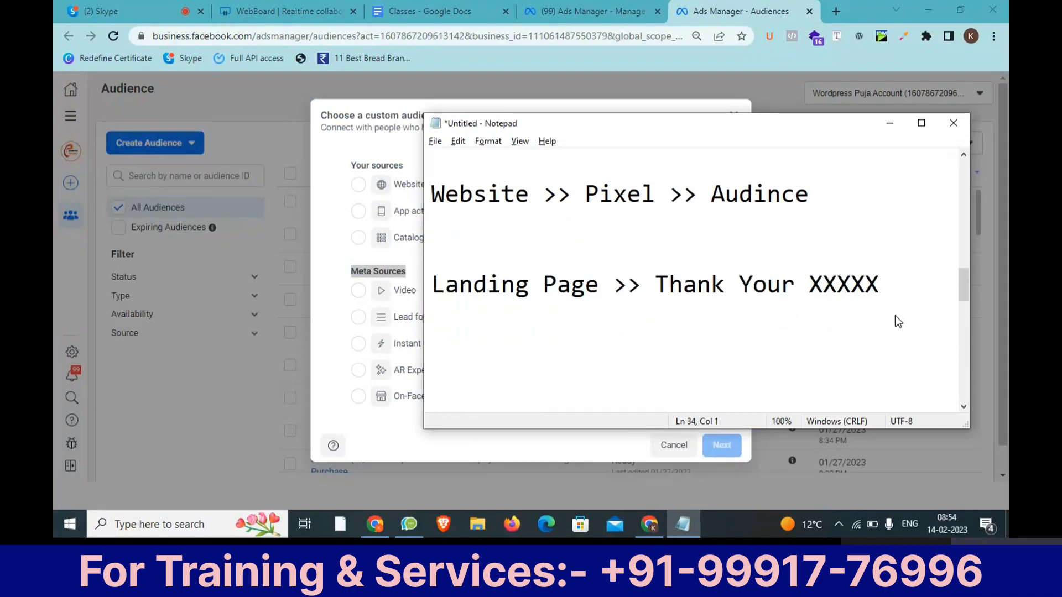
{"action": "type", "text": "Website +"}
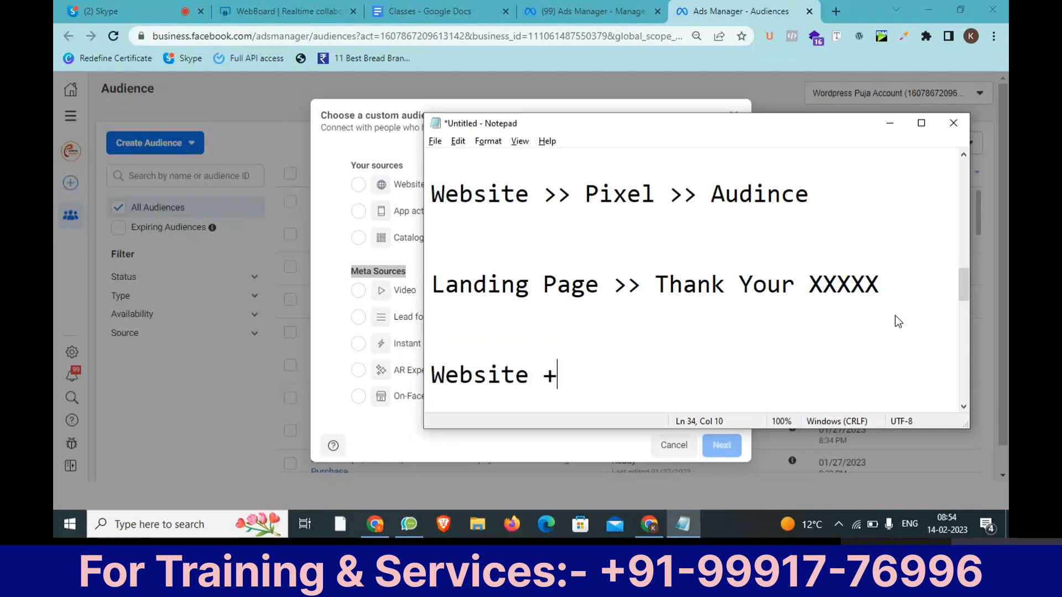
{"action": "type", "text": " Pixel ("}
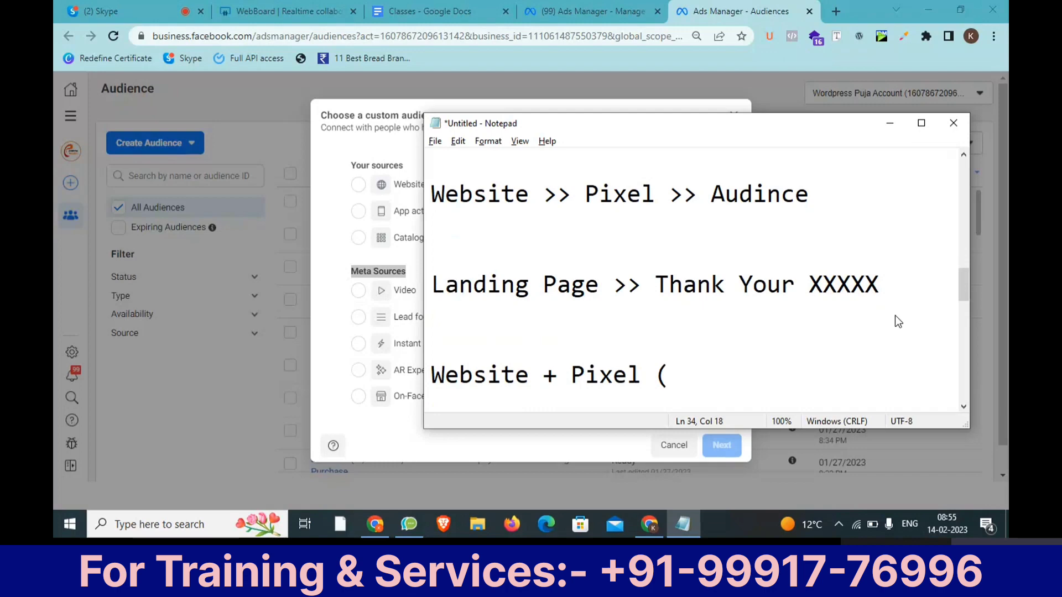
{"action": "type", "text": "Your"}
Return to the custom audience source dialog in Ads Manager and move Notepad's taskbar icon ahead of the Brave icon.
{"action": "key", "text": "alt+Tab"}
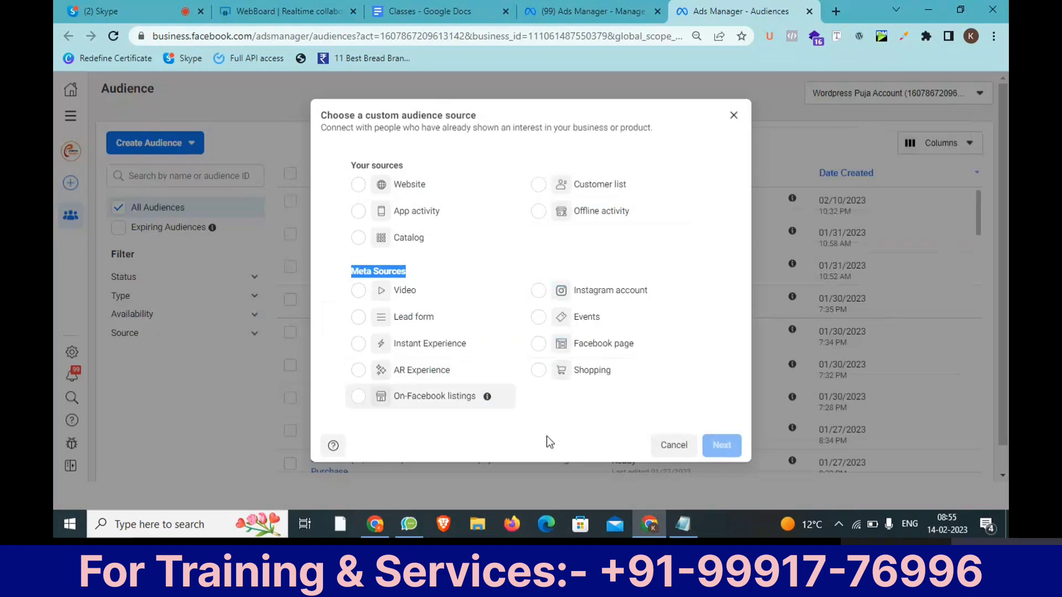
{"action": "left_click", "coordinate": [678, 526]}
{"action": "left_click_drag", "start_coordinate": [677, 526], "coordinate": [451, 511]}
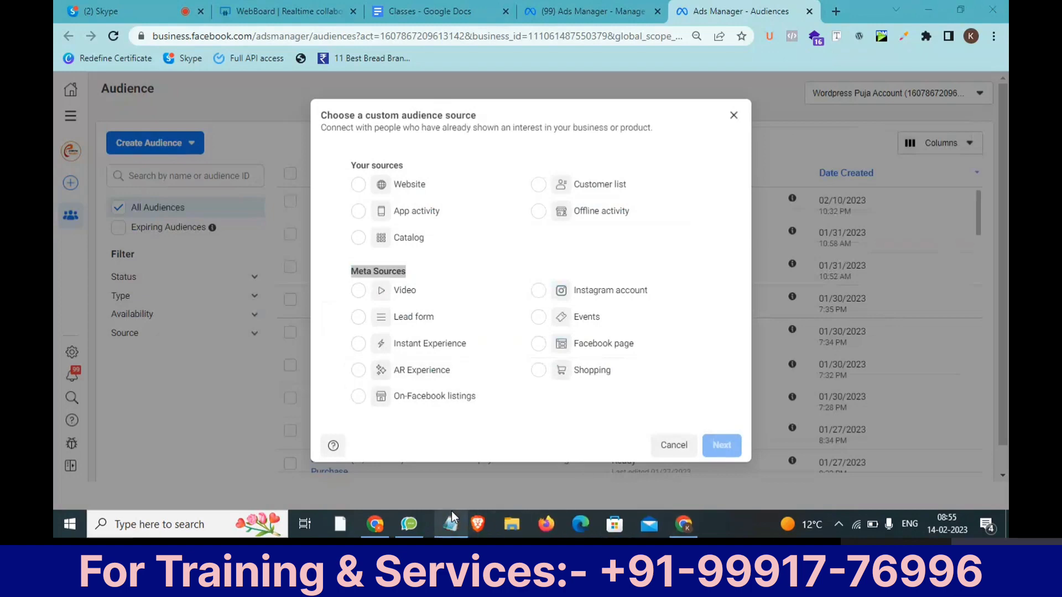
Switch to Notepad and begin a new line with "Facebook Page" well below the last note at the document's end.
{"action": "left_click", "coordinate": [445, 525]}
{"action": "scroll", "coordinate": [749, 379], "scroll_direction": "down", "scroll_amount": 5}
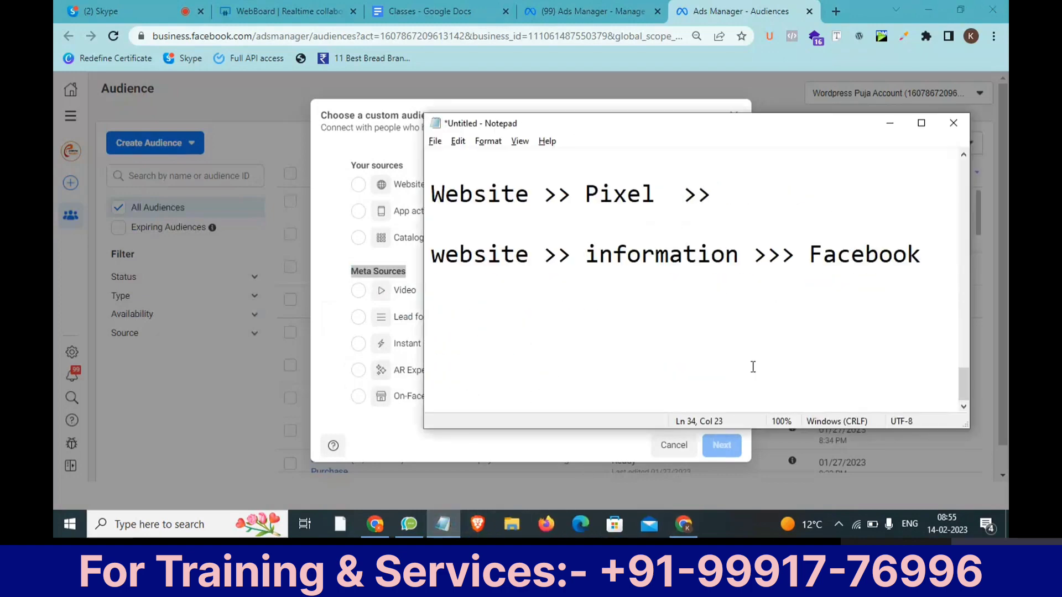
{"action": "left_click", "coordinate": [757, 356]}
{"action": "key", "text": "Return"}
{"action": "key", "text": "Return"}
{"action": "key", "text": "Return"}
{"action": "key", "text": "Return"}
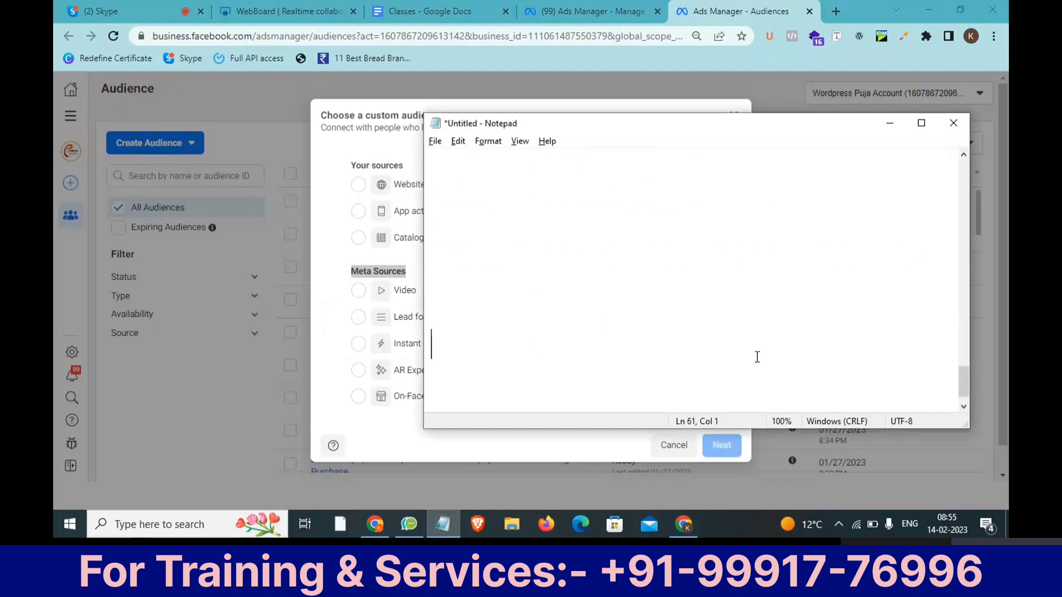
{"action": "type", "text": "Facebook an"}
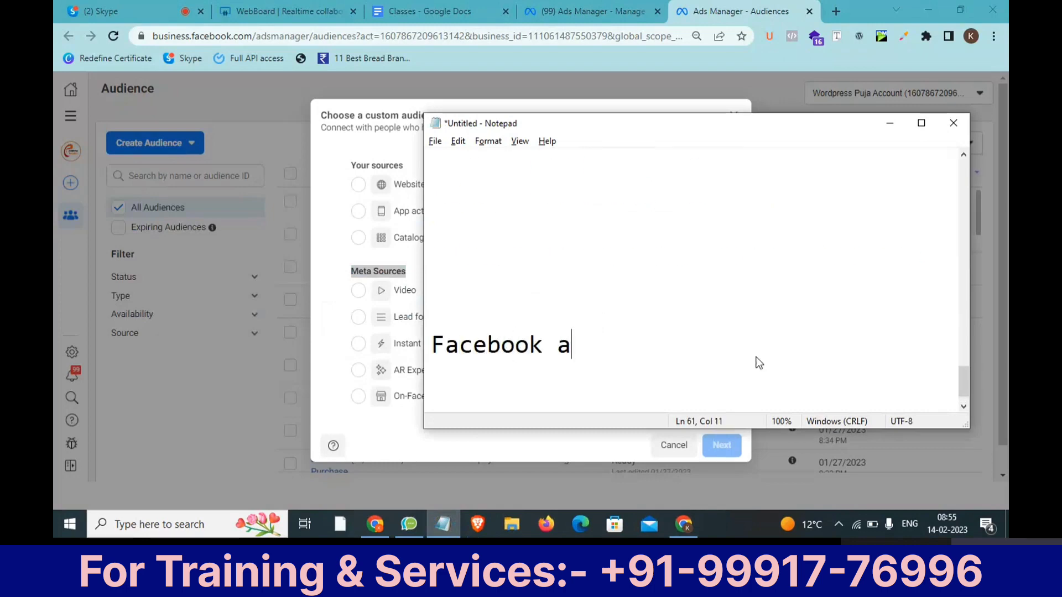
{"action": "key", "text": "BackSpace"}
{"action": "key", "text": "BackSpace"}
{"action": "type", "text": "Page "}
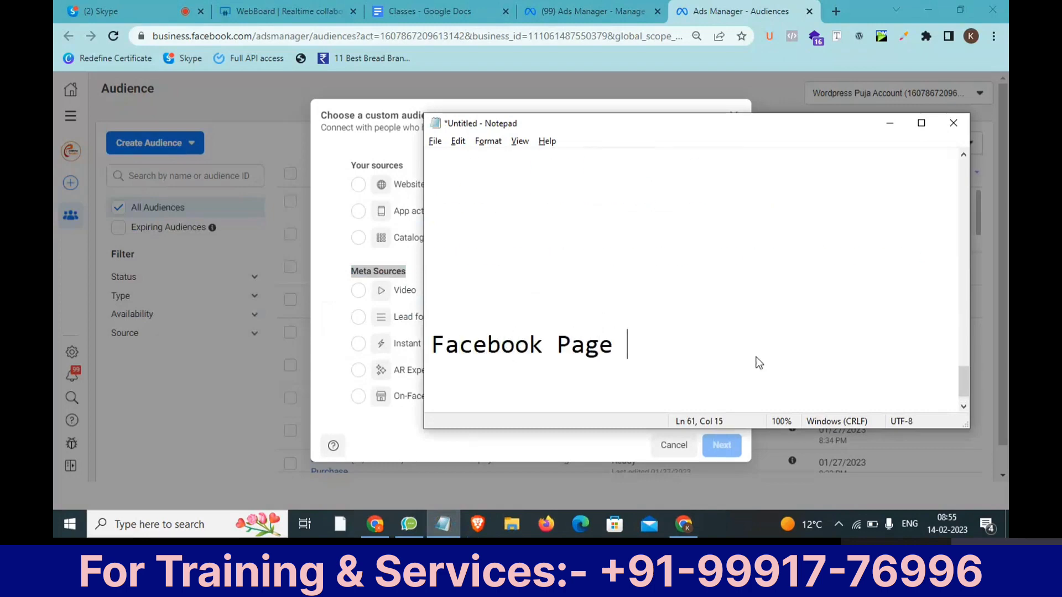
{"action": "type", "text": "Interga"}
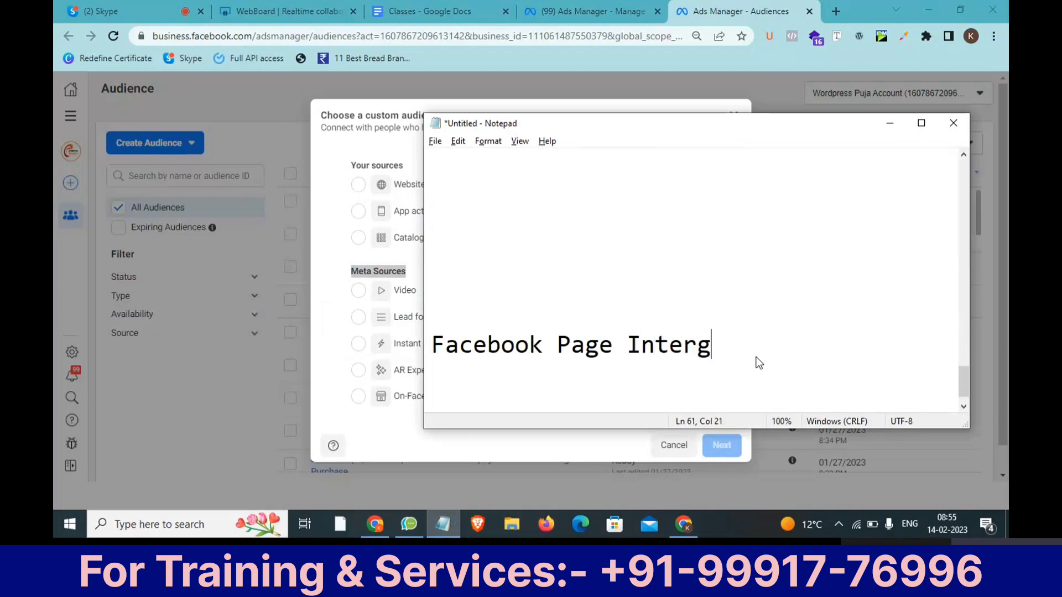
{"action": "key", "text": "BackSpace"}
{"action": "key", "text": "BackSpace"}
{"action": "key", "text": "BackSpace"}
{"action": "key", "text": "BackSpace"}
{"action": "key", "text": "BackSpace"}
{"action": "key", "text": "BackSpace"}
{"action": "key", "text": "BackSpace"}
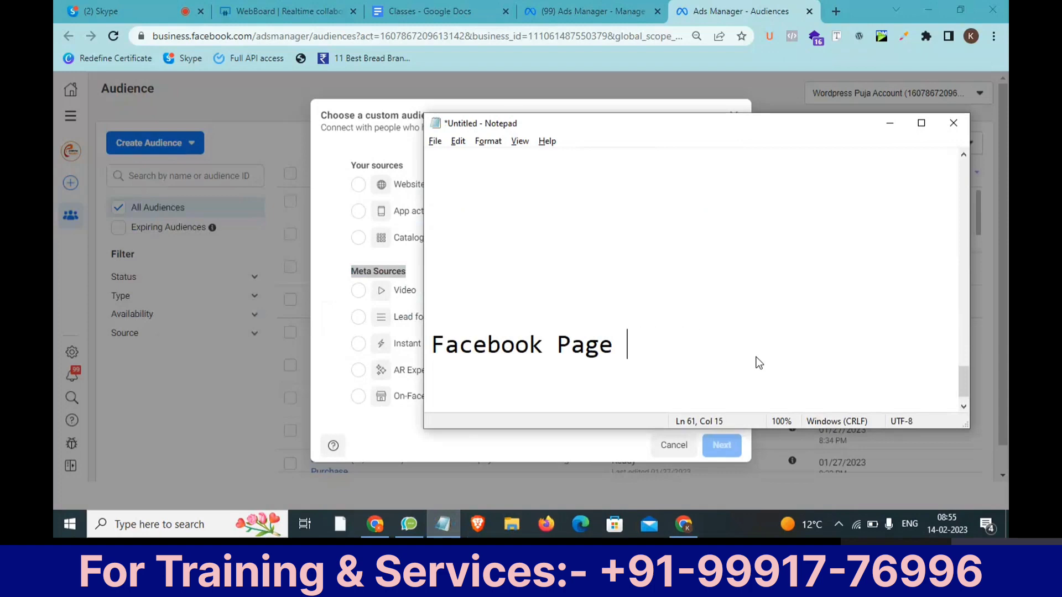
Complete the Facebook Page line with "Engagement Show >> Meta >>> Pixel XXXX".
{"action": "type", "text": "Engagem"}
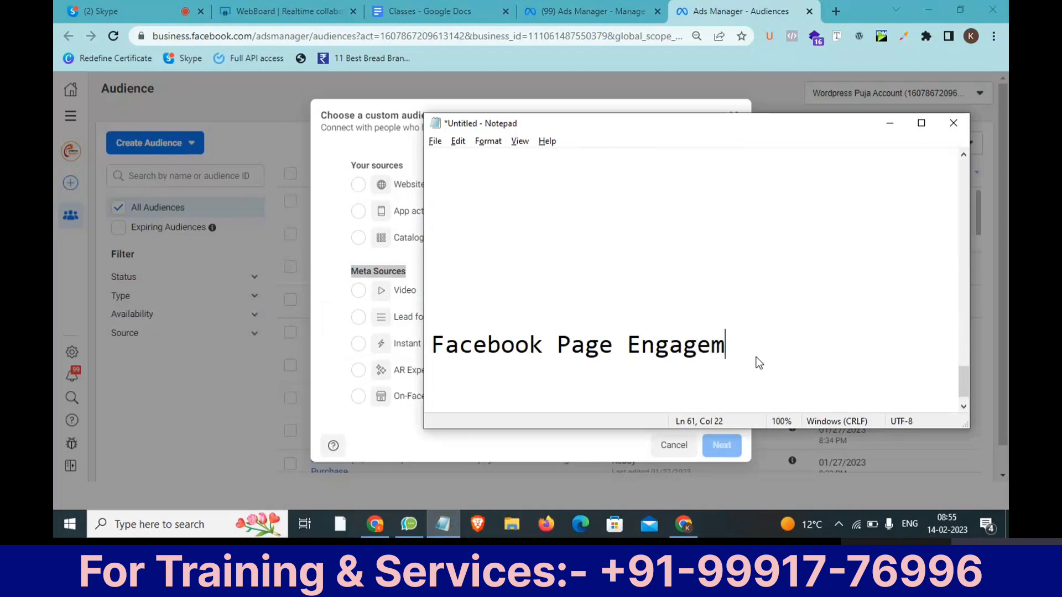
{"action": "type", "text": "ent Show >> "}
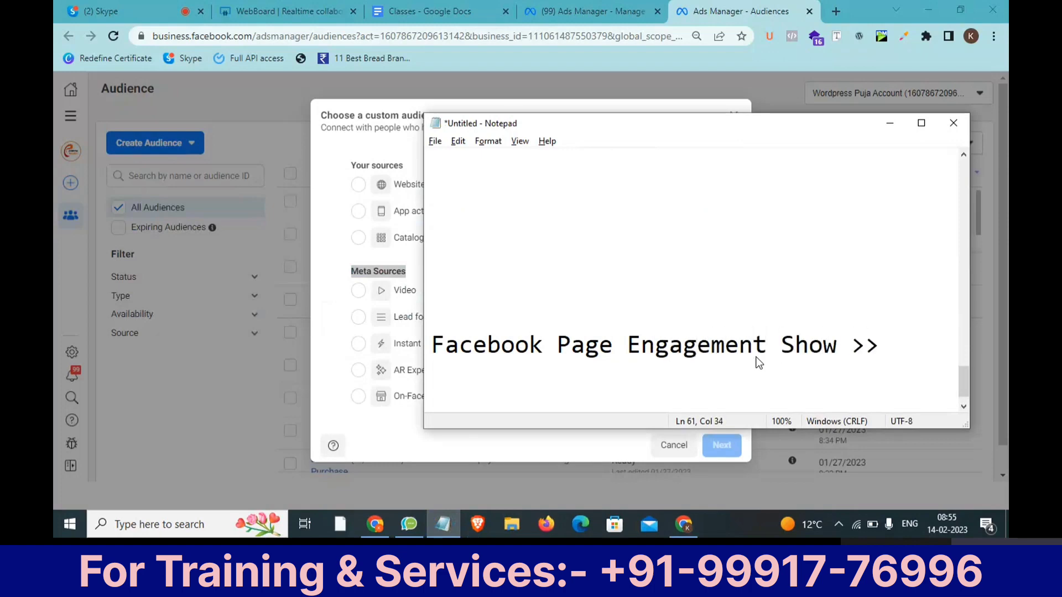
{"action": "type", "text": "Meta "}
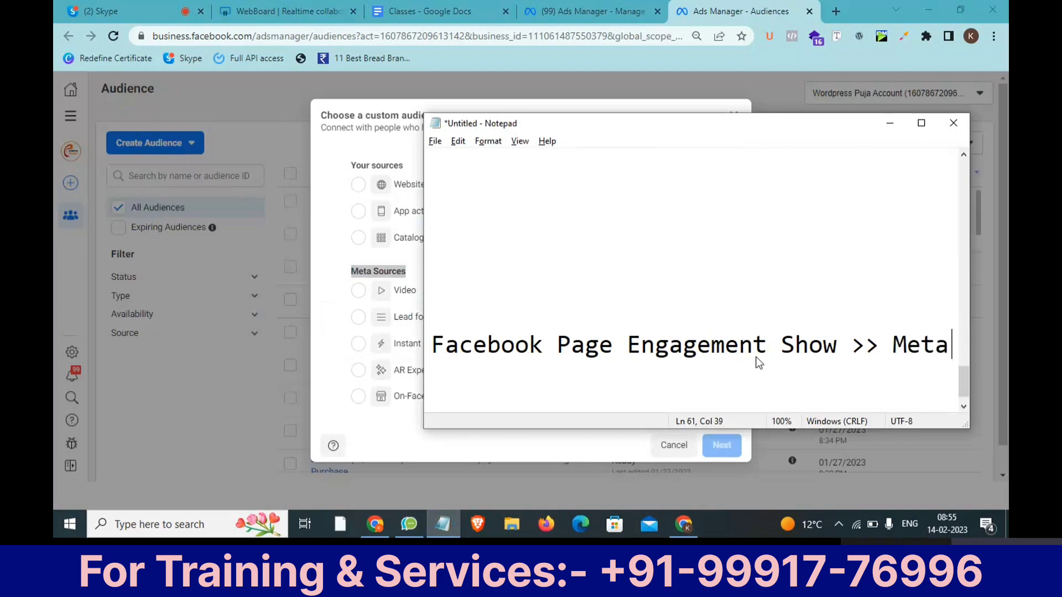
{"action": "type", "text": ">>> Pixel X"}
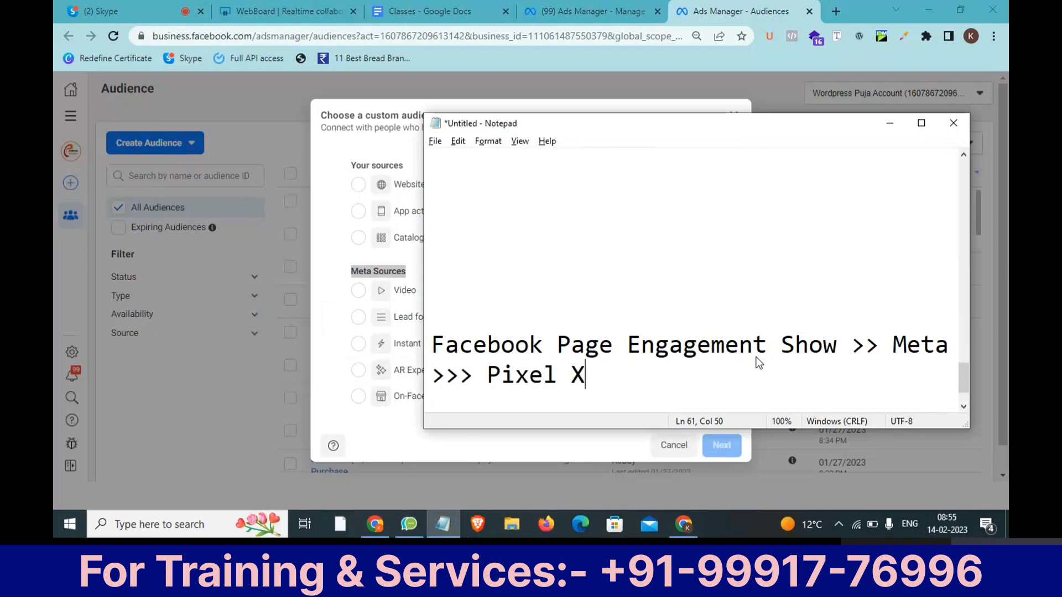
{"action": "type", "text": "XXX"}
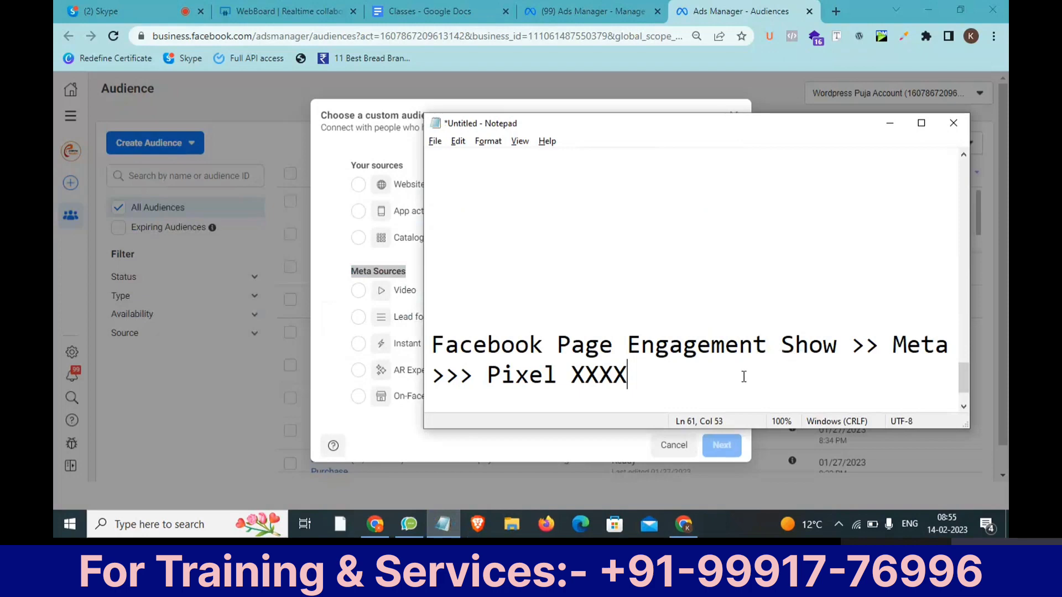
Highlight the whole Facebook Page Engagement note for reading, then clear the selection.
{"action": "left_click_drag", "start_coordinate": [627, 375], "coordinate": [425, 347]}
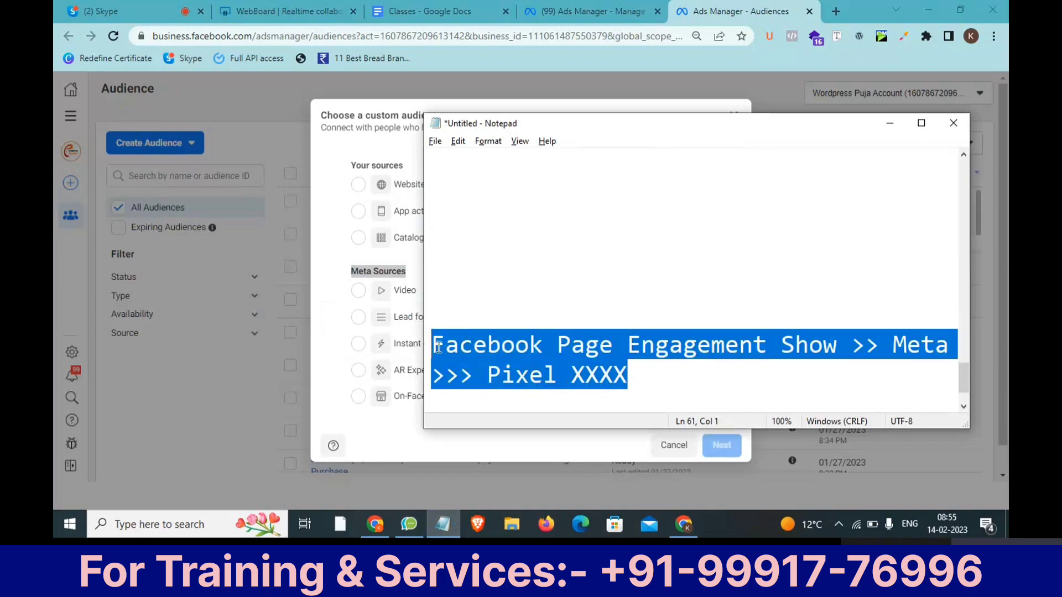
{"action": "left_click", "coordinate": [636, 375]}
{"action": "left_click_drag", "start_coordinate": [637, 376], "coordinate": [432, 344]}
{"action": "left_click", "coordinate": [663, 385]}
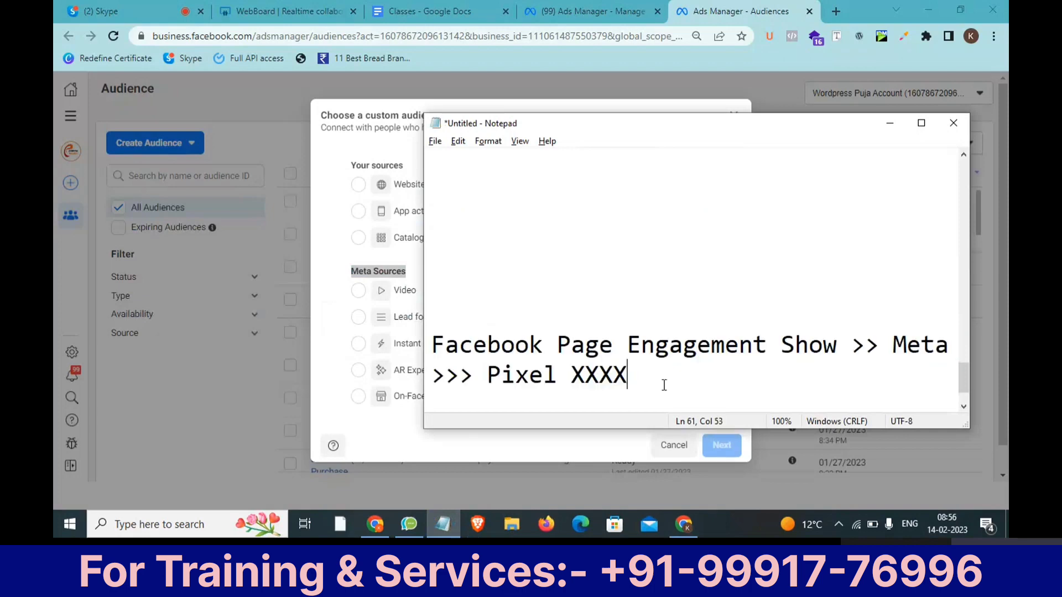
Highlight the Facebook Page Engagement note again and return to the custom audience source dialog in Ads Manager.
{"action": "left_click_drag", "start_coordinate": [663, 385], "coordinate": [432, 340]}
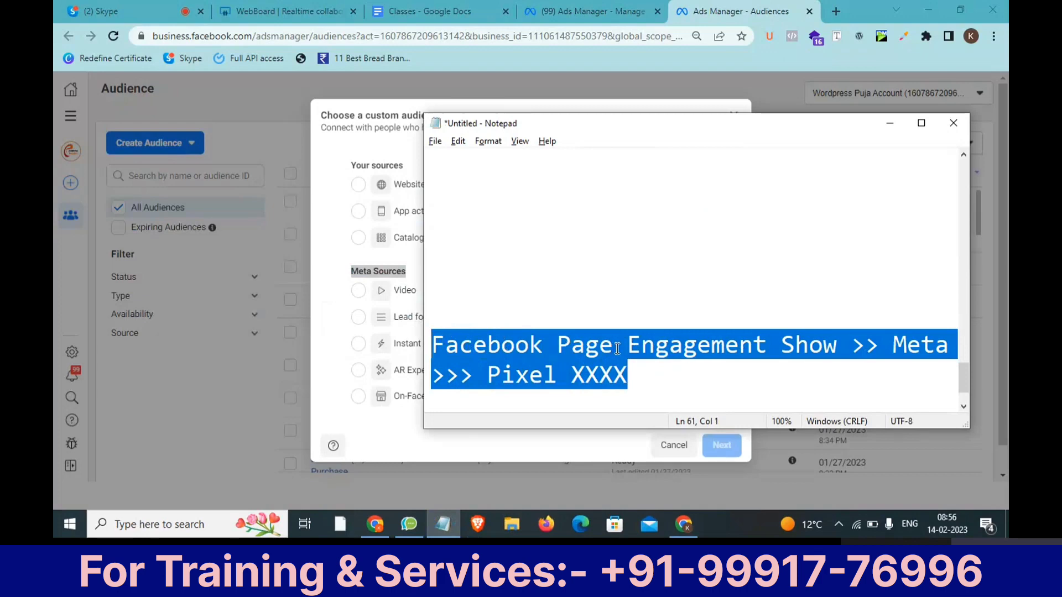
{"action": "left_click", "coordinate": [419, 252]}
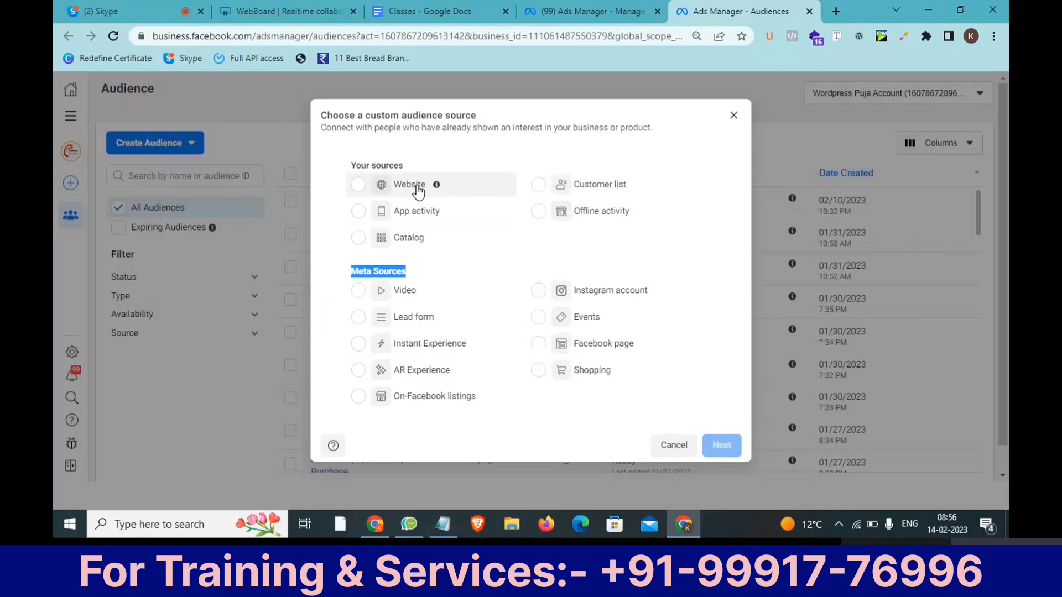
Open the website custom audience form, inspect the pixels offered as its source, and close the form.
{"action": "left_click", "coordinate": [418, 190]}
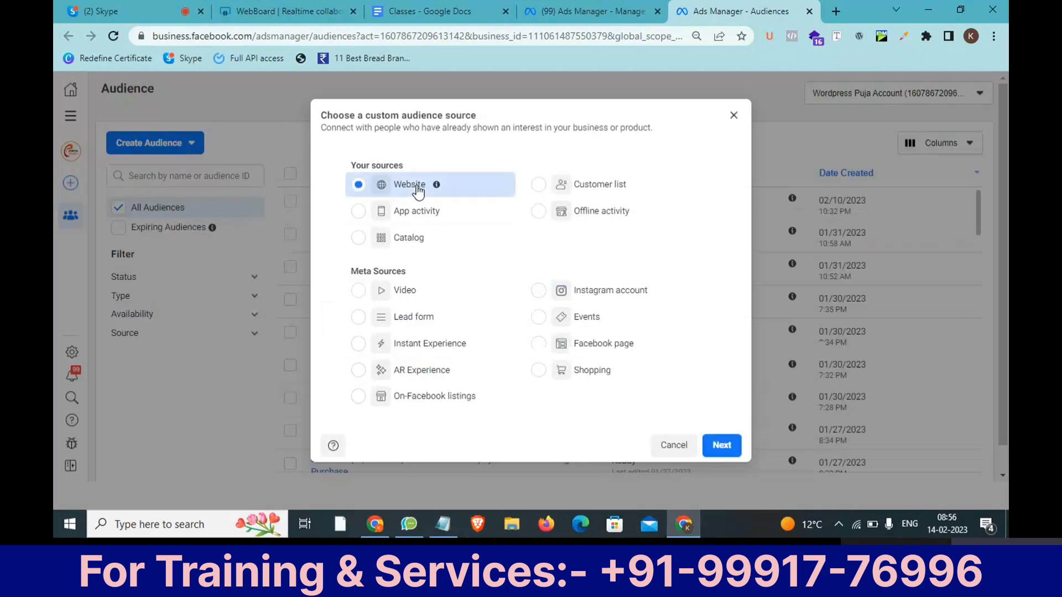
{"action": "left_click", "coordinate": [722, 452]}
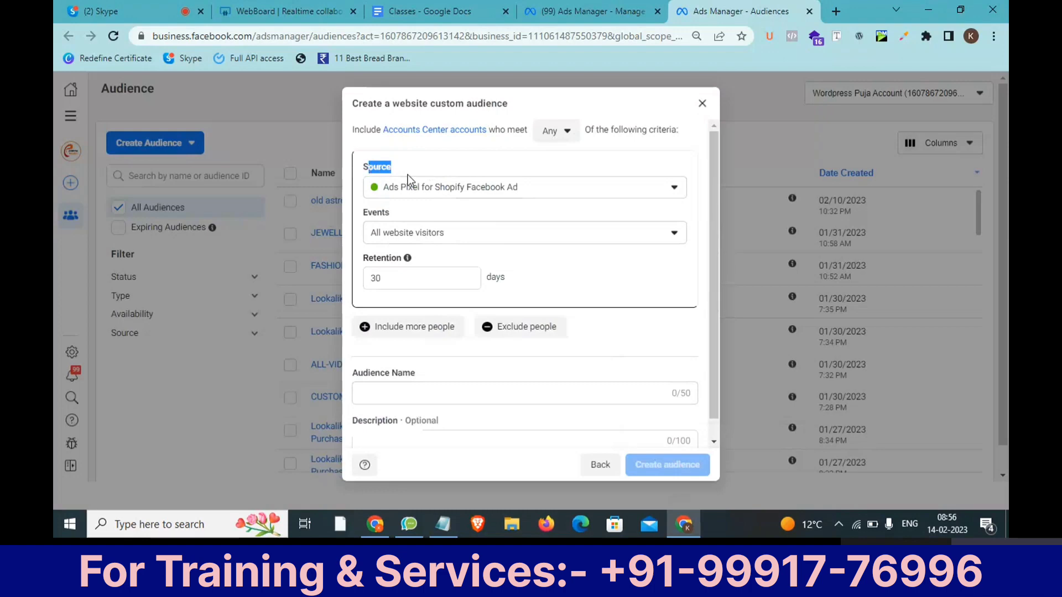
{"action": "left_click", "coordinate": [426, 188]}
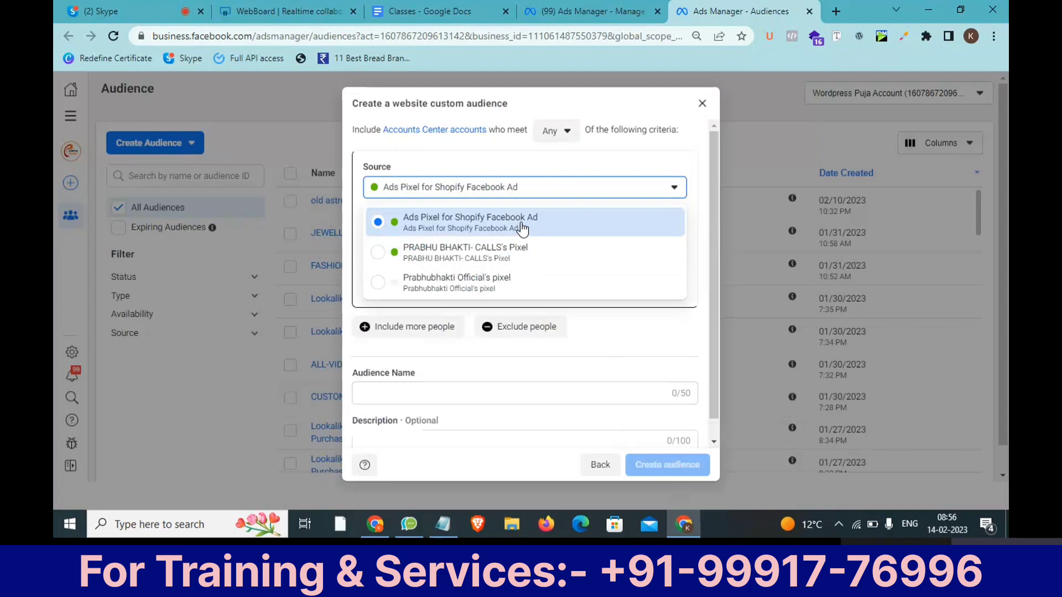
{"action": "left_click", "coordinate": [702, 103]}
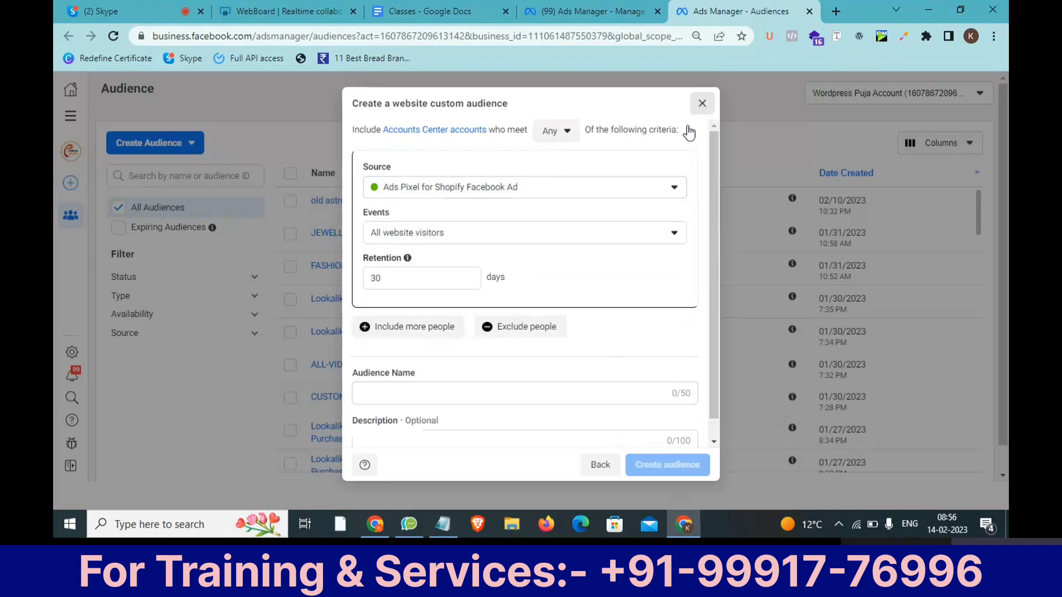
Start a new custom audience from the Website source and review its pixel list, keeping Ads Pixel for Shopify Facebook Ad.
{"action": "left_click", "coordinate": [147, 143]}
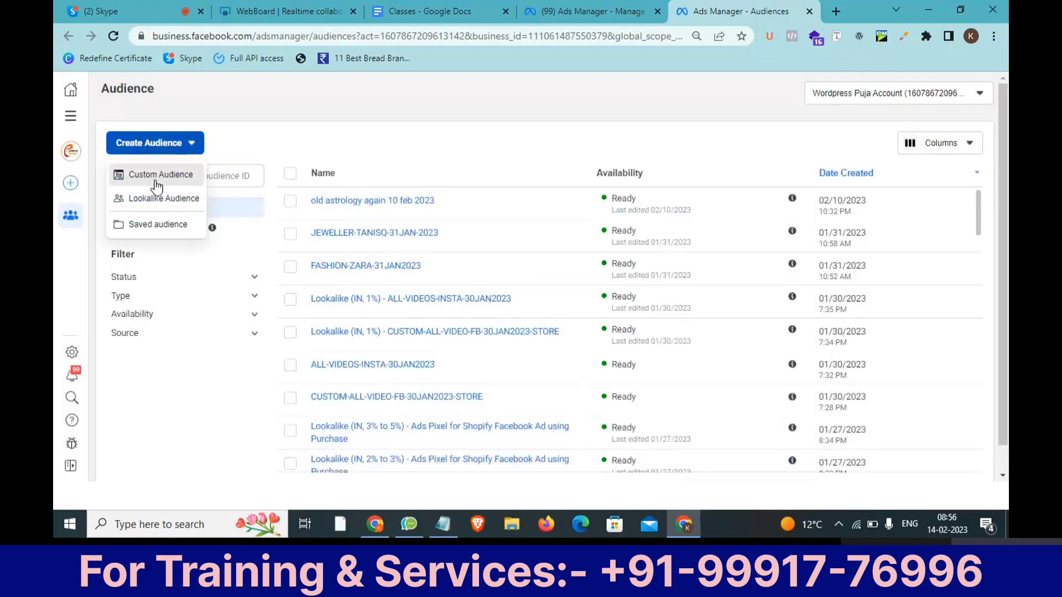
{"action": "left_click", "coordinate": [161, 174]}
{"action": "left_click", "coordinate": [376, 184]}
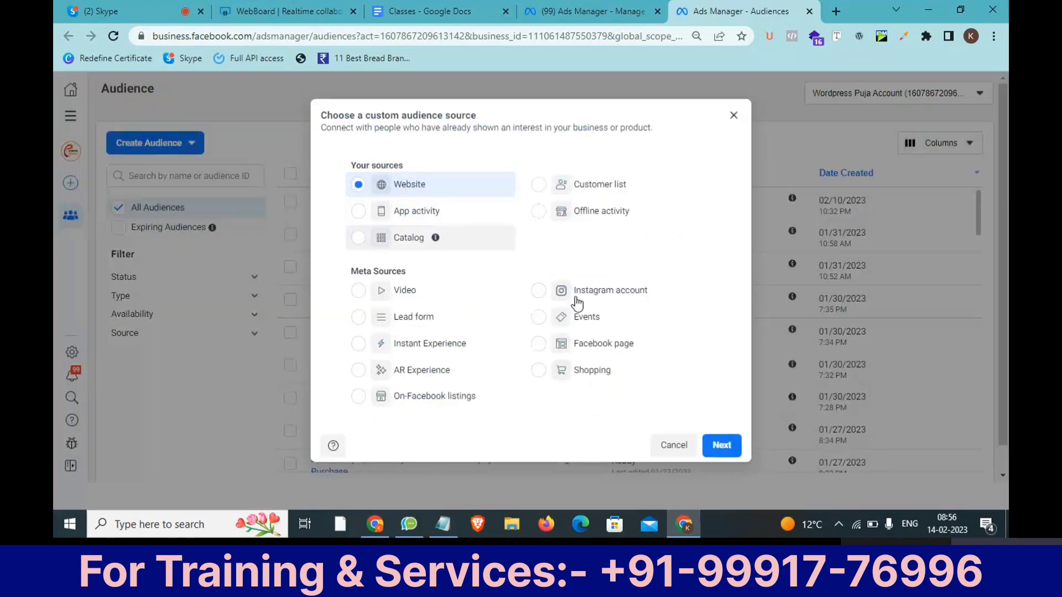
{"action": "left_click", "coordinate": [716, 445]}
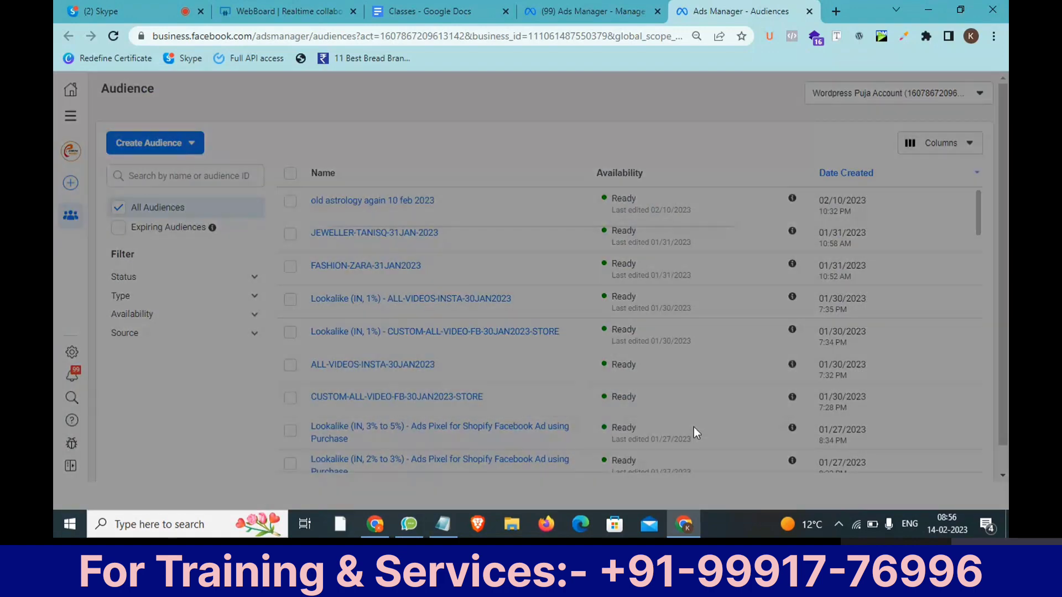
{"action": "left_click", "coordinate": [493, 191]}
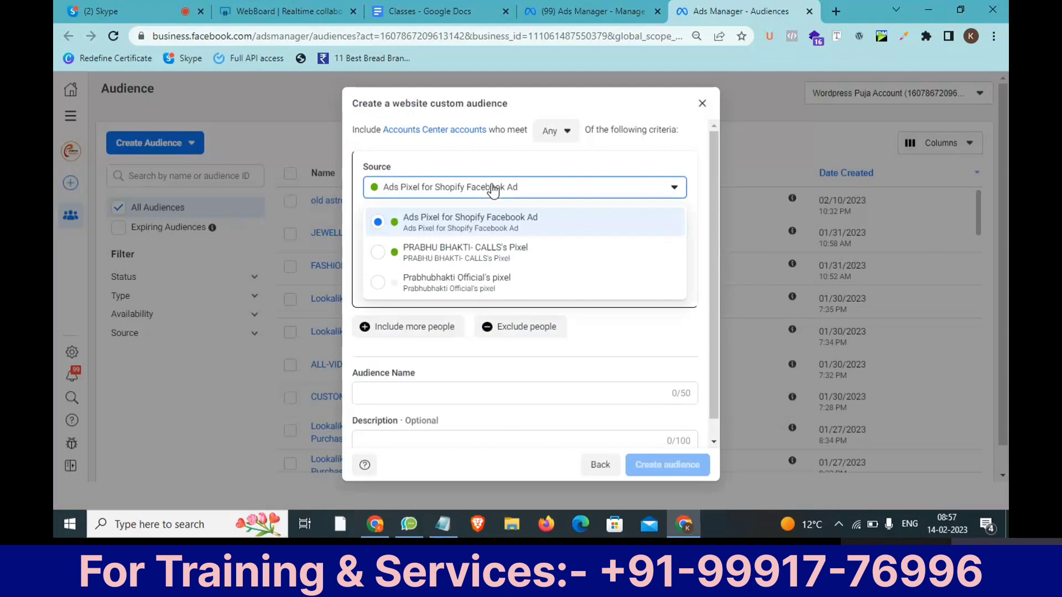
{"action": "left_click", "coordinate": [490, 166]}
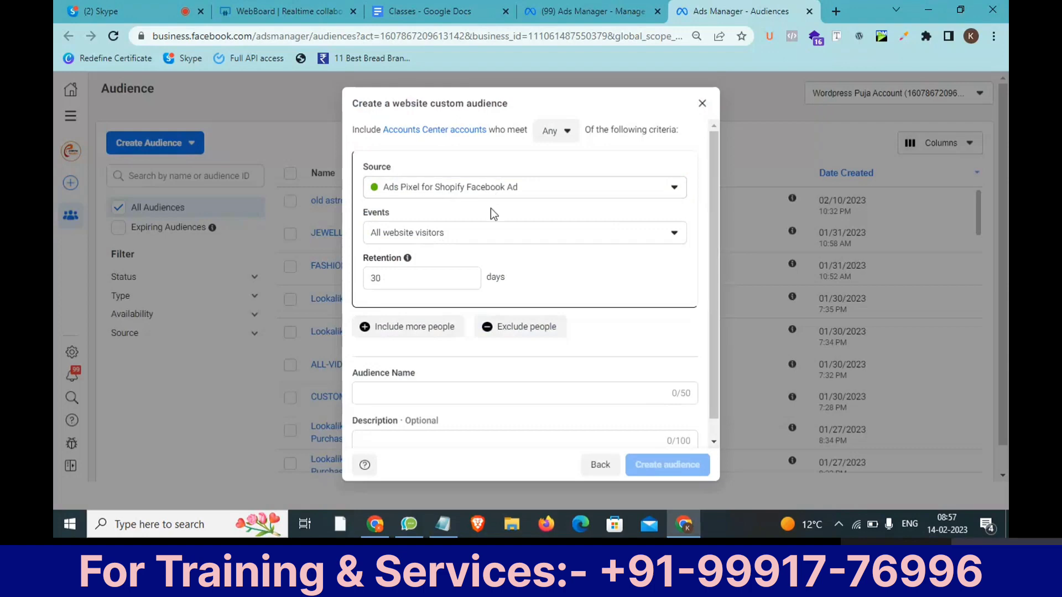
Set the audience's event to "People who visited specific web pages" and examine the criteria up close.
{"action": "left_click", "coordinate": [502, 241]}
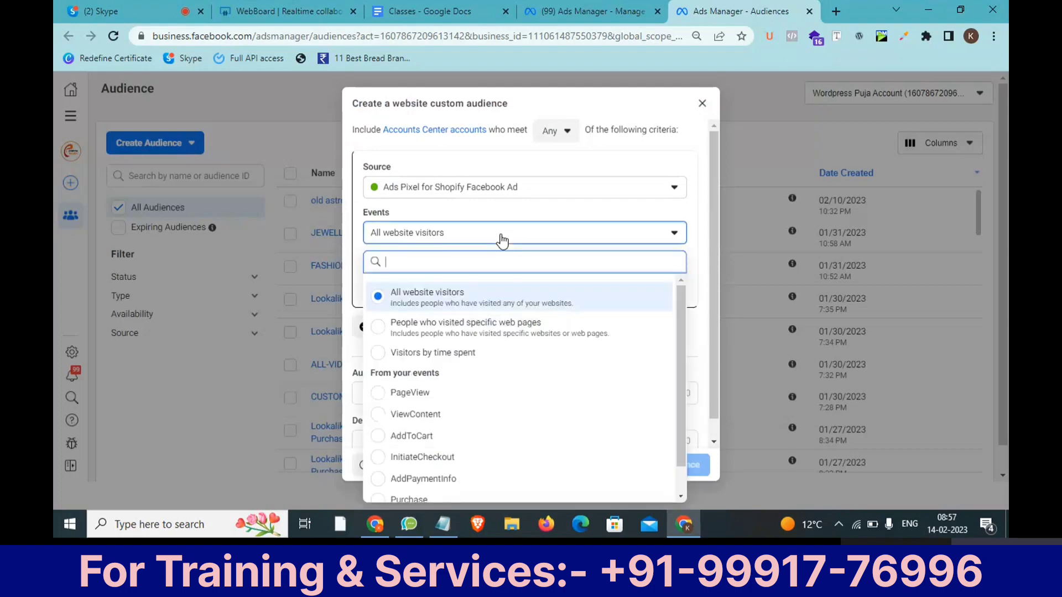
{"action": "left_click", "coordinate": [491, 332]}
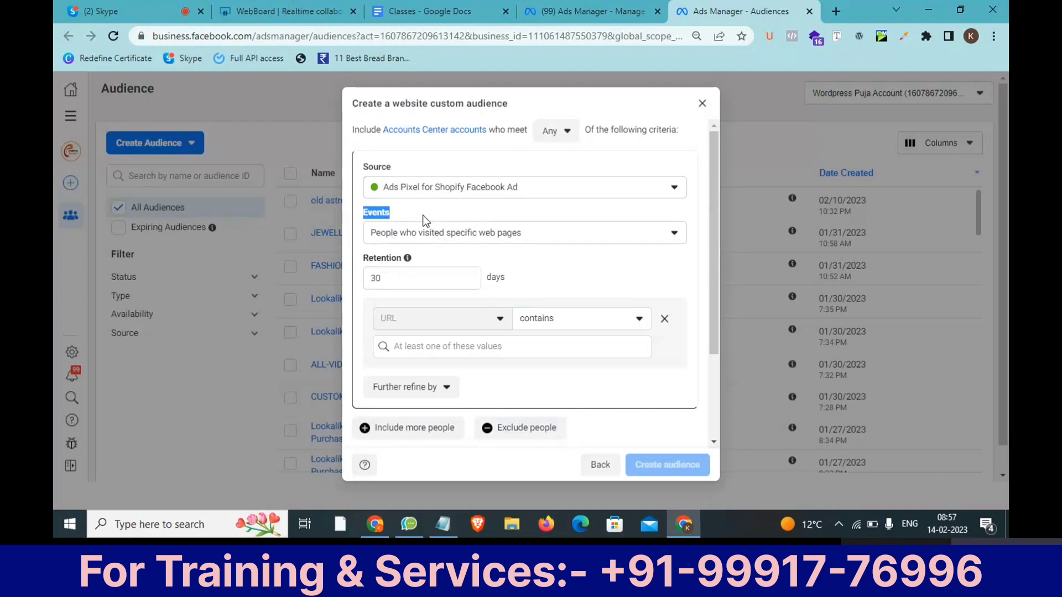
{"action": "key", "text": "ctrl+plus"}
{"action": "key", "text": "ctrl+plus"}
{"action": "key", "text": "ctrl+plus"}
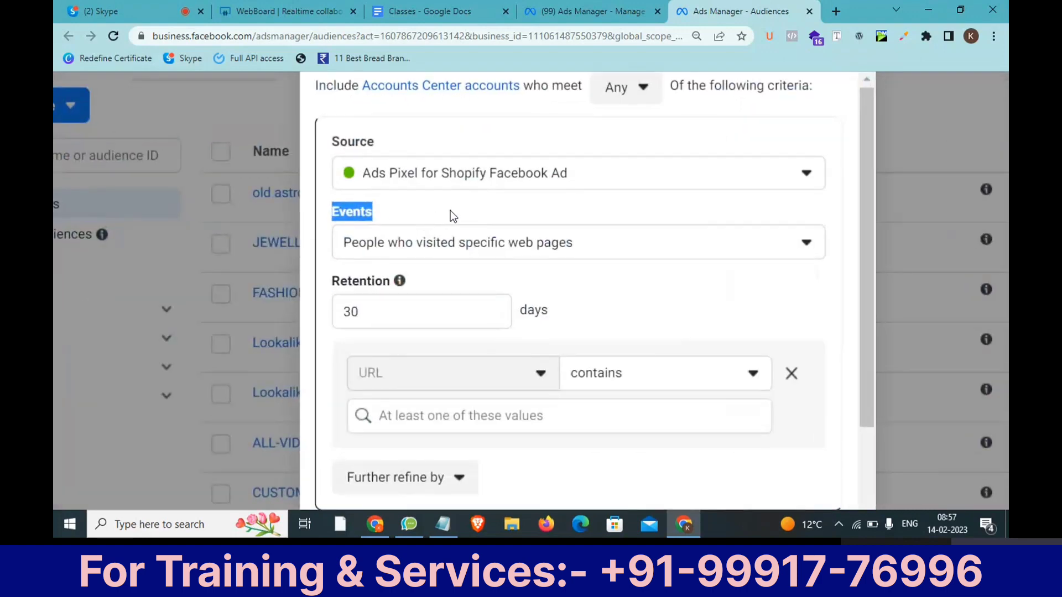
{"action": "key", "text": "ctrl+minus"}
{"action": "key", "text": "ctrl+minus"}
{"action": "key", "text": "ctrl+minus"}
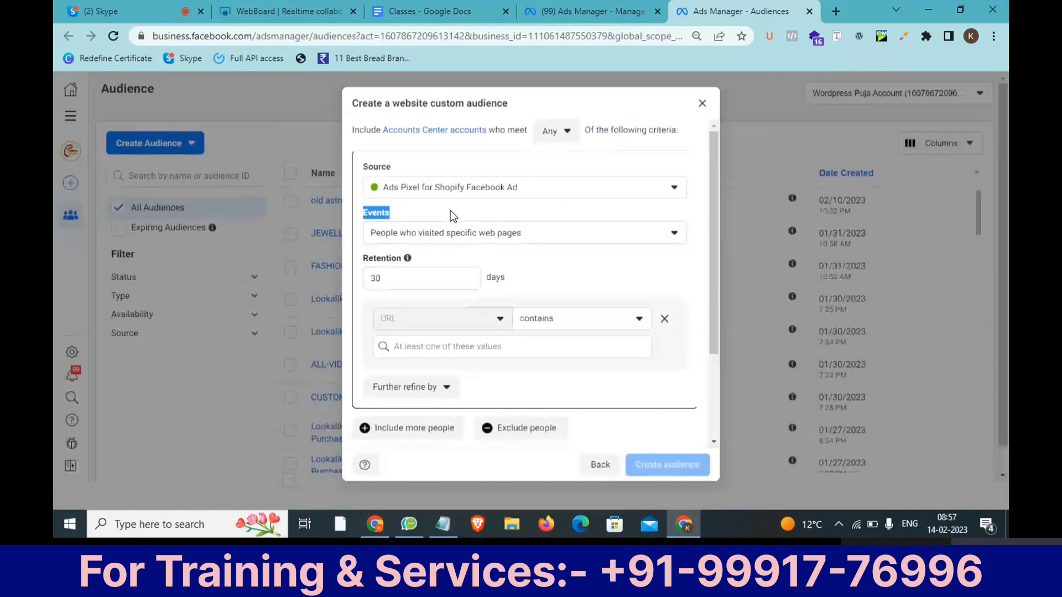
Add "product" as the value that the visited page's URL contains.
{"action": "left_click", "coordinate": [434, 352]}
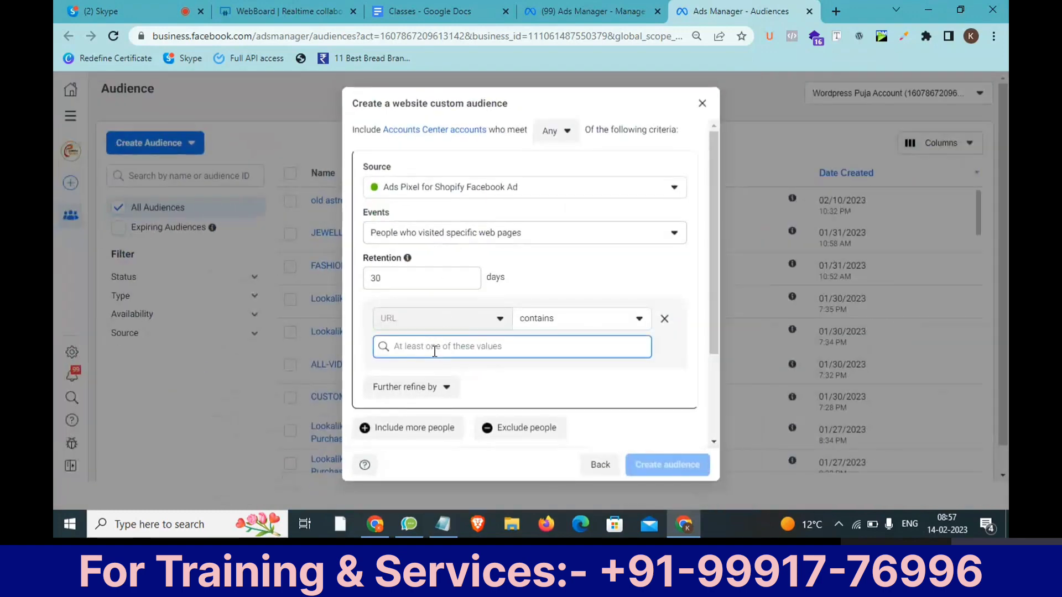
{"action": "type", "text": "productr"}
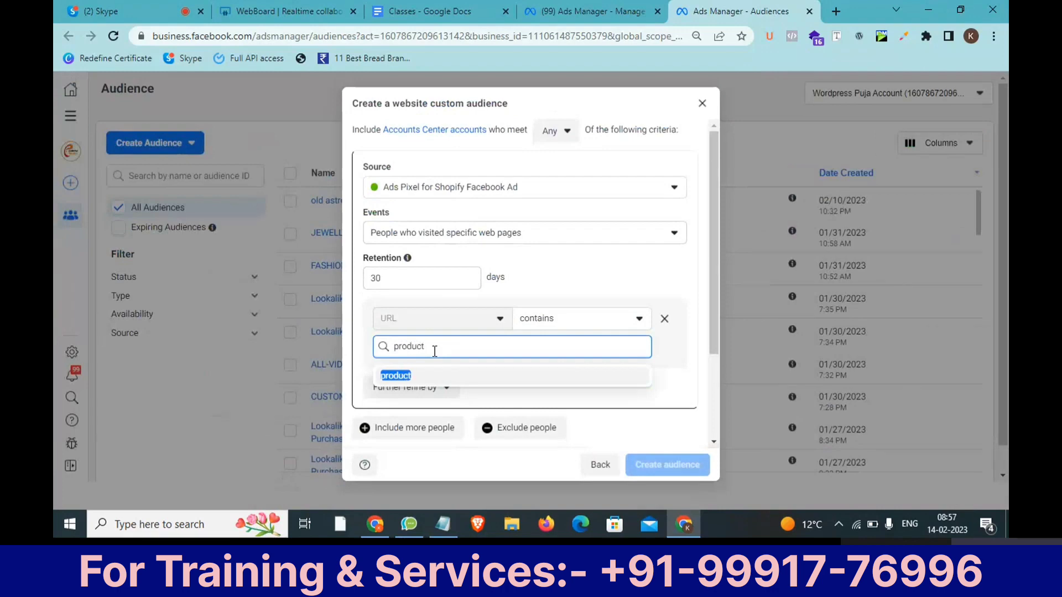
{"action": "left_click", "coordinate": [429, 382]}
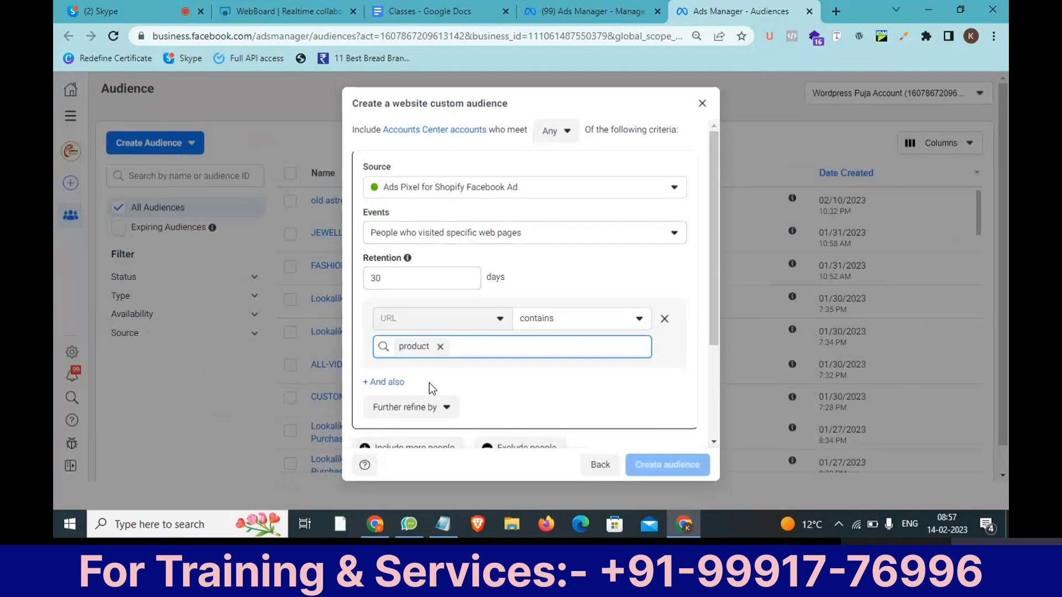
Open prabhubhakti.com in a new browser tab and search the store for "silver".
{"action": "left_click", "coordinate": [836, 10]}
{"action": "type", "text": "pa"}
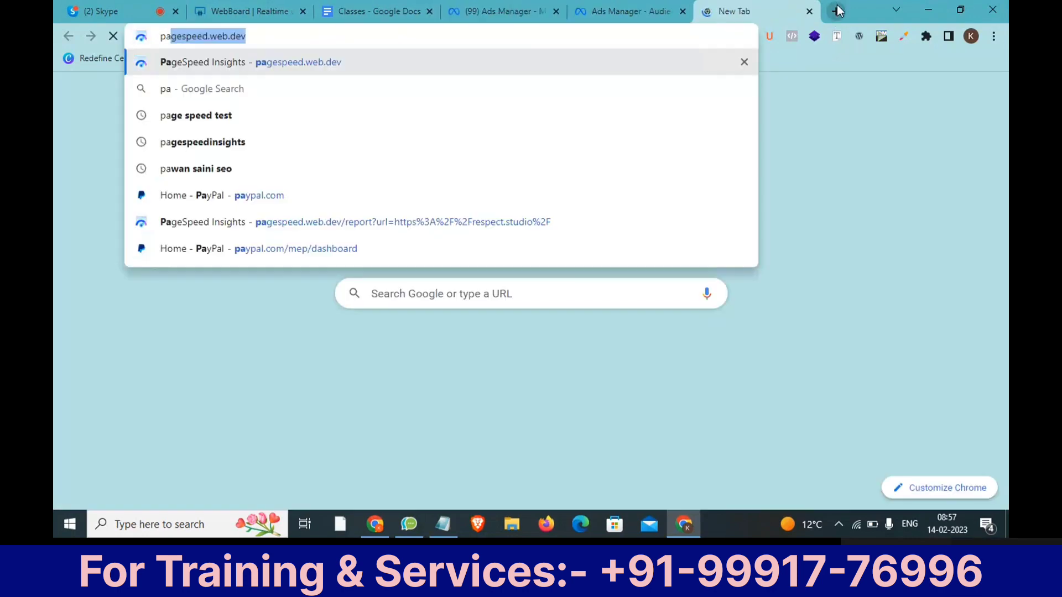
{"action": "key", "text": "BackSpace"}
{"action": "key", "text": "BackSpace"}
{"action": "type", "text": "ra"}
{"action": "key", "text": "Return"}
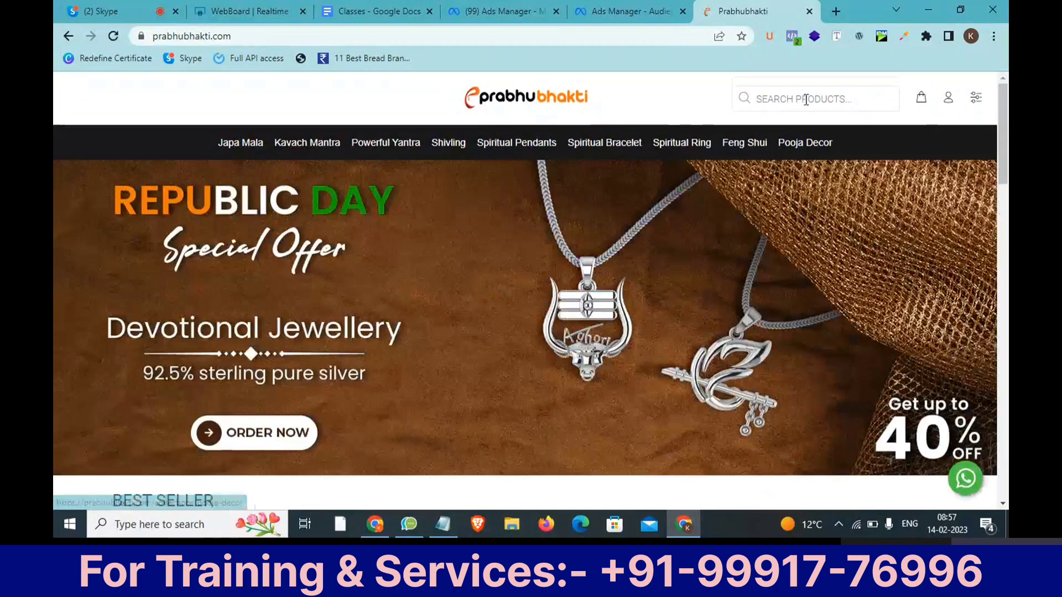
{"action": "left_click", "coordinate": [806, 100]}
{"action": "type", "text": "silver"}
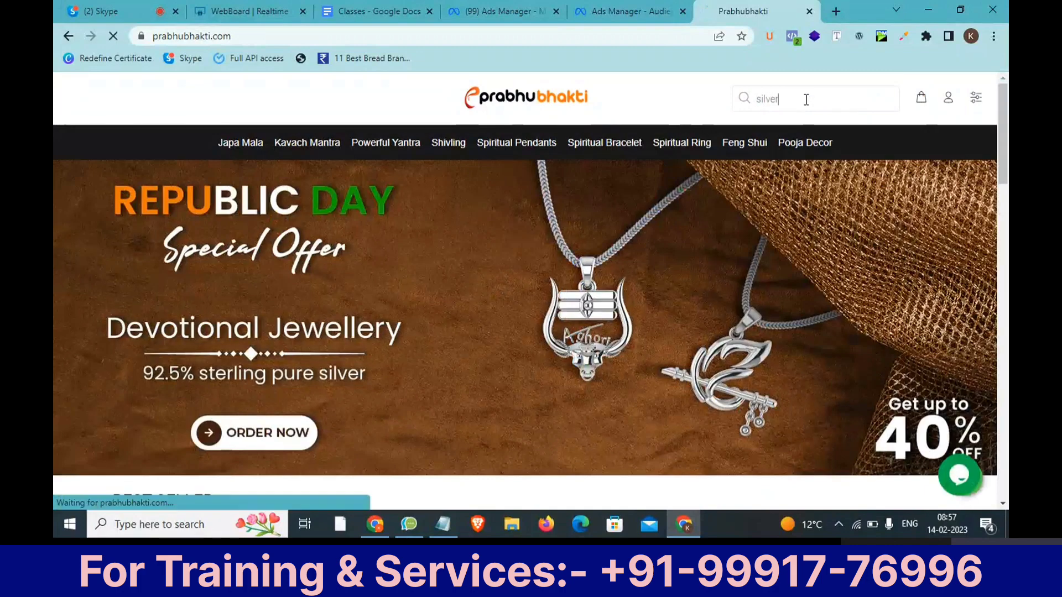
{"action": "key", "text": "Return"}
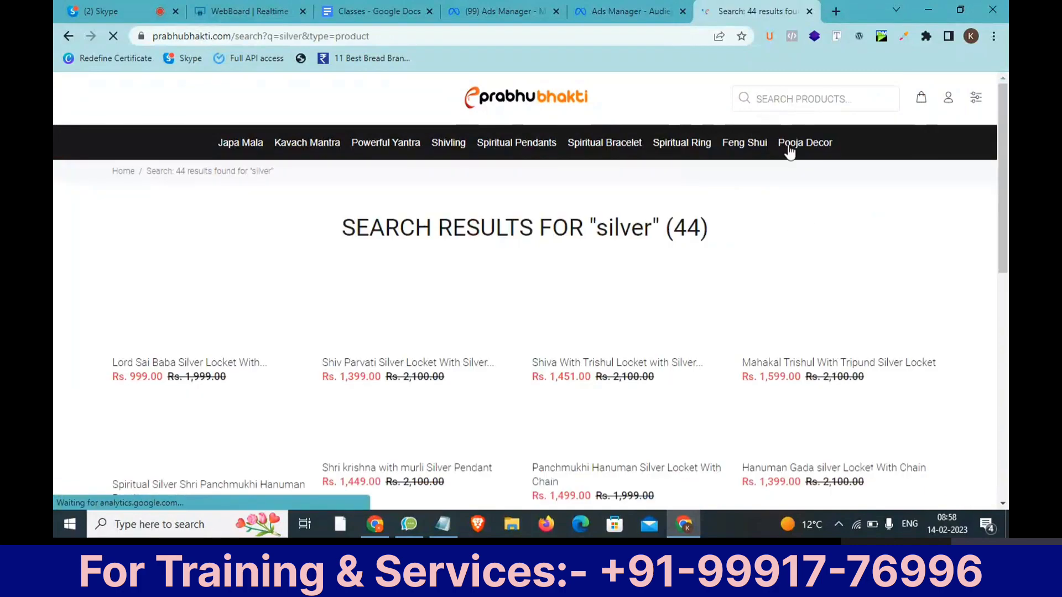
Open the Shiva With Trishul and Mahakal Trishul silver locket pages in new tabs and bring up the Shiva one.
{"action": "scroll", "coordinate": [540, 314], "scroll_direction": "down", "scroll_amount": 1}
{"action": "scroll", "coordinate": [540, 314], "scroll_direction": "down", "scroll_amount": 2}
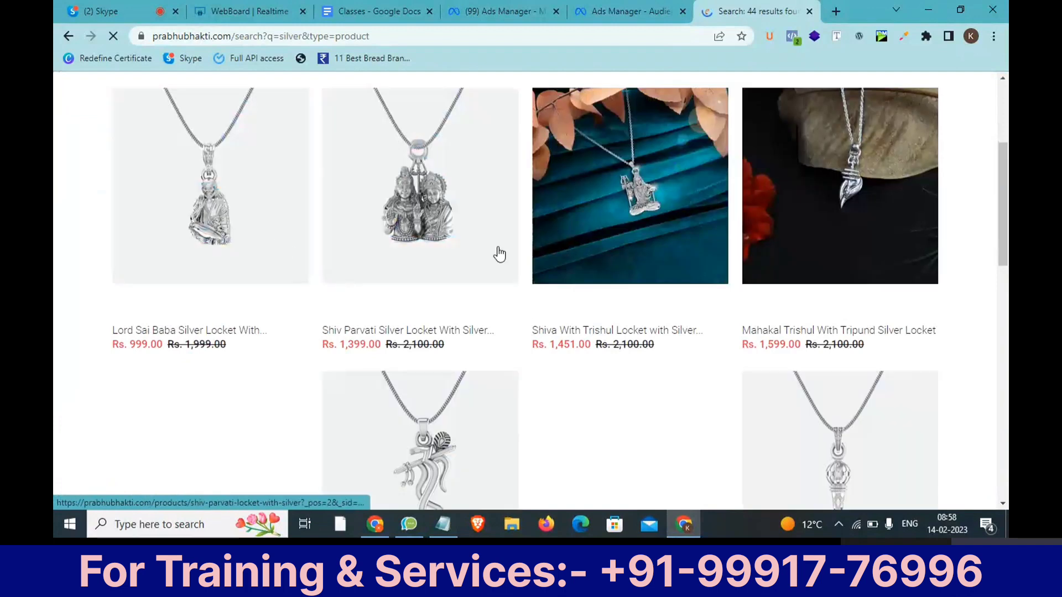
{"action": "left_click", "coordinate": [593, 255], "text": "ctrl"}
{"action": "left_click", "coordinate": [825, 232], "text": "ctrl"}
{"action": "key", "text": "ctrl+Tab"}
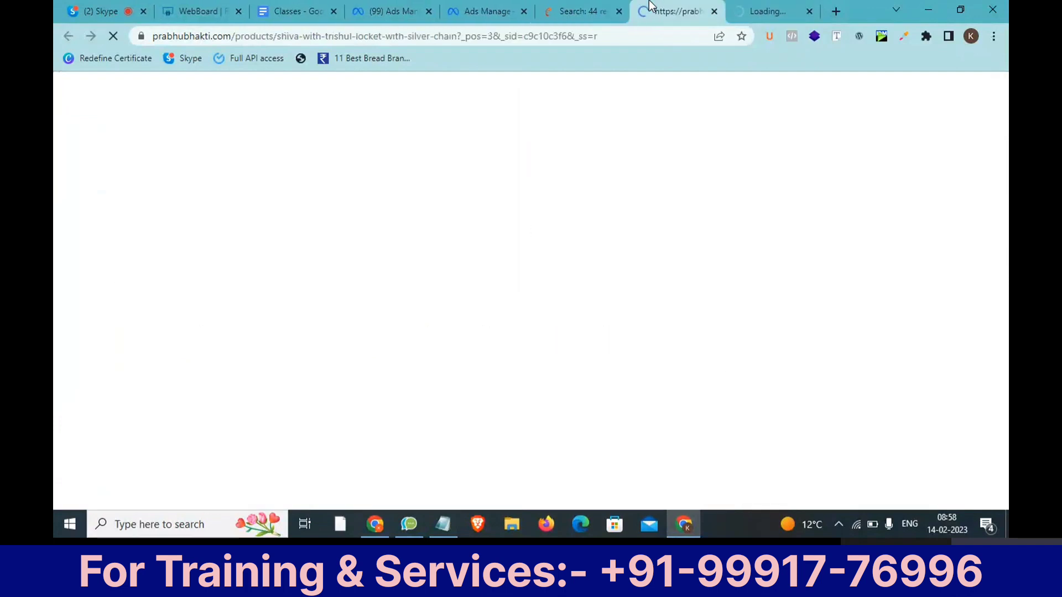
Highlight the page addresses of the Shiva and Mahakal locket products to compare their URL paths.
{"action": "left_click_drag", "start_coordinate": [277, 35], "coordinate": [216, 40]}
{"action": "key", "text": "ctrl+a"}
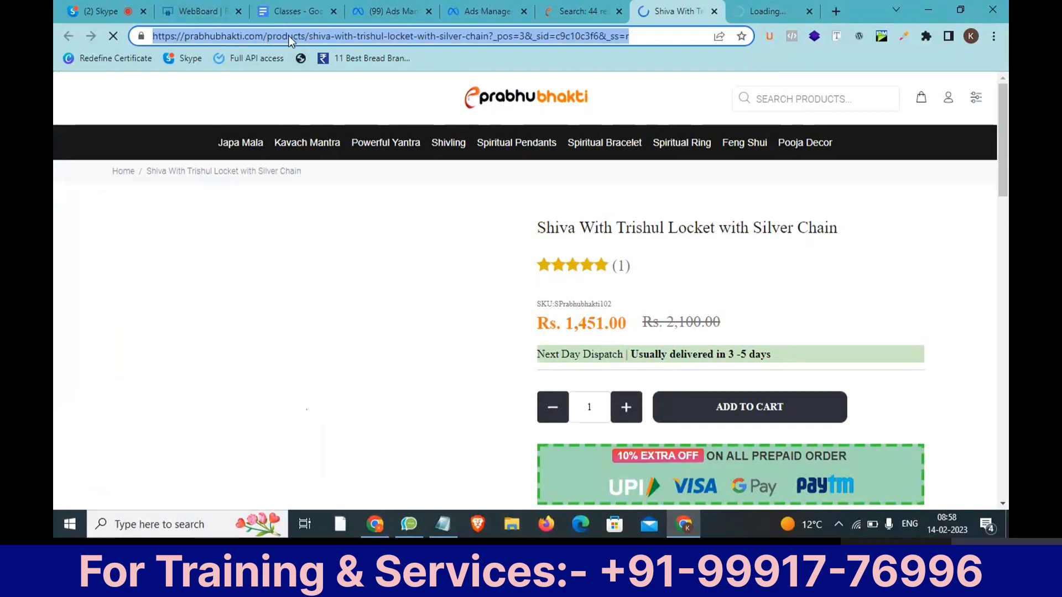
{"action": "left_click", "coordinate": [777, 6]}
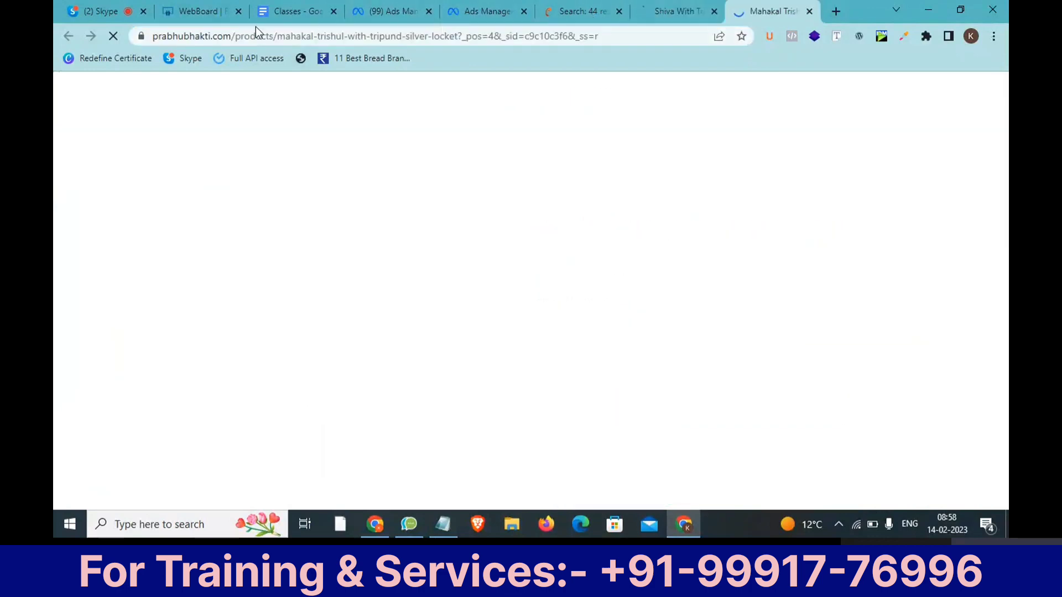
{"action": "left_click", "coordinate": [251, 31]}
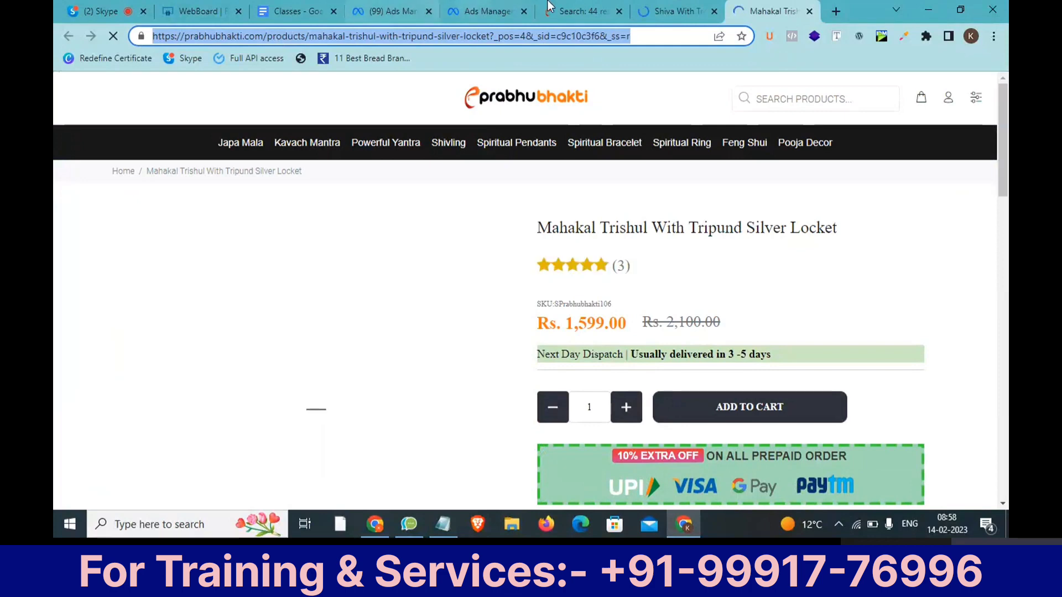
Open the Shri krishna with murli Silver Pendant page from the search results and highlight "products" in its URL.
{"action": "left_click", "coordinate": [581, 11]}
{"action": "scroll", "coordinate": [427, 230], "scroll_direction": "down", "scroll_amount": 5}
{"action": "middle_click", "coordinate": [427, 230]}
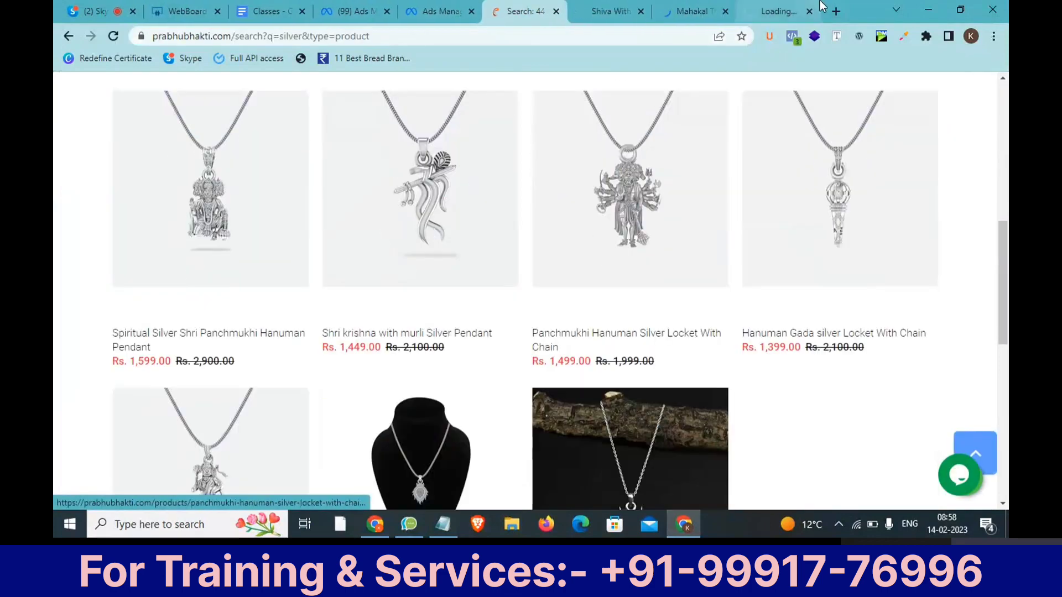
{"action": "left_click", "coordinate": [766, 12]}
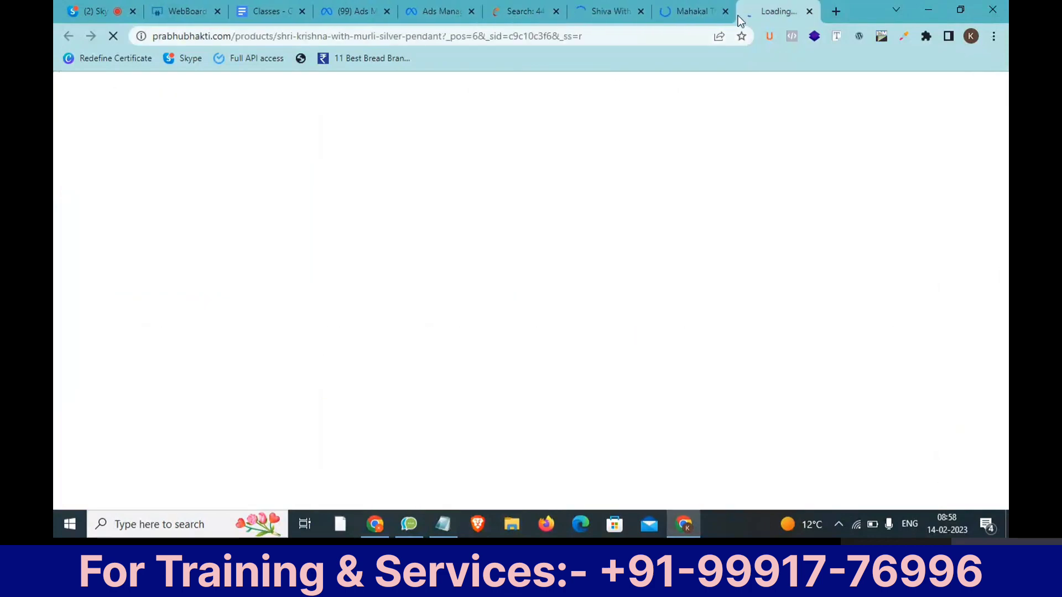
{"action": "double_click", "coordinate": [263, 36]}
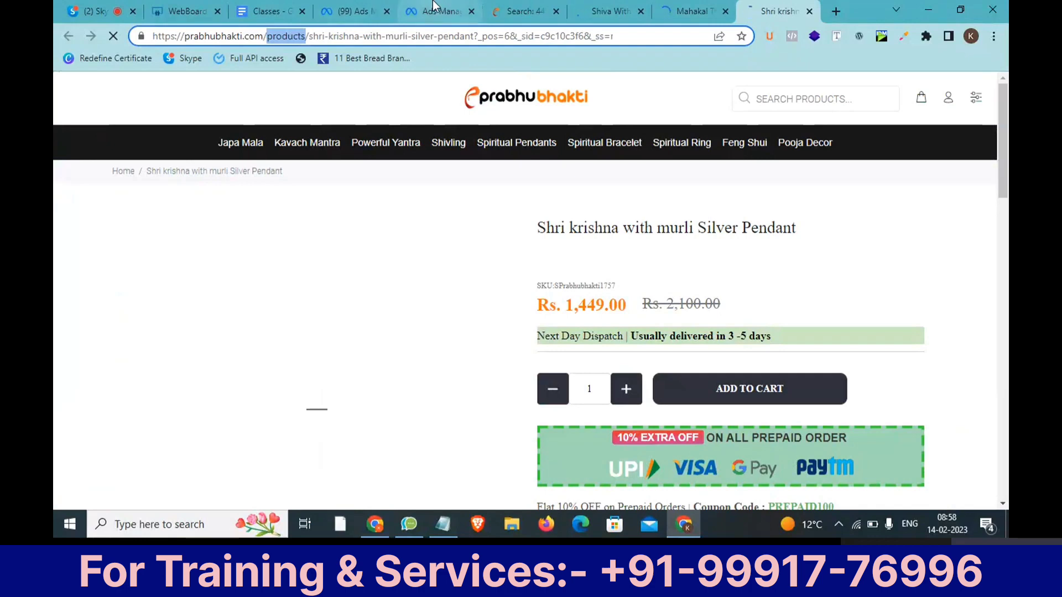
Return to the website custom audience form in Ads Manager and replace the URL contains value with "Products".
{"action": "left_click", "coordinate": [422, 10]}
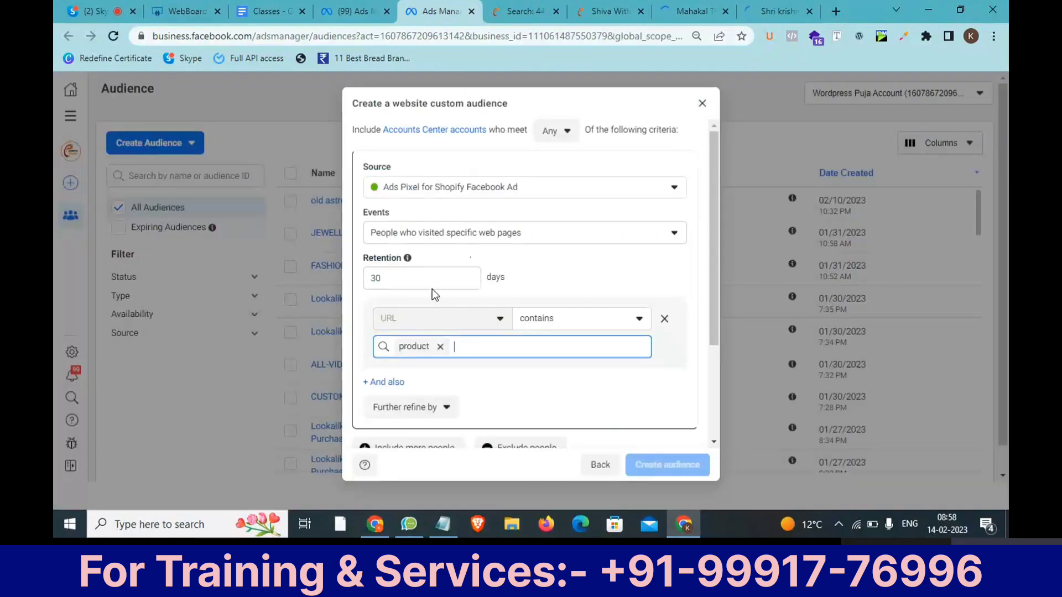
{"action": "left_click", "coordinate": [440, 346]}
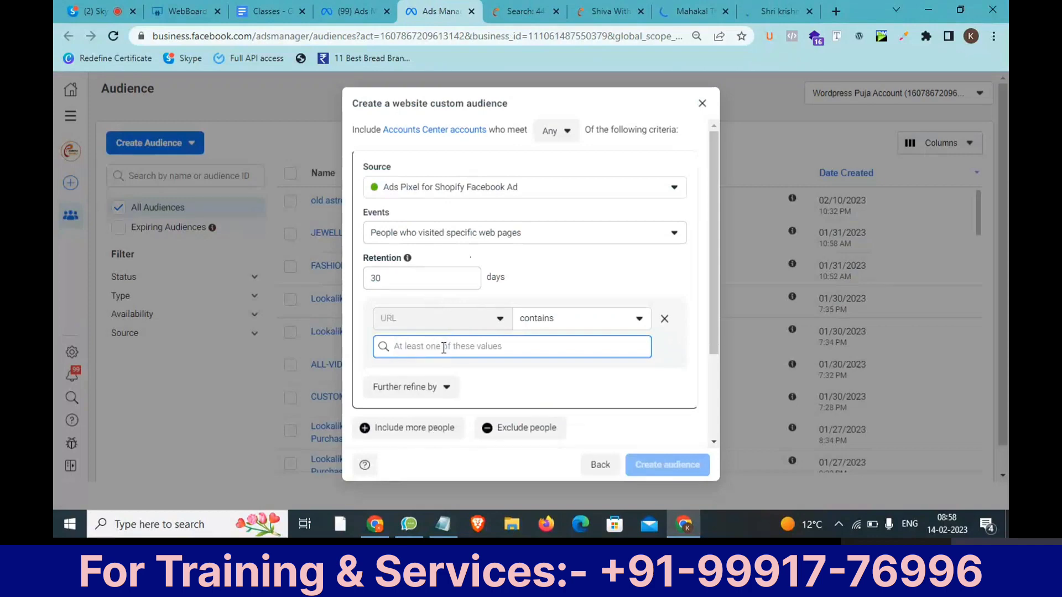
{"action": "type", "text": "Produ"}
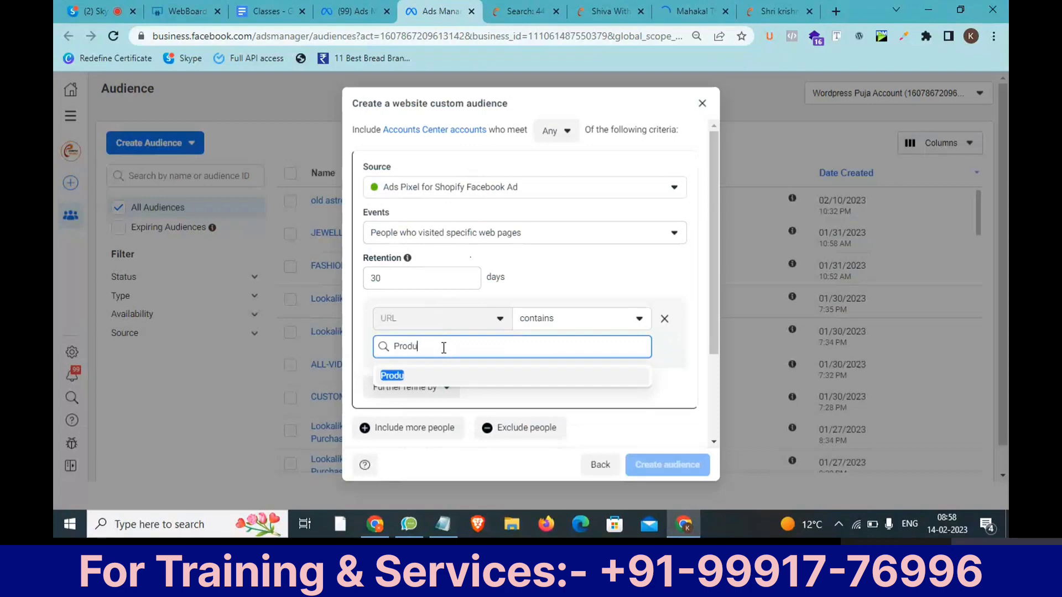
{"action": "key", "text": "BackSpace"}
{"action": "type", "text": "duc"}
{"action": "key", "text": "BackSpace"}
{"action": "key", "text": "BackSpace"}
{"action": "key", "text": "BackSpace"}
{"action": "key", "text": "BackSpace"}
{"action": "type", "text": "ucts"}
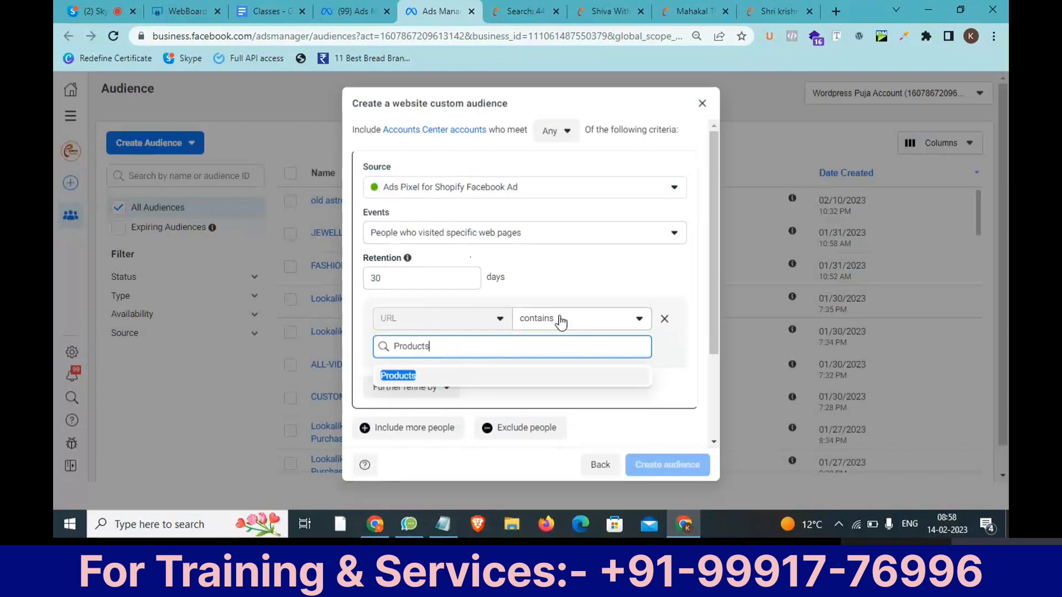
{"action": "left_click", "coordinate": [471, 377]}
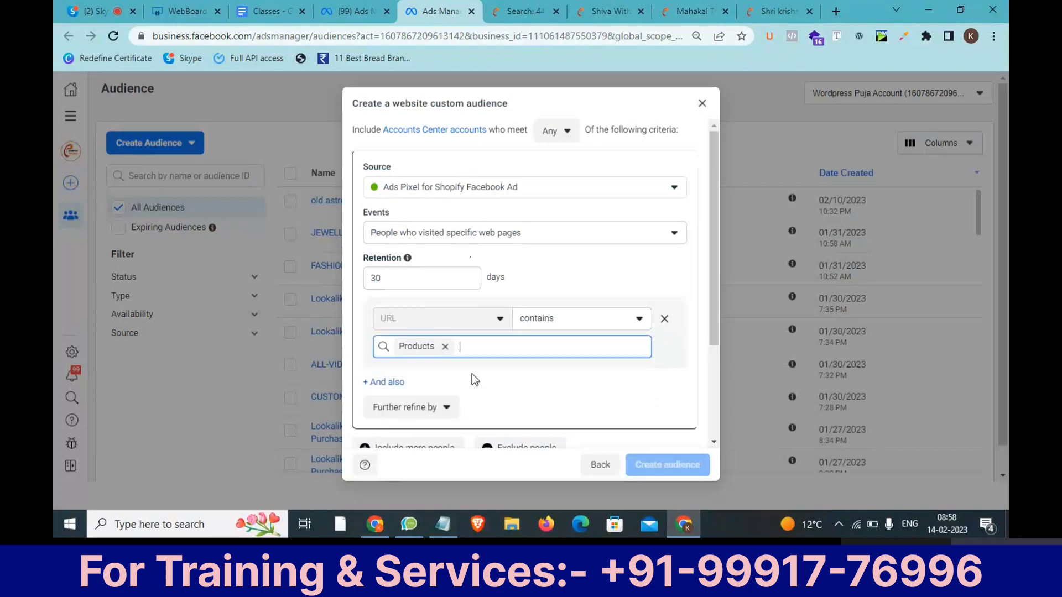
Switch to Notepad and add the line "Product Page >> View" several lines below the Facebook Page Engagement note.
{"action": "left_click", "coordinate": [442, 531]}
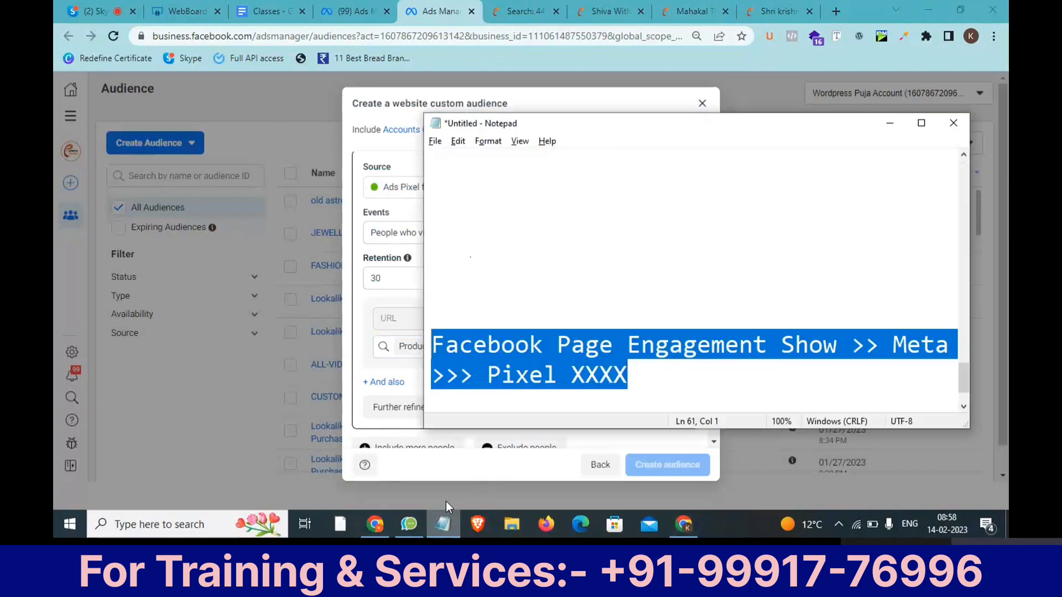
{"action": "left_click", "coordinate": [691, 371]}
{"action": "key", "text": "Return"}
{"action": "key", "text": "Return"}
{"action": "key", "text": "Return"}
{"action": "key", "text": "Return"}
{"action": "key", "text": "Return"}
{"action": "key", "text": "Return"}
{"action": "key", "text": "Return"}
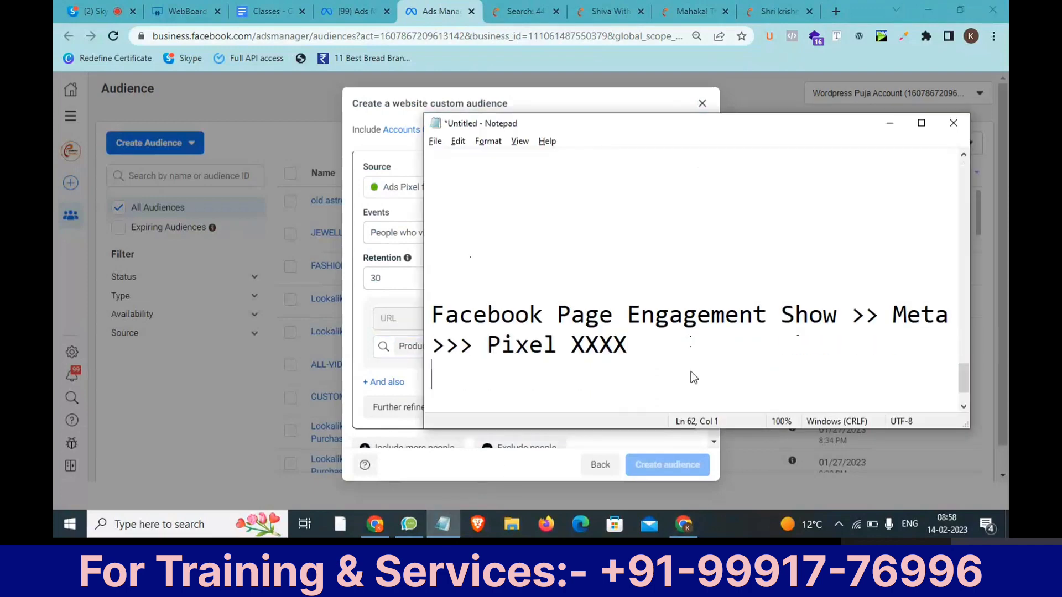
{"action": "type", "text": "Fa"}
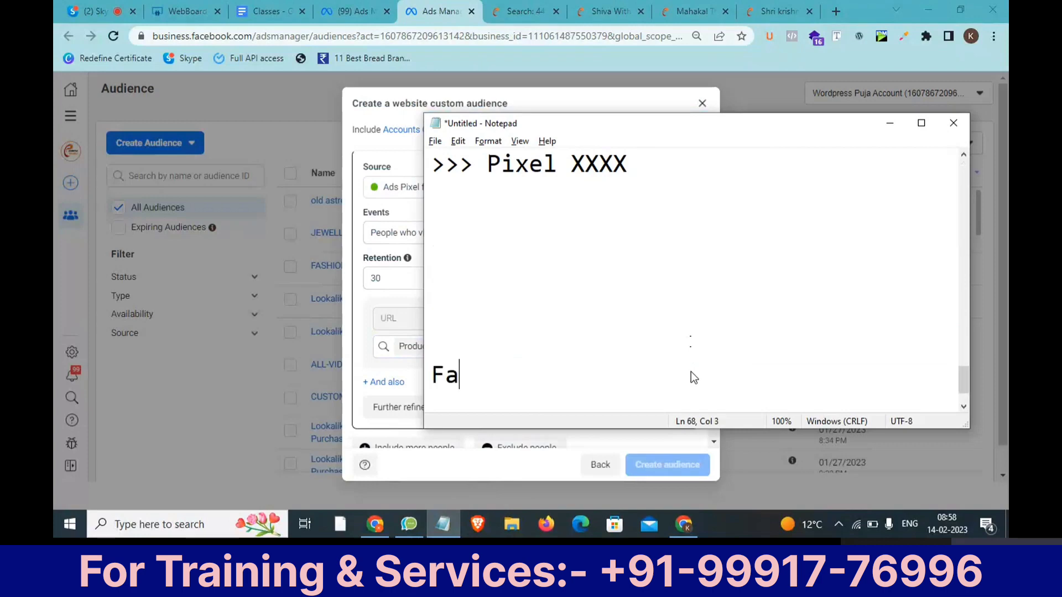
{"action": "key", "text": "BackSpace"}
{"action": "key", "text": "BackSpace"}
{"action": "type", "text": "Produc"}
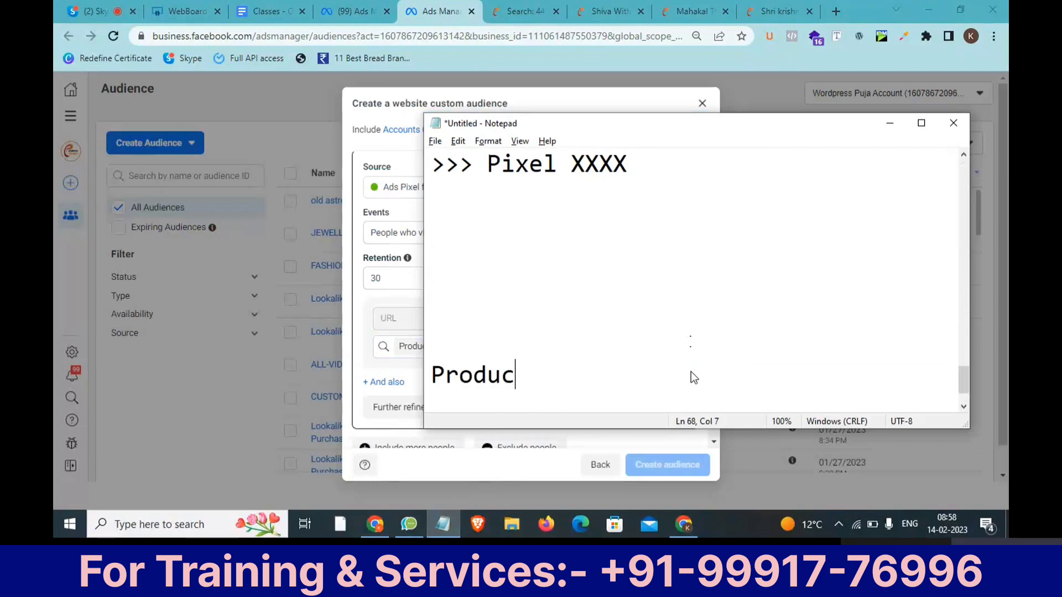
{"action": "type", "text": "t Page "}
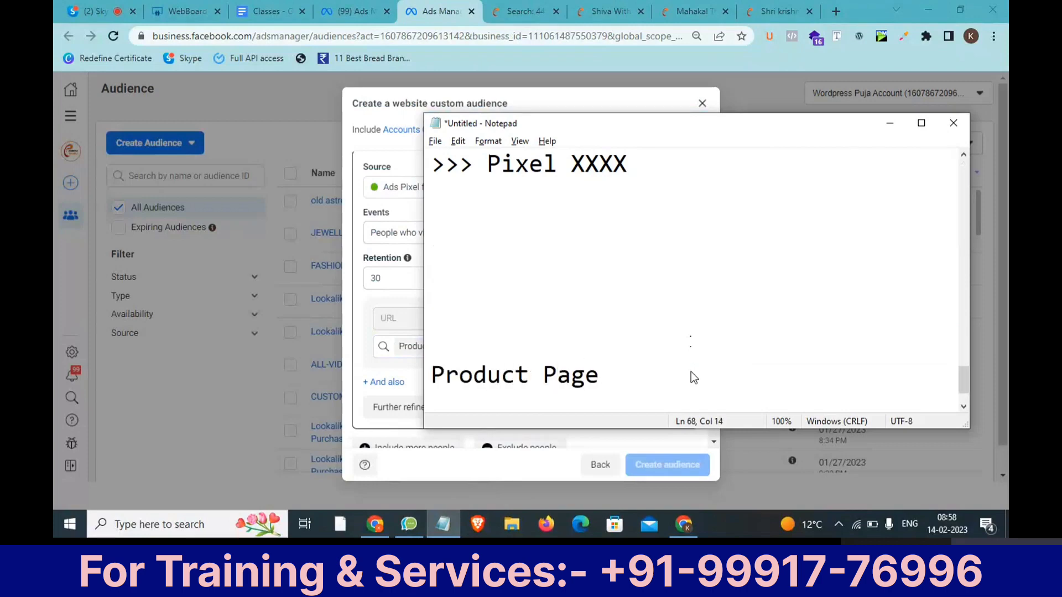
{"action": "type", "text": ">> View"}
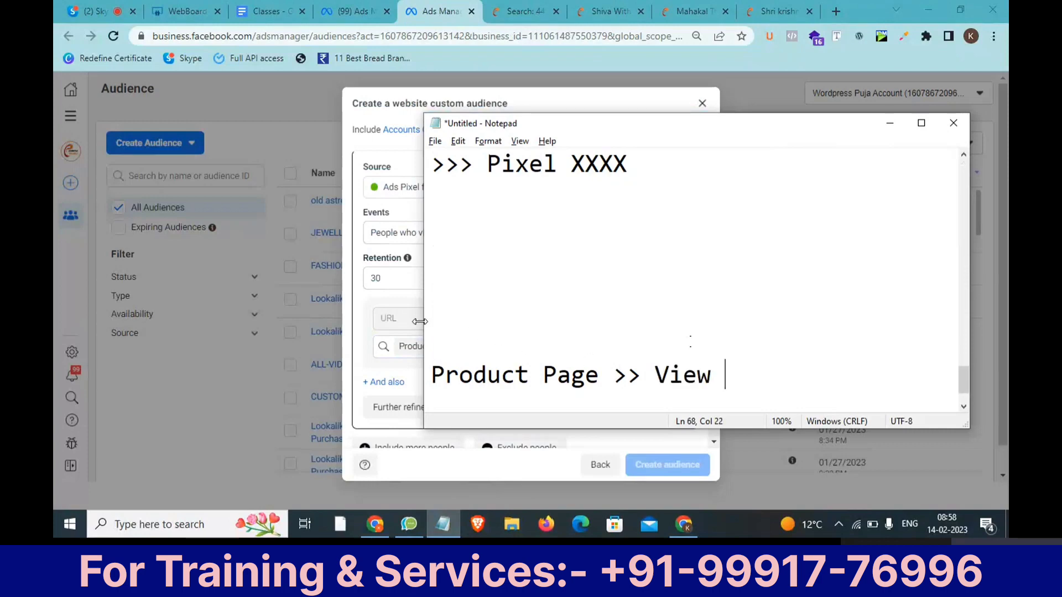
Narrow the Notepad window to uncover more of the audience form and highlight the "Product Page >> View" note.
{"action": "left_click_drag", "start_coordinate": [425, 325], "coordinate": [556, 326]}
{"action": "scroll", "coordinate": [828, 321], "scroll_direction": "down", "scroll_amount": 2}
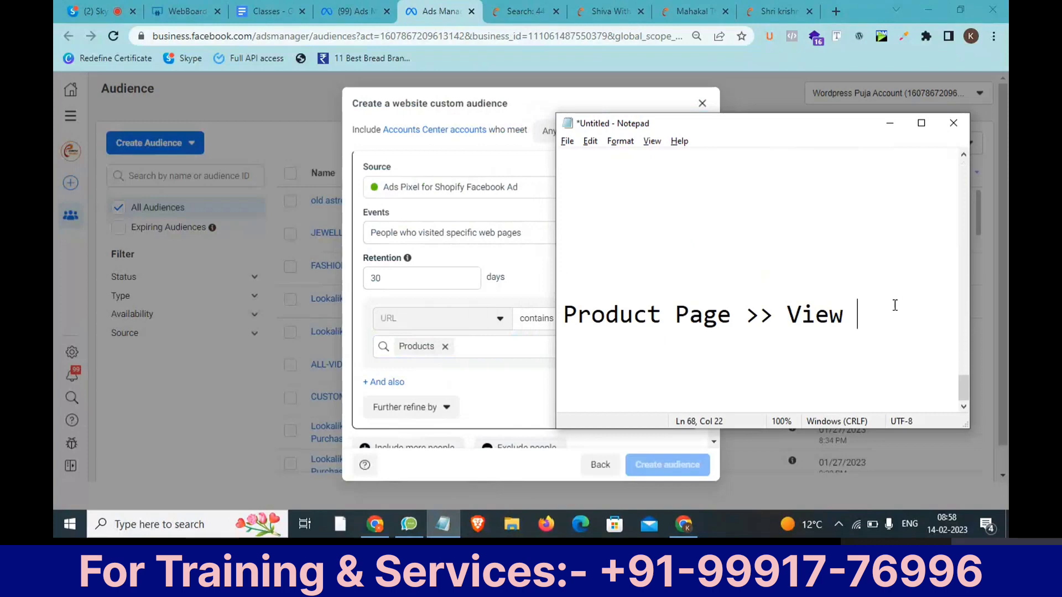
{"action": "left_click_drag", "start_coordinate": [884, 314], "coordinate": [561, 318]}
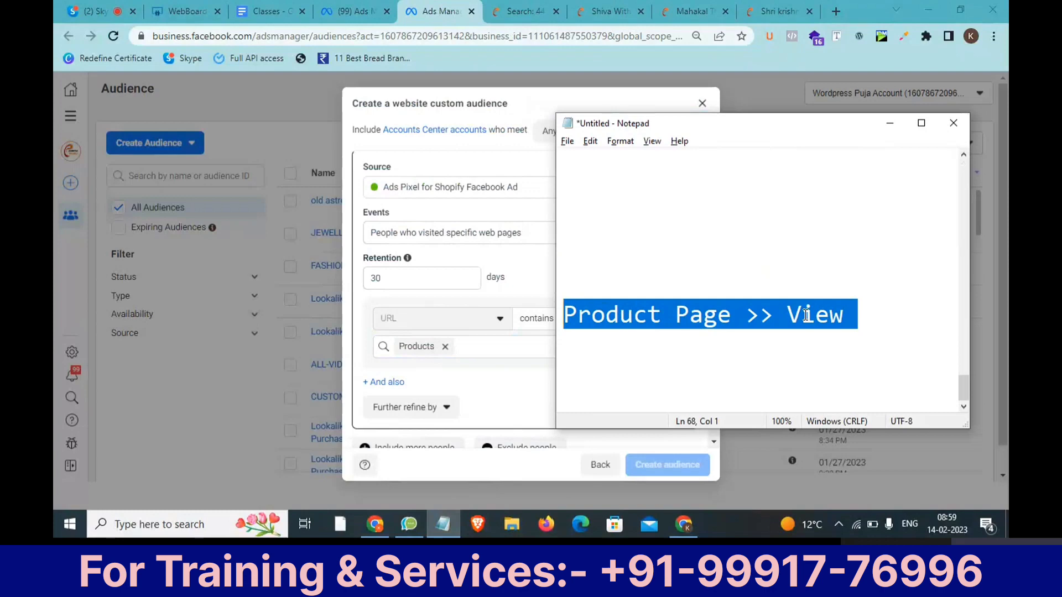
{"action": "left_click", "coordinate": [844, 327]}
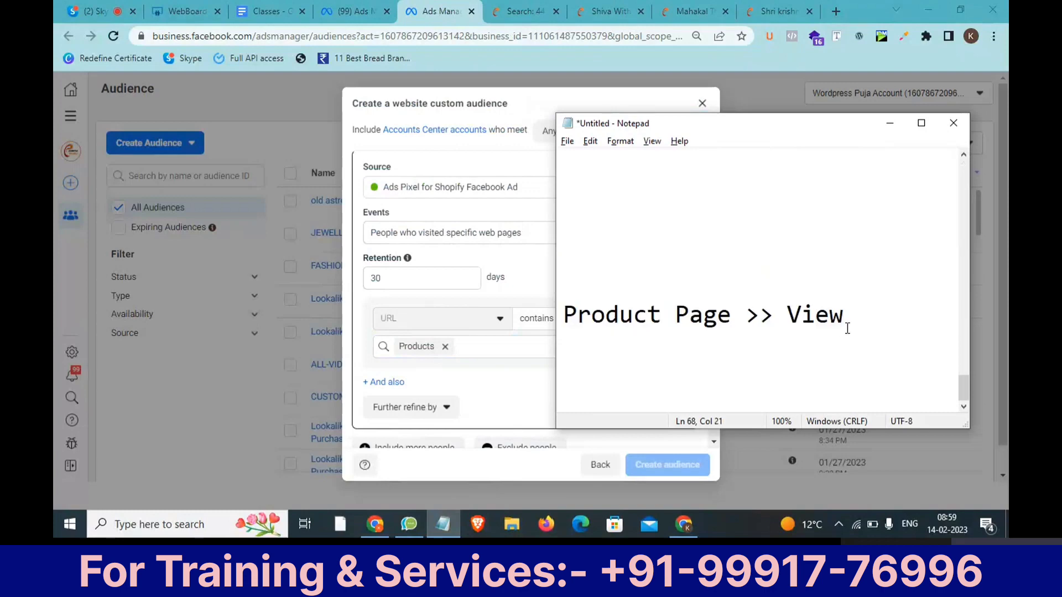
{"action": "left_click_drag", "start_coordinate": [856, 324], "coordinate": [581, 319]}
Extend the "Product Page >> View" note with ">> Products".
{"action": "left_click", "coordinate": [663, 319]}
{"action": "type", "text": "s"}
{"action": "key", "text": "BackSpace"}
{"action": "key", "text": "ctrl+Right"}
{"action": "key", "text": "ctrl+Right"}
{"action": "key", "text": "ctrl+Right"}
{"action": "key", "text": "ctrl+Right"}
{"action": "type", "text": ">> Products"}
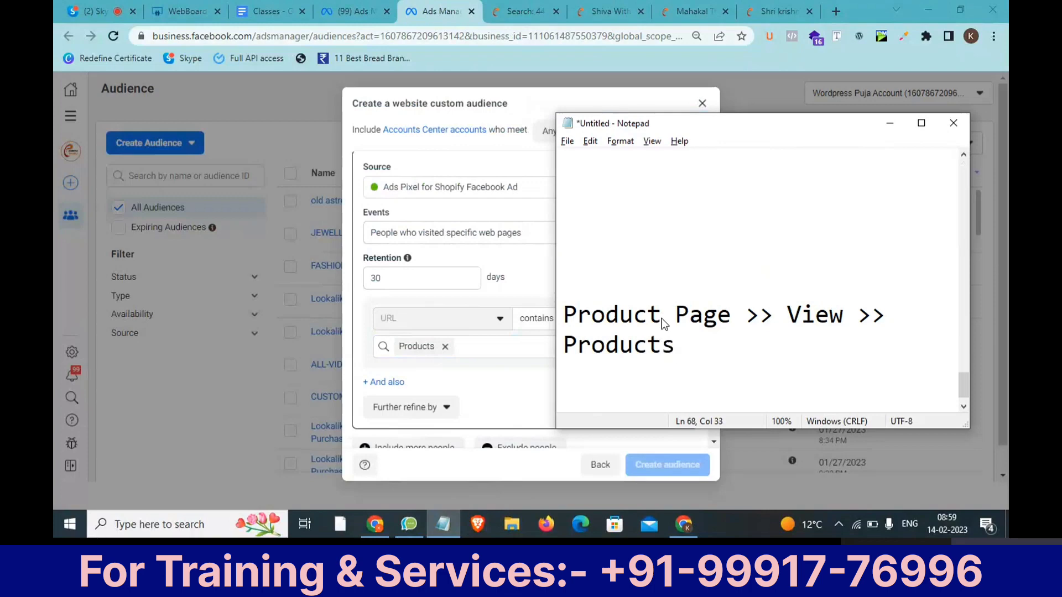
Highlight "products" in the page addresses of the Shiva locket, Mahakal locket and Shri krishna pendant in the browser.
{"action": "left_click", "coordinate": [608, 6]}
{"action": "left_click", "coordinate": [608, 7]}
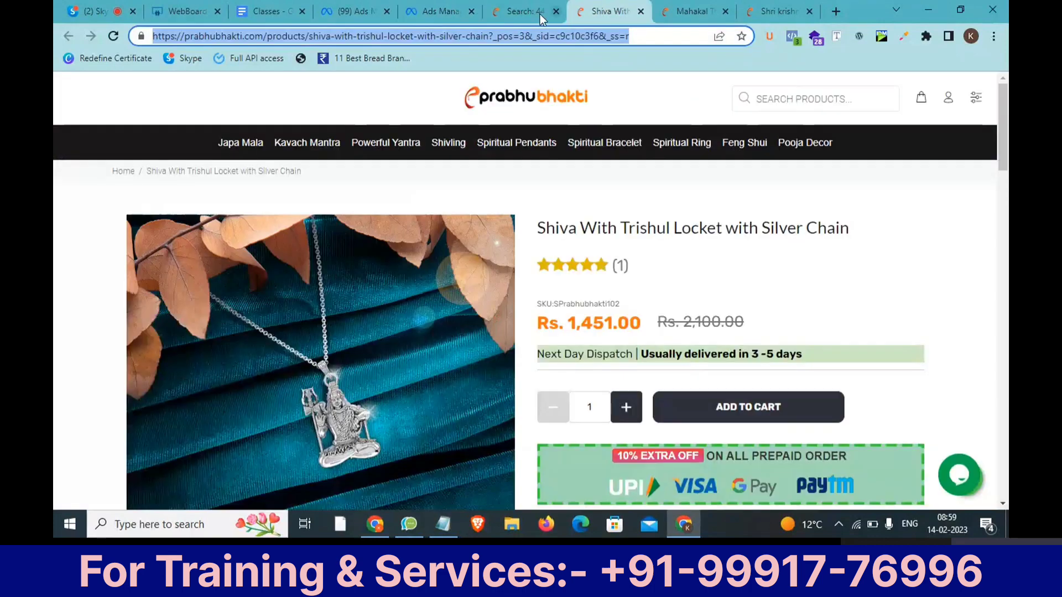
{"action": "left_click", "coordinate": [297, 35]}
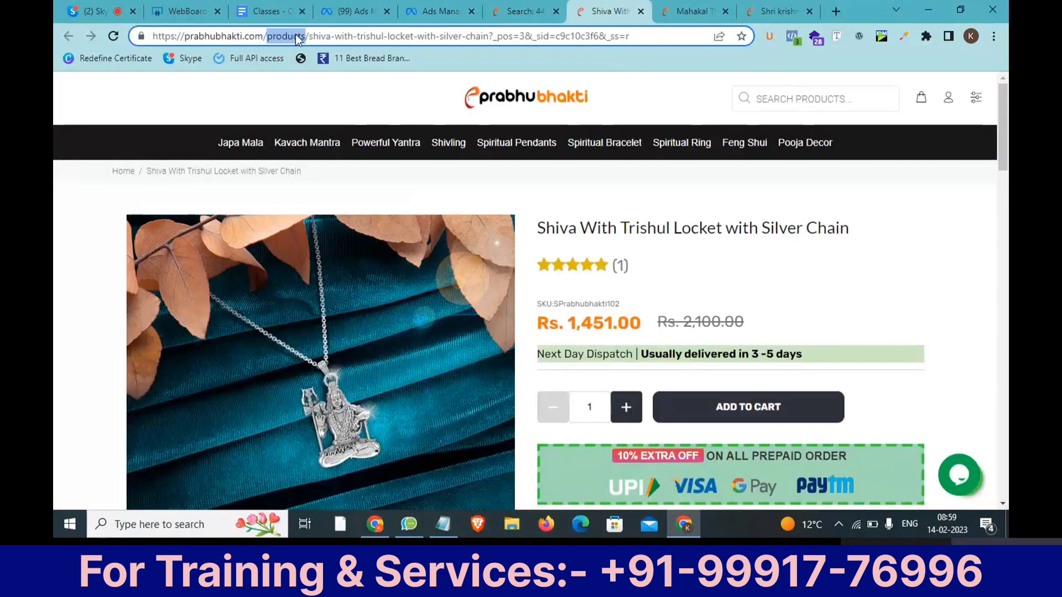
{"action": "left_click", "coordinate": [510, 6]}
{"action": "left_click", "coordinate": [691, 11]}
{"action": "left_click", "coordinate": [329, 36]}
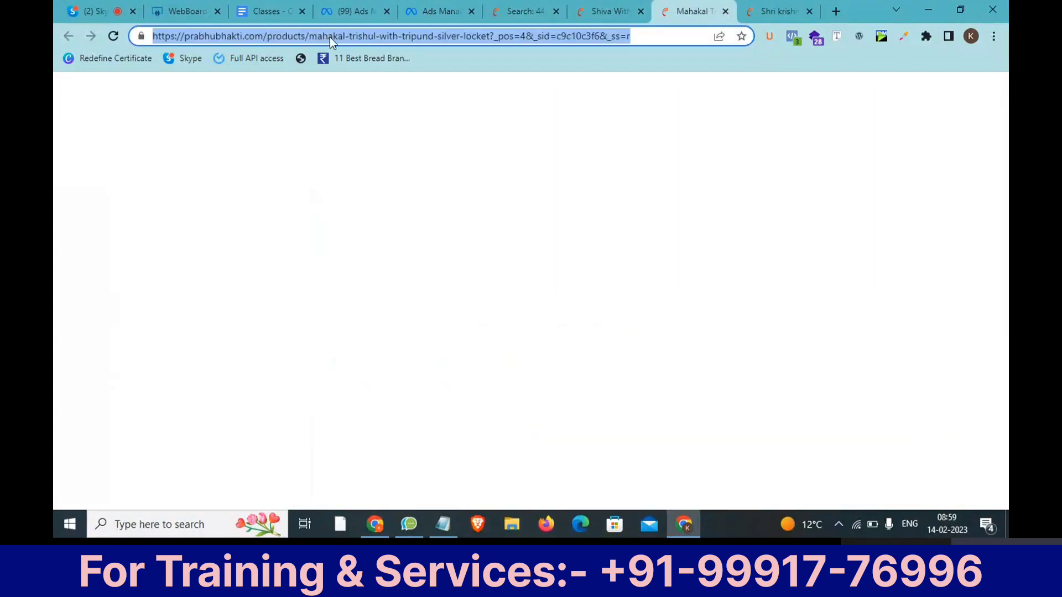
{"action": "double_click", "coordinate": [280, 38]}
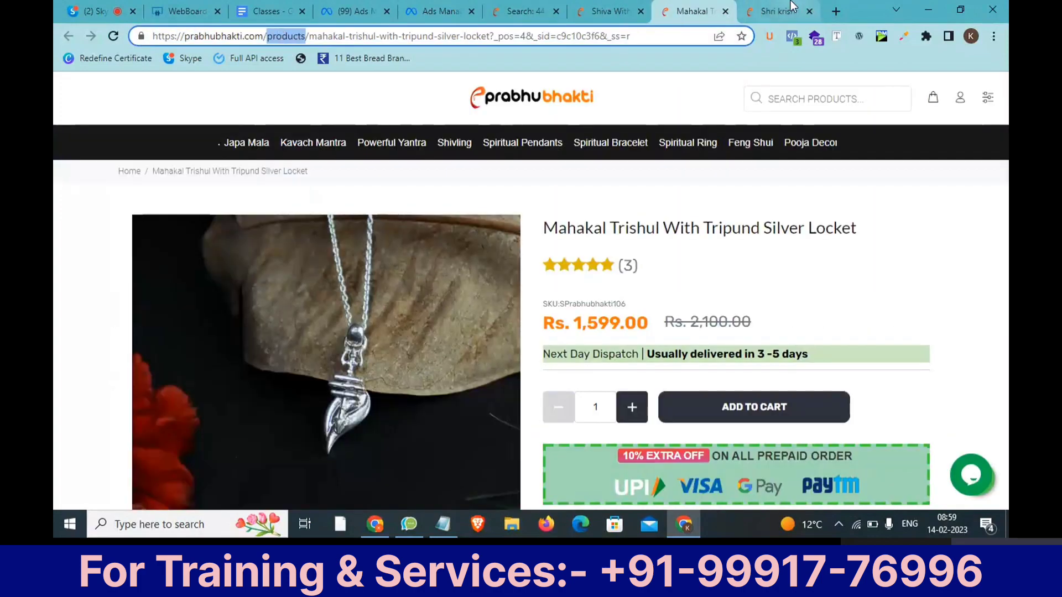
{"action": "left_click", "coordinate": [774, 11]}
{"action": "double_click", "coordinate": [280, 36]}
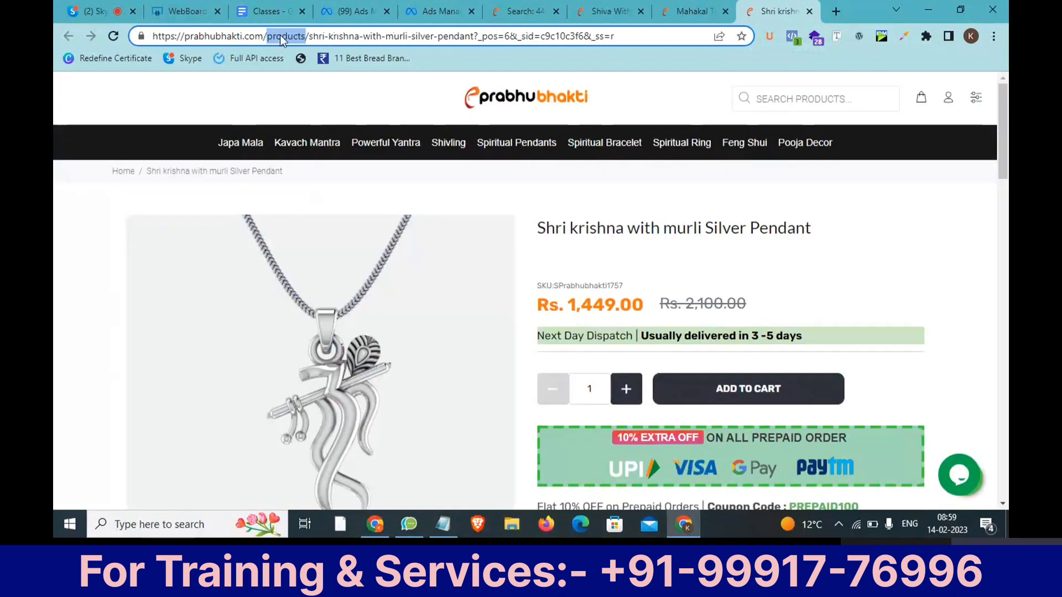
Return to the Ads Manager audience form, bring Notepad over it and highlight the word "Products" in the note.
{"action": "left_click", "coordinate": [458, 7]}
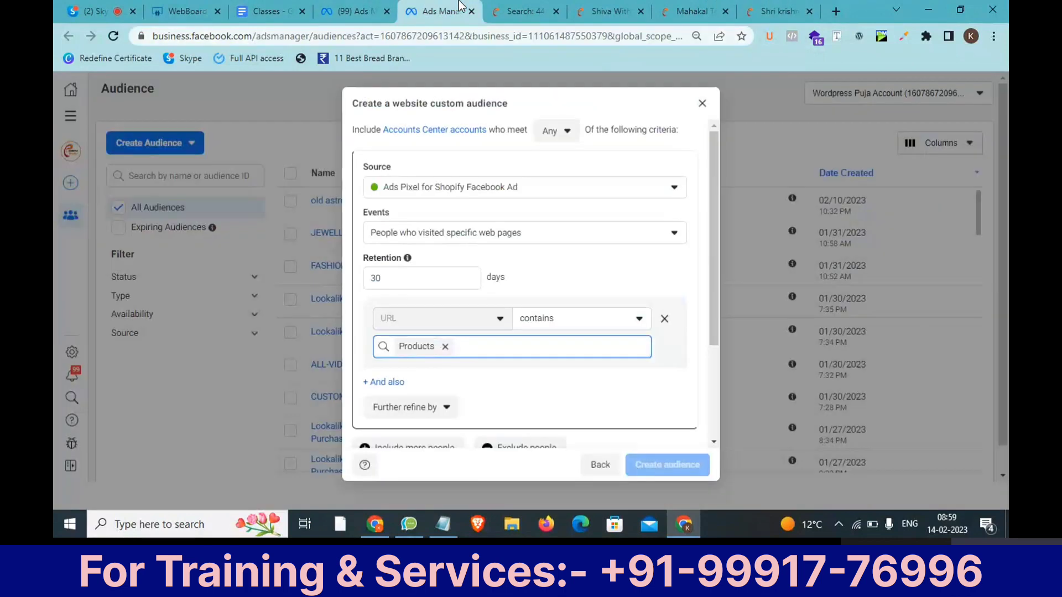
{"action": "left_click", "coordinate": [444, 522]}
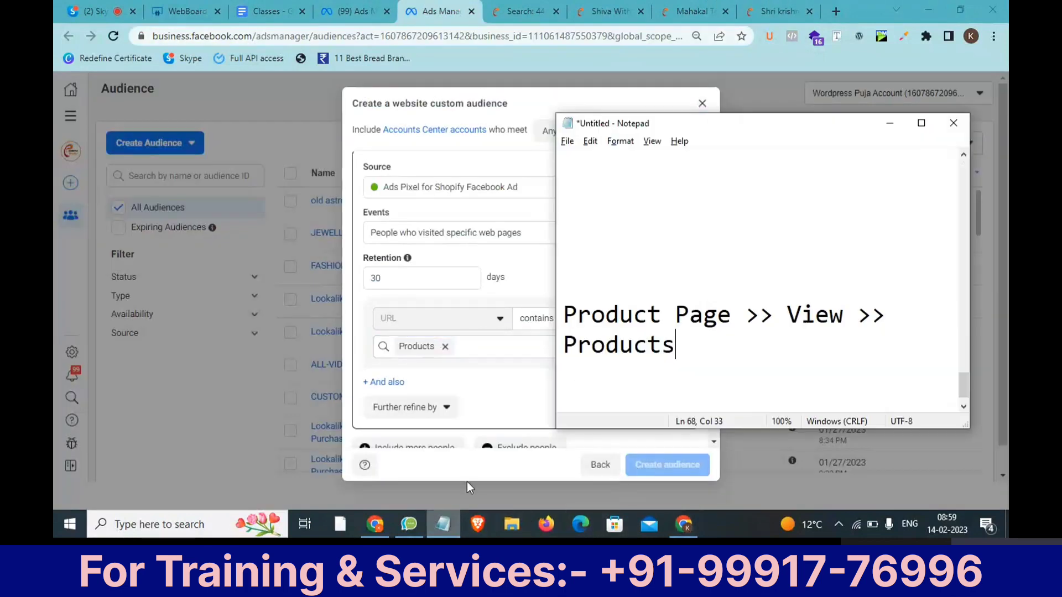
{"action": "left_click_drag", "start_coordinate": [677, 344], "coordinate": [570, 347]}
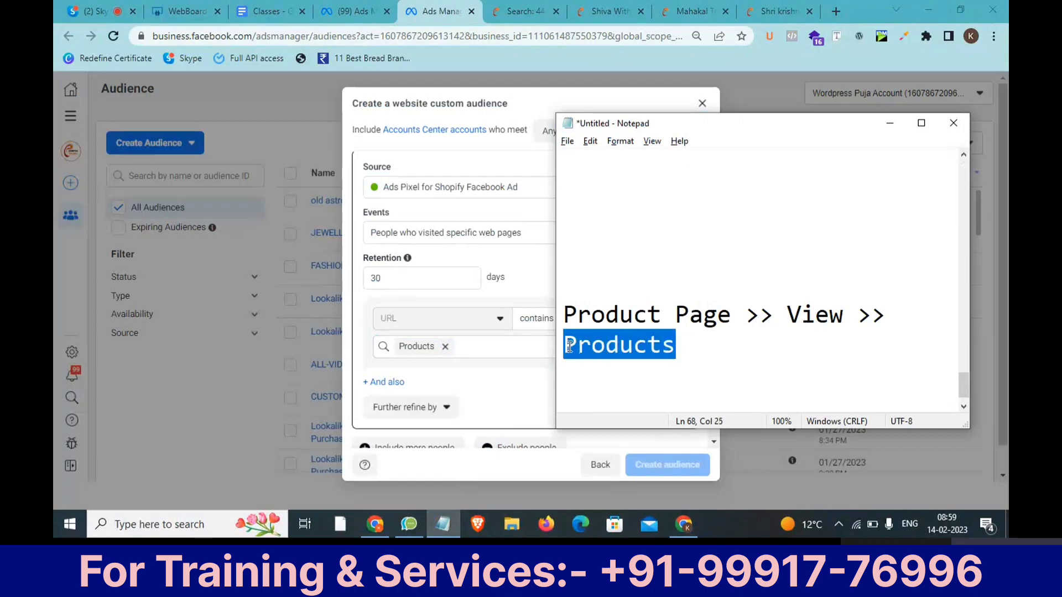
Add the line "Url >> Products >> Audince" below the Product Page note, leaving one blank line between them.
{"action": "left_click", "coordinate": [676, 353]}
{"action": "key", "text": "Return"}
{"action": "key", "text": "Return"}
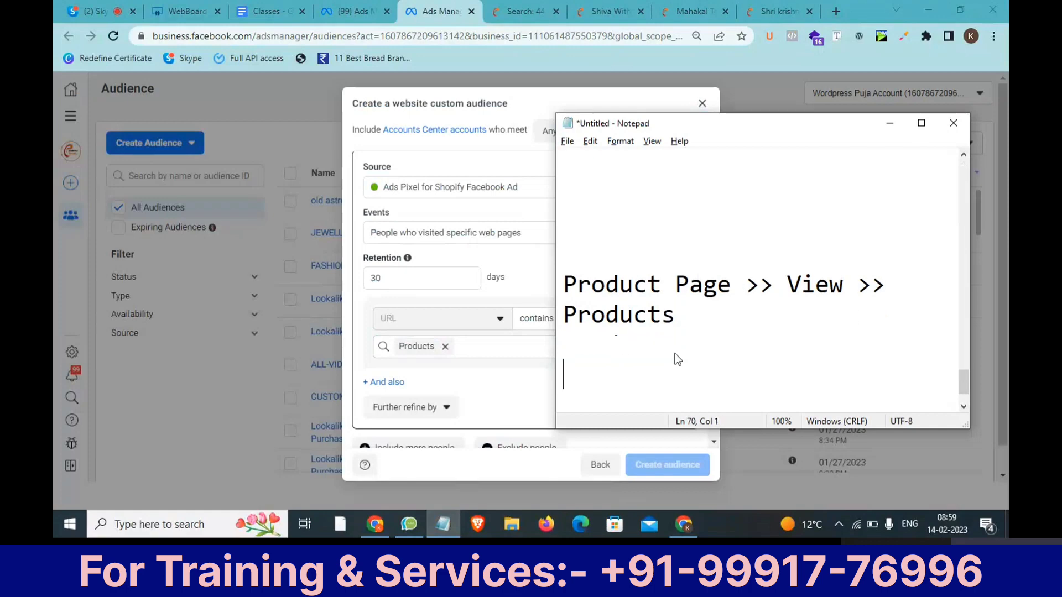
{"action": "type", "text": "Url >>"}
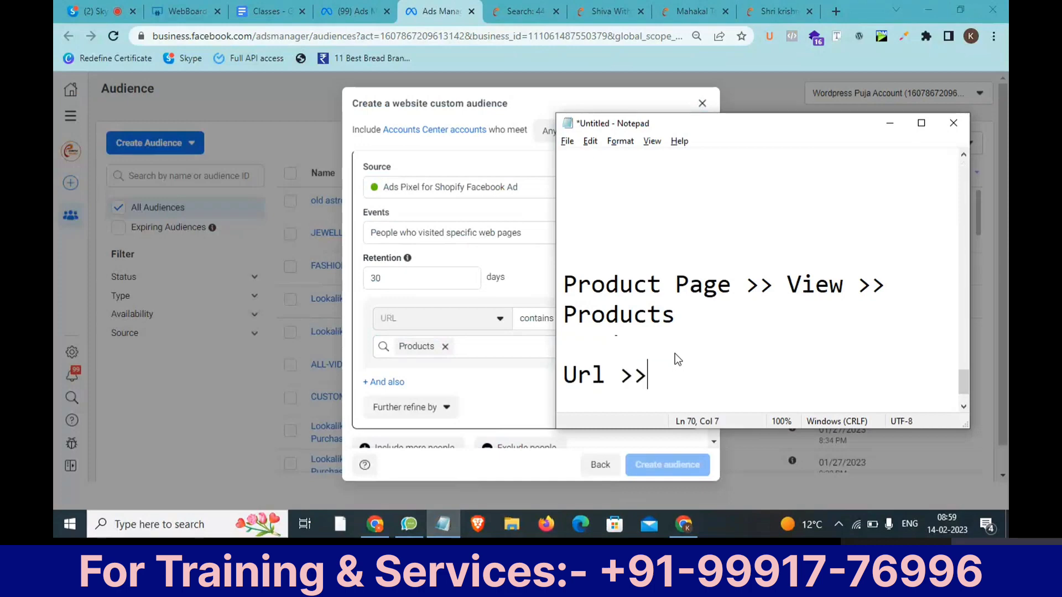
{"action": "type", "text": " Productrs"}
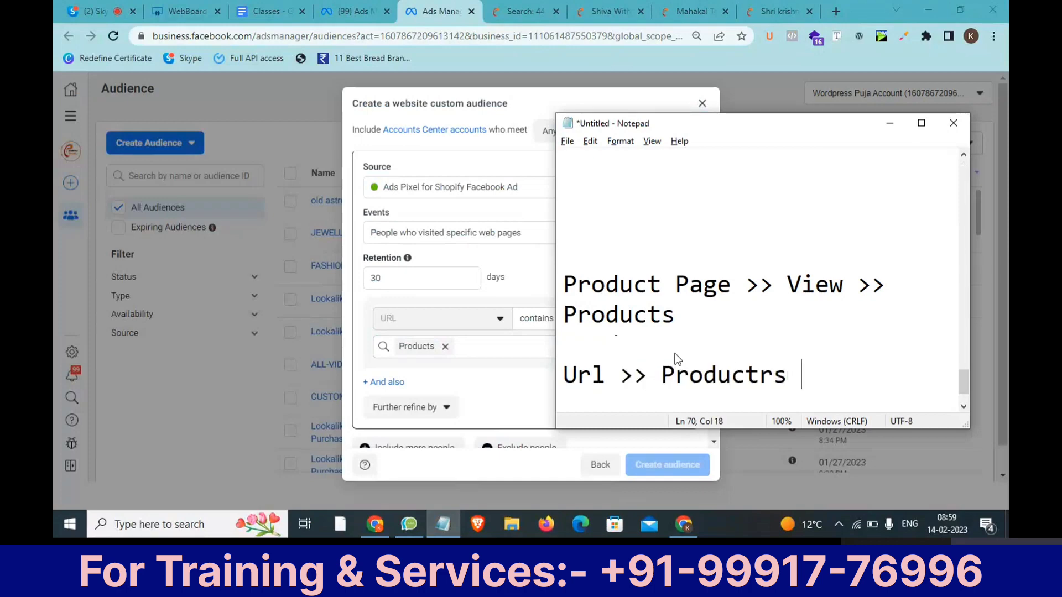
{"action": "key", "text": "BackSpace"}
{"action": "key", "text": "BackSpace"}
{"action": "key", "text": "BackSpace"}
{"action": "type", "text": "s"}
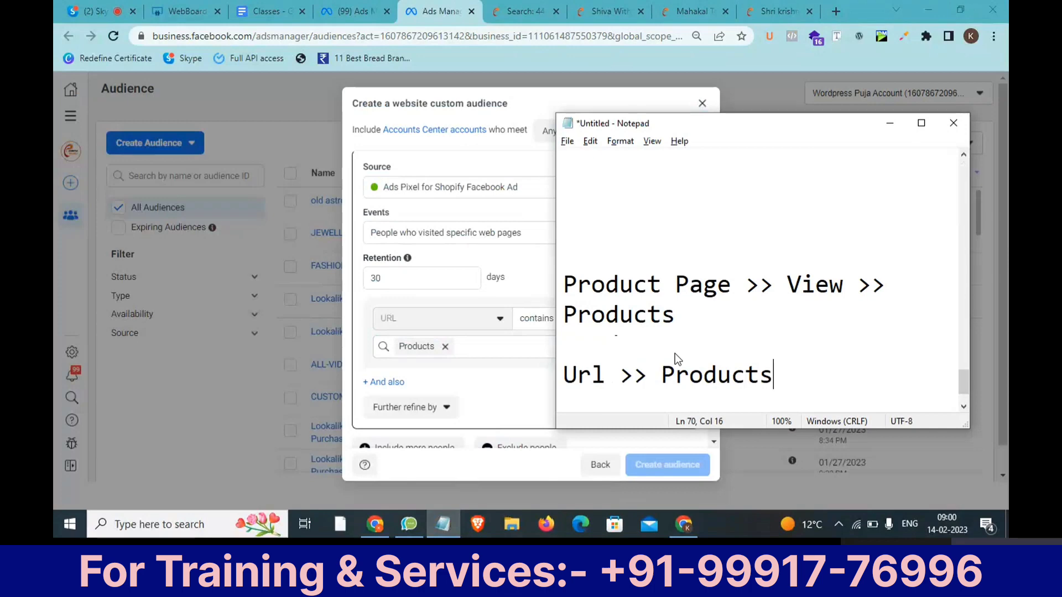
{"action": "type", "text": " >> Audince"}
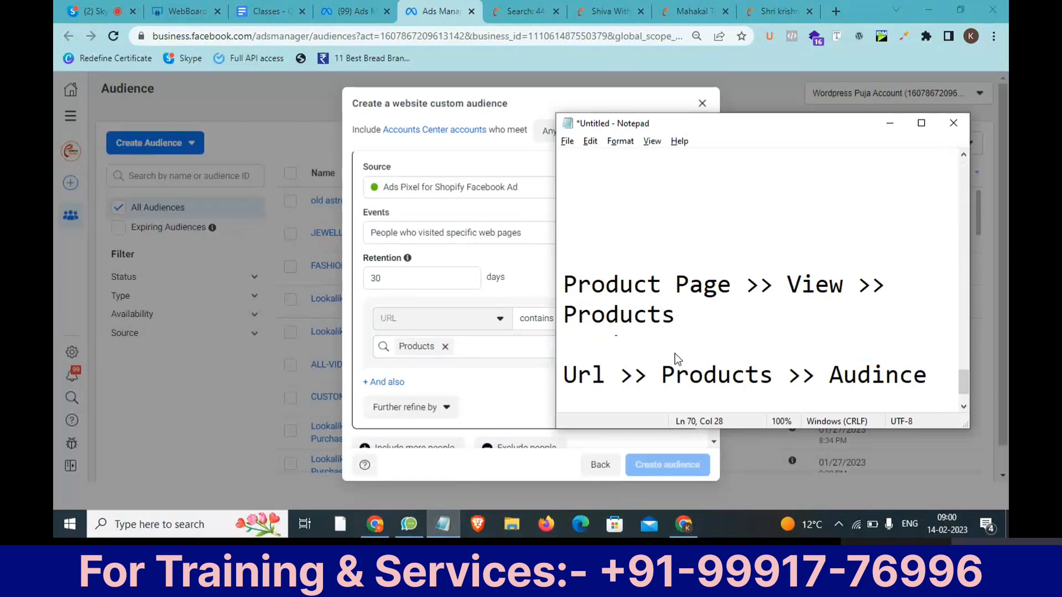
Highlight the Product Page line, the Url line, and the word "Products" within the Url line in turn.
{"action": "left_click", "coordinate": [907, 283]}
{"action": "left_click_drag", "start_coordinate": [906, 283], "coordinate": [549, 289]}
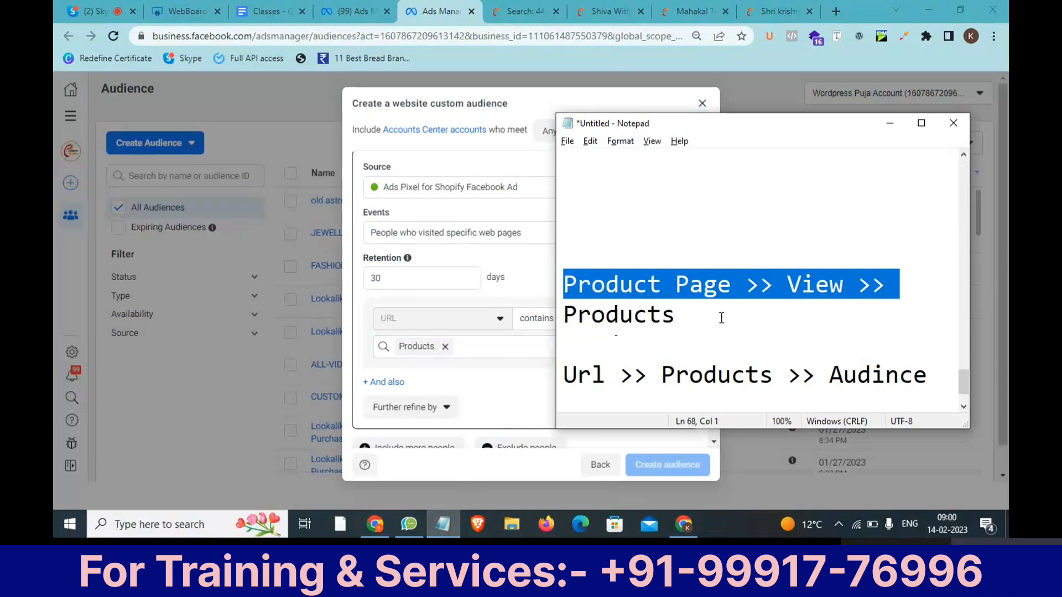
{"action": "left_click_drag", "start_coordinate": [910, 284], "coordinate": [561, 287]}
{"action": "left_click_drag", "start_coordinate": [942, 375], "coordinate": [569, 363]}
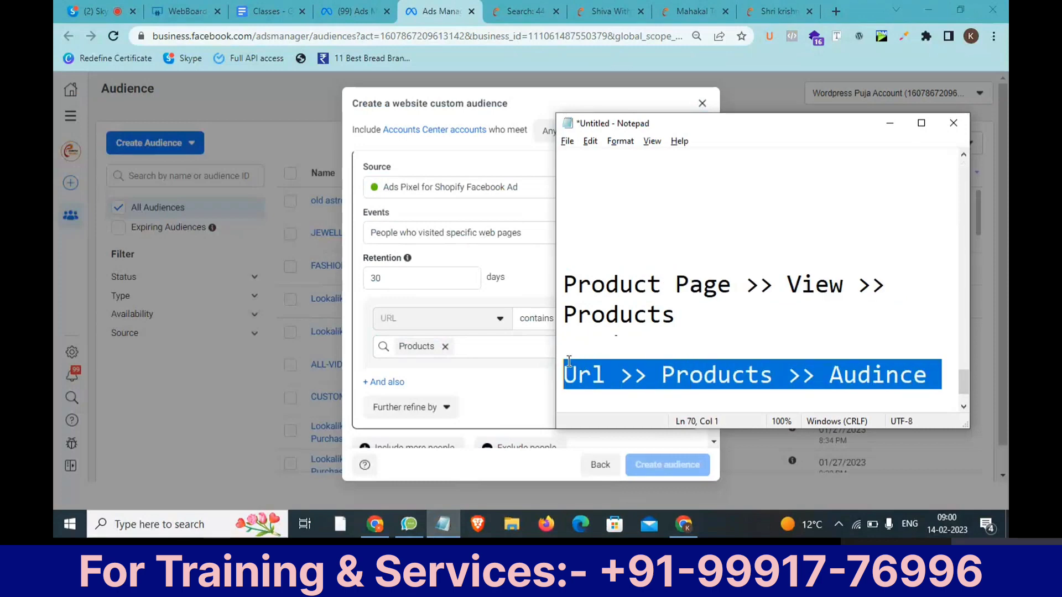
{"action": "left_click", "coordinate": [770, 379]}
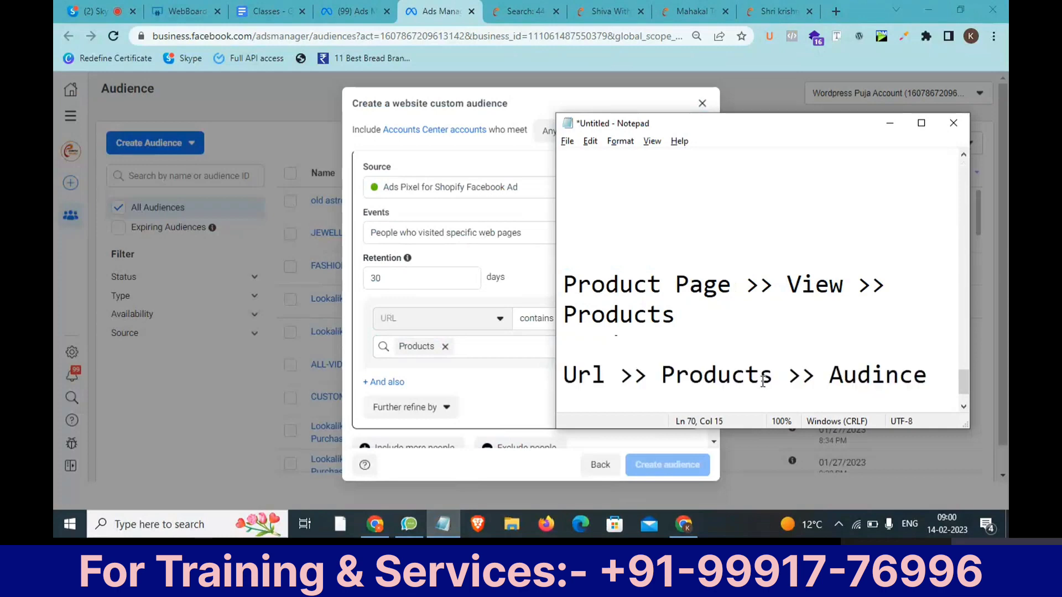
{"action": "left_click_drag", "start_coordinate": [786, 380], "coordinate": [651, 366]}
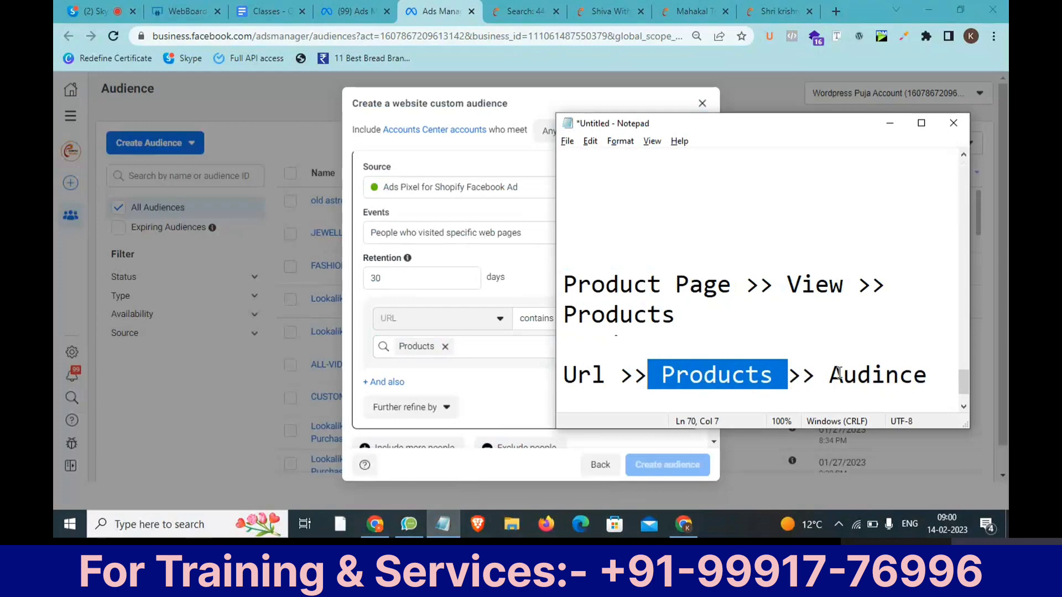
Look over the website custom audience form, then return to Notepad and highlight the Product Page note.
{"action": "key", "text": "alt+Tab"}
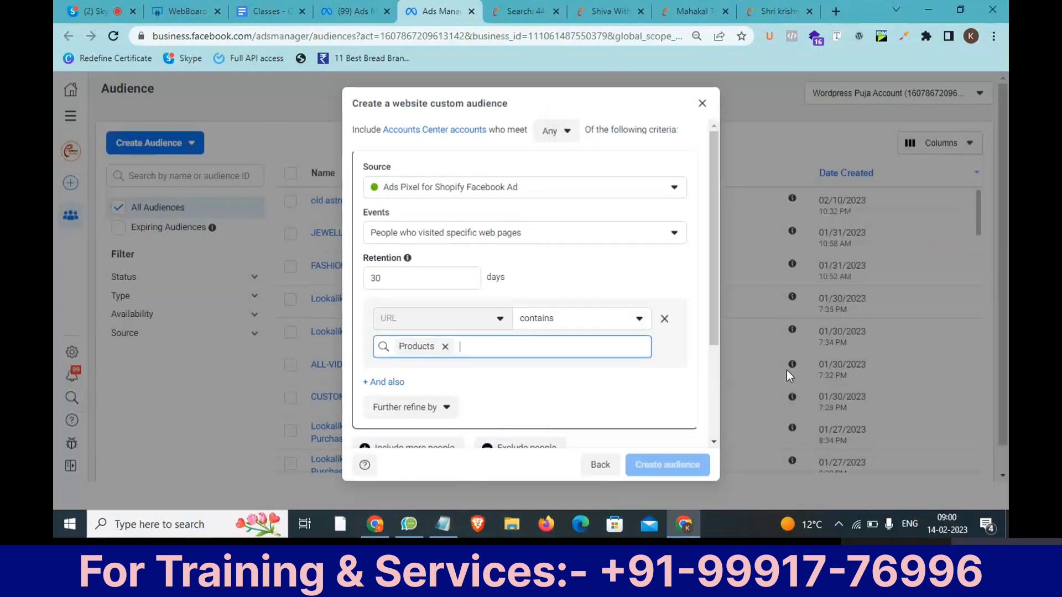
{"action": "scroll", "coordinate": [540, 372], "scroll_direction": "down", "scroll_amount": 1}
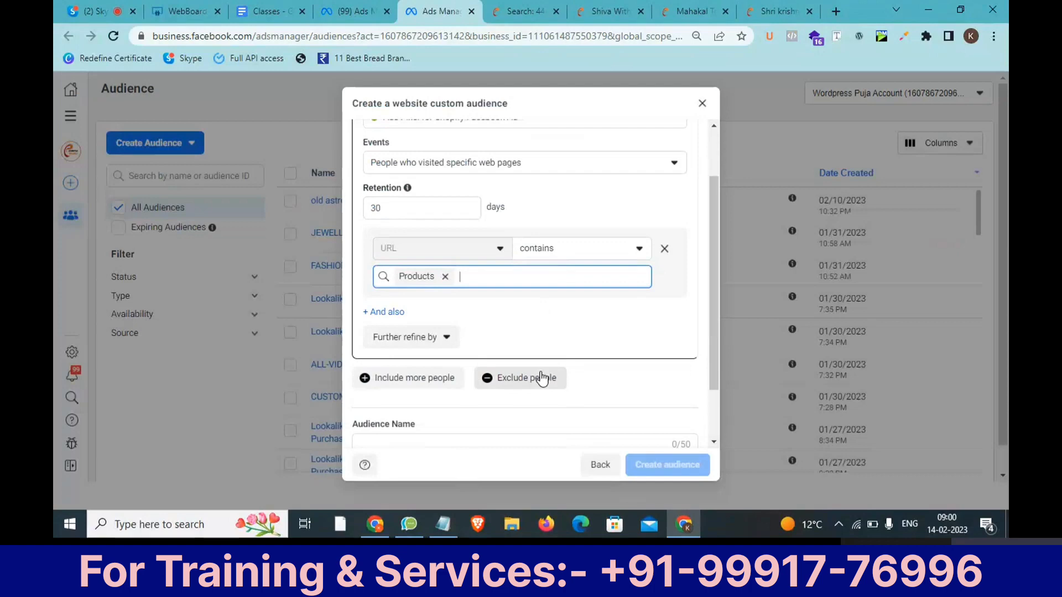
{"action": "scroll", "coordinate": [512, 311], "scroll_direction": "up", "scroll_amount": 1}
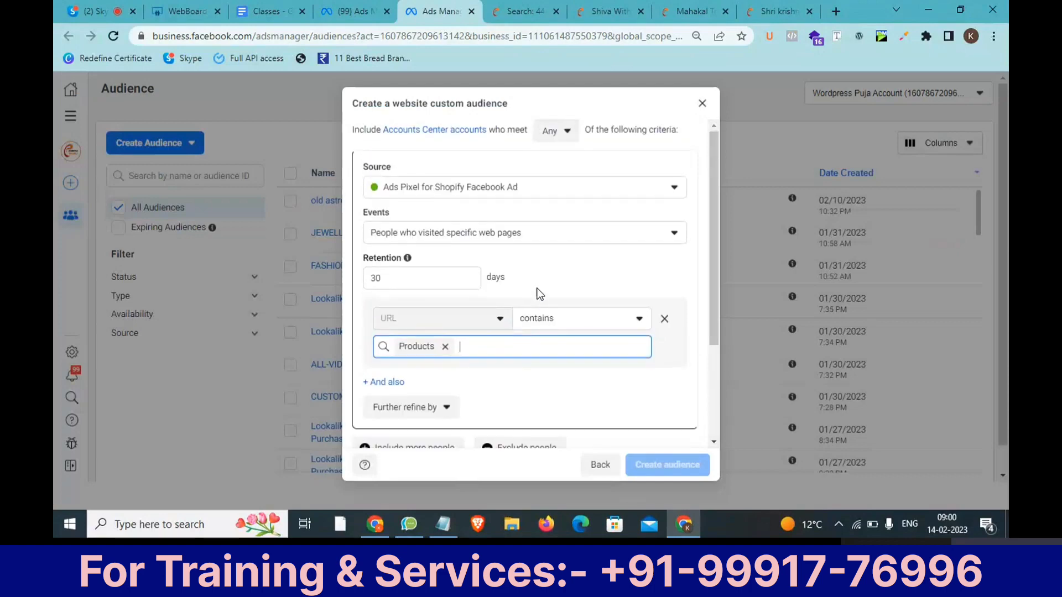
{"action": "left_click", "coordinate": [443, 524]}
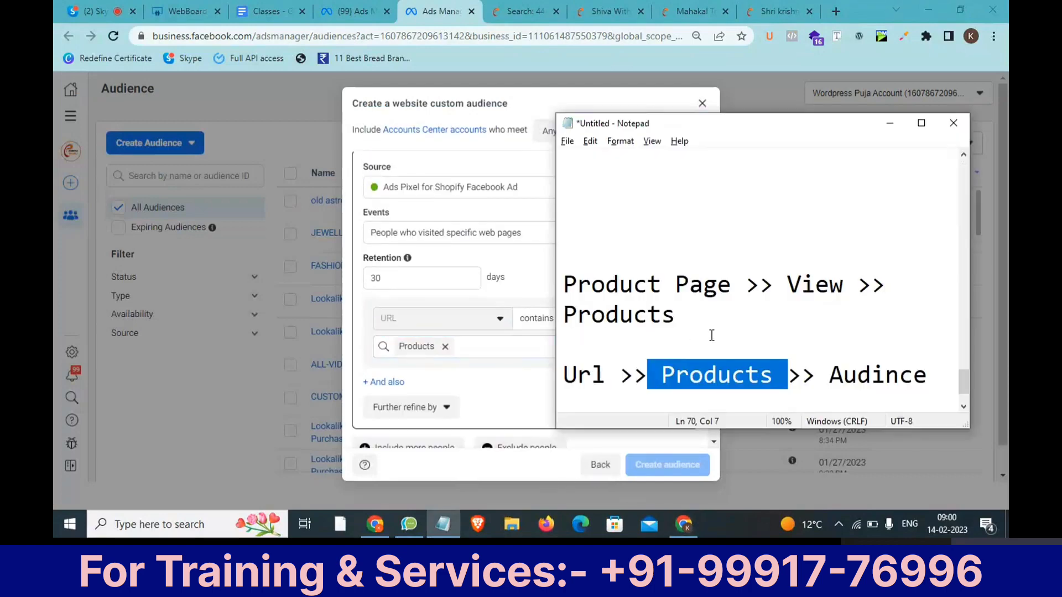
{"action": "left_click_drag", "start_coordinate": [677, 316], "coordinate": [591, 285]}
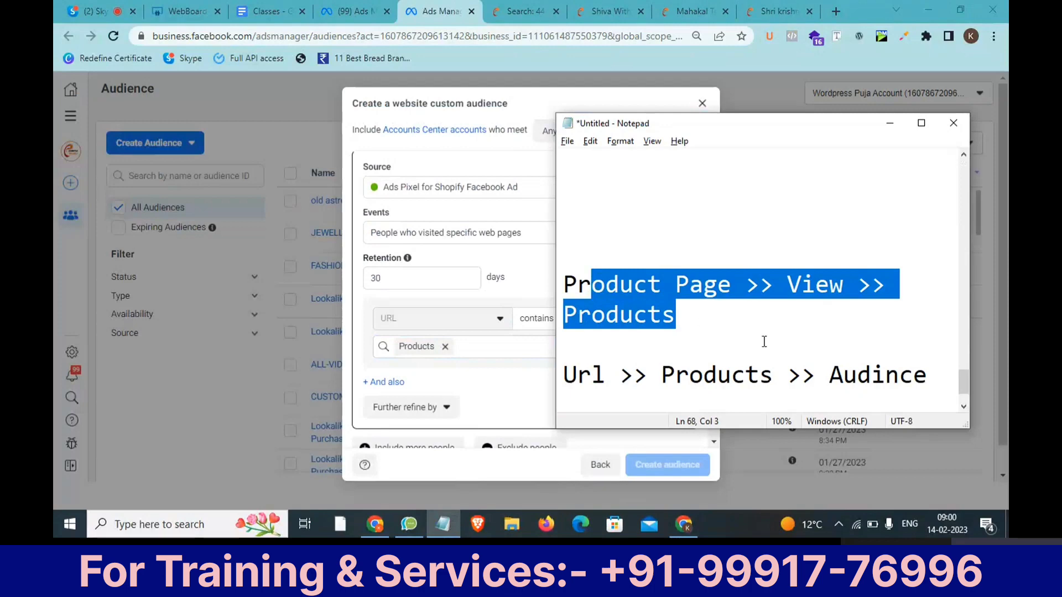
Add the line "Retarget >> Purchase" below the Url note, leaving two blank lines between them.
{"action": "left_click", "coordinate": [927, 382]}
{"action": "key", "text": "Return"}
{"action": "key", "text": "Return"}
{"action": "key", "text": "Return"}
{"action": "type", "text": "Retarget "}
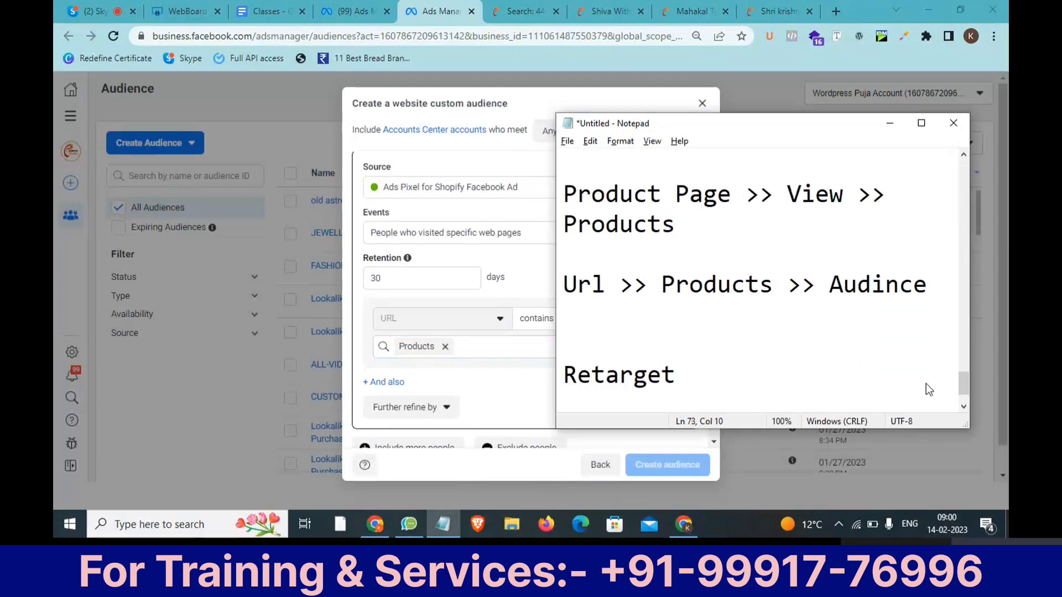
{"action": "type", "text": ">> Purcha"}
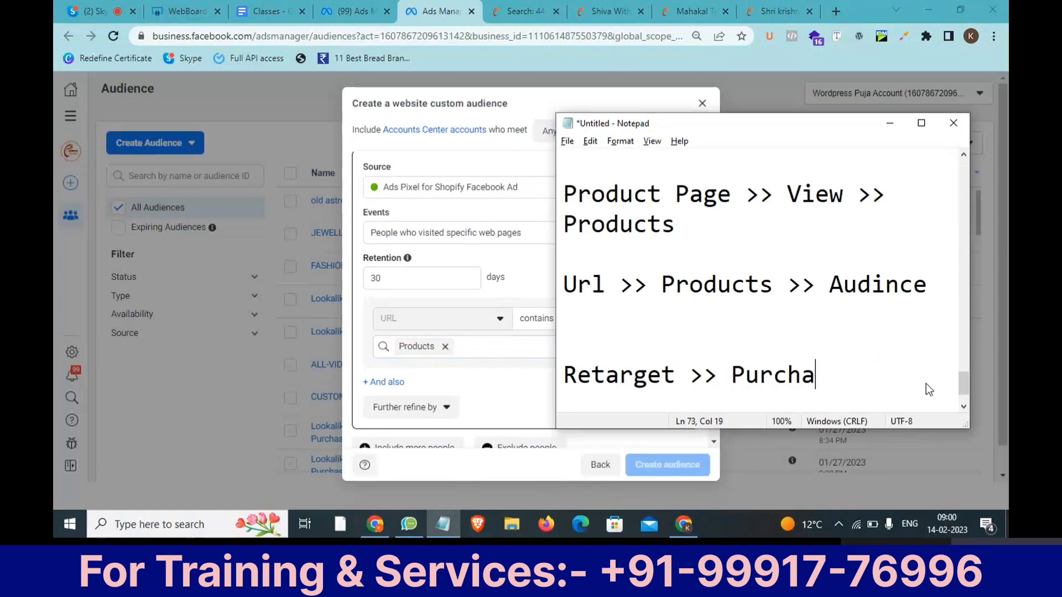
{"action": "type", "text": "se"}
Switch to Ads Manager and add an exclusion to the website custom audience for people with the Purchase event.
{"action": "key", "text": "alt+Tab"}
{"action": "scroll", "coordinate": [535, 424], "scroll_direction": "down", "scroll_amount": 3}
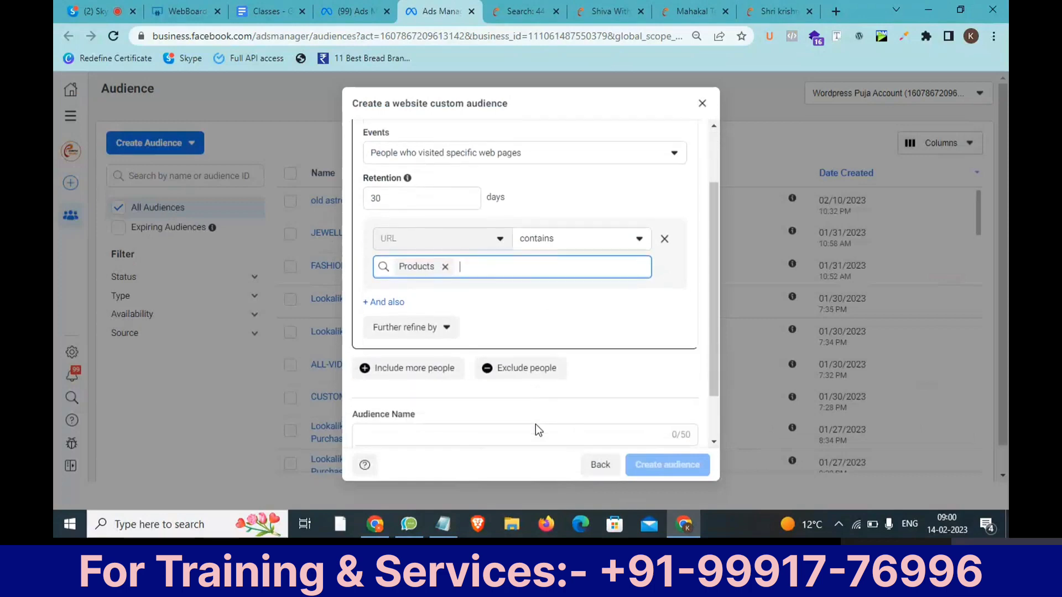
{"action": "scroll", "coordinate": [535, 423], "scroll_direction": "down", "scroll_amount": 2}
{"action": "left_click", "coordinate": [528, 319]}
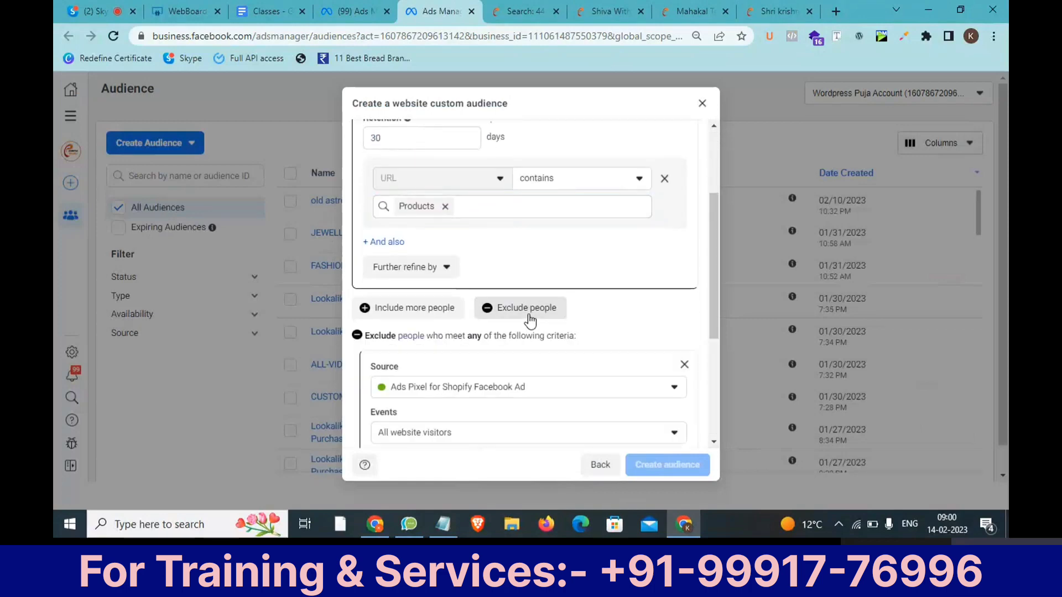
{"action": "scroll", "coordinate": [528, 320], "scroll_direction": "down", "scroll_amount": 3}
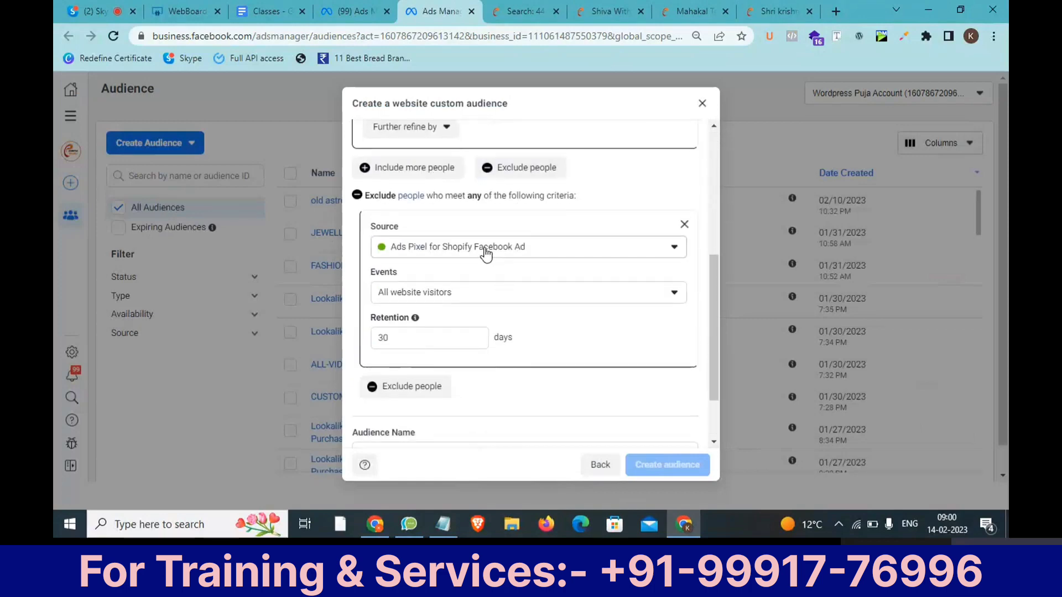
{"action": "left_click", "coordinate": [476, 297]}
{"action": "scroll", "coordinate": [467, 418], "scroll_direction": "down", "scroll_amount": 1}
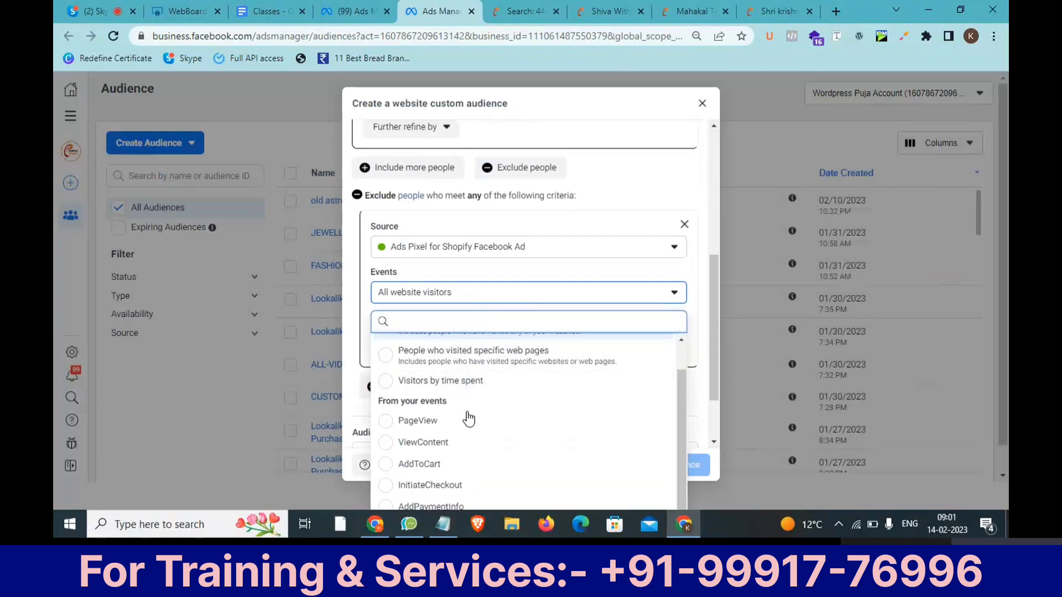
{"action": "scroll", "coordinate": [510, 250], "scroll_direction": "down", "scroll_amount": 2}
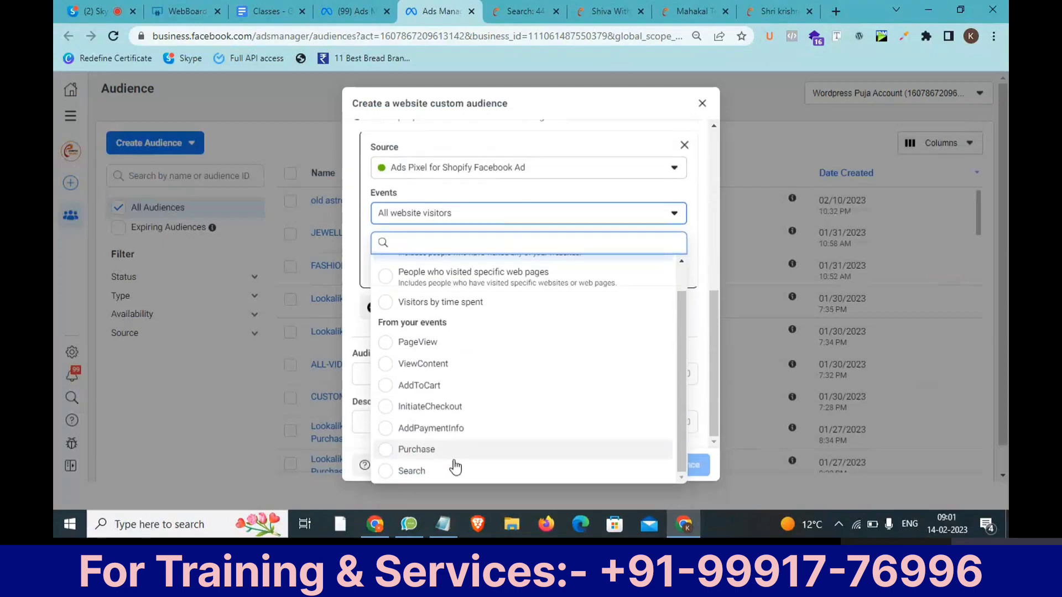
{"action": "left_click", "coordinate": [389, 452]}
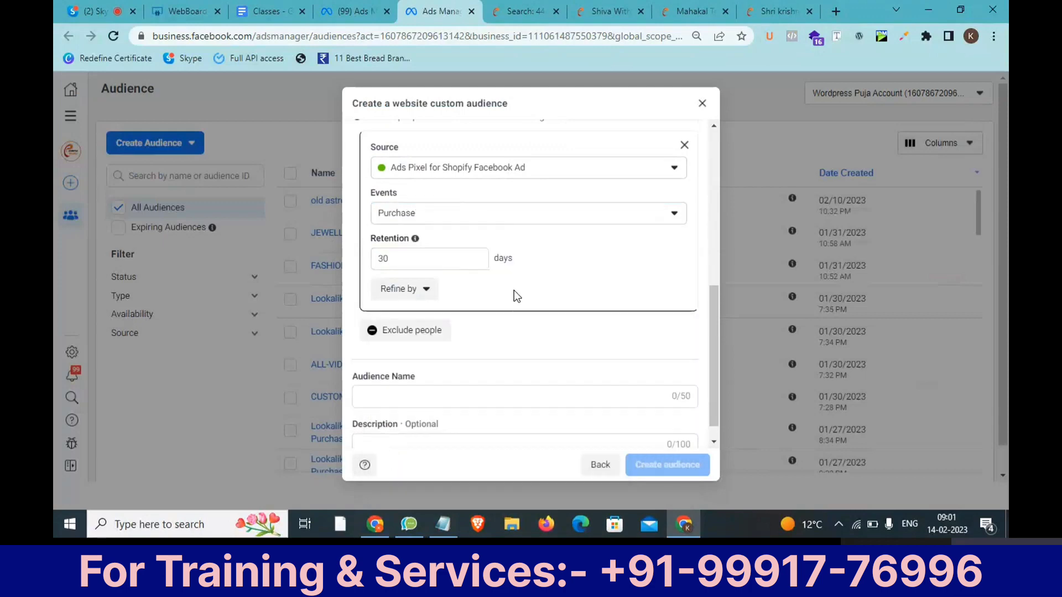
Review the Products URL rule, then return to Notepad and highlight the Product Page note and the Url note in turn.
{"action": "scroll", "coordinate": [513, 290], "scroll_direction": "up", "scroll_amount": 4}
{"action": "scroll", "coordinate": [519, 298], "scroll_direction": "up", "scroll_amount": 2}
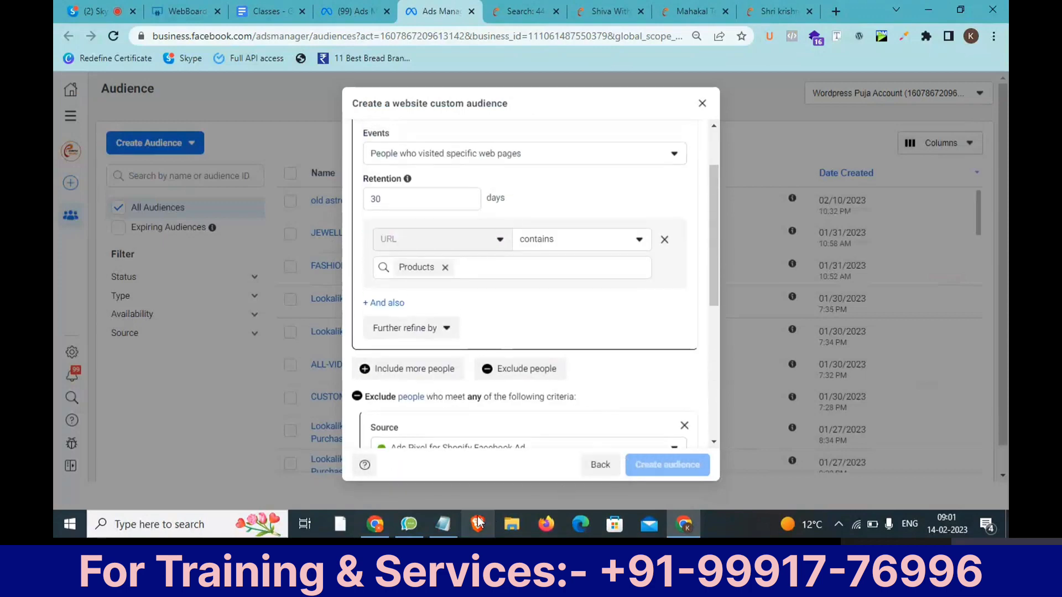
{"action": "left_click", "coordinate": [439, 534]}
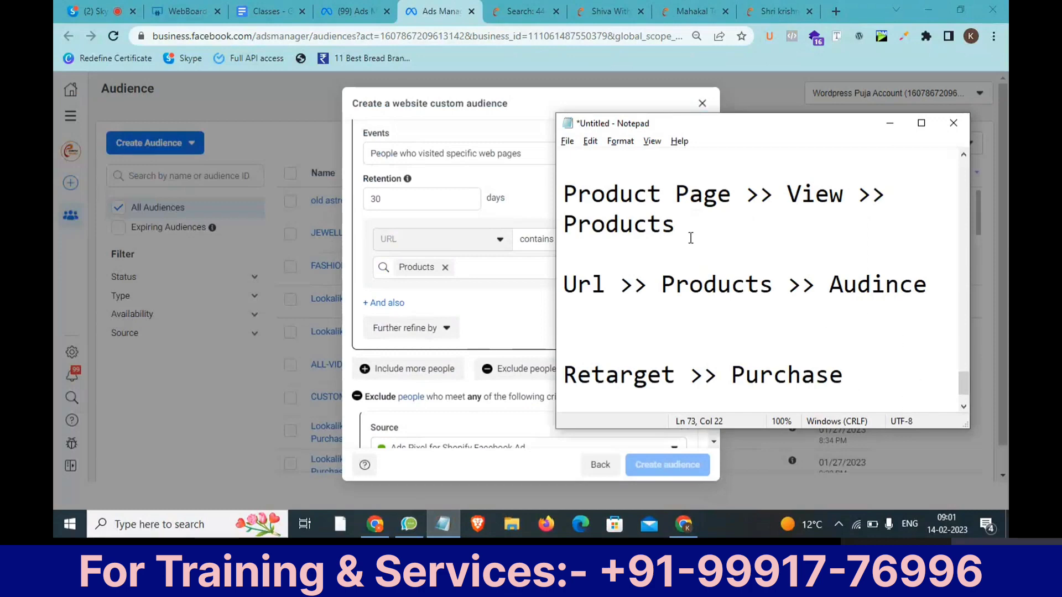
{"action": "left_click_drag", "start_coordinate": [678, 226], "coordinate": [564, 199]}
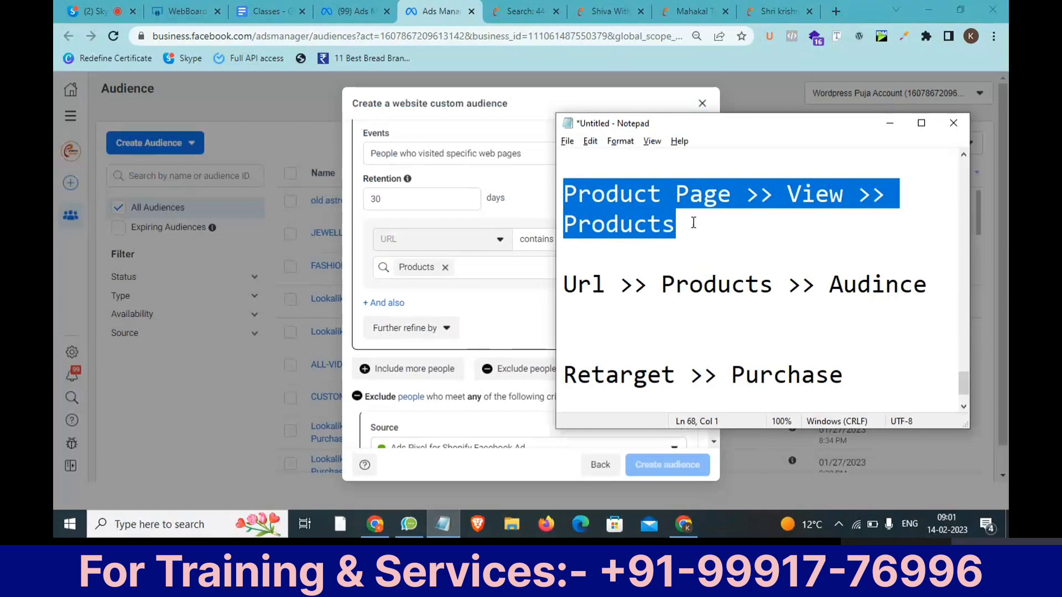
{"action": "mouse_move", "coordinate": [931, 293]}
{"action": "left_mouse_down"}
{"action": "mouse_move", "coordinate": [563, 276]}
{"action": "mouse_move", "coordinate": [697, 299]}
{"action": "mouse_move", "coordinate": [917, 292]}
{"action": "left_mouse_up"}
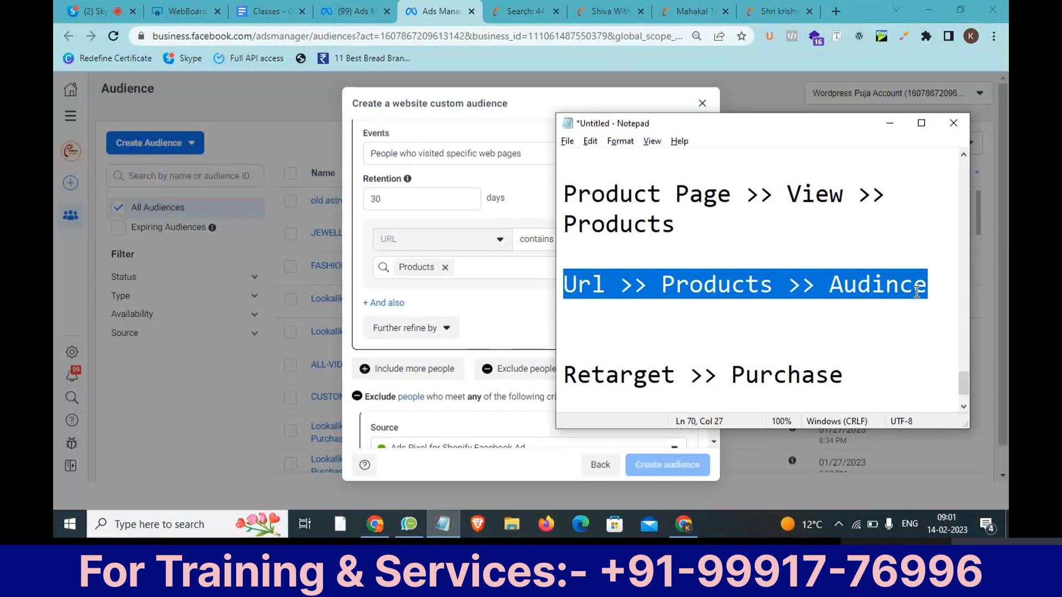
{"action": "left_click", "coordinate": [779, 289]}
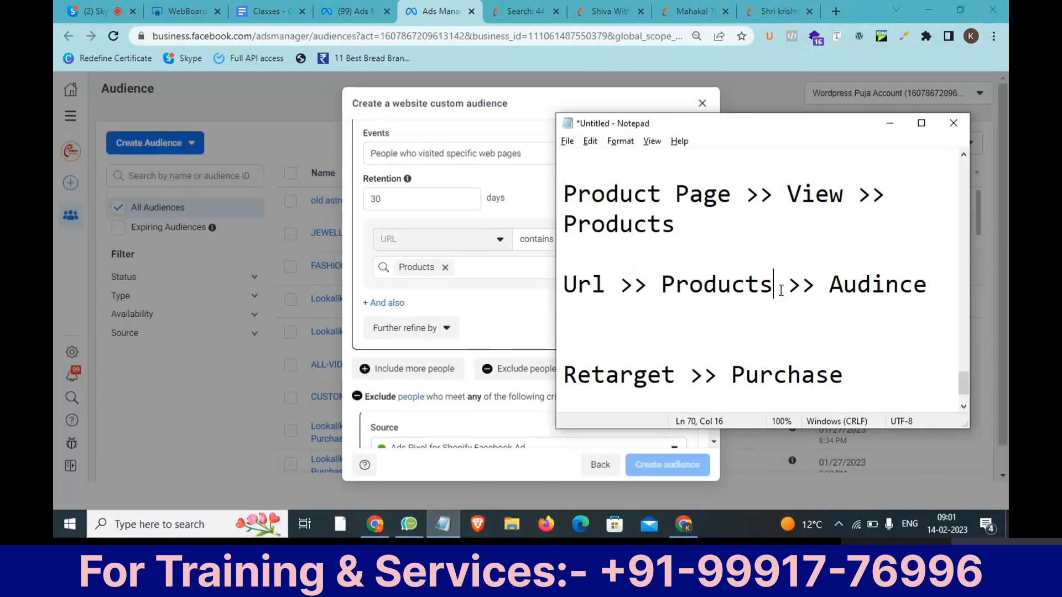
{"action": "left_click_drag", "start_coordinate": [932, 285], "coordinate": [610, 267]}
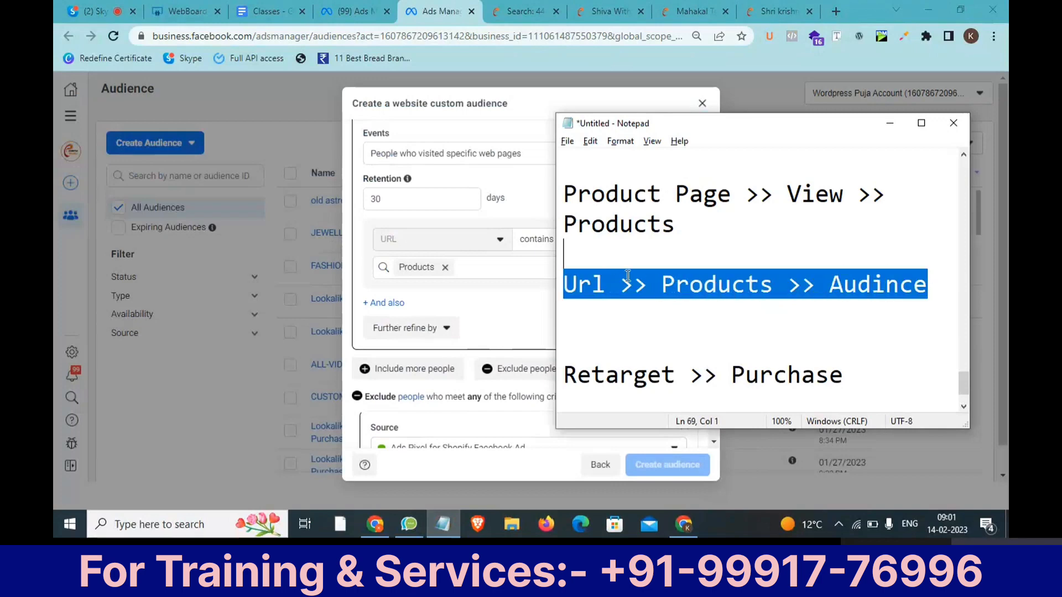
Start a new line "Products View -" below the "Retarget >> Purchase" note, leaving five blank lines between them.
{"action": "left_click", "coordinate": [882, 374]}
{"action": "key", "text": "Return"}
{"action": "key", "text": "Return"}
{"action": "key", "text": "Return"}
{"action": "key", "text": "Return"}
{"action": "key", "text": "Return"}
{"action": "key", "text": "Return"}
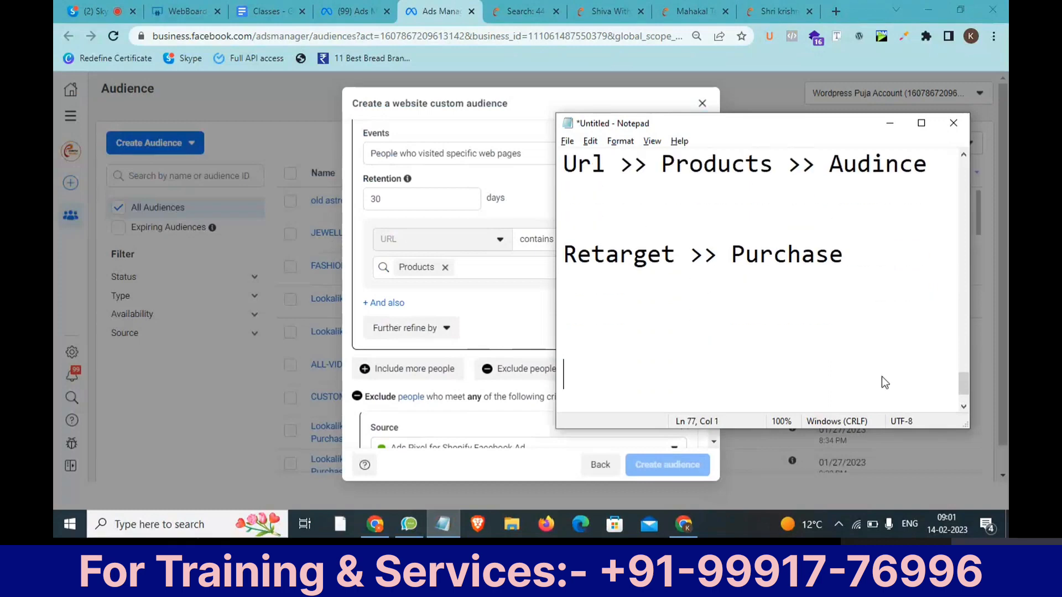
{"action": "type", "text": "Products"}
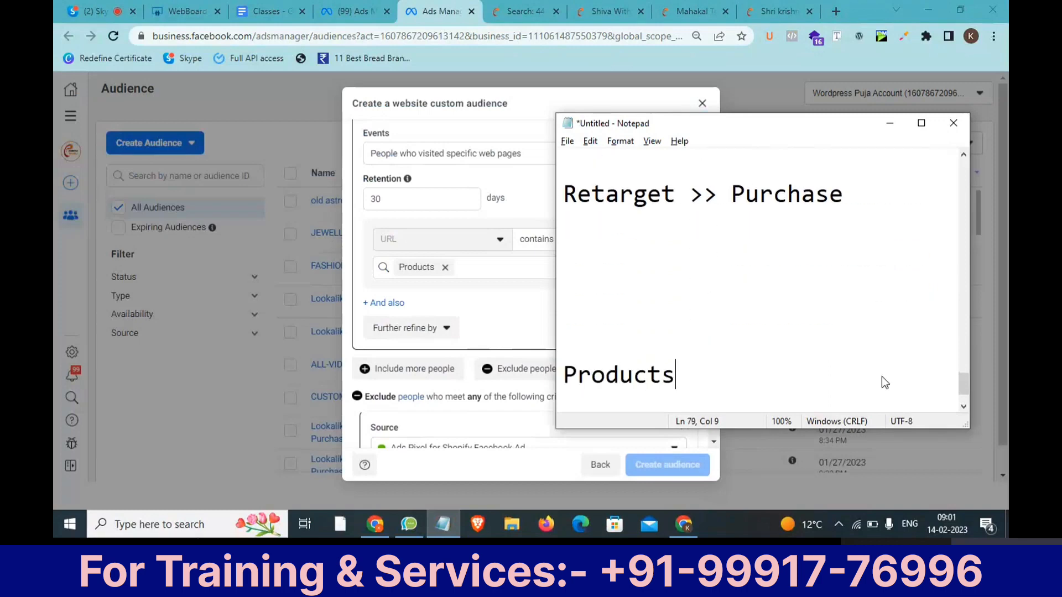
{"action": "type", "text": " View "}
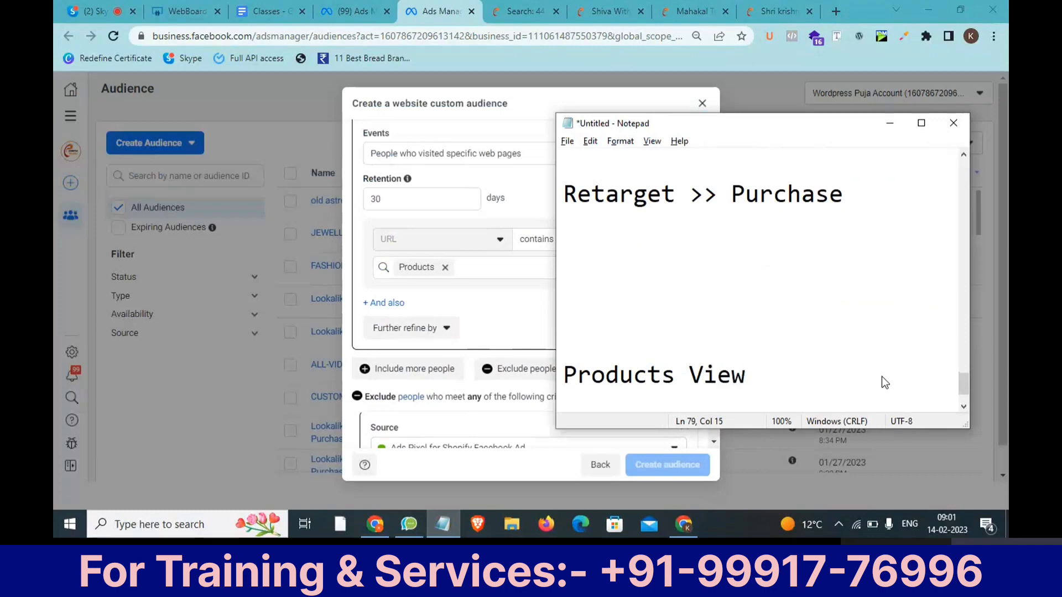
{"action": "type", "text": "--"}
{"action": "key", "text": "BackSpace"}
Check the exclusion criteria in Ads Manager, then return to Notepad and complete the Products View line with "Purchase".
{"action": "key", "text": "alt+Tab"}
{"action": "scroll", "coordinate": [526, 324], "scroll_direction": "down", "scroll_amount": 1}
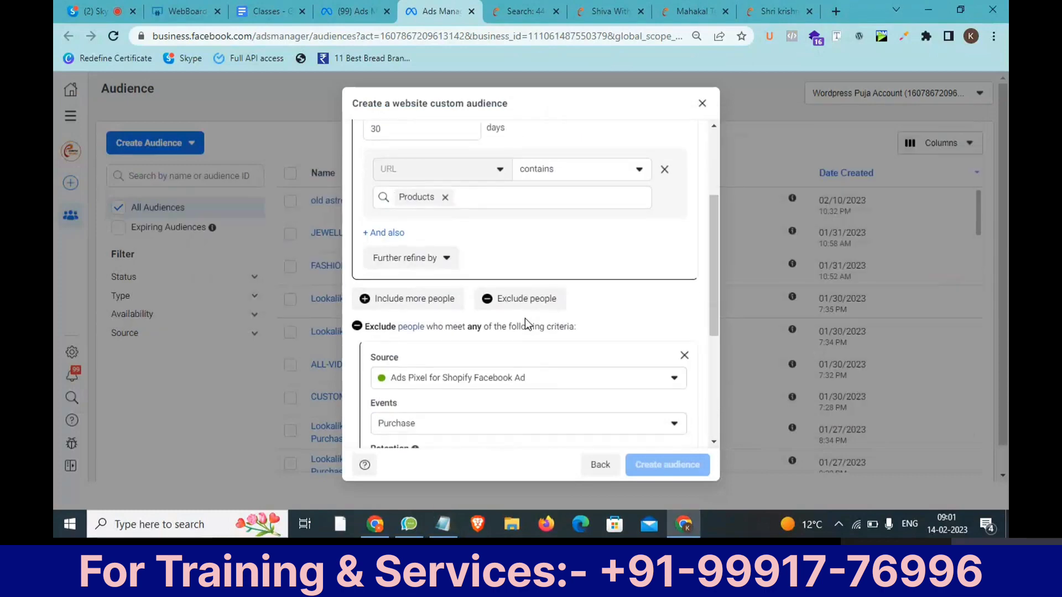
{"action": "scroll", "coordinate": [492, 373], "scroll_direction": "down", "scroll_amount": 1}
{"action": "key", "text": "alt+Tab"}
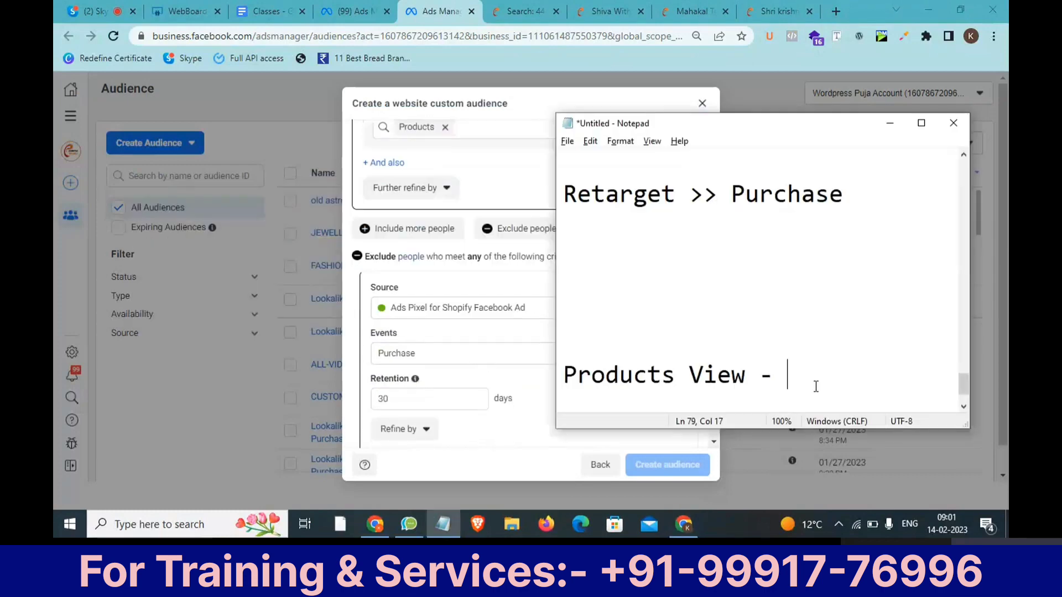
{"action": "type", "text": "Purchase"}
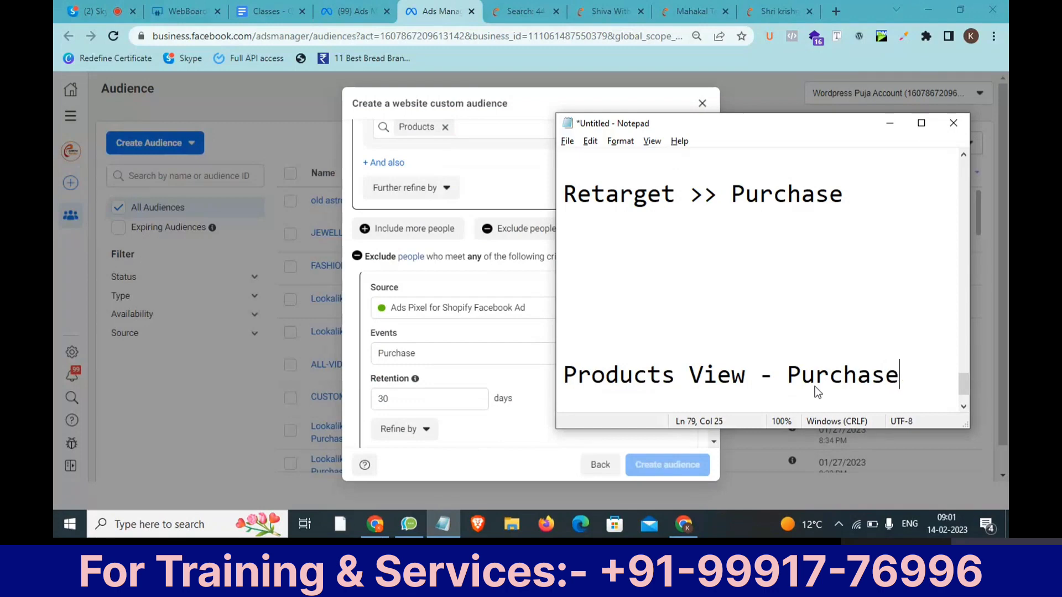
Add the line "Nahi Purchase" below the Products View line after one blank line, and highlight both parts of the Products View line.
{"action": "left_click_drag", "start_coordinate": [918, 374], "coordinate": [762, 381]}
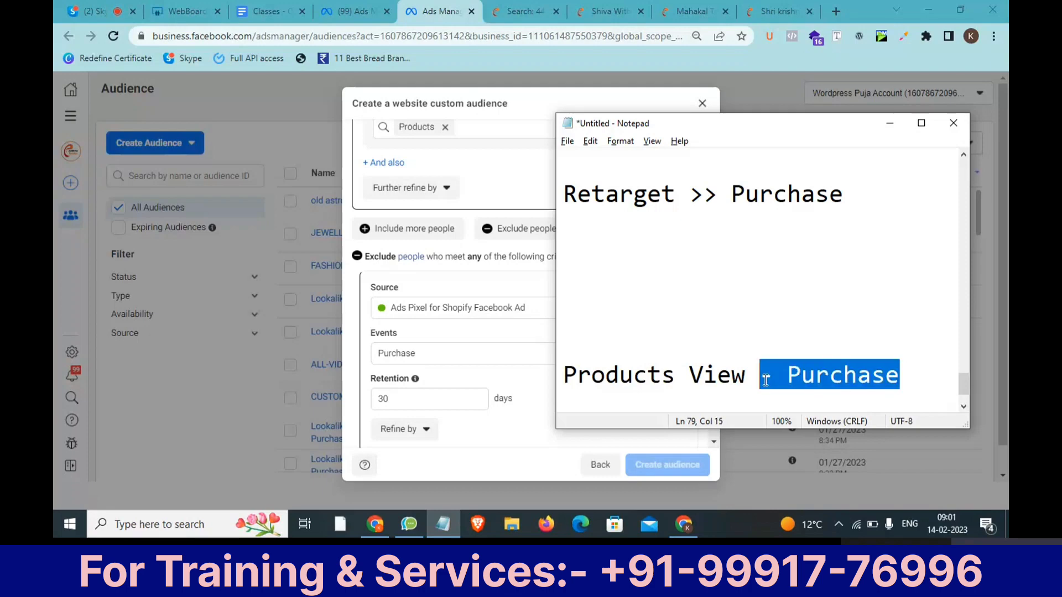
{"action": "left_click", "coordinate": [918, 376]}
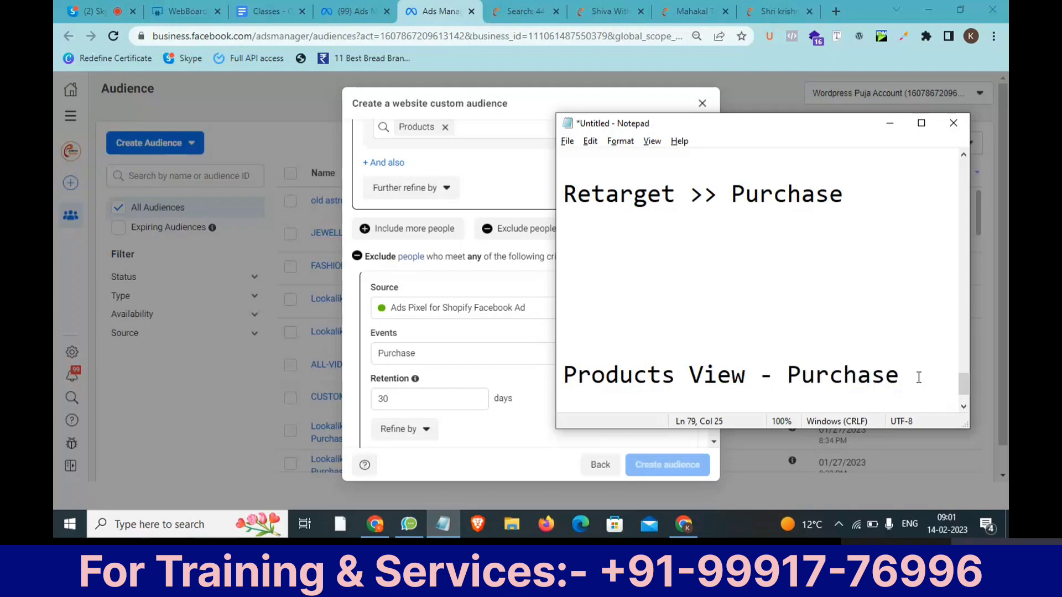
{"action": "key", "text": "Return"}
{"action": "key", "text": "Return"}
{"action": "type", "text": "Nahi"}
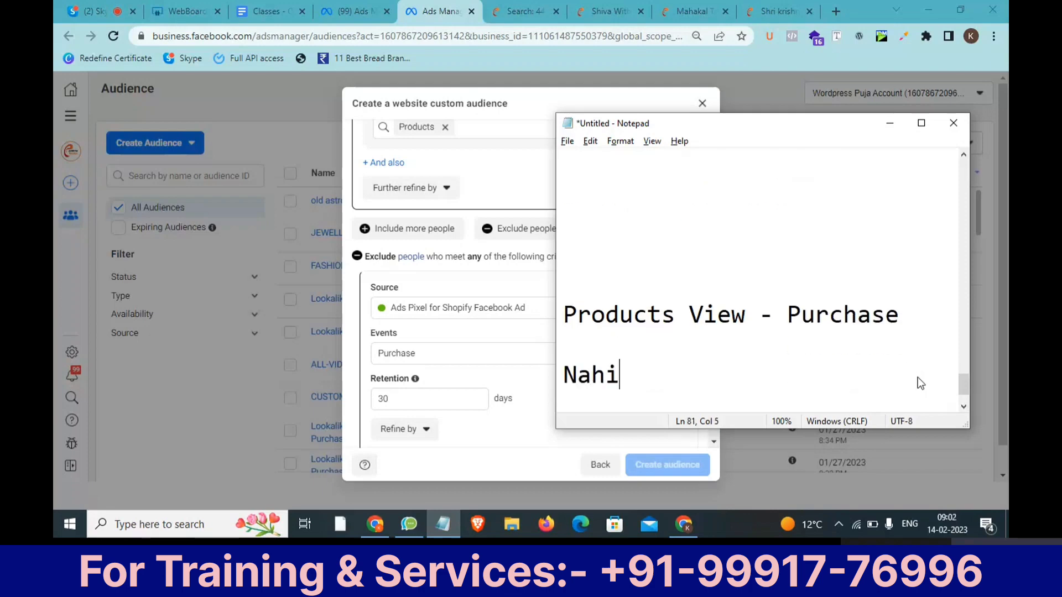
{"action": "type", "text": " Purch"}
{"action": "key", "text": "BackSpace"}
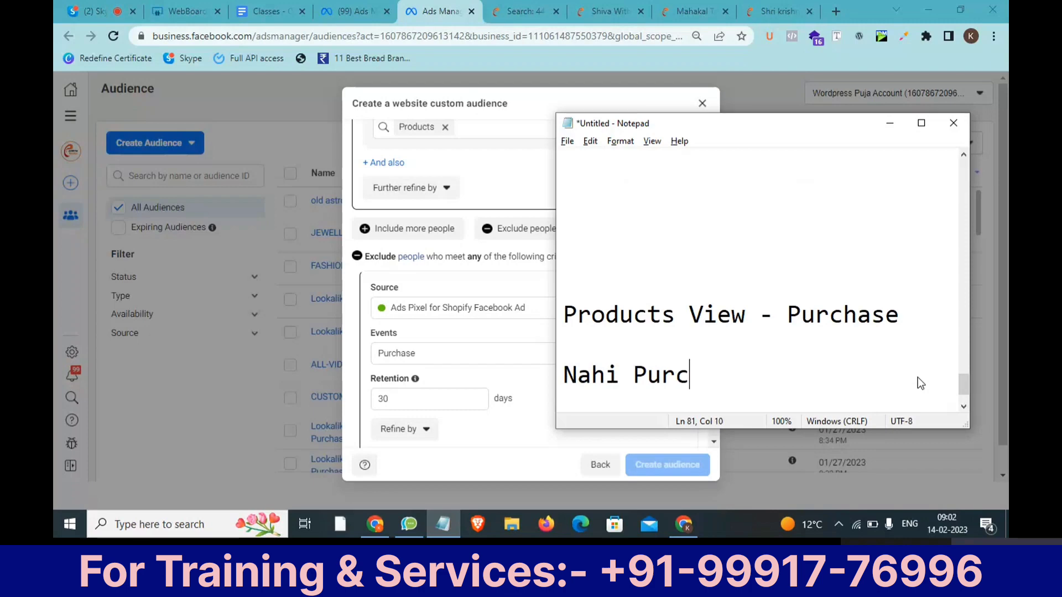
{"action": "type", "text": "hase"}
{"action": "left_click_drag", "start_coordinate": [759, 314], "coordinate": [551, 326]}
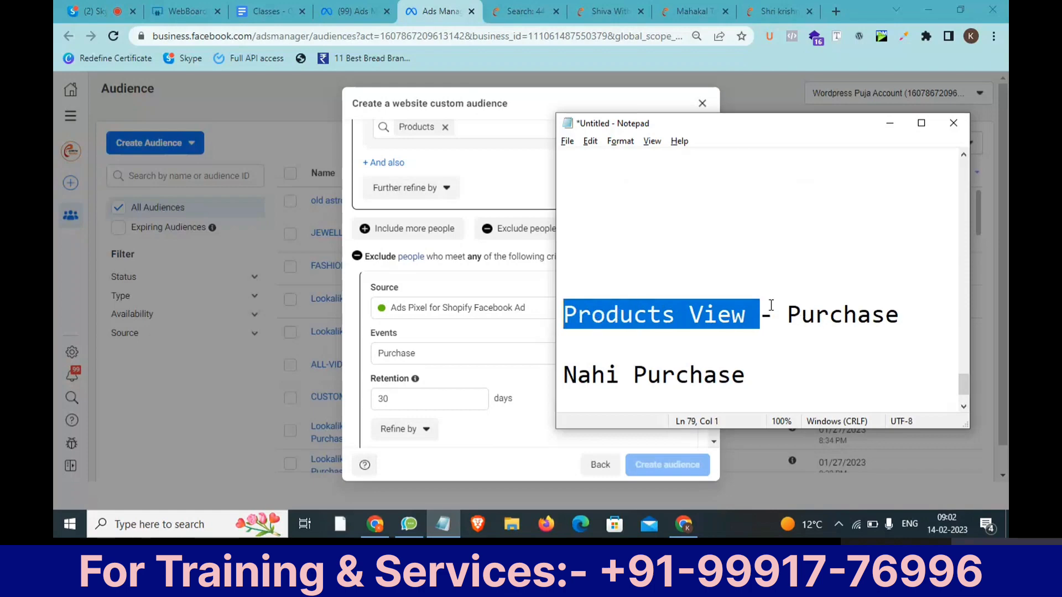
{"action": "left_click_drag", "start_coordinate": [762, 311], "coordinate": [900, 313]}
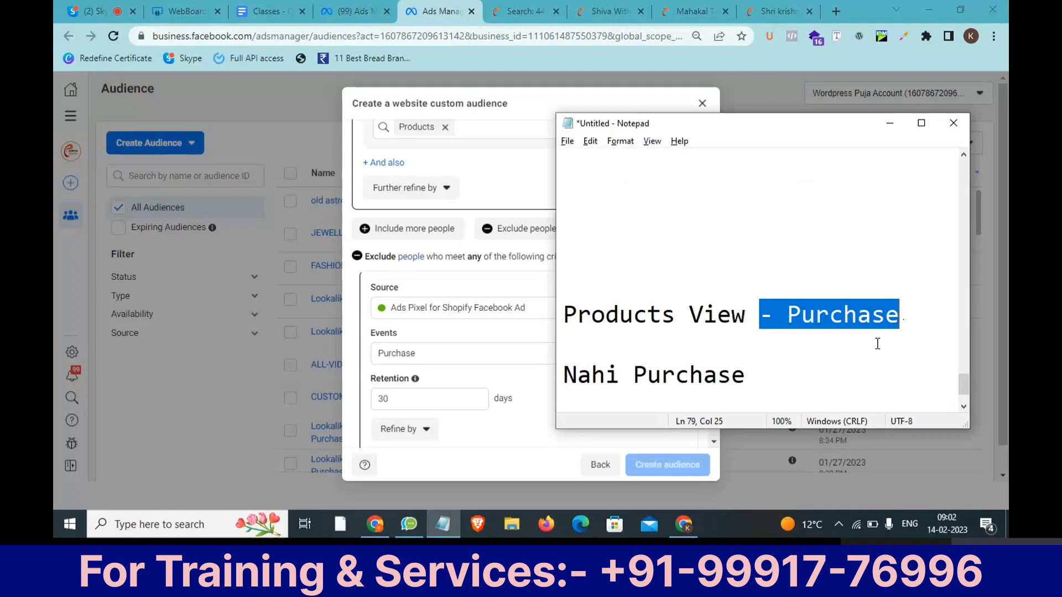
Add the line "100 Product View - 10 Purchase" after two blank lines and widen the Notepad window to fit it on one row.
{"action": "left_click", "coordinate": [799, 370]}
{"action": "key", "text": "Return"}
{"action": "key", "text": "Return"}
{"action": "key", "text": "Return"}
{"action": "type", "text": "100 "}
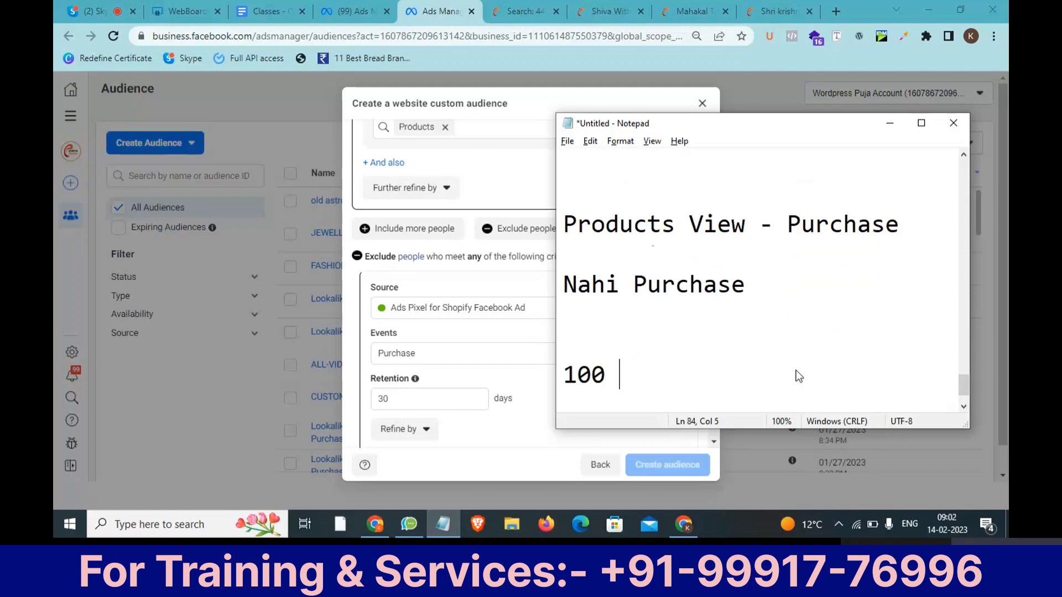
{"action": "type", "text": "Product"}
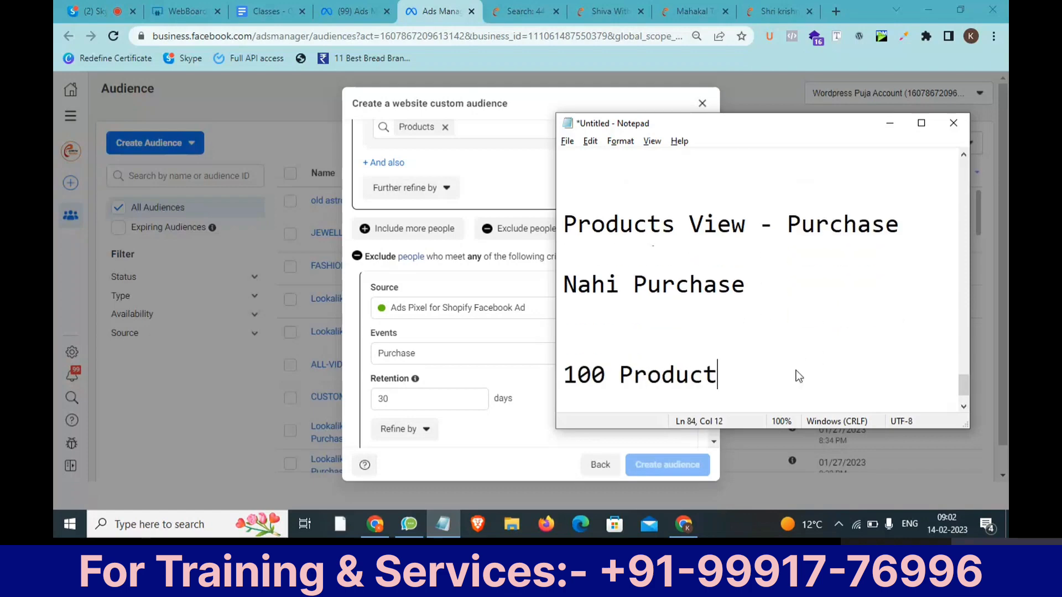
{"action": "type", "text": " View -"}
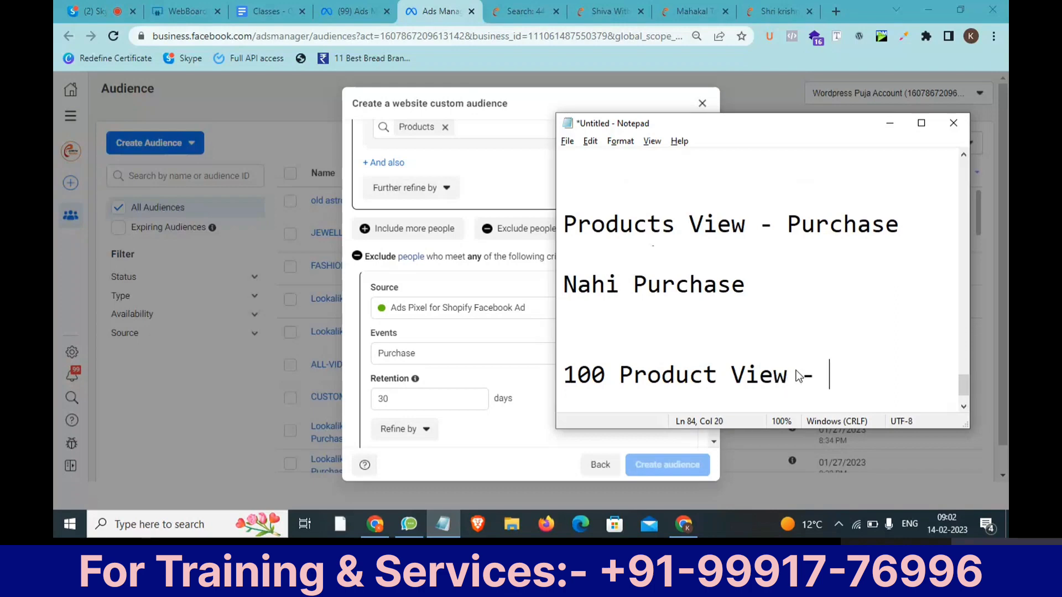
{"action": "type", "text": " 10 Purchase"}
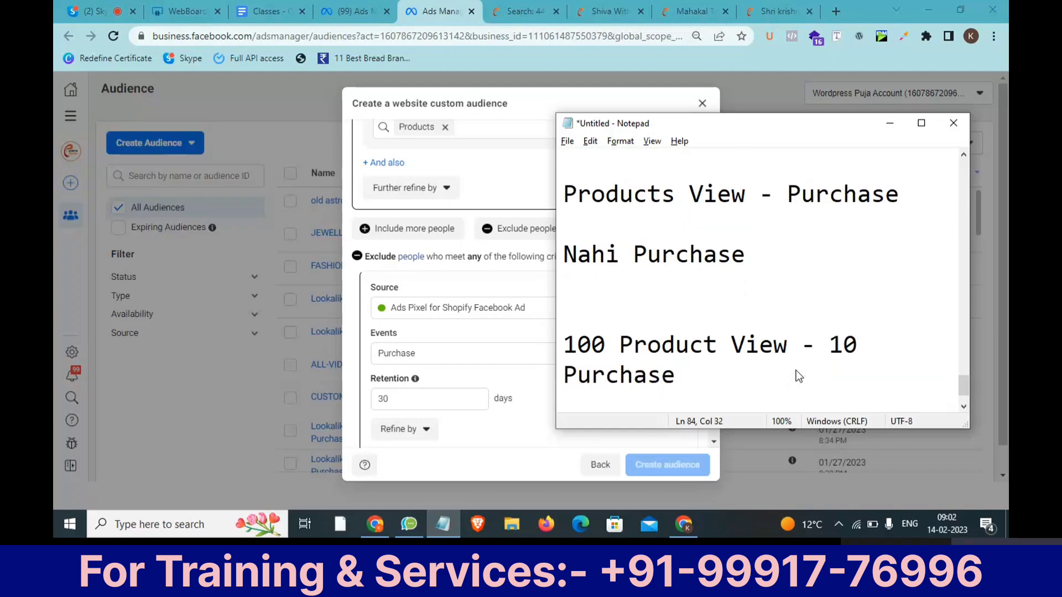
{"action": "left_click", "coordinate": [558, 293]}
{"action": "left_click_drag", "start_coordinate": [556, 296], "coordinate": [497, 296]}
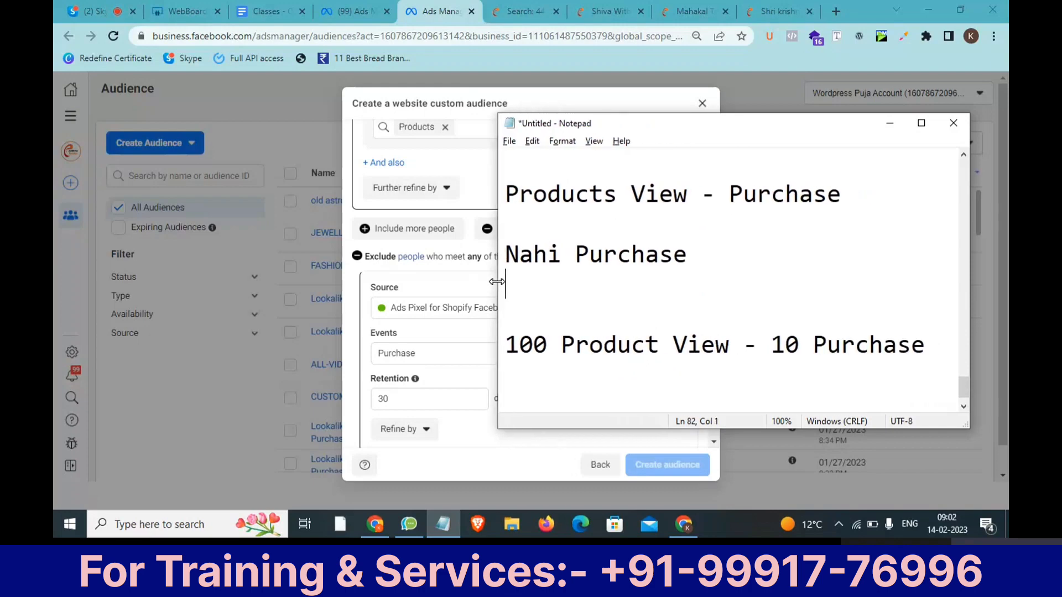
Add the line "90 Purchase XXXXX" below the "100 Product View" note, leaving one blank line, and highlight it.
{"action": "left_click", "coordinate": [930, 314]}
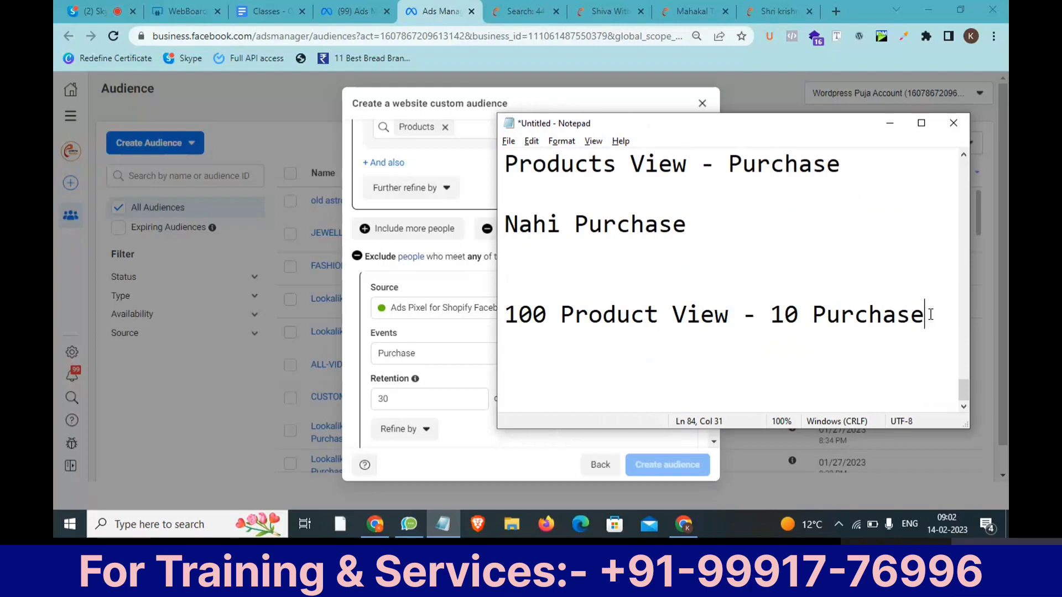
{"action": "key", "text": "Return"}
{"action": "key", "text": "Return"}
{"action": "type", "text": "90 P"}
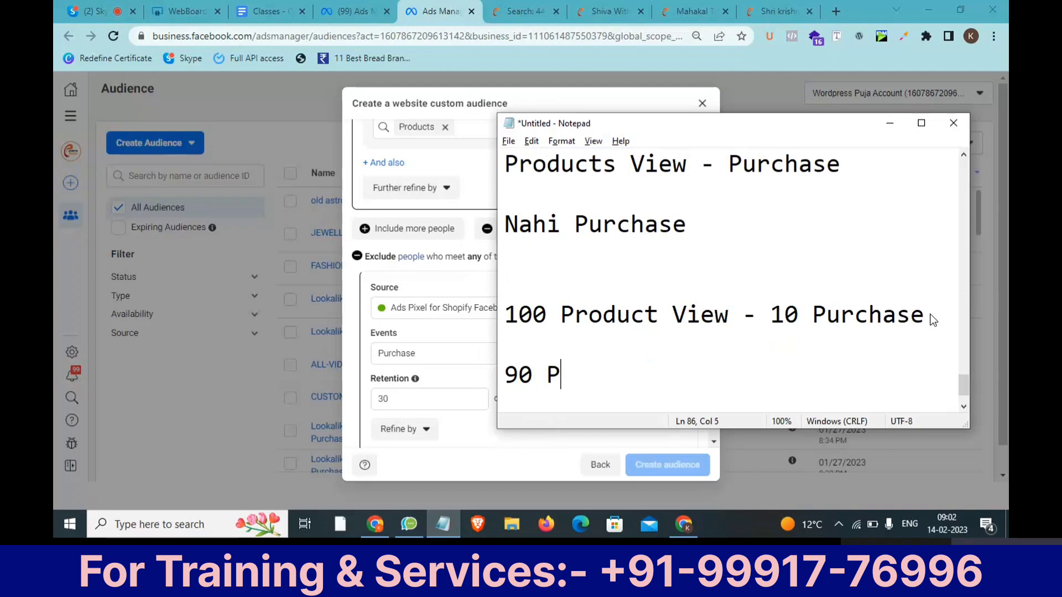
{"action": "type", "text": "urchase XX"}
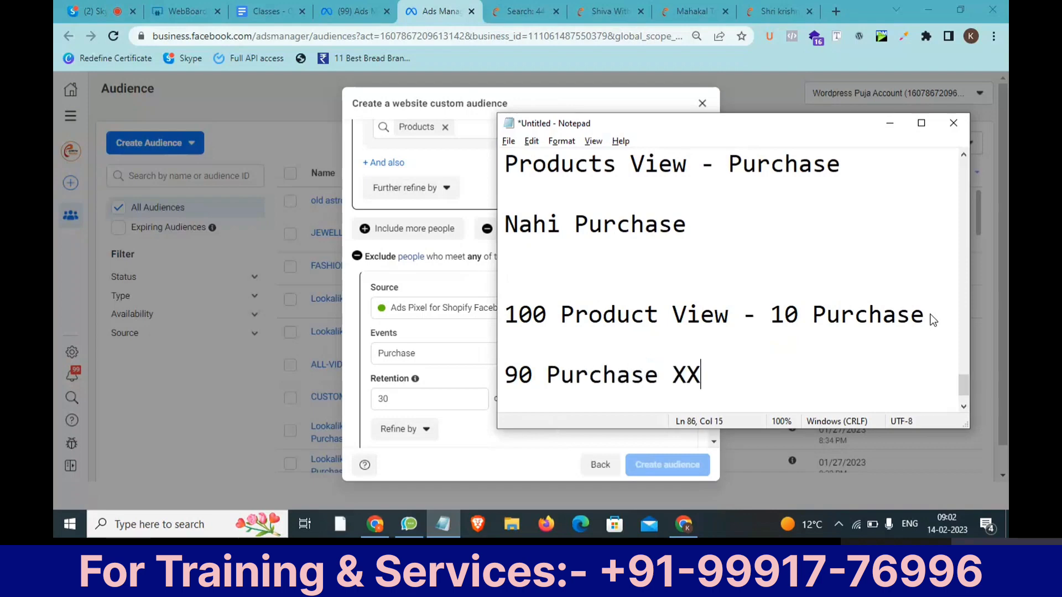
{"action": "type", "text": "XXX"}
{"action": "left_click_drag", "start_coordinate": [807, 376], "coordinate": [460, 365]}
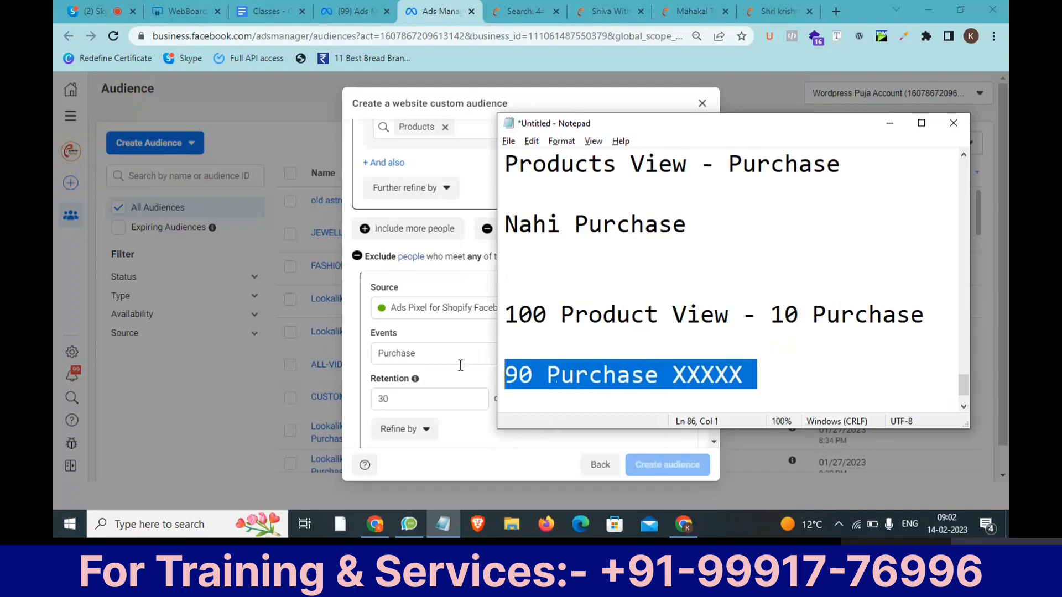
Return to the custom audience form in Ads Manager, name the audience "Product View - Purchase" and highlight the name.
{"action": "left_click", "coordinate": [459, 366]}
{"action": "scroll", "coordinate": [451, 365], "scroll_direction": "down", "scroll_amount": 2}
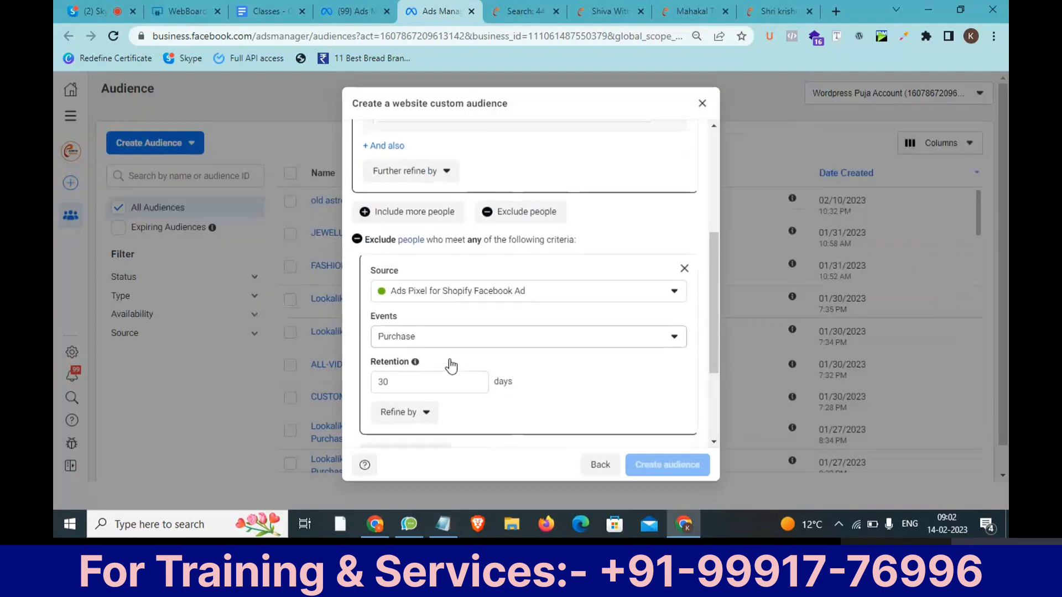
{"action": "scroll", "coordinate": [451, 365], "scroll_direction": "down", "scroll_amount": 5}
{"action": "left_click", "coordinate": [443, 401]}
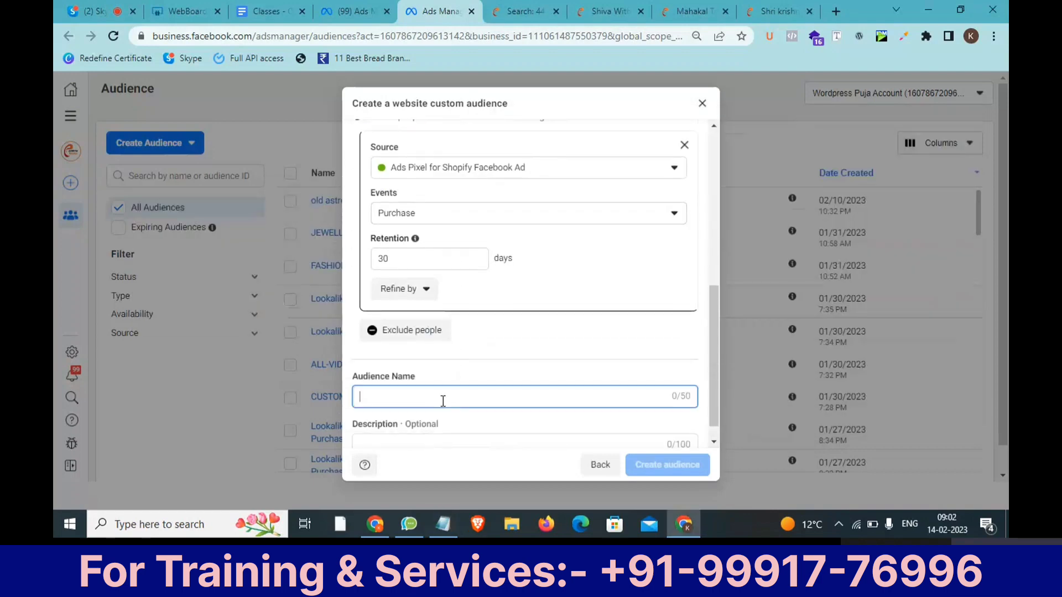
{"action": "type", "text": "Pro"}
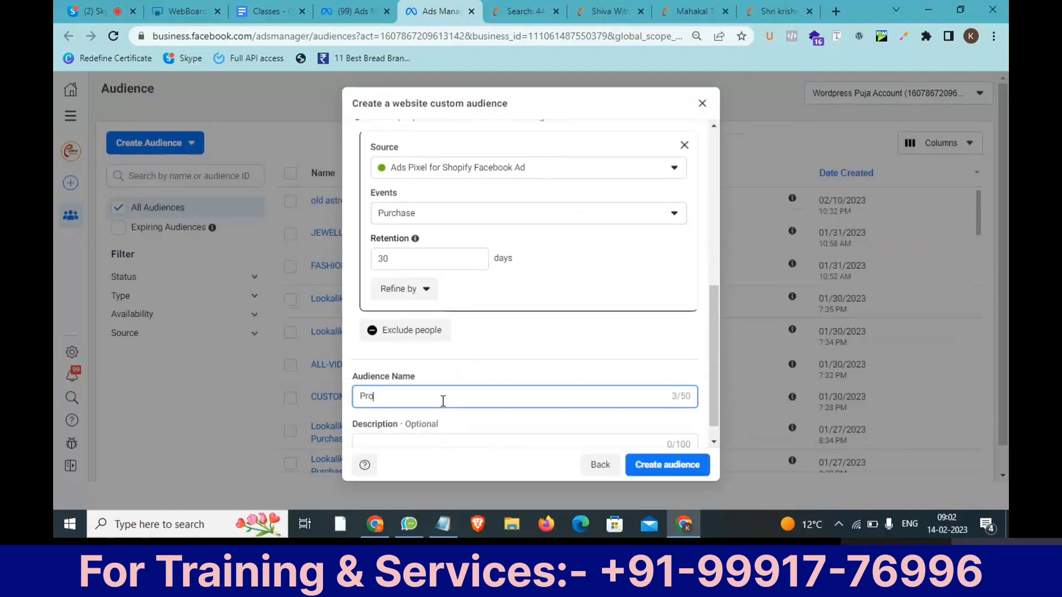
{"action": "type", "text": "duct View - Purchase"}
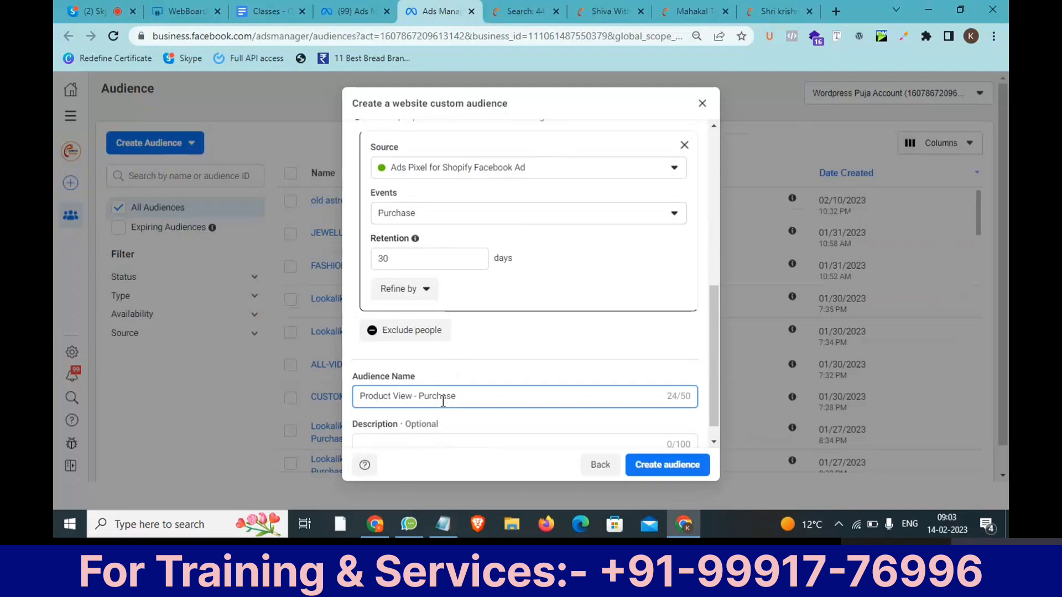
{"action": "left_click_drag", "start_coordinate": [457, 396], "coordinate": [336, 403]}
Append "(30 Days) 14 Feb 2023" to the audience name.
{"action": "left_click", "coordinate": [477, 399]}
{"action": "type", "text": "(30 Days"}
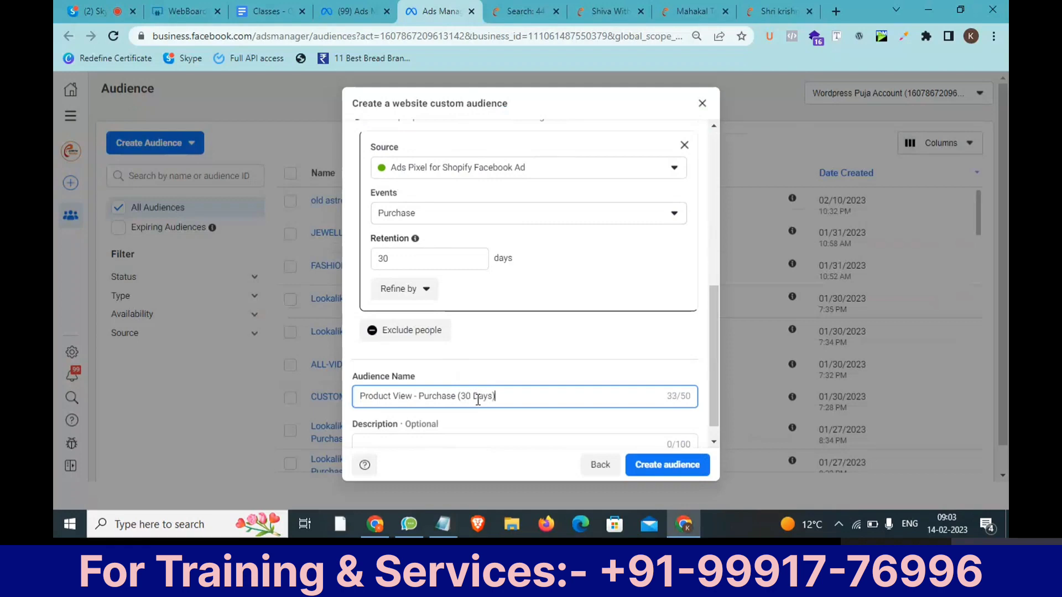
{"action": "type", "text": ") 14 Feb 023"}
{"action": "key", "text": "BackSpace"}
{"action": "key", "text": "BackSpace"}
{"action": "key", "text": "BackSpace"}
{"action": "type", "text": "2023"}
Review the criteria and create the custom audience, then highlight Website Traffic in its summary and close the summary.
{"action": "scroll", "coordinate": [483, 388], "scroll_direction": "up", "scroll_amount": 8}
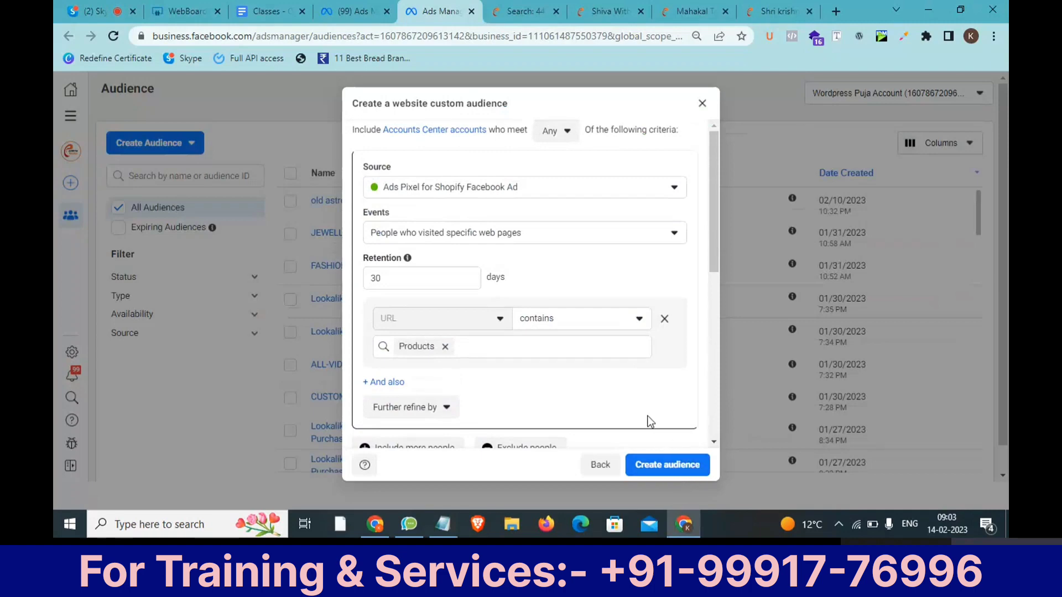
{"action": "scroll", "coordinate": [650, 422], "scroll_direction": "down", "scroll_amount": 3}
{"action": "left_click", "coordinate": [683, 472]}
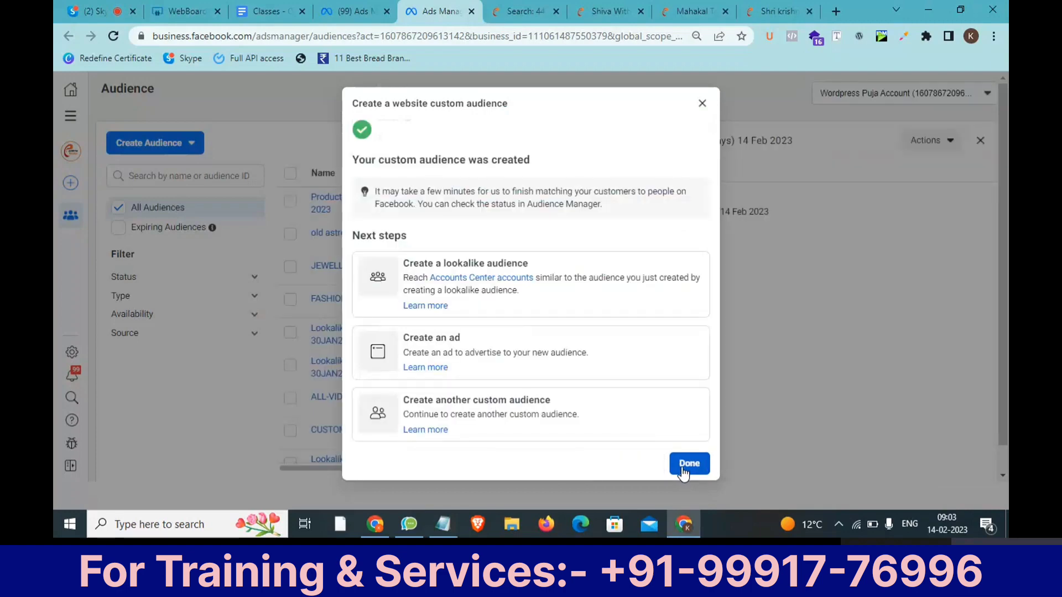
{"action": "left_click", "coordinate": [688, 463]}
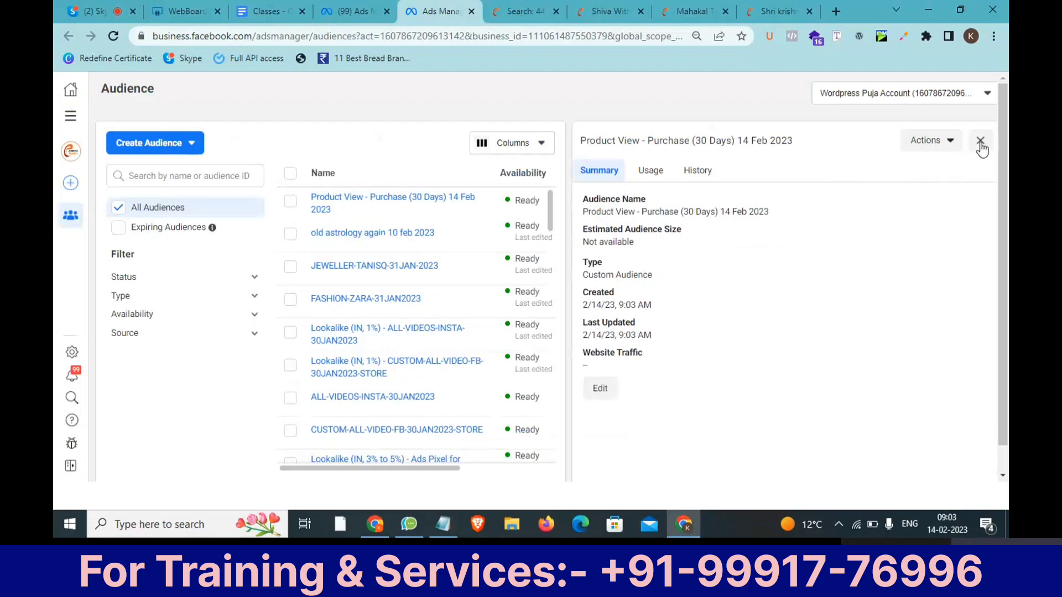
{"action": "left_click_drag", "start_coordinate": [649, 349], "coordinate": [583, 353]}
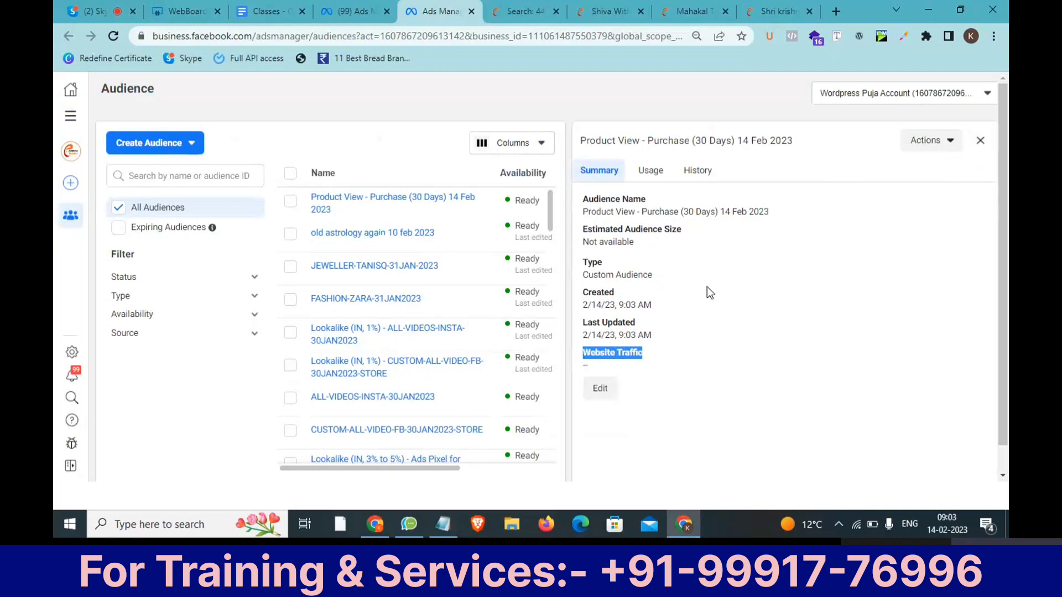
{"action": "left_click", "coordinate": [980, 142]}
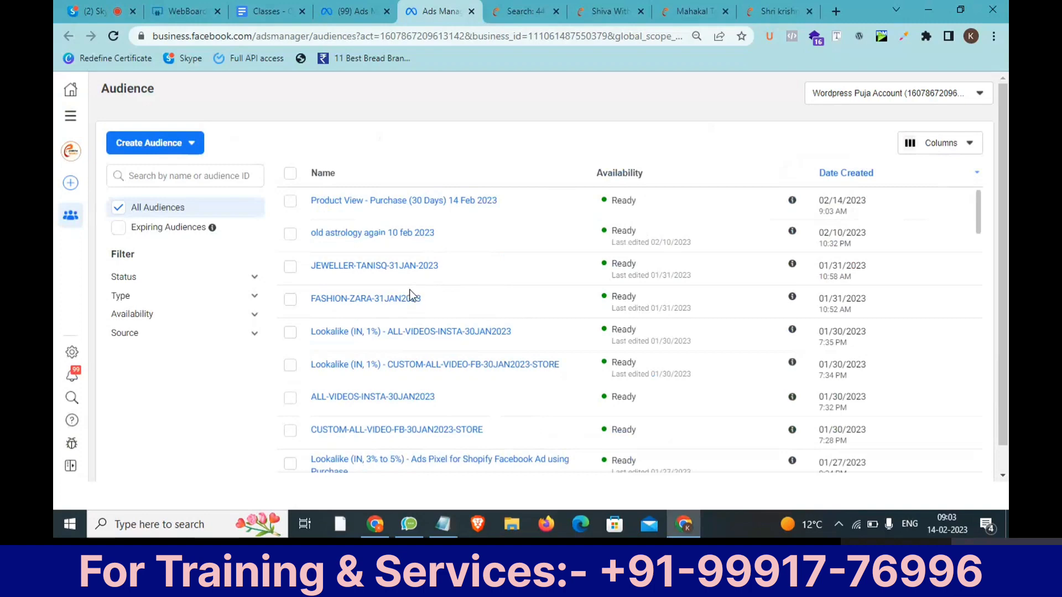
Examine the size and type of the ALL-VIDEOS-INSTA-30JAN2023 and CUSTOM-ALL-VIDEO-FB-30JAN2023-STORE audiences up close.
{"action": "mouse_move", "coordinate": [388, 403]}
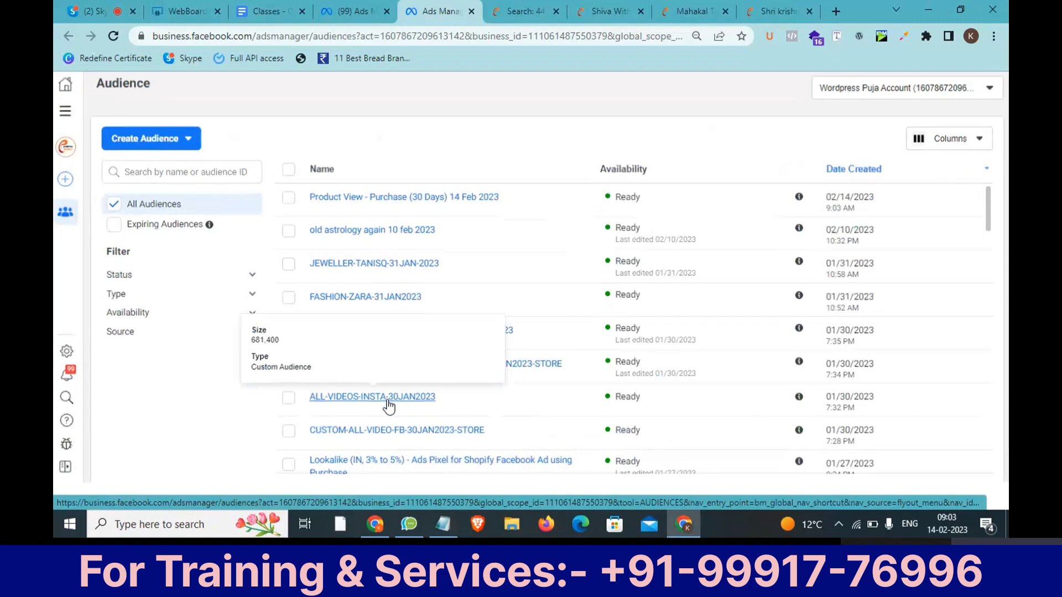
{"action": "key", "text": "ctrl+plus"}
{"action": "key", "text": "ctrl+plus"}
{"action": "key", "text": "ctrl+plus"}
{"action": "key", "text": "ctrl+plus"}
{"action": "left_click_drag", "start_coordinate": [247, 314], "coordinate": [145, 305]}
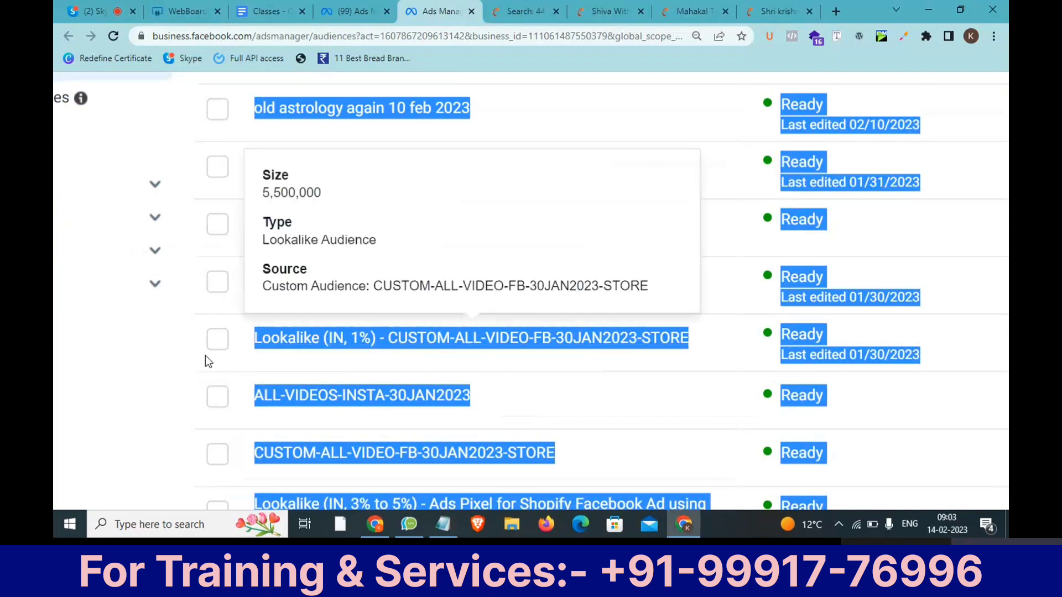
{"action": "left_click", "coordinate": [143, 357]}
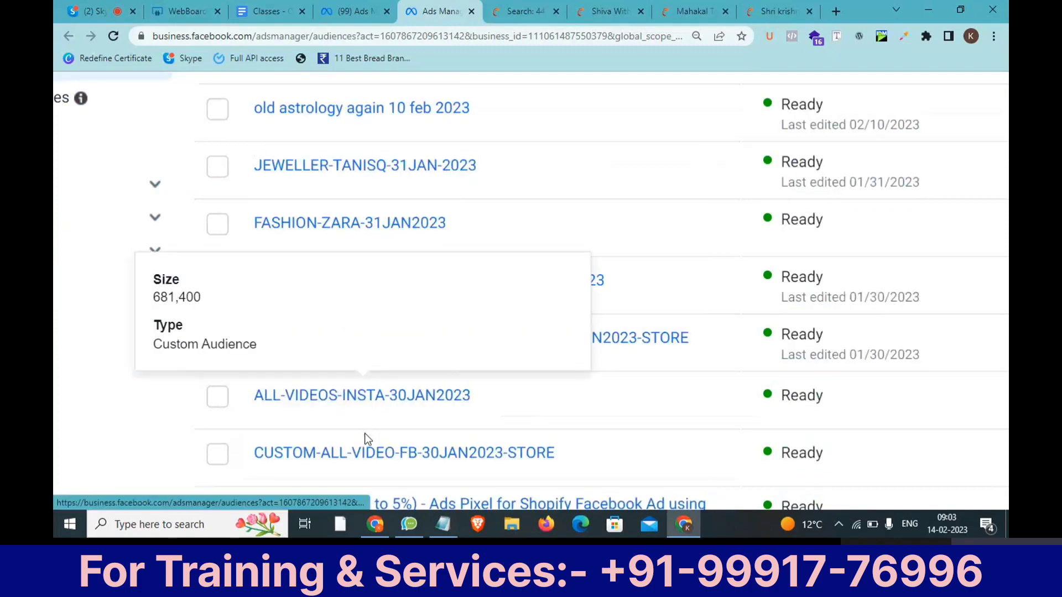
{"action": "mouse_move", "coordinate": [364, 456]}
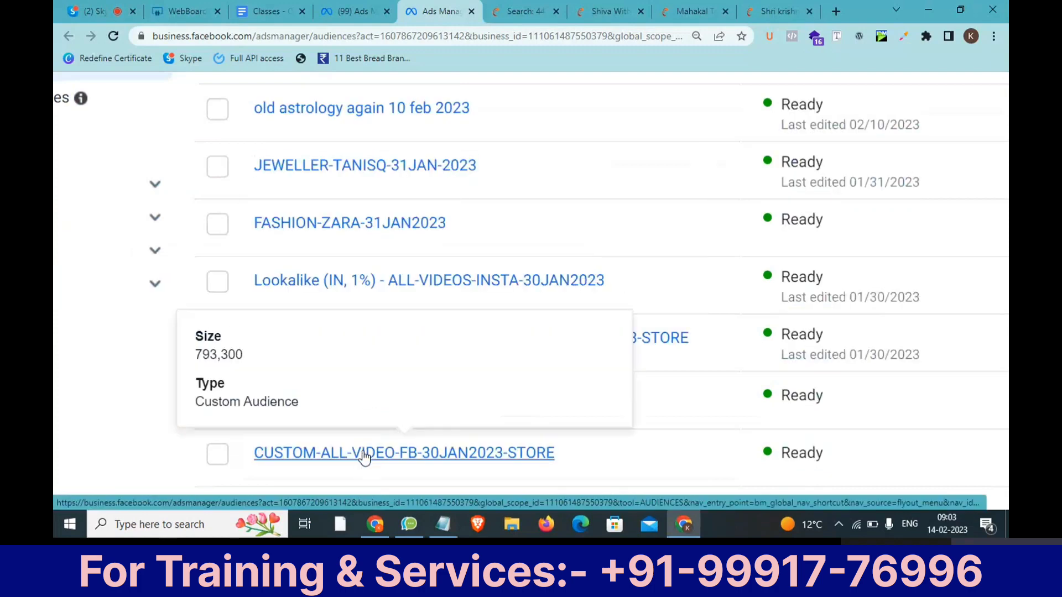
{"action": "key", "text": "ctrl+minus"}
{"action": "key", "text": "ctrl+minus"}
{"action": "key", "text": "ctrl+minus"}
{"action": "key", "text": "ctrl+minus"}
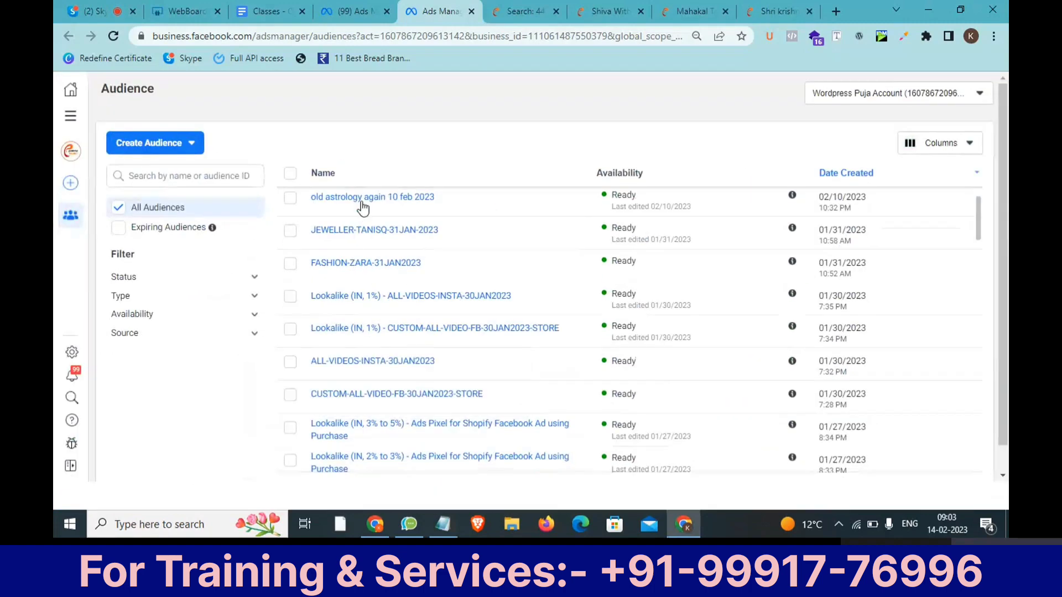
Examine the size, type and rule of the "Product View - Purchase (30 Days) 14 Feb 2023" audience up close.
{"action": "mouse_move", "coordinate": [372, 207]}
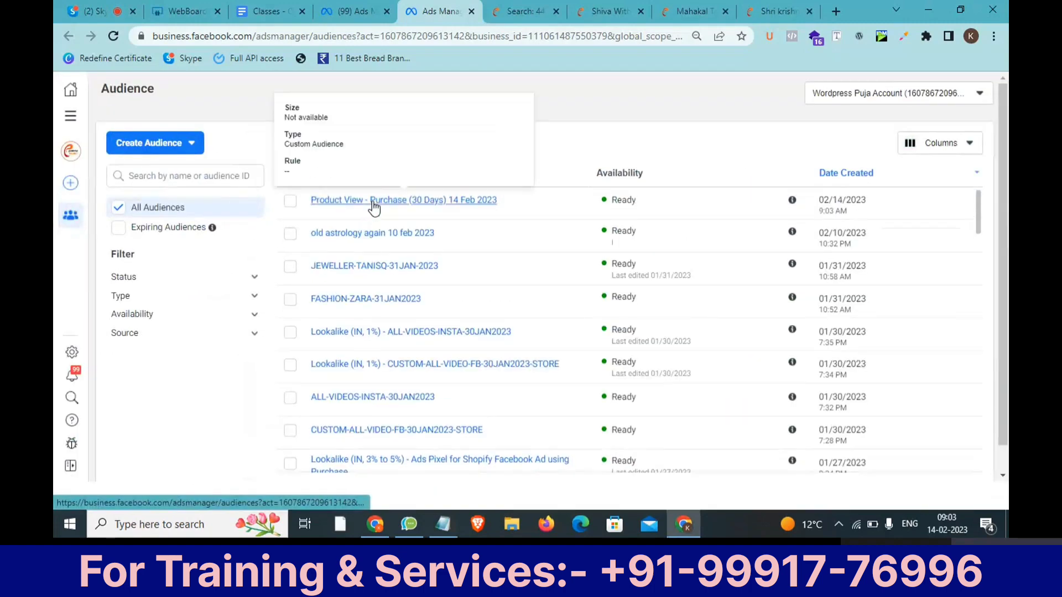
{"action": "key", "text": "ctrl+plus"}
{"action": "key", "text": "ctrl+plus"}
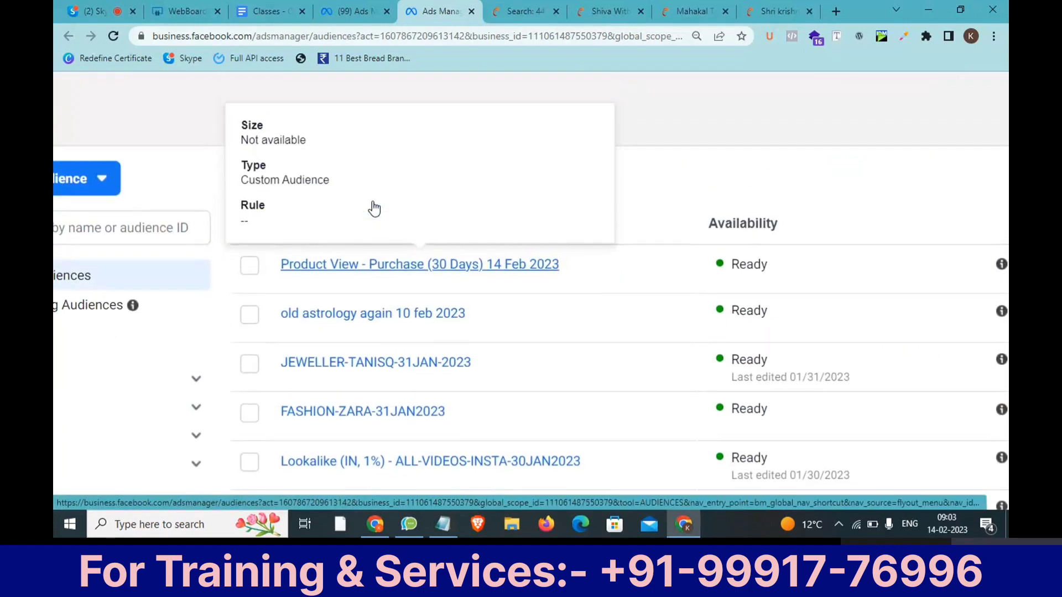
{"action": "left_click_drag", "start_coordinate": [356, 180], "coordinate": [241, 128]}
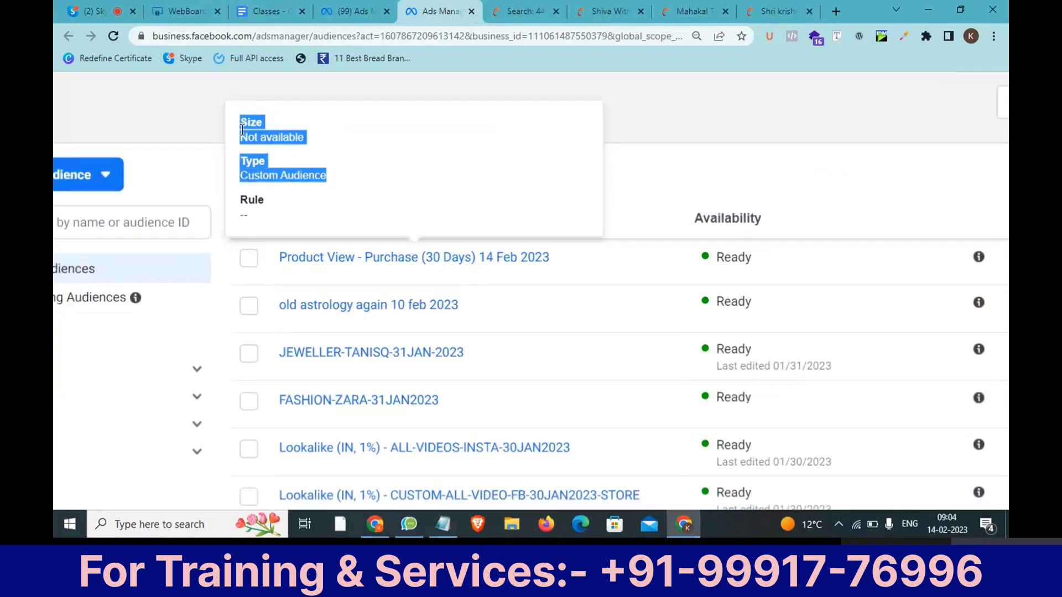
{"action": "key", "text": "ctrl+0"}
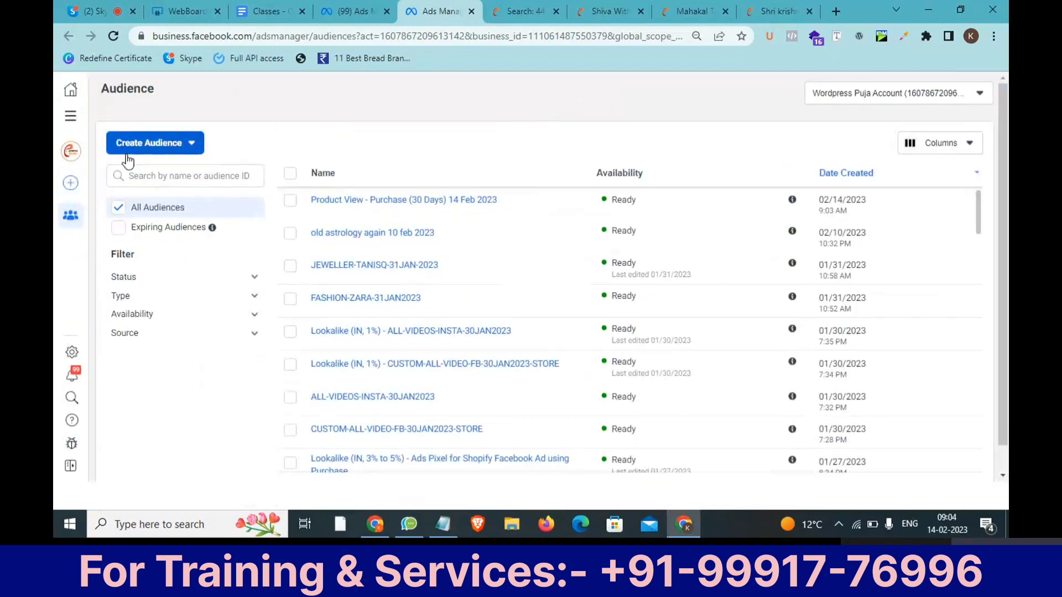
Start another custom audience with Website as its source.
{"action": "left_click", "coordinate": [145, 150]}
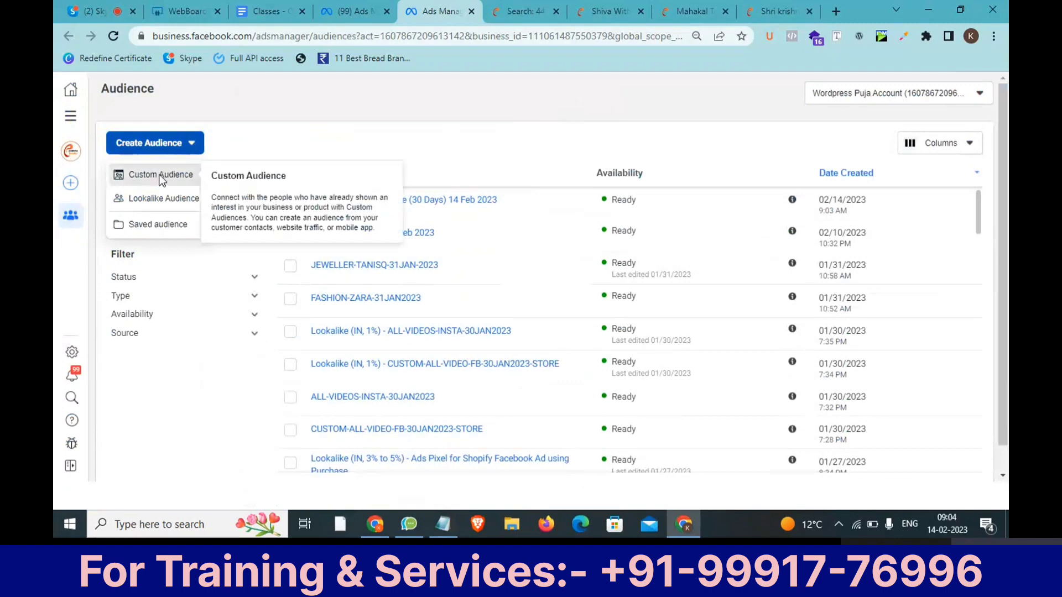
{"action": "left_click", "coordinate": [160, 180]}
{"action": "left_click", "coordinate": [387, 185]}
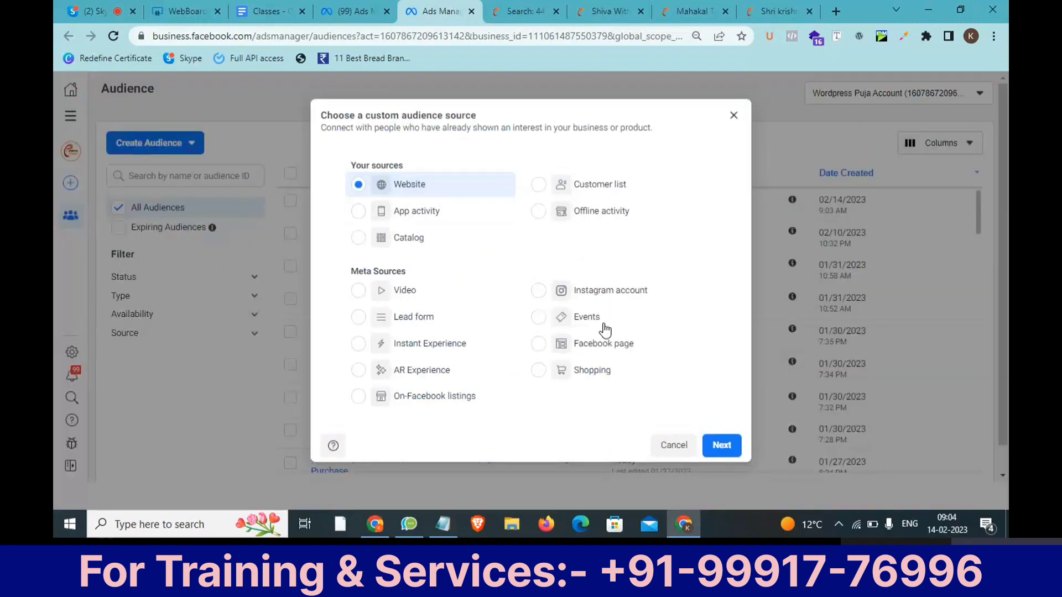
{"action": "left_click", "coordinate": [719, 445]}
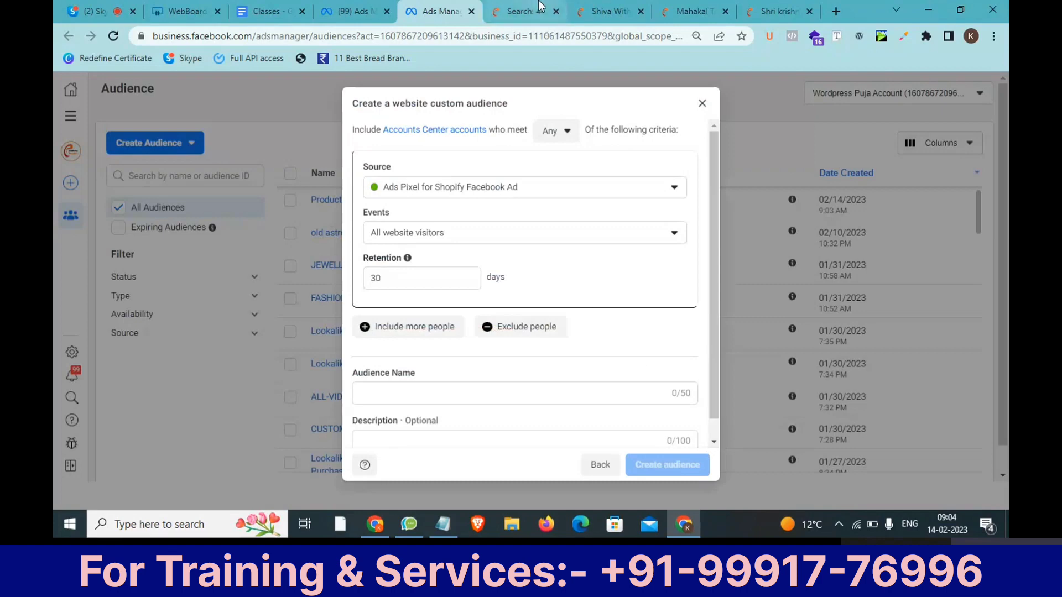
Switch to Notepad and replace all the existing notes with the line "Lead Generation >> Traffic".
{"action": "left_click", "coordinate": [440, 531]}
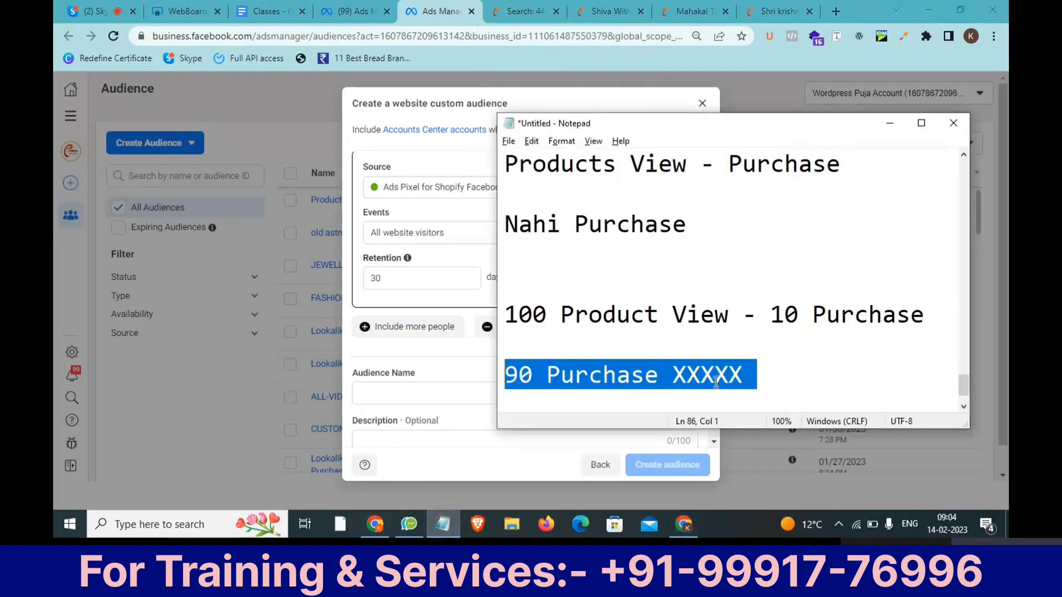
{"action": "left_click", "coordinate": [816, 387]}
{"action": "key", "text": "Return"}
{"action": "key", "text": "Return"}
{"action": "key", "text": "Return"}
{"action": "key", "text": "Return"}
{"action": "key", "text": "Return"}
{"action": "key", "text": "Return"}
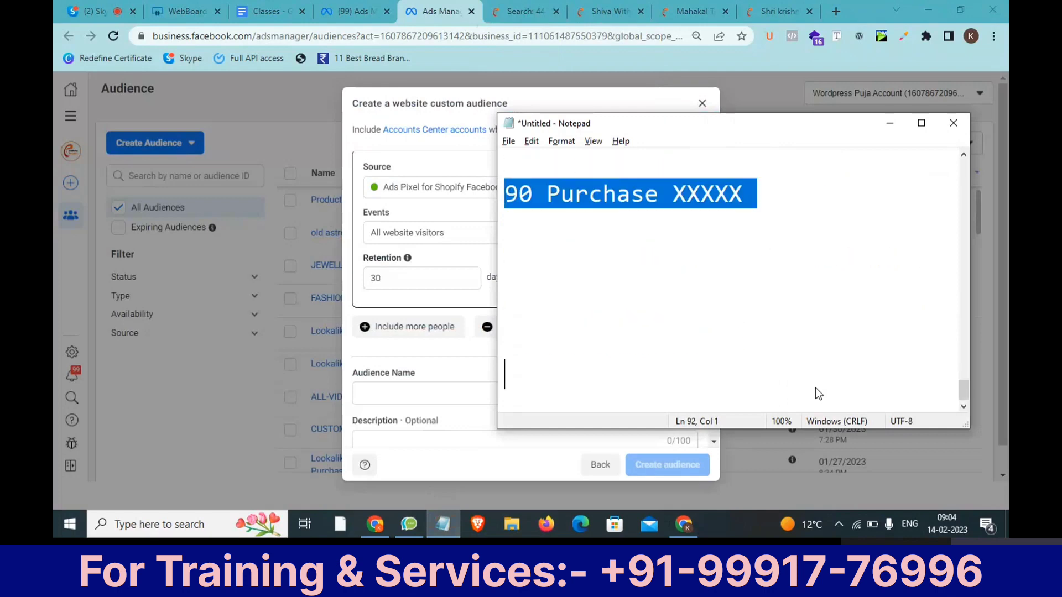
{"action": "type", "text": "Leaf G"}
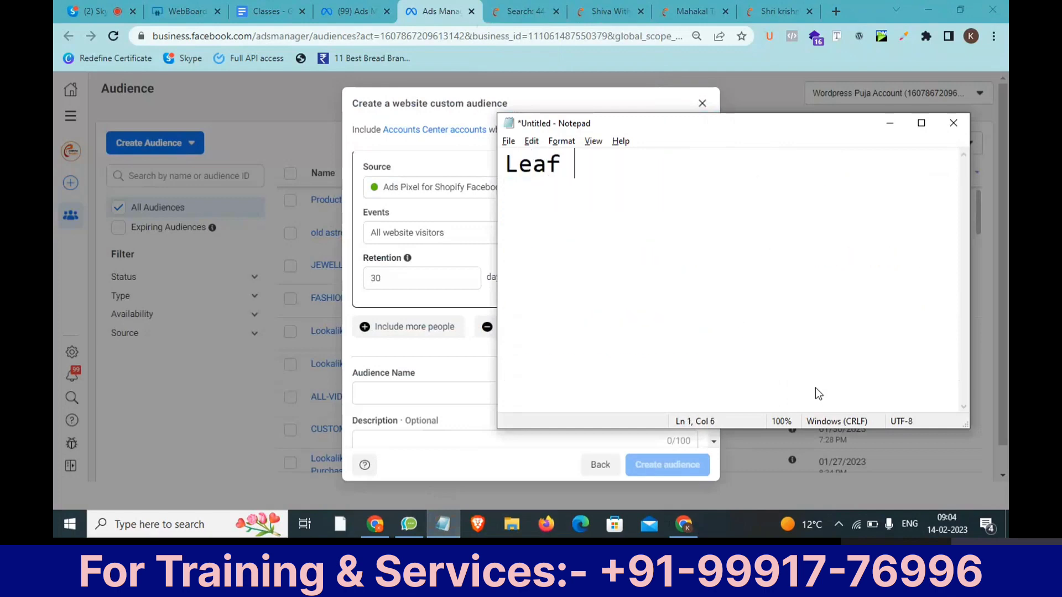
{"action": "key", "text": "BackSpace"}
{"action": "key", "text": "BackSpace"}
{"action": "key", "text": "BackSpace"}
{"action": "type", "text": "d Generation "}
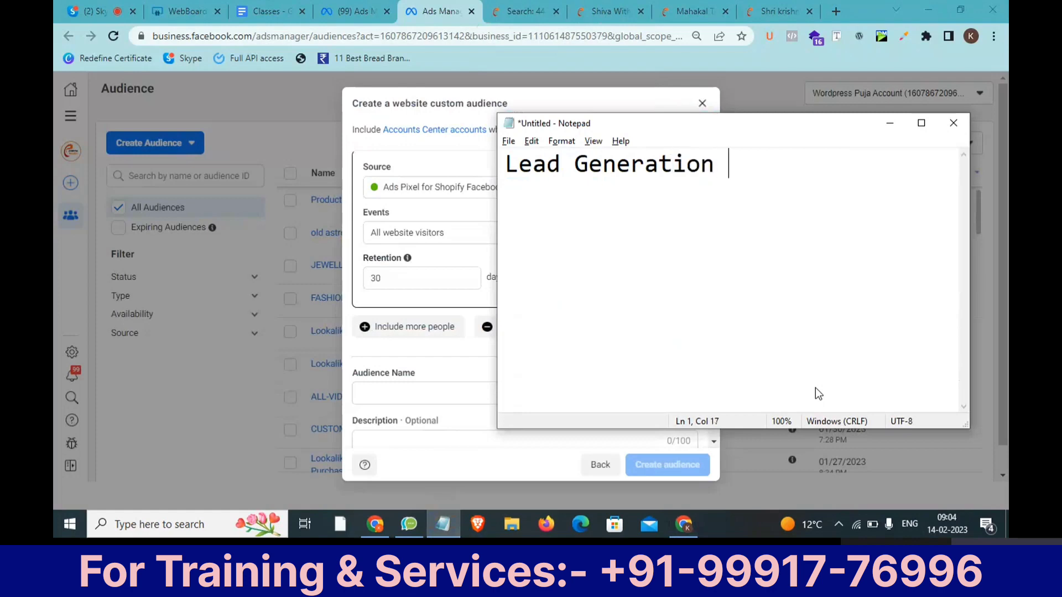
{"action": "type", "text": ">> Traffic"}
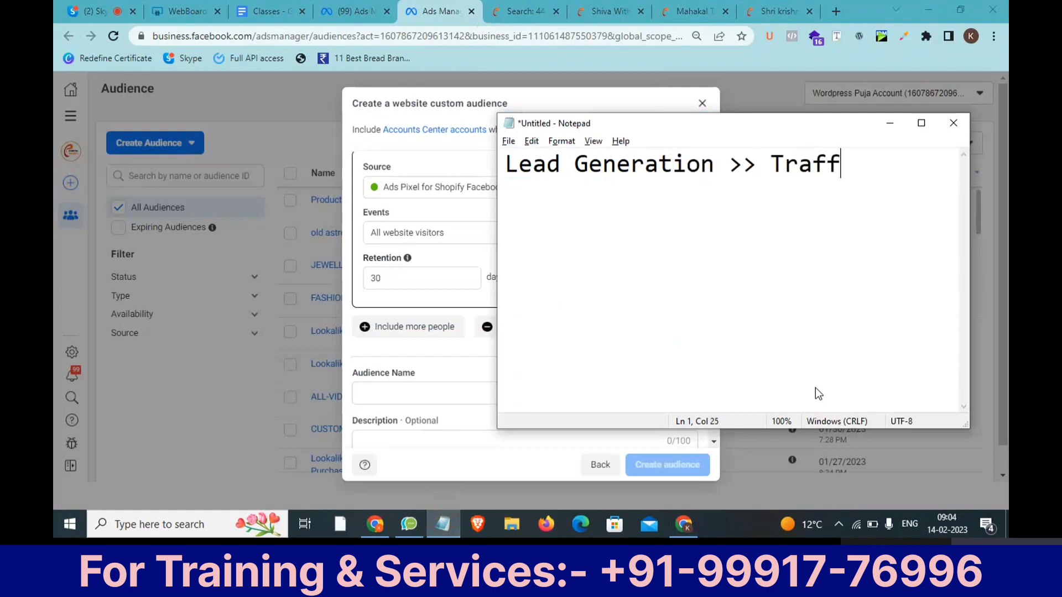
Highlight ">> Traffic" in the note, then add the line "Website" after two blank lines.
{"action": "key", "text": "ctrl+shift+Left"}
{"action": "key", "text": "ctrl+shift+Left"}
{"action": "key", "text": "ctrl+shift+Left"}
{"action": "key", "text": "ctrl+shift+Left"}
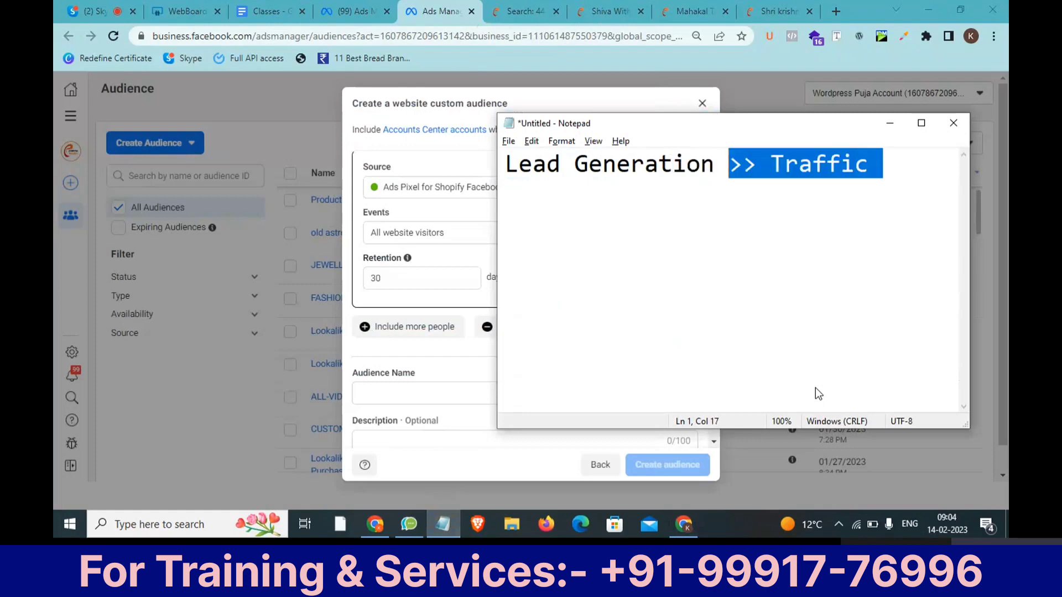
{"action": "key", "text": "End"}
{"action": "key", "text": "Return"}
{"action": "key", "text": "Return"}
{"action": "key", "text": "Return"}
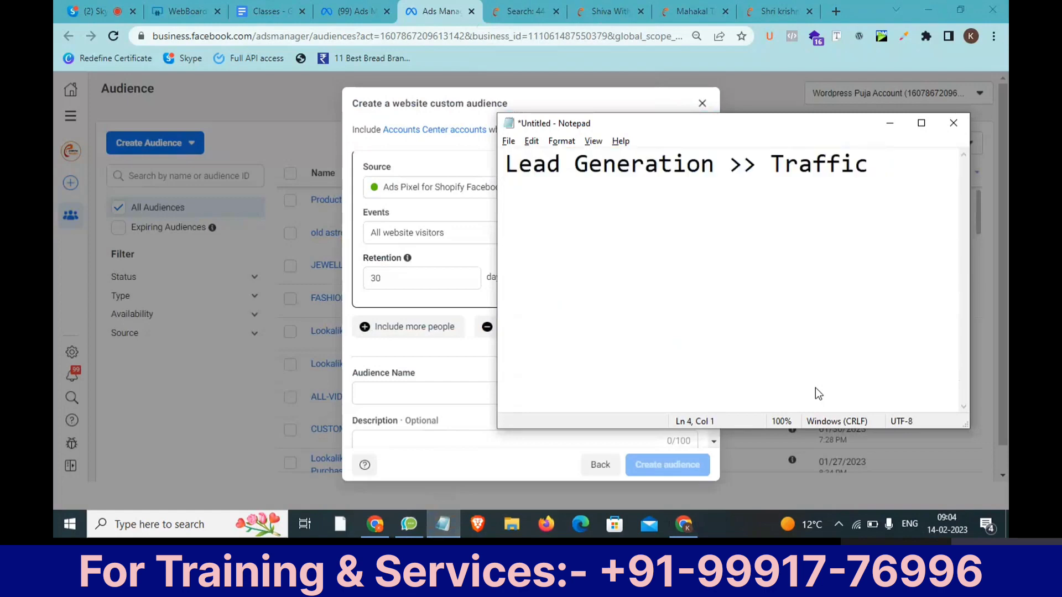
{"action": "type", "text": "Website"}
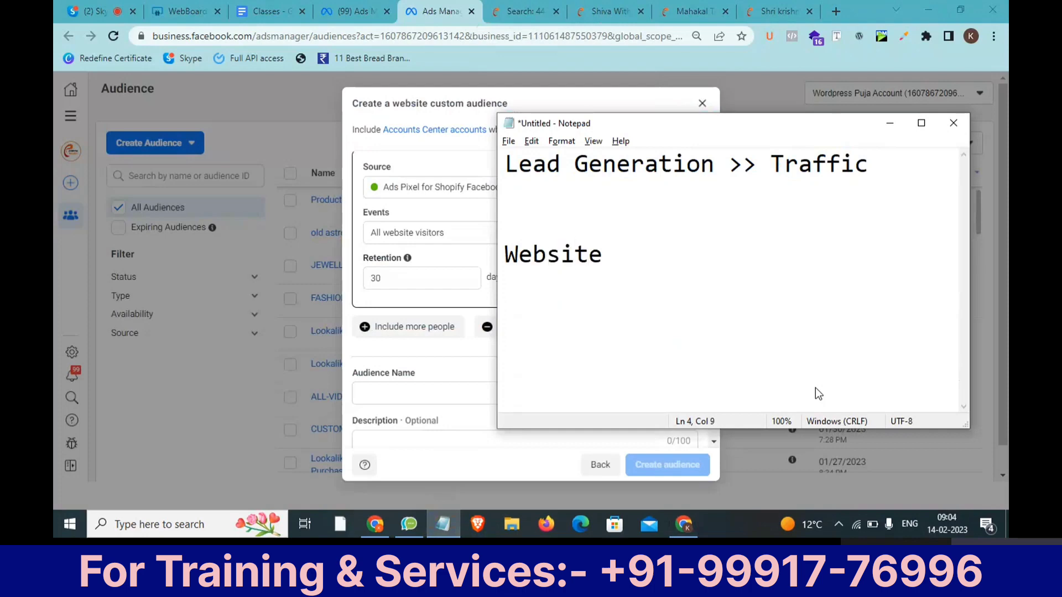
Switch back to Ads Manager and choose All website visitors as the event for the included people.
{"action": "key", "text": "alt+Tab"}
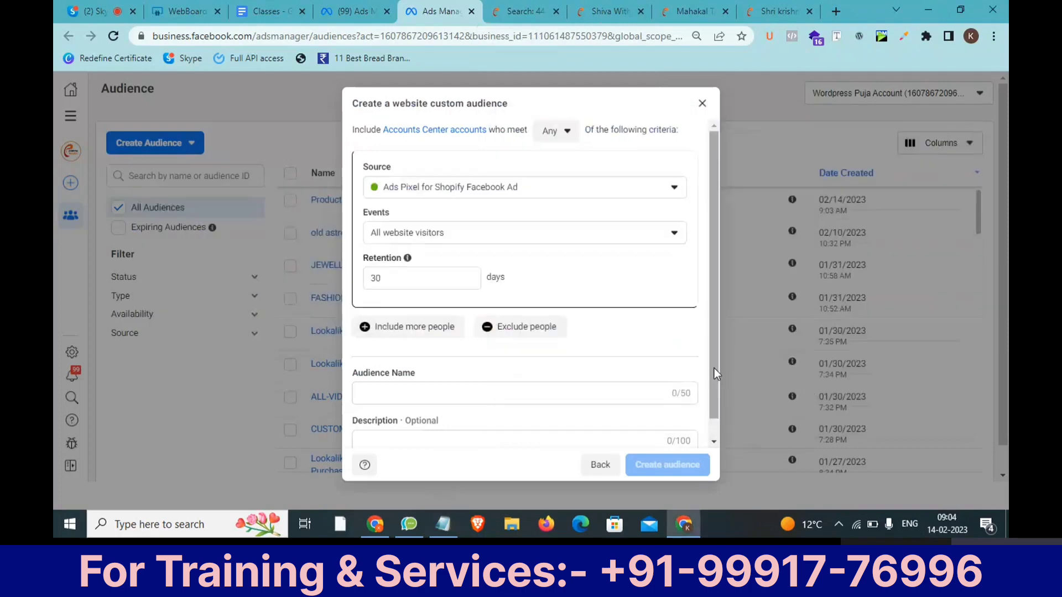
{"action": "left_click", "coordinate": [546, 235]}
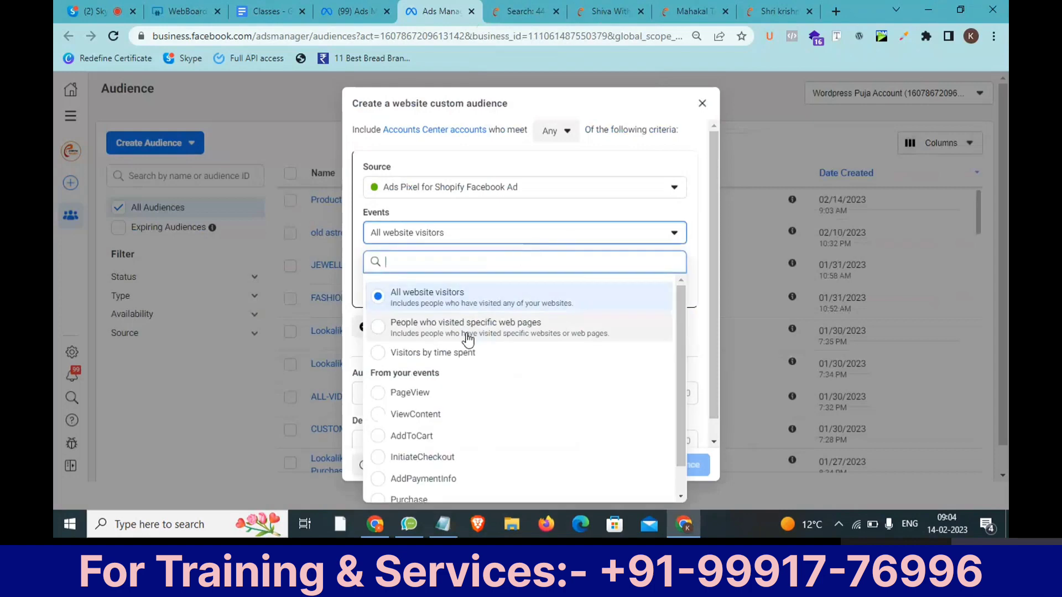
{"action": "left_click", "coordinate": [467, 295]}
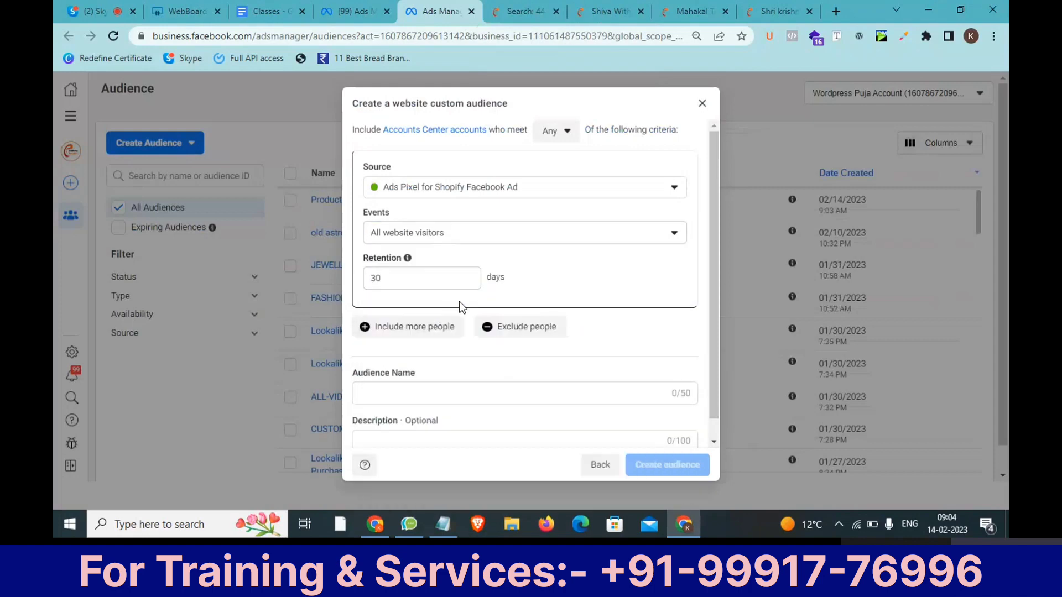
Add an exclusion criteria group to the website custom audience.
{"action": "scroll", "coordinate": [459, 301], "scroll_direction": "down", "scroll_amount": 1}
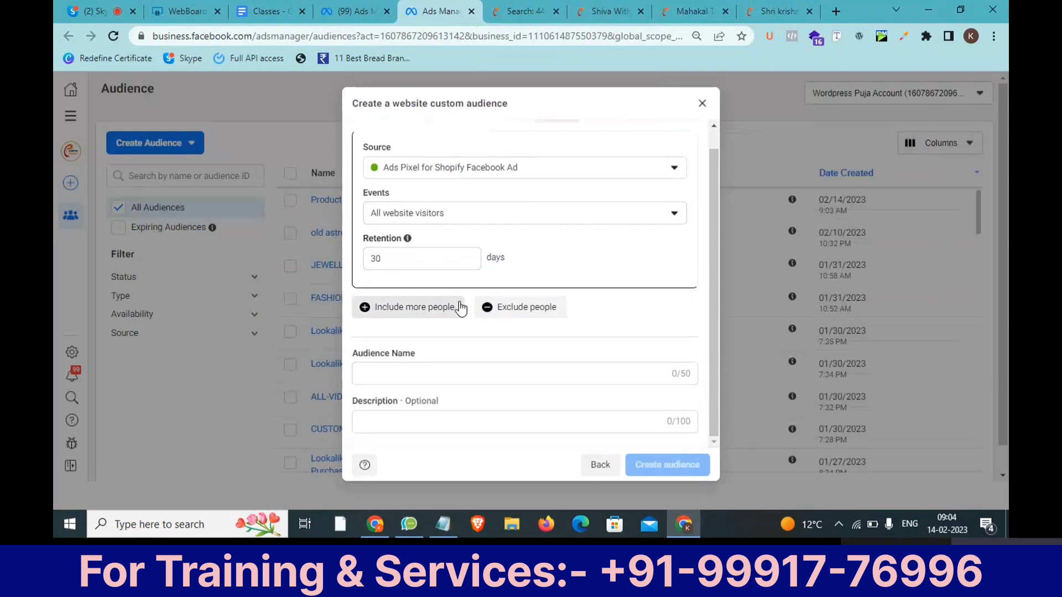
{"action": "left_click", "coordinate": [506, 315]}
{"action": "scroll", "coordinate": [490, 343], "scroll_direction": "down", "scroll_amount": 2}
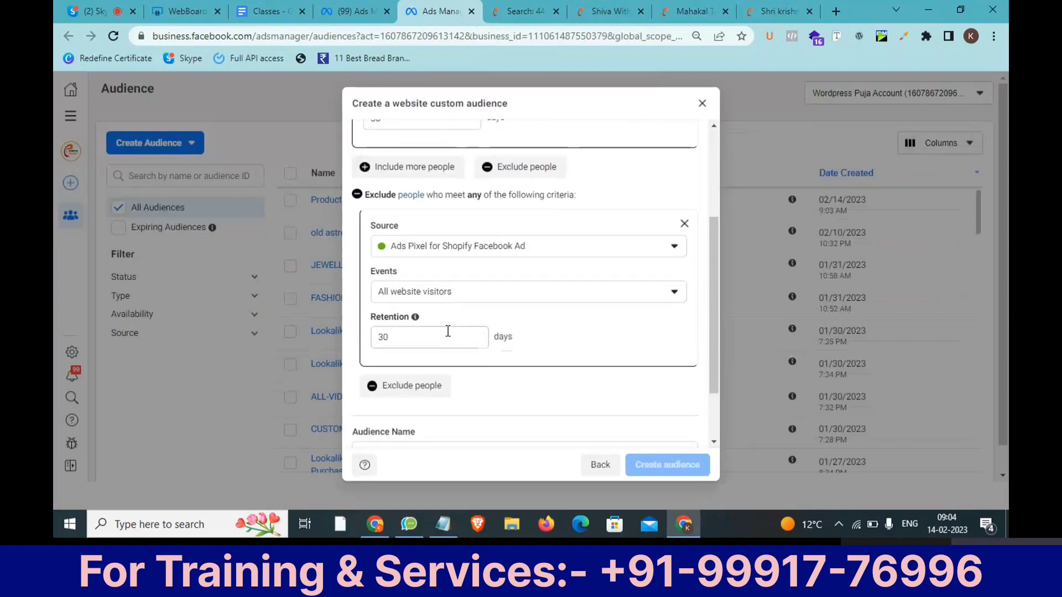
Exclude people who visited specific web pages whose URL contains "thank-you".
{"action": "left_click", "coordinate": [483, 299]}
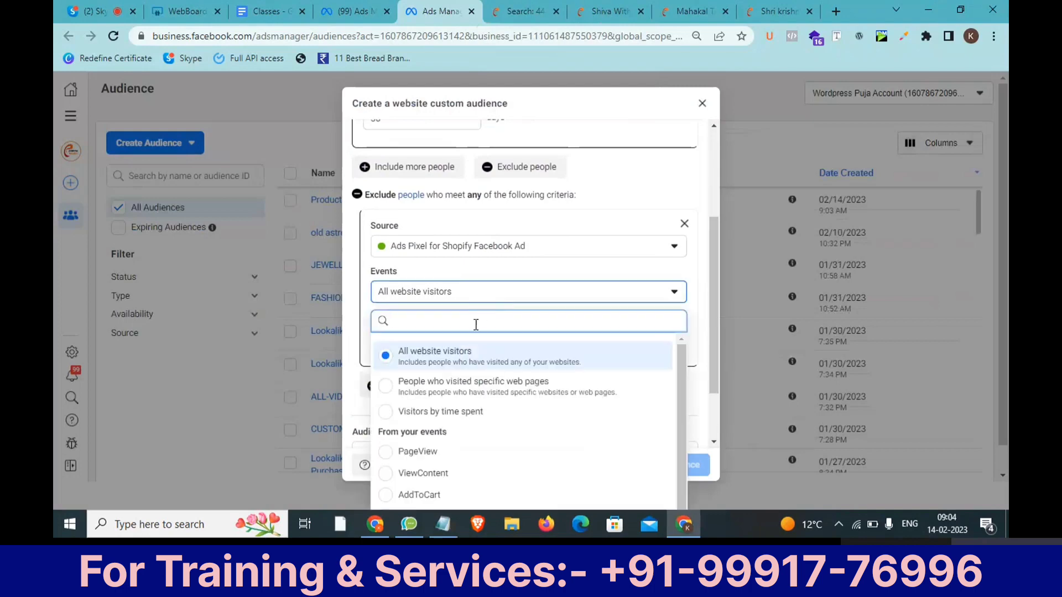
{"action": "scroll", "coordinate": [467, 351], "scroll_direction": "down", "scroll_amount": 1}
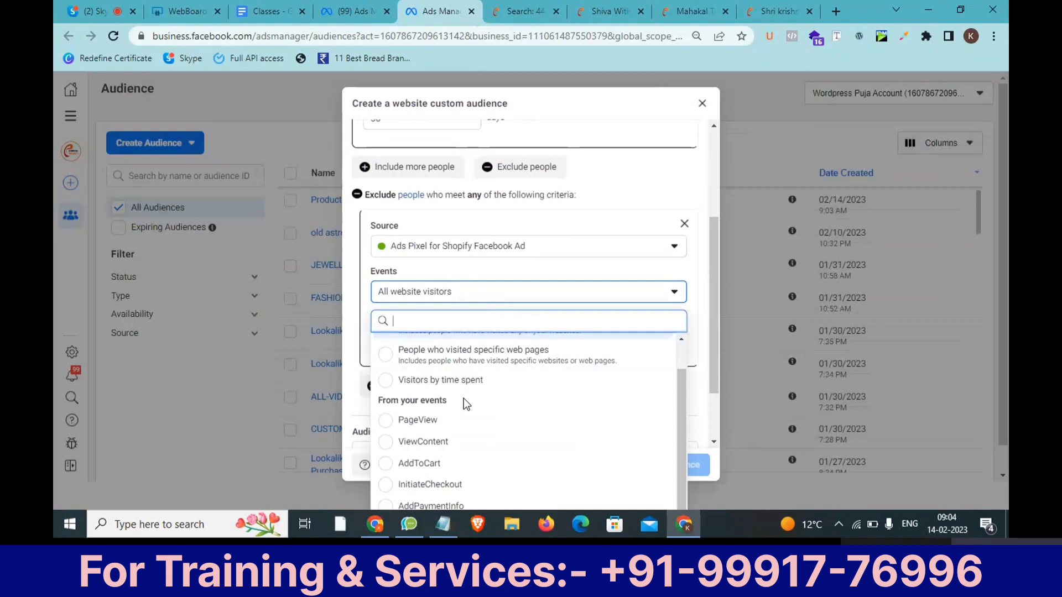
{"action": "left_click", "coordinate": [465, 362]}
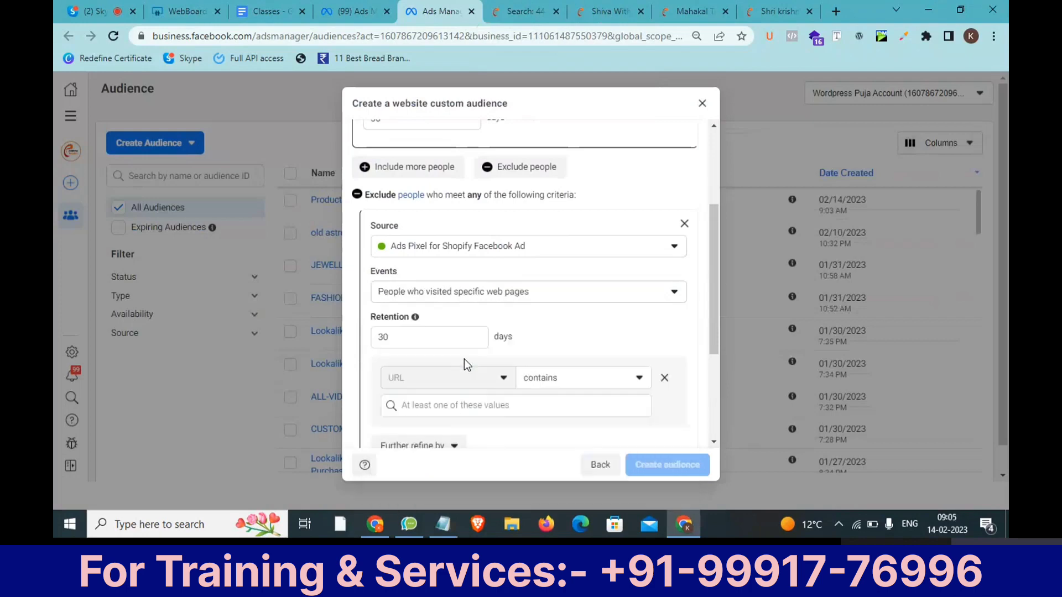
{"action": "left_click", "coordinate": [463, 406]}
{"action": "type", "text": "thank"}
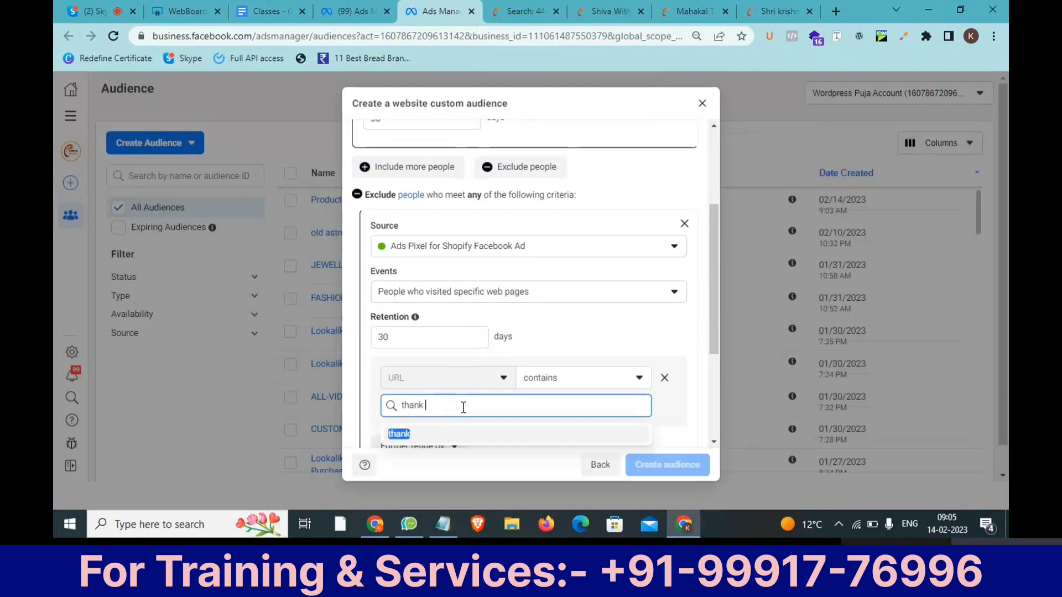
{"action": "type", "text": "-you"}
{"action": "left_click", "coordinate": [450, 433]}
{"action": "scroll", "coordinate": [451, 426], "scroll_direction": "up", "scroll_amount": 3}
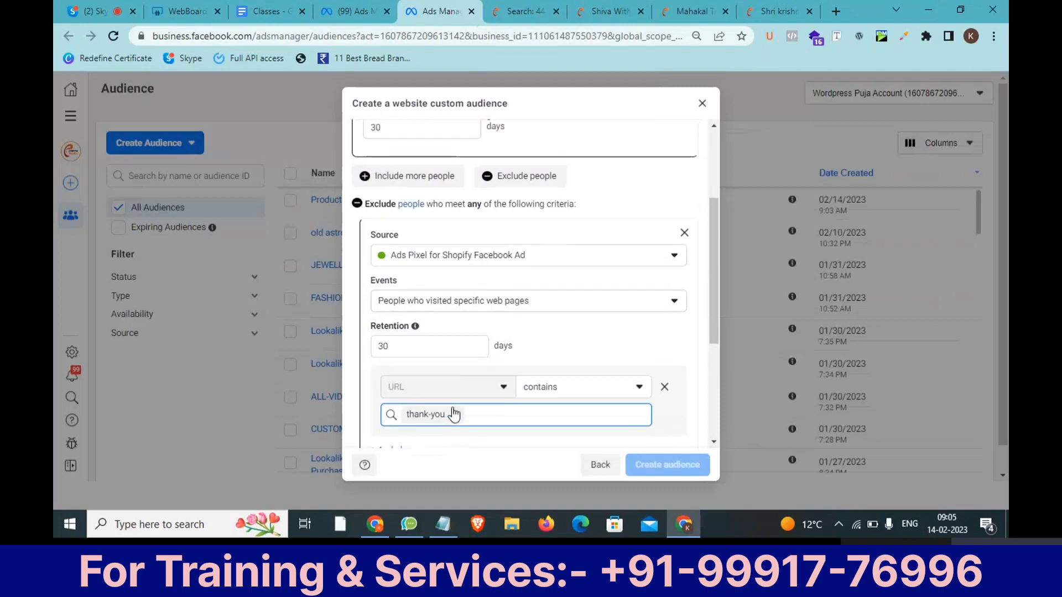
{"action": "scroll", "coordinate": [453, 414], "scroll_direction": "up", "scroll_amount": 1}
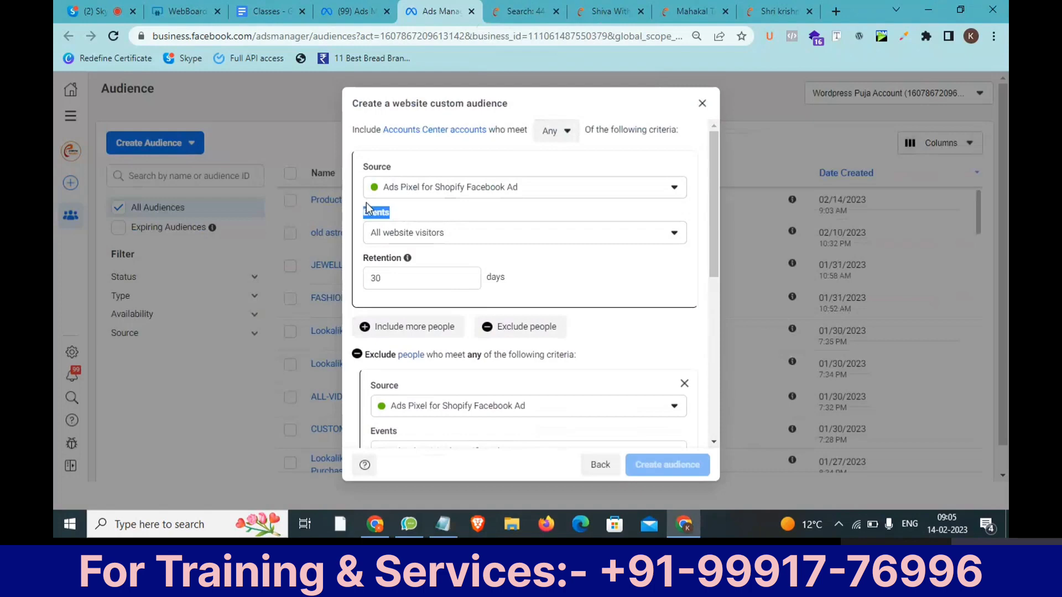
Switch to Notepad and change the "Website" line to "ALl Website Visitors -".
{"action": "left_click", "coordinate": [443, 523]}
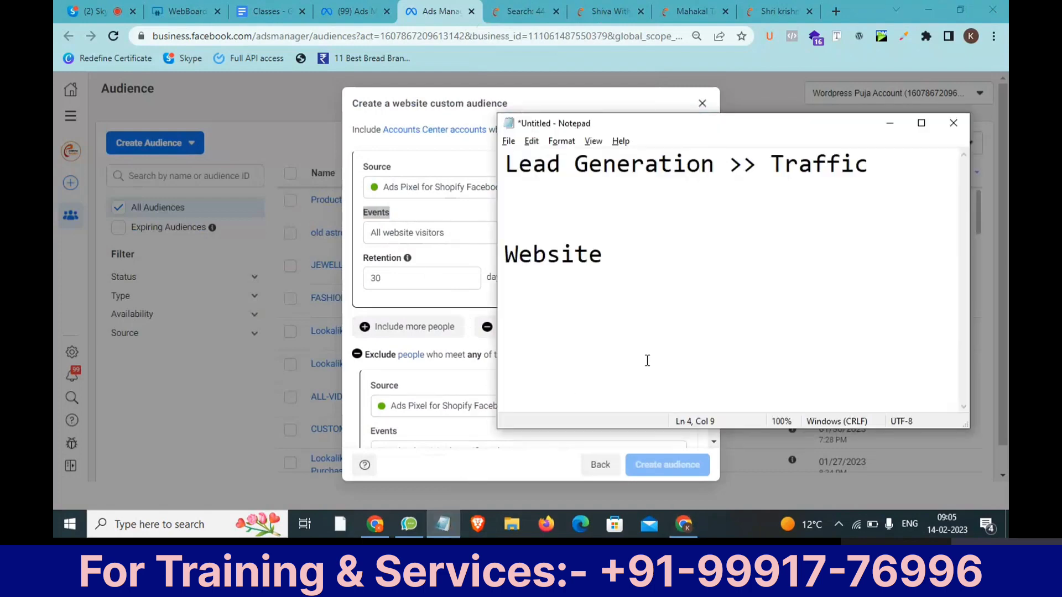
{"action": "type", "text": "ALl"}
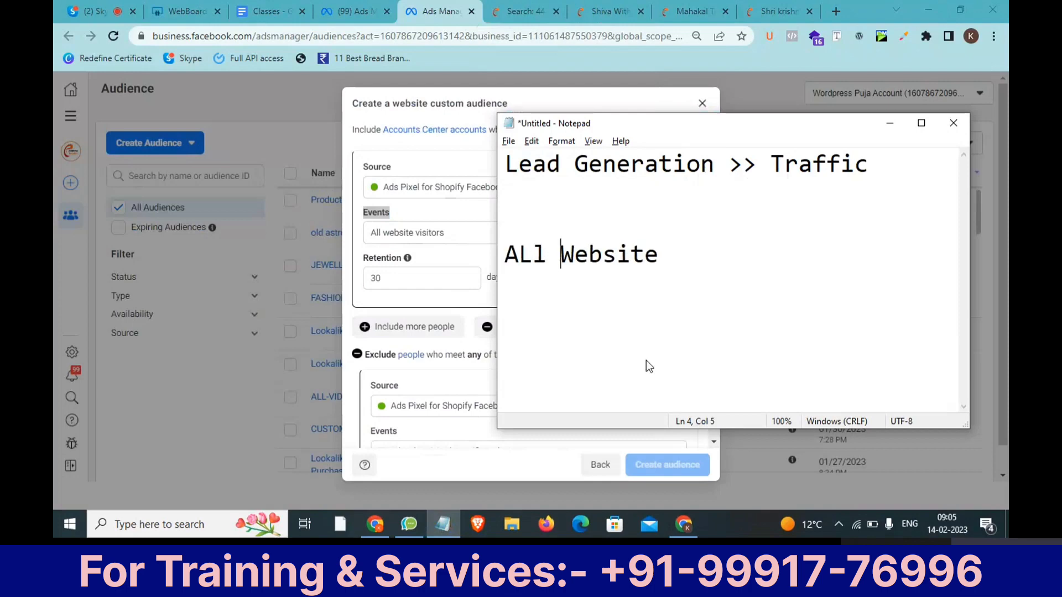
{"action": "key", "text": "End"}
{"action": "type", "text": "Visito"}
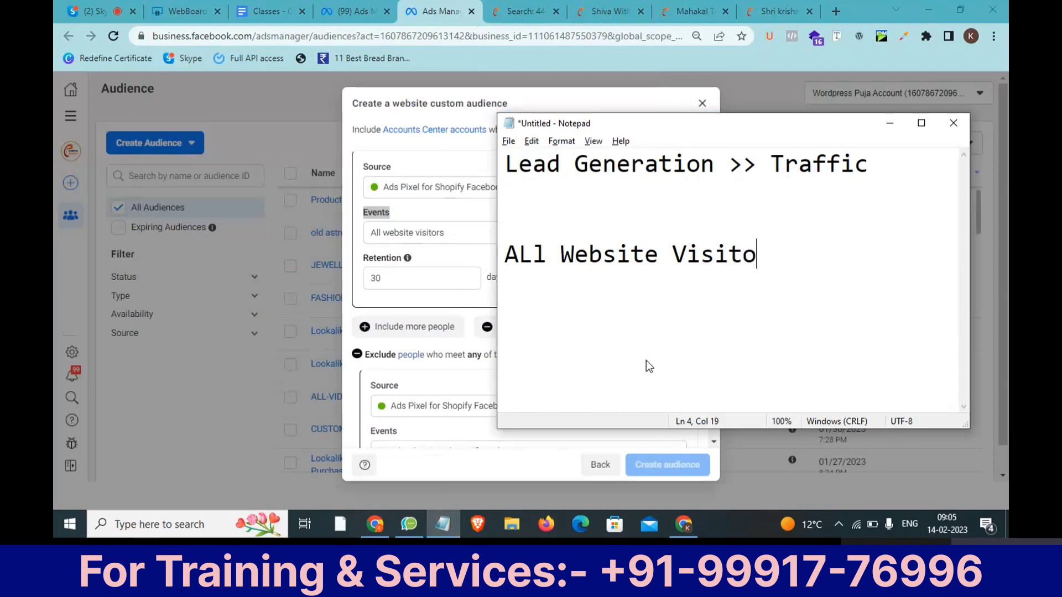
{"action": "type", "text": "rs -"}
Check the exclusion criteria in Ads Manager, then append "Thank you" to the website visitors line in Notepad and highlight it.
{"action": "key", "text": "alt+Tab"}
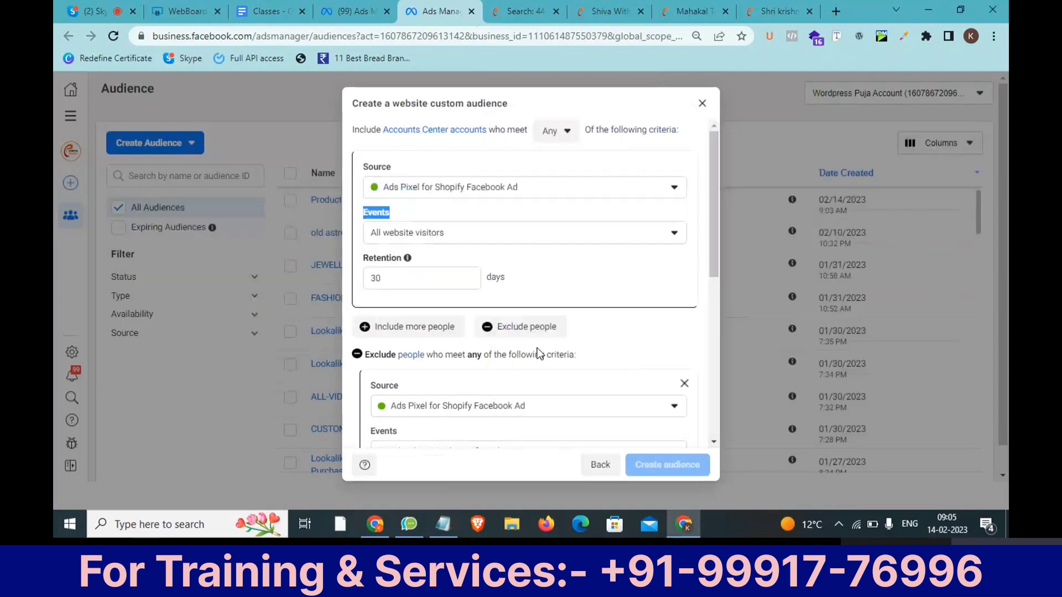
{"action": "scroll", "coordinate": [488, 349], "scroll_direction": "down", "scroll_amount": 3}
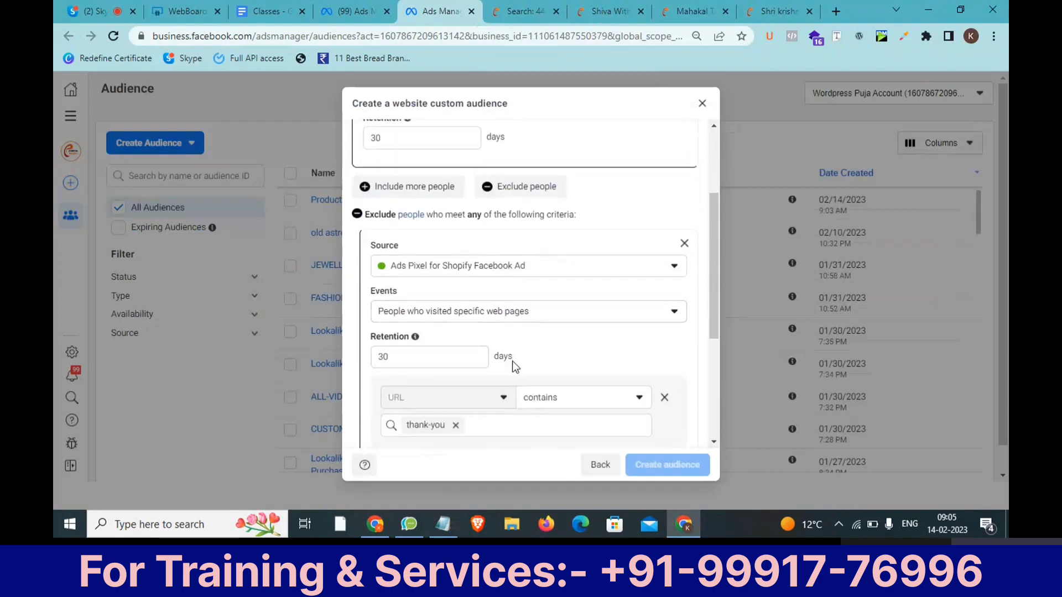
{"action": "key", "text": "alt+Tab"}
{"action": "type", "text": "Thank "}
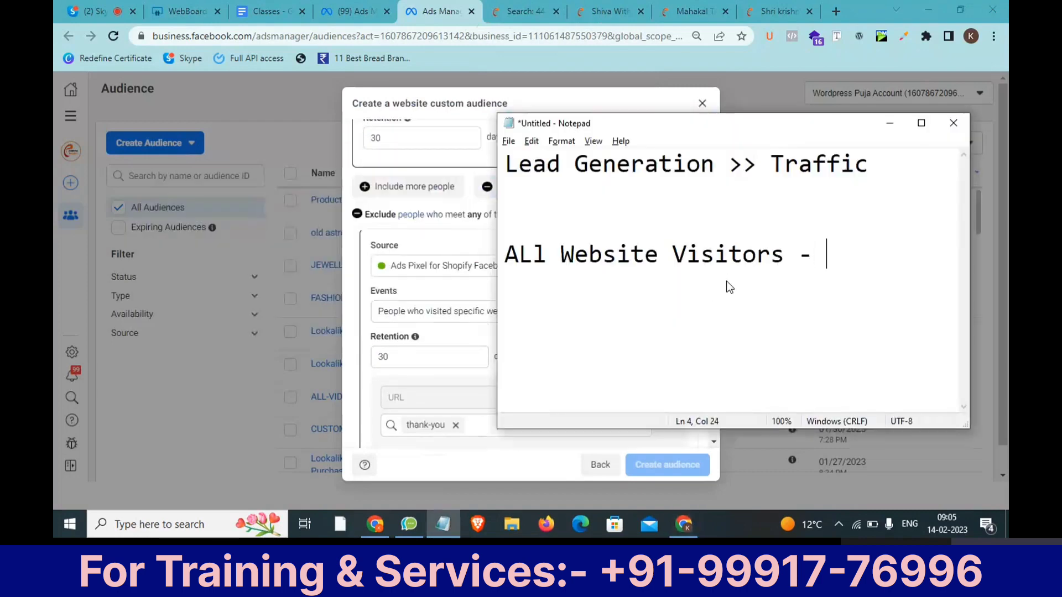
{"action": "type", "text": "you"}
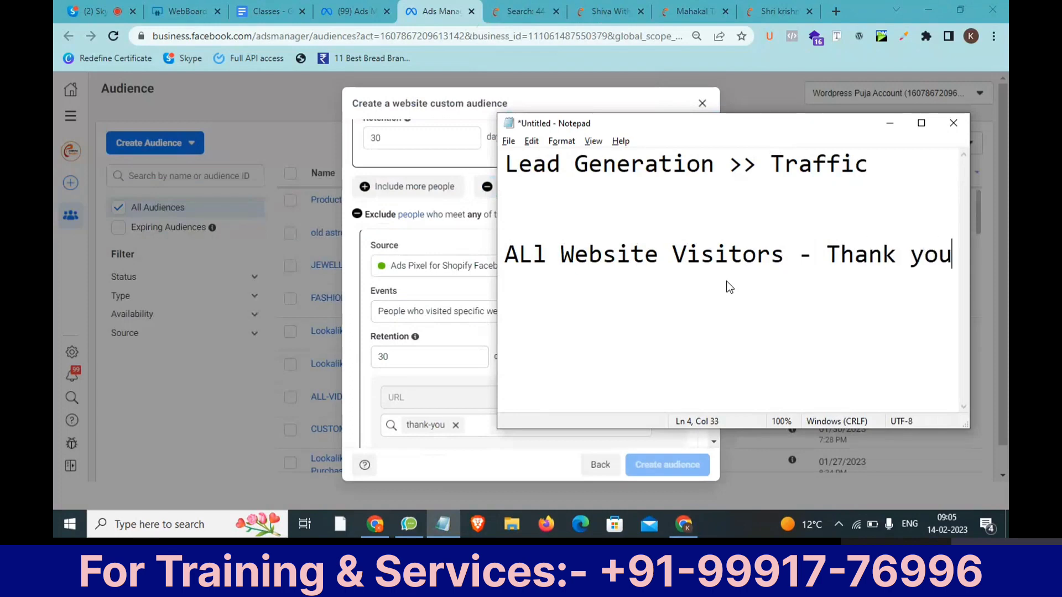
{"action": "left_click_drag", "start_coordinate": [601, 255], "coordinate": [952, 264]}
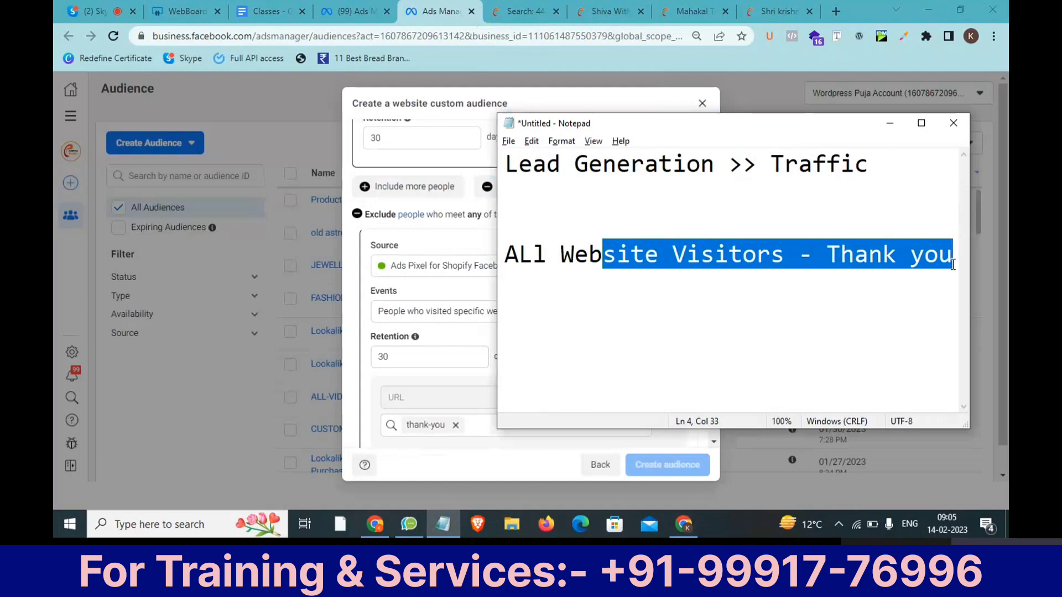
{"action": "left_click", "coordinate": [579, 306]}
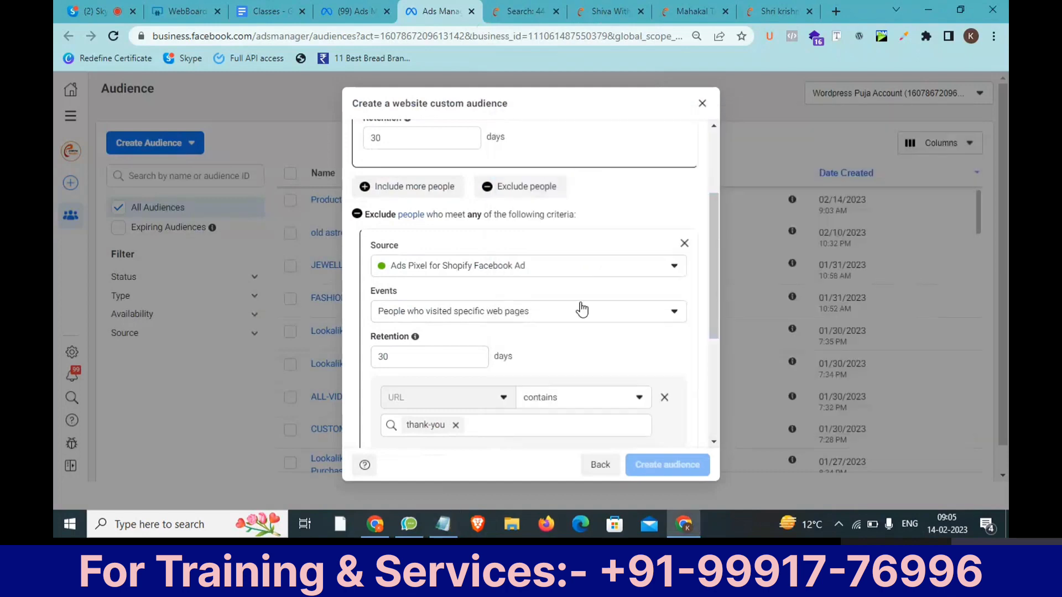
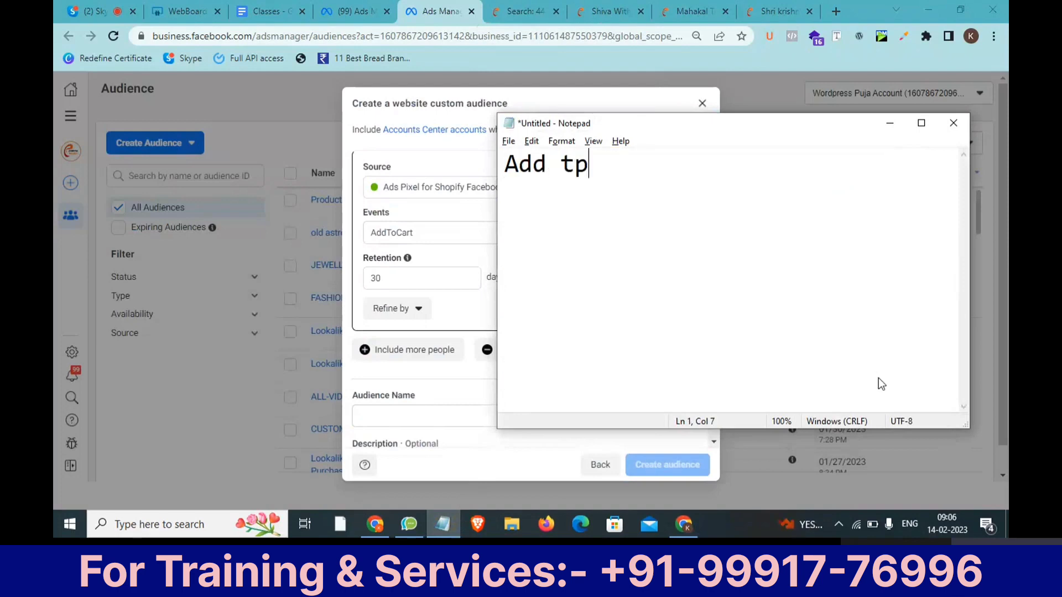
Complete the first line of the note so it reads "Add to cart (Events)".
{"action": "key", "text": "BackSpace"}
{"action": "type", "text": "o cart "}
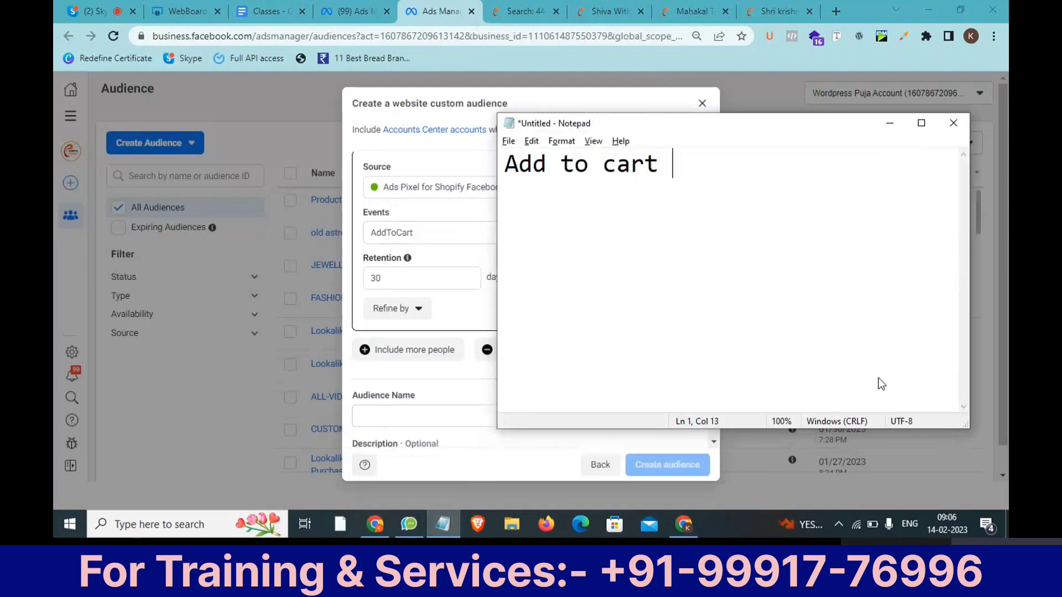
{"action": "type", "text": "( Ev"}
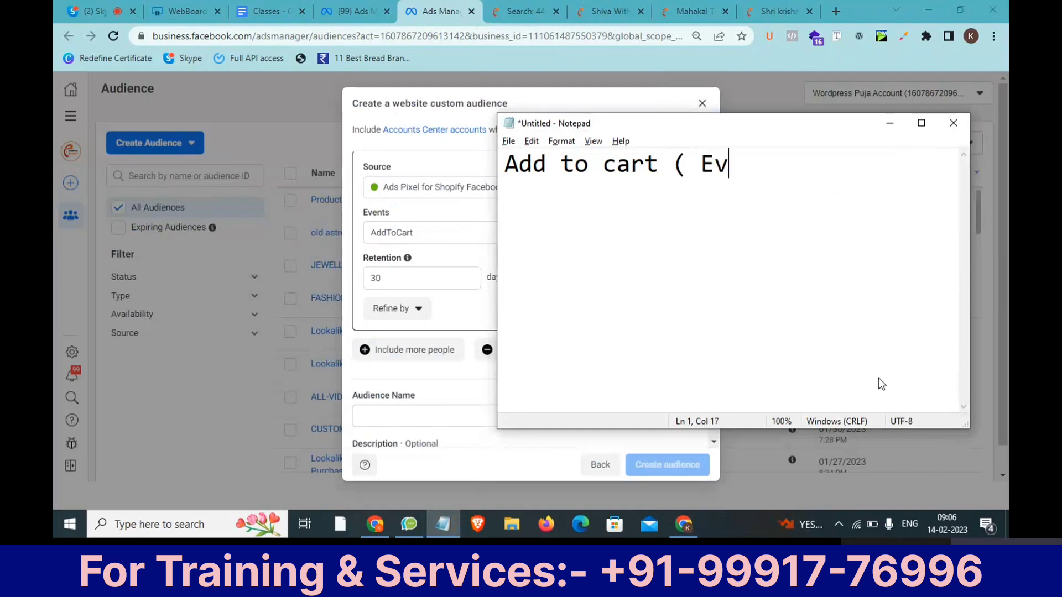
{"action": "key", "text": "BackSpace"}
{"action": "key", "text": "BackSpace"}
{"action": "key", "text": "BackSpace"}
{"action": "type", "text": "Event"}
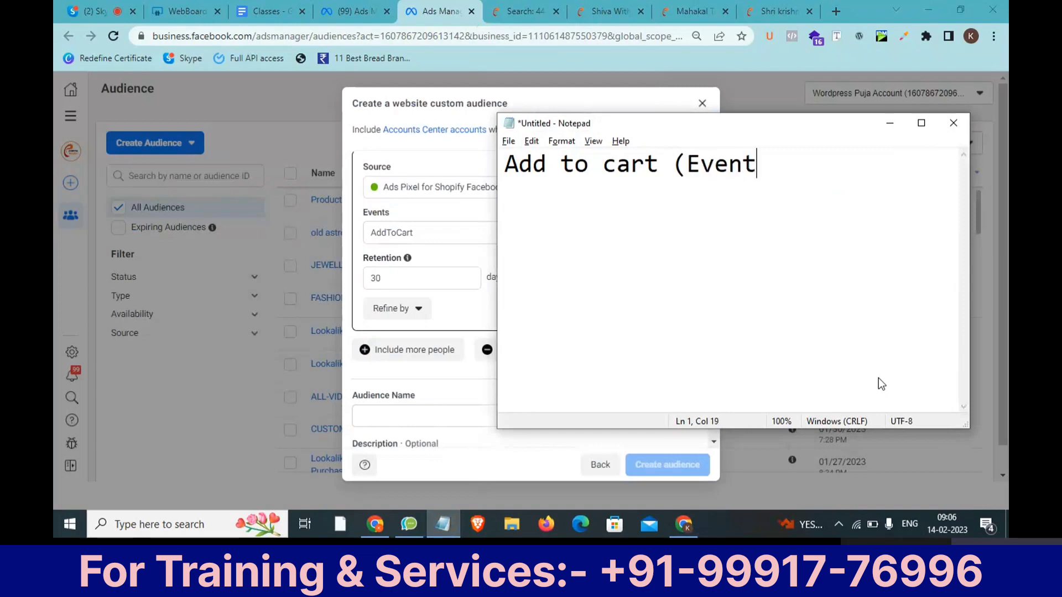
{"action": "type", "text": "s)"}
Add the line "100 Add to cart" after two blank lines in the note.
{"action": "key", "text": "Return"}
{"action": "key", "text": "Return"}
{"action": "key", "text": "Return"}
{"action": "type", "text": "100 A"}
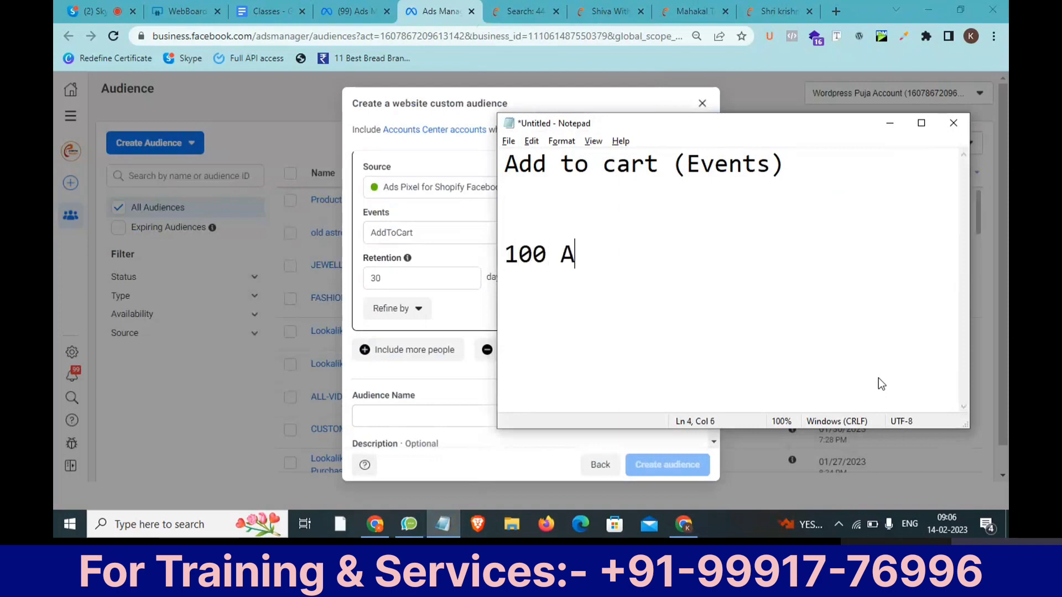
{"action": "type", "text": "dd to cart"}
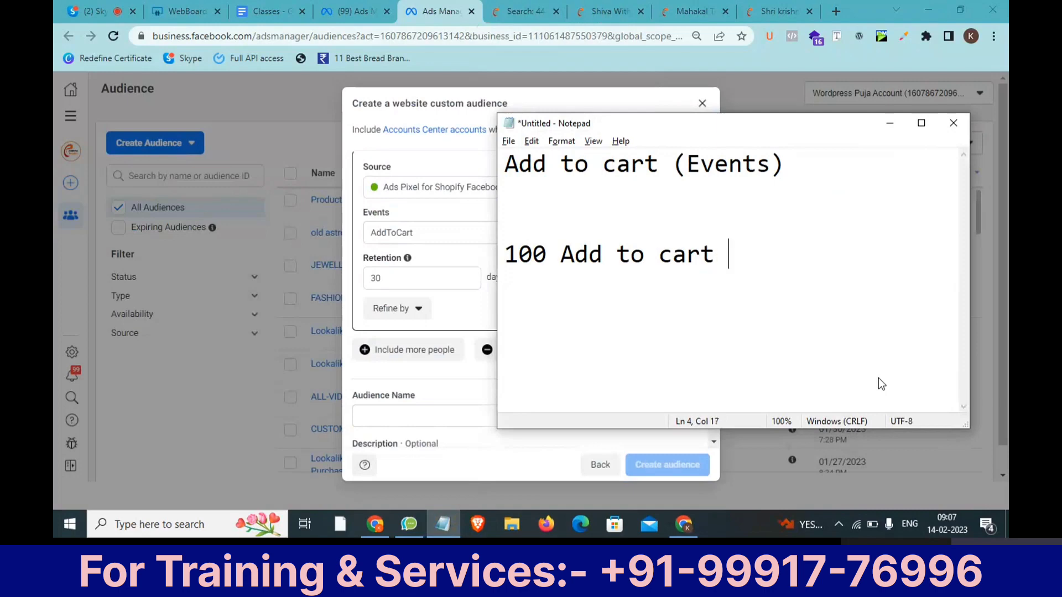
Switch back to Ads Manager and try retention periods of 60 and 365 days for the AddToCart event.
{"action": "key", "text": "alt+Tab"}
{"action": "left_click_drag", "start_coordinate": [434, 282], "coordinate": [347, 272]}
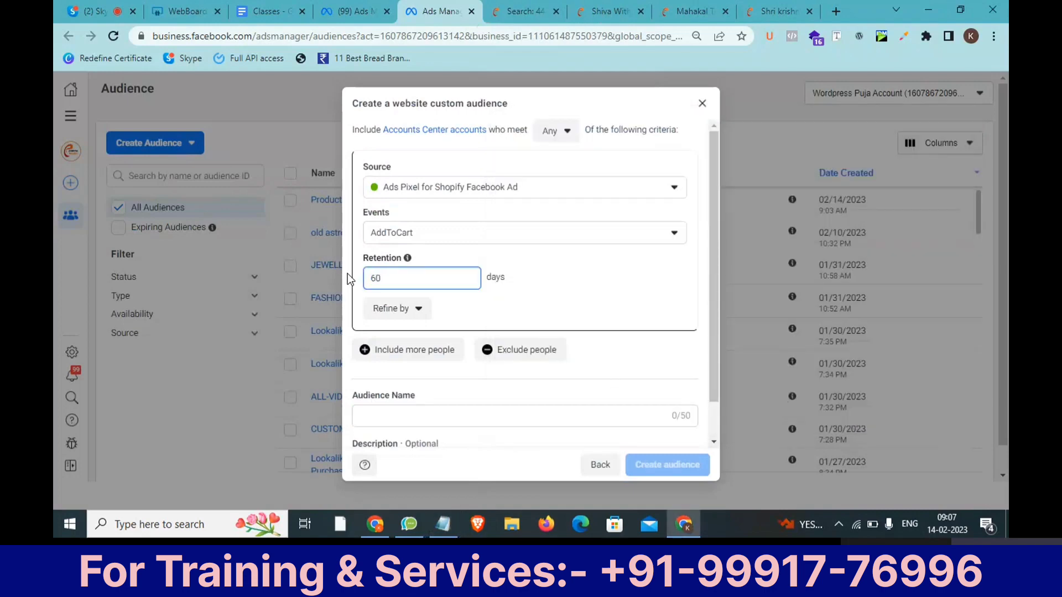
{"action": "type", "text": "60"}
{"action": "double_click", "coordinate": [375, 278]}
{"action": "type", "text": "365"}
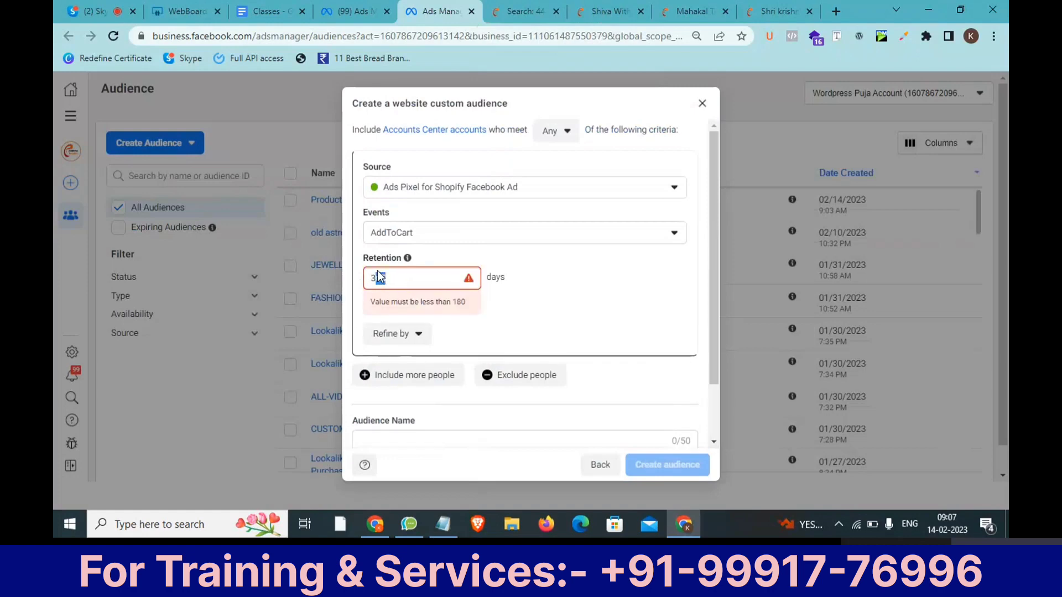
Set the AddToCart retention to 180 days and highlight the value.
{"action": "double_click", "coordinate": [406, 279]}
{"action": "type", "text": "180"}
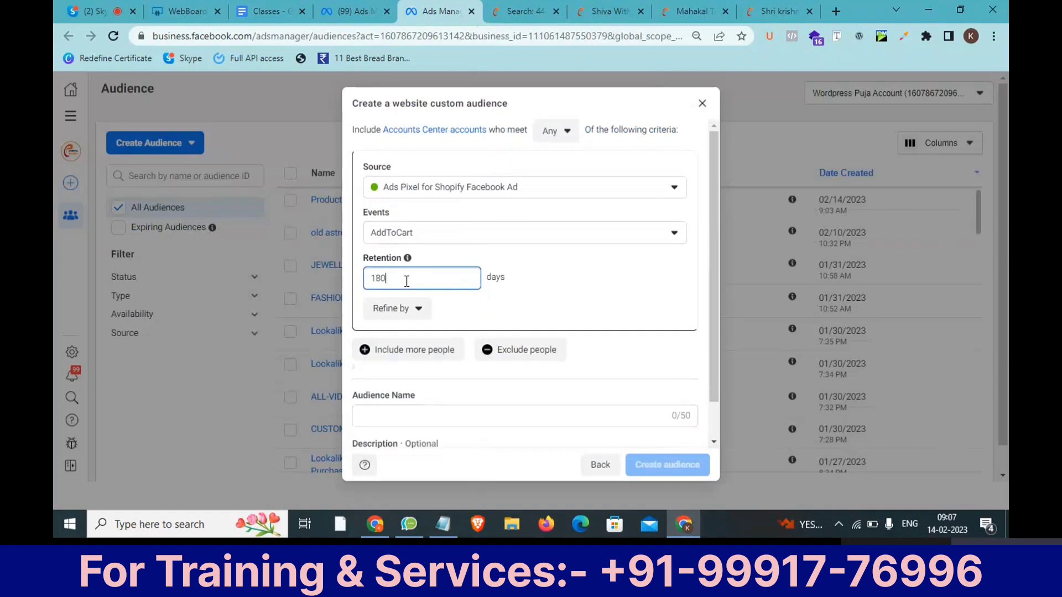
{"action": "left_click_drag", "start_coordinate": [406, 280], "coordinate": [372, 274]}
{"action": "mouse_move", "coordinate": [374, 264]}
{"action": "left_mouse_down"}
{"action": "mouse_move", "coordinate": [387, 266]}
{"action": "mouse_move", "coordinate": [372, 271]}
{"action": "left_mouse_up"}
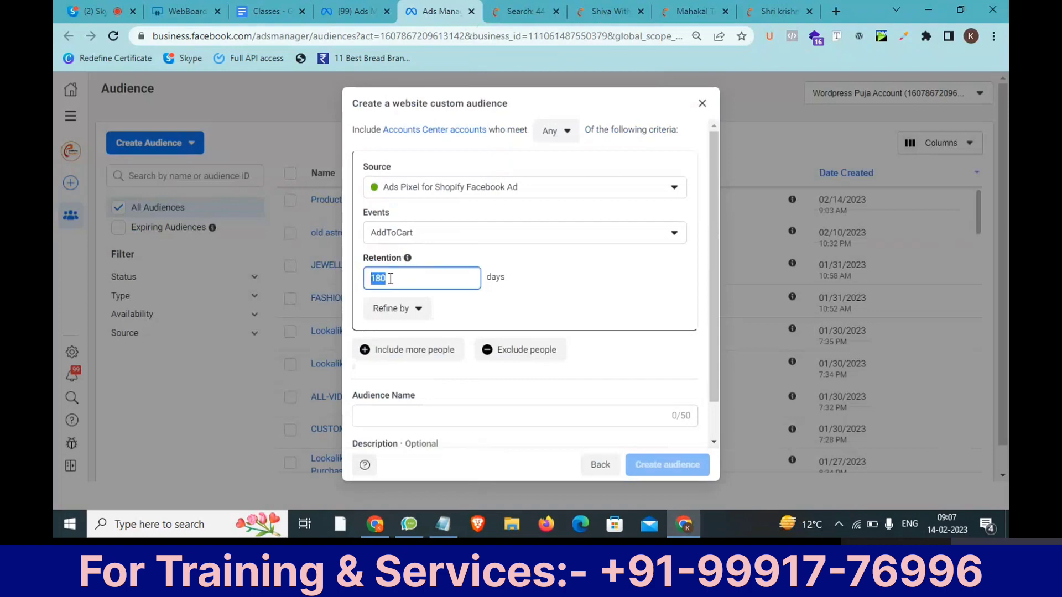
Change the AddToCart retention to 30 days, restore it to 180 days, and highlight the value.
{"action": "type", "text": "30"}
{"action": "double_click", "coordinate": [413, 283]}
{"action": "type", "text": "180"}
{"action": "left_click", "coordinate": [569, 288]}
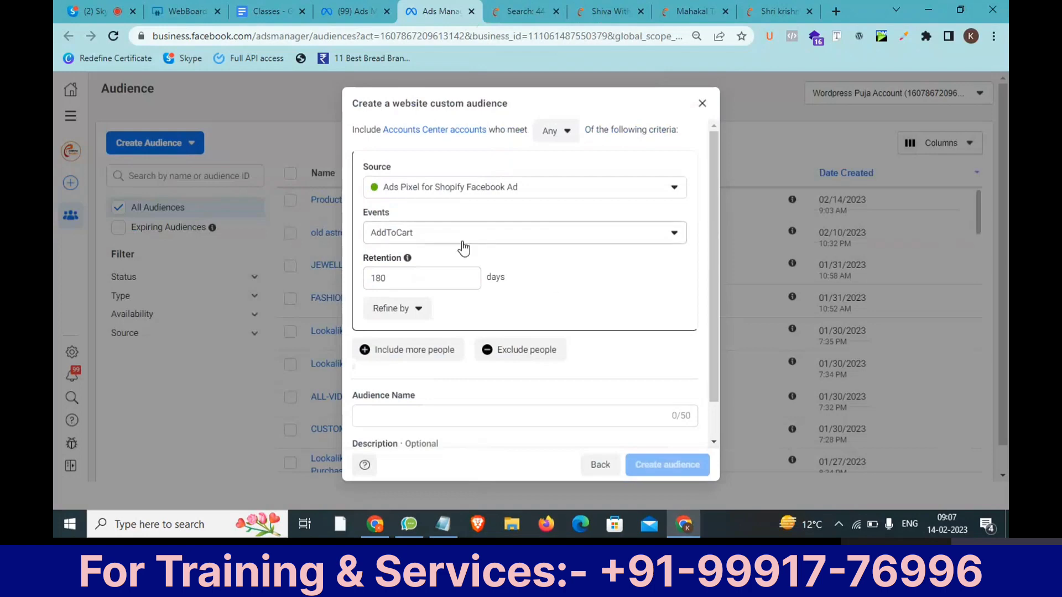
{"action": "double_click", "coordinate": [369, 275]}
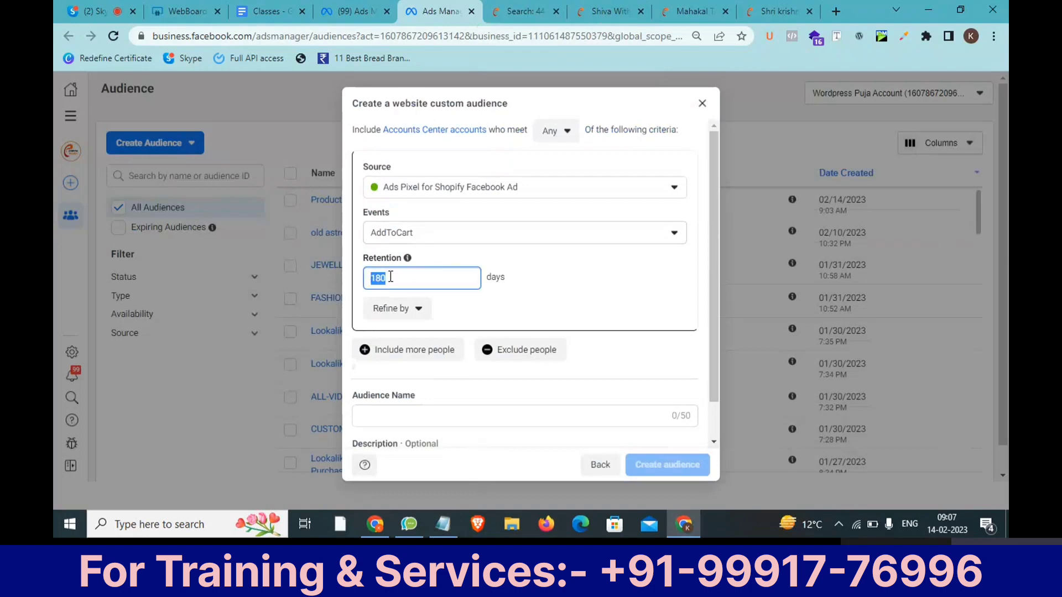
Switch to Notepad, append ">> Retarget" to the "100 Add to cart" line, and highlight its add-to-cart text.
{"action": "left_click", "coordinate": [453, 523]}
{"action": "left_click_drag", "start_coordinate": [729, 257], "coordinate": [490, 258]}
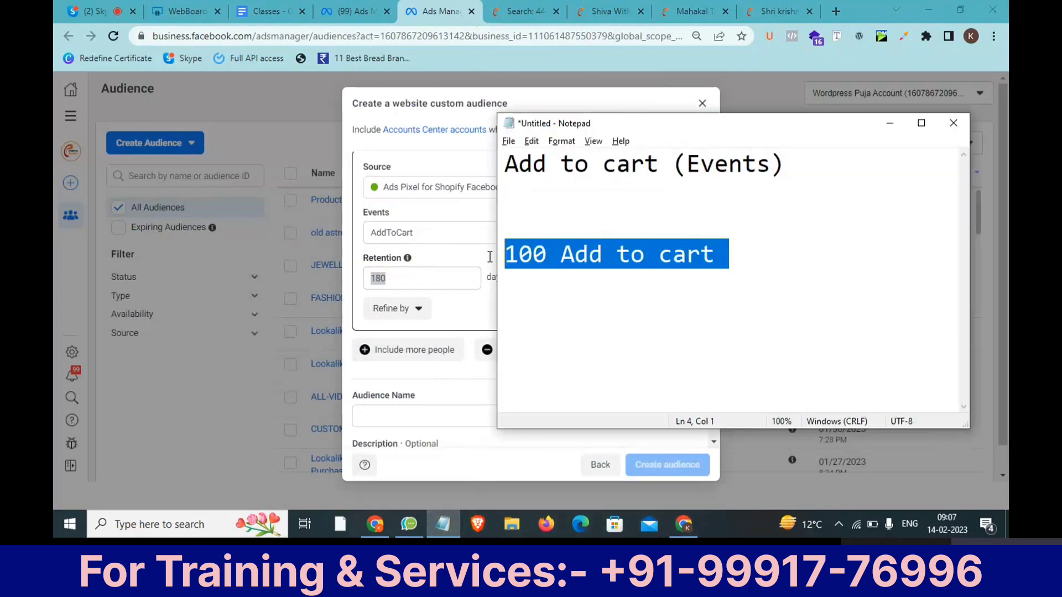
{"action": "left_click", "coordinate": [735, 256]}
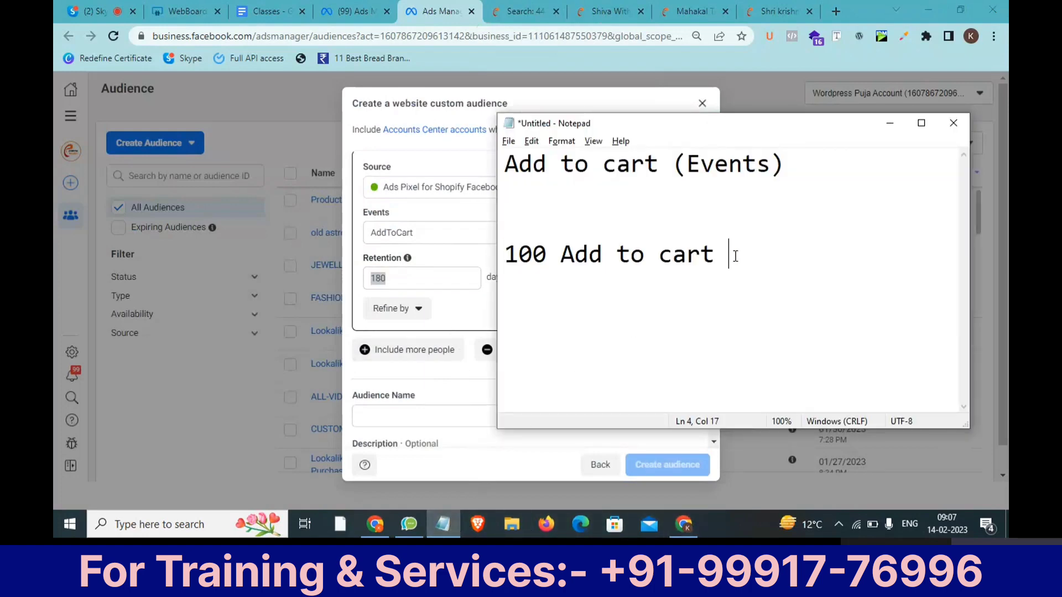
{"action": "type", "text": ">> Retarget"}
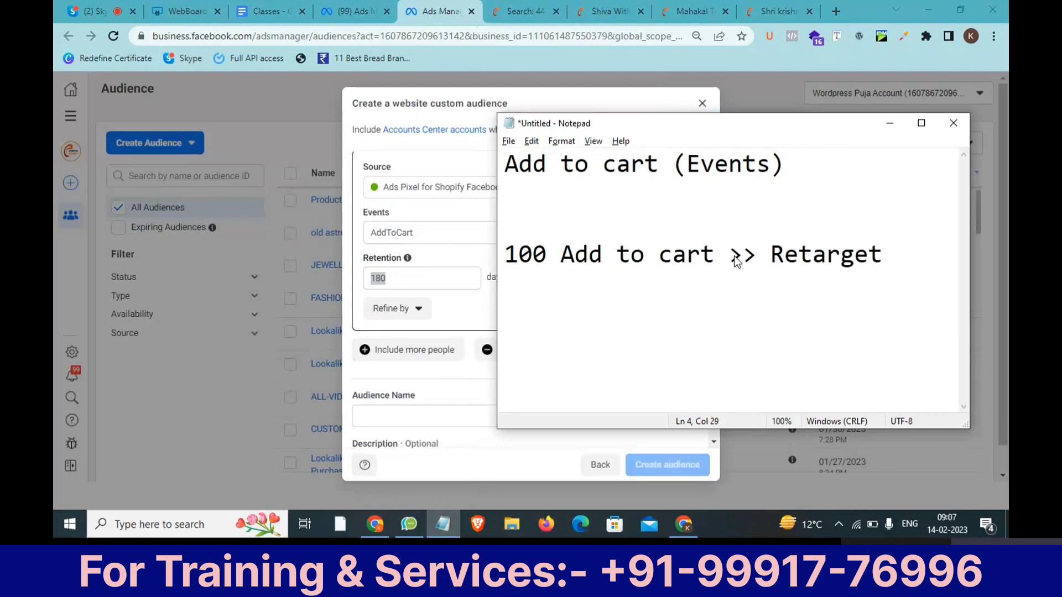
{"action": "left_click_drag", "start_coordinate": [715, 256], "coordinate": [533, 256]}
Add the line "Purchase XXX" after two blank lines below the retarget line.
{"action": "left_click", "coordinate": [897, 264]}
{"action": "key", "text": "Return"}
{"action": "key", "text": "Return"}
{"action": "key", "text": "Return"}
{"action": "type", "text": "Purcha"}
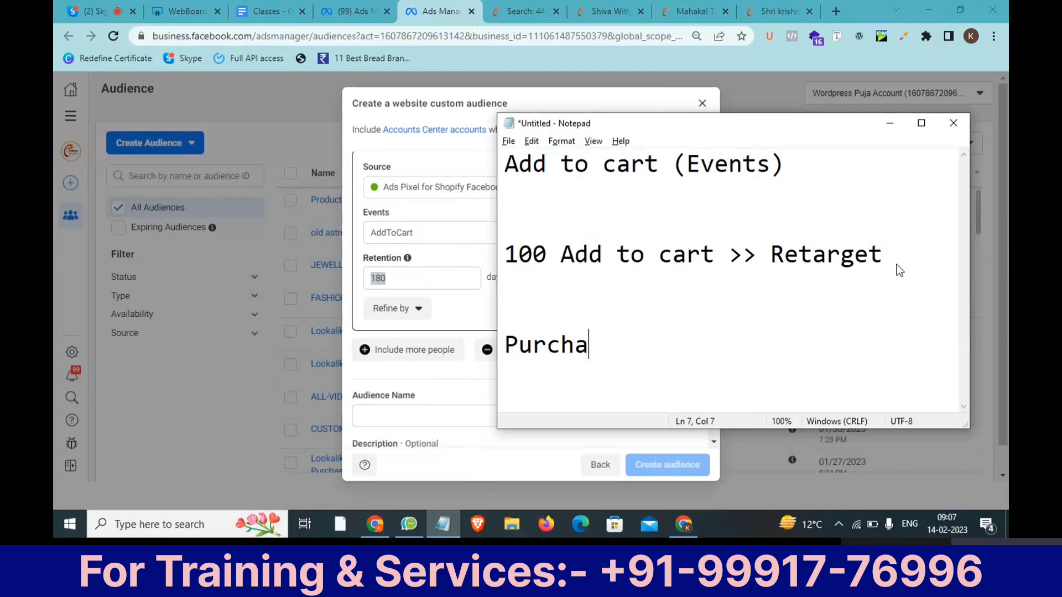
{"action": "type", "text": "se XXX"}
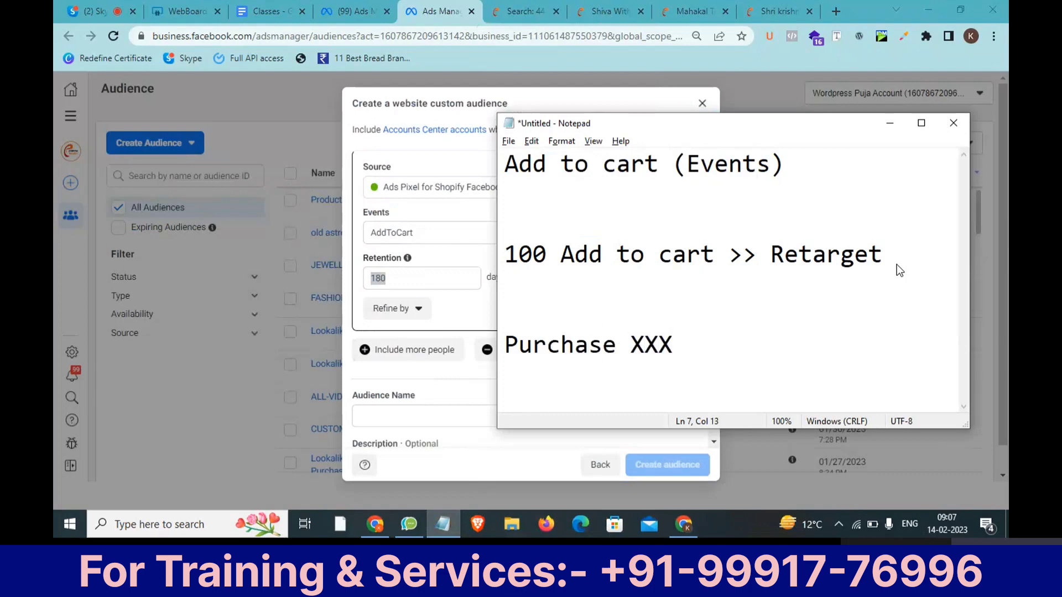
Add the line "Purchase" after two more blank lines, followed by blank lines below it.
{"action": "key", "text": "Return"}
{"action": "key", "text": "Return"}
{"action": "key", "text": "Return"}
{"action": "type", "text": "P"}
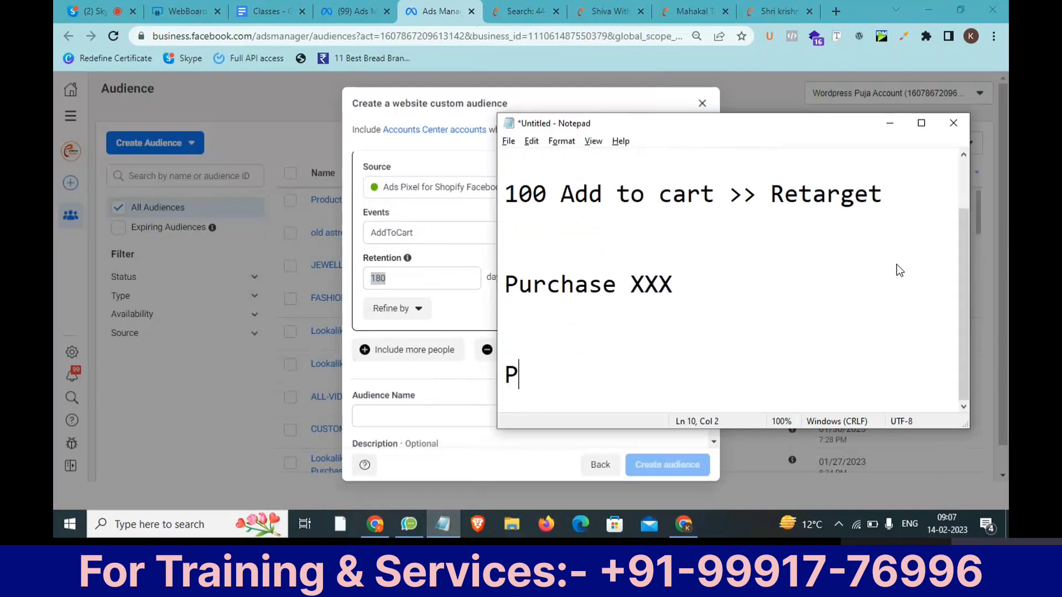
{"action": "type", "text": "urchase"}
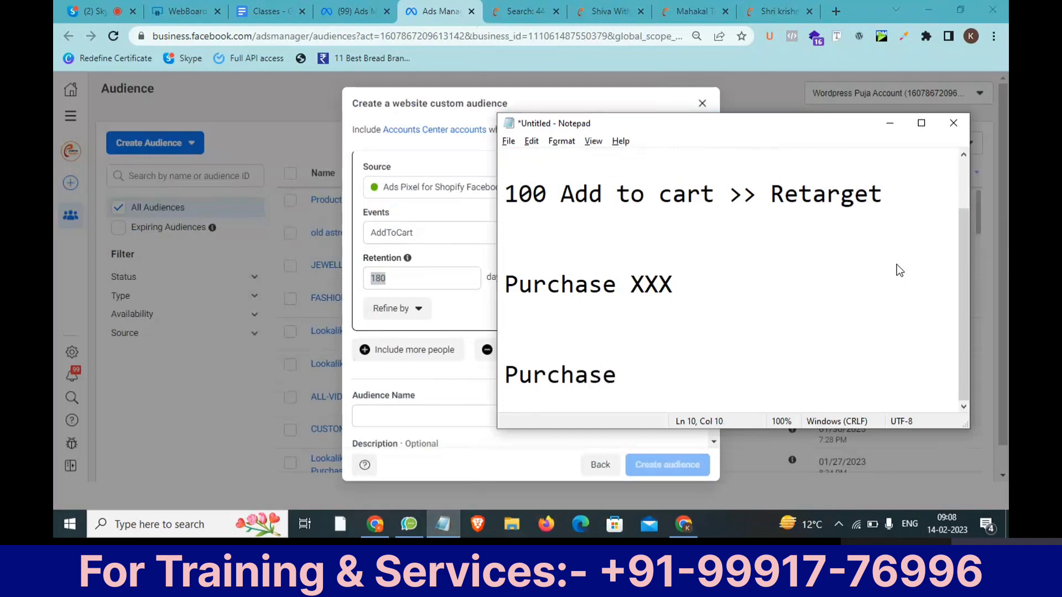
{"action": "key", "text": "Return"}
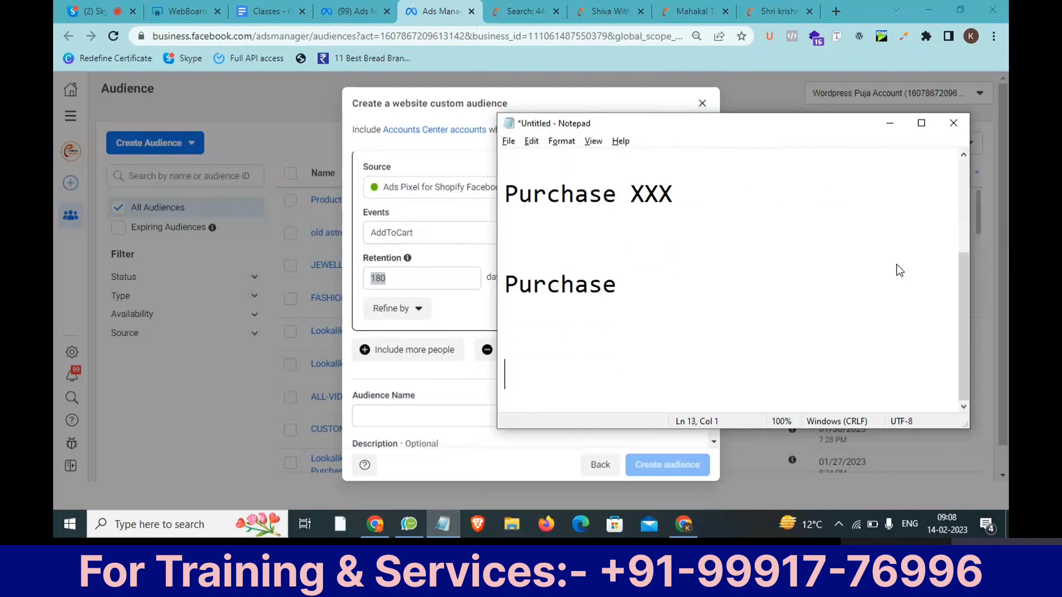
Switch to the website custom audience in Ads Manager and exclude people who triggered the Purchase event.
{"action": "key", "text": "alt+Tab"}
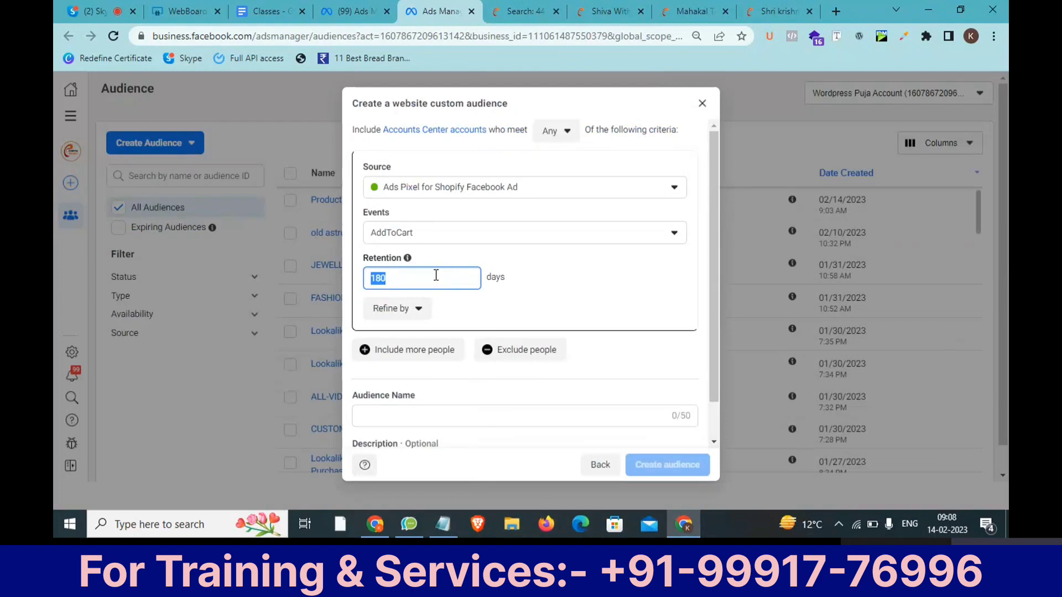
{"action": "left_click", "coordinate": [512, 356]}
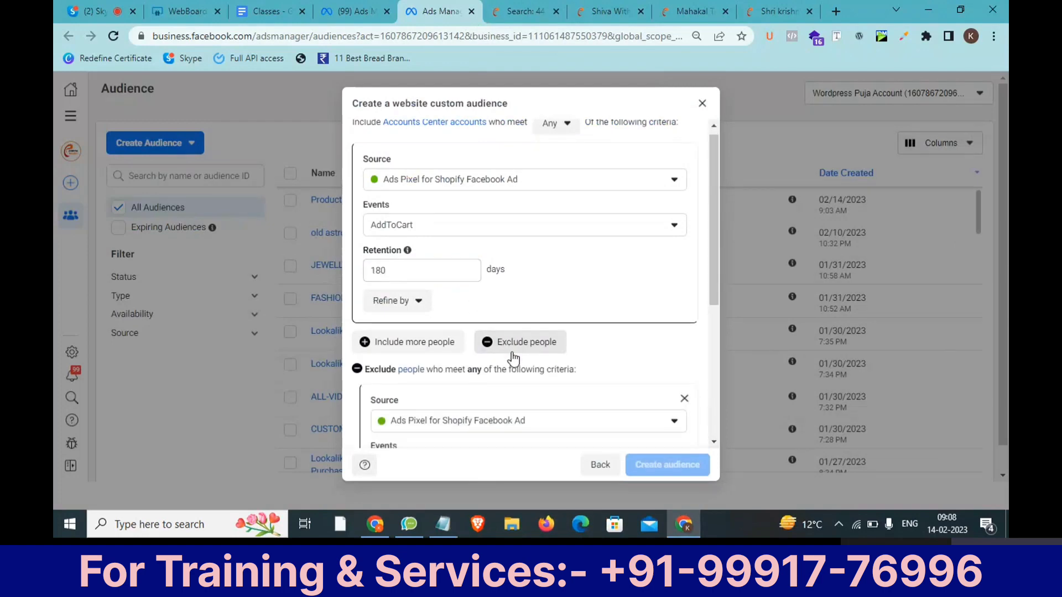
{"action": "left_click", "coordinate": [500, 336]}
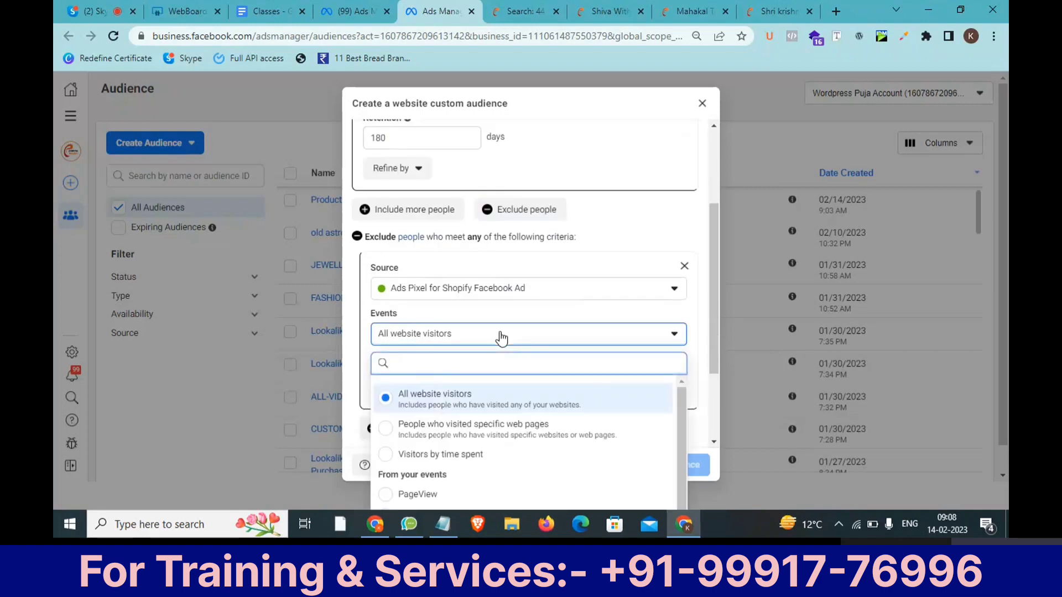
{"action": "scroll", "coordinate": [467, 421], "scroll_direction": "down", "scroll_amount": 1}
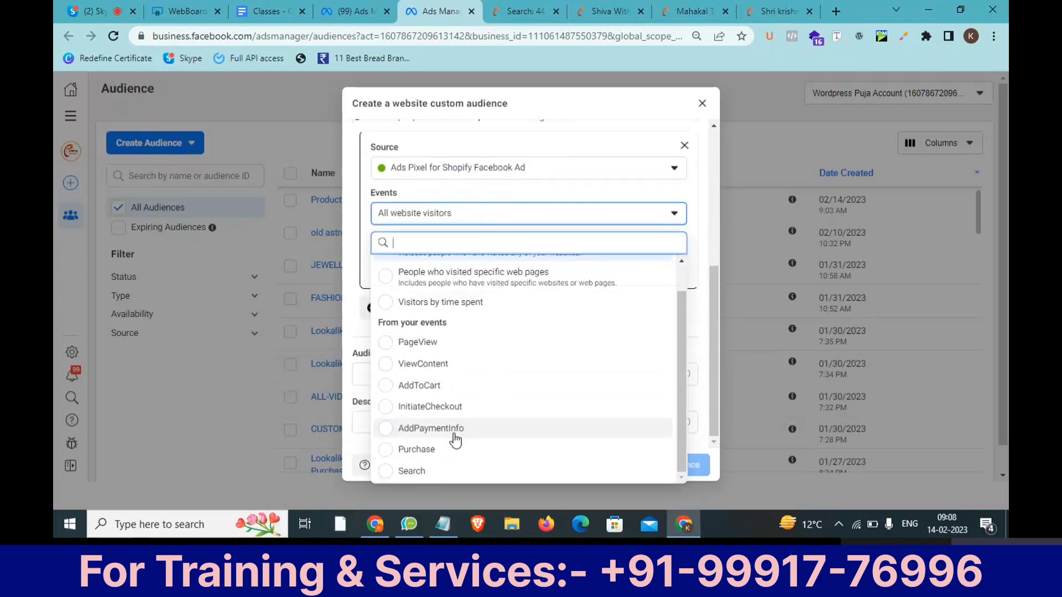
{"action": "left_click", "coordinate": [434, 457]}
{"action": "scroll", "coordinate": [496, 324], "scroll_direction": "down", "scroll_amount": 3}
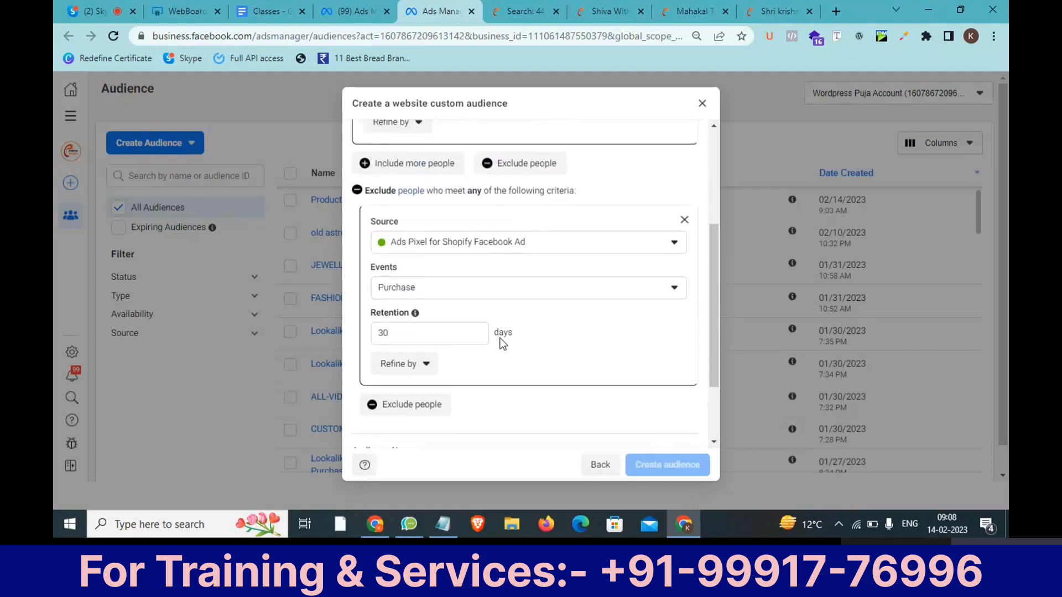
Switch to Notepad and write "100 ATC - 5 Purchase" on the blank line below "Purchase".
{"action": "left_click", "coordinate": [451, 523]}
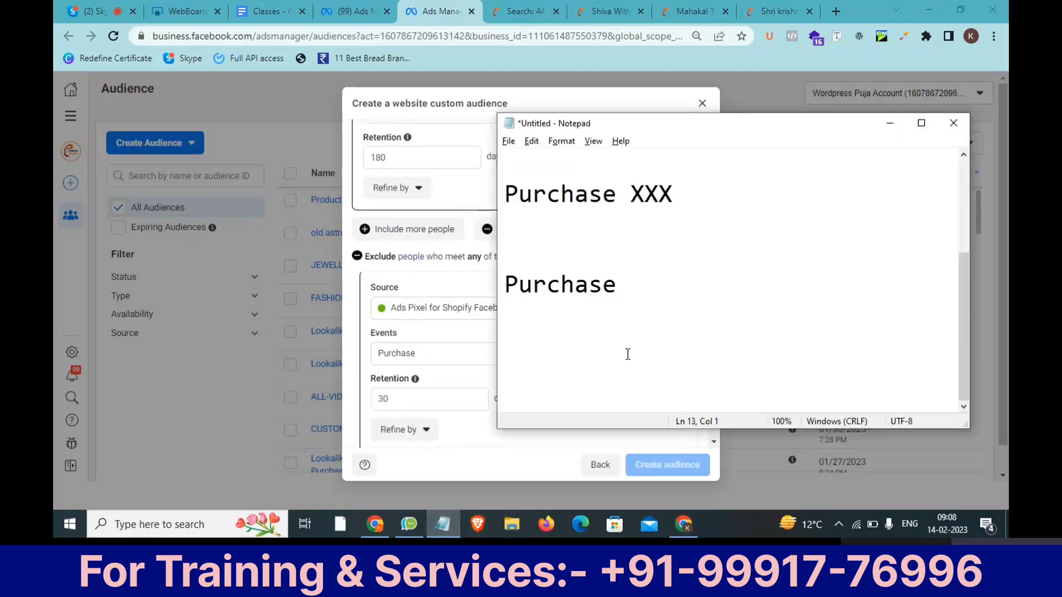
{"action": "type", "text": "100 "}
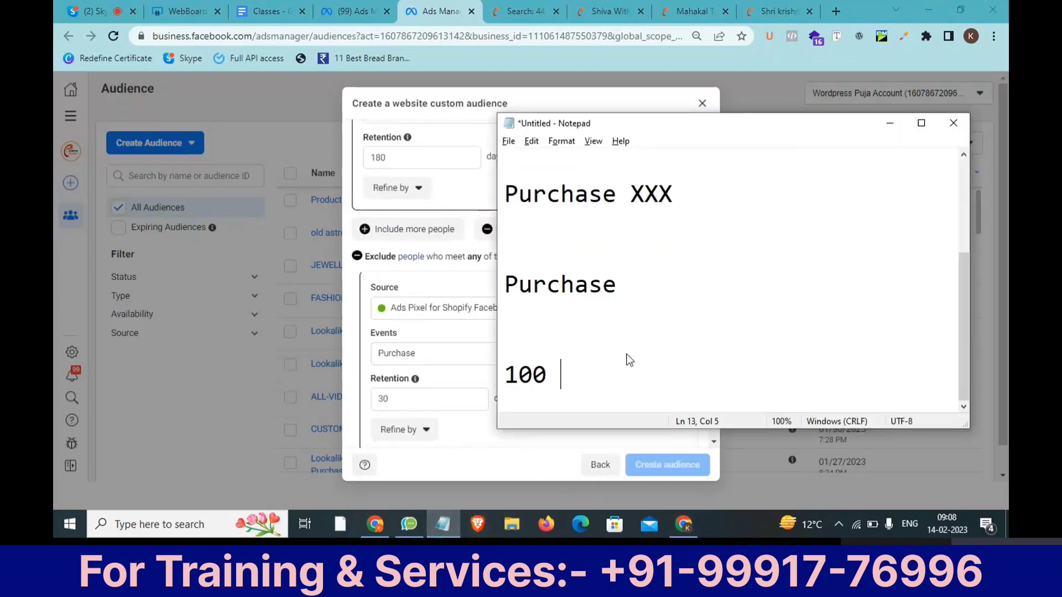
{"action": "type", "text": "ATC - 5 "}
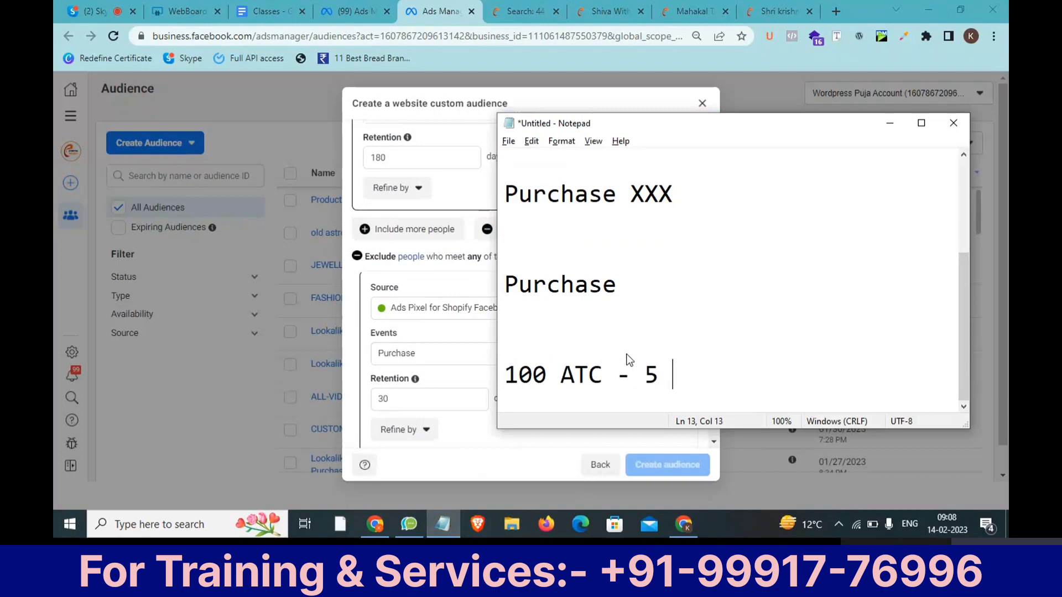
{"action": "type", "text": "Purchase"}
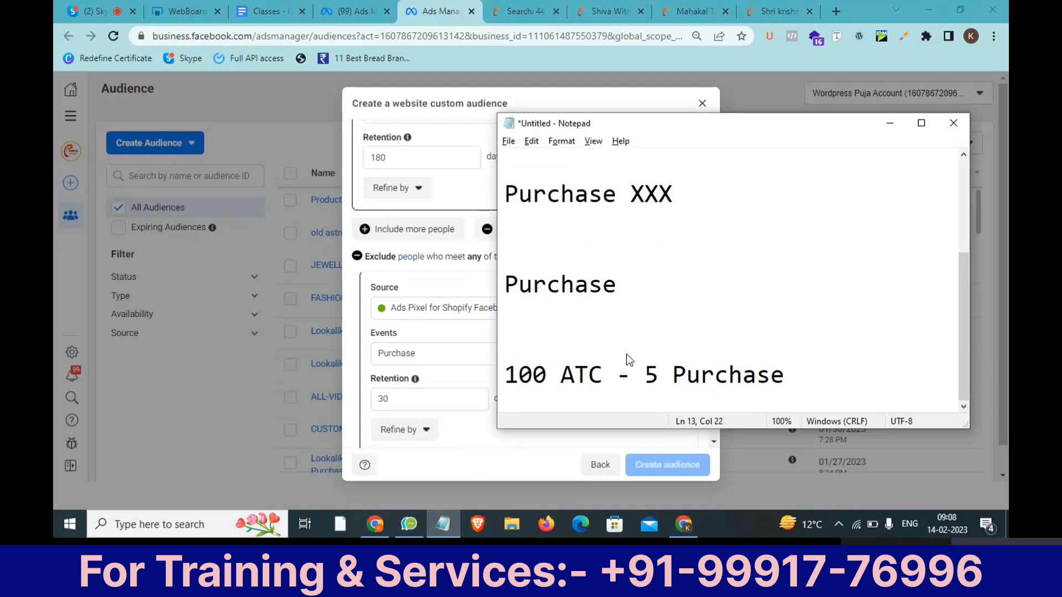
Add the line "95 Retarget" after one blank line, and highlight "5 Purchase" followed by the new line.
{"action": "key", "text": "Return"}
{"action": "key", "text": "Return"}
{"action": "type", "text": "9"}
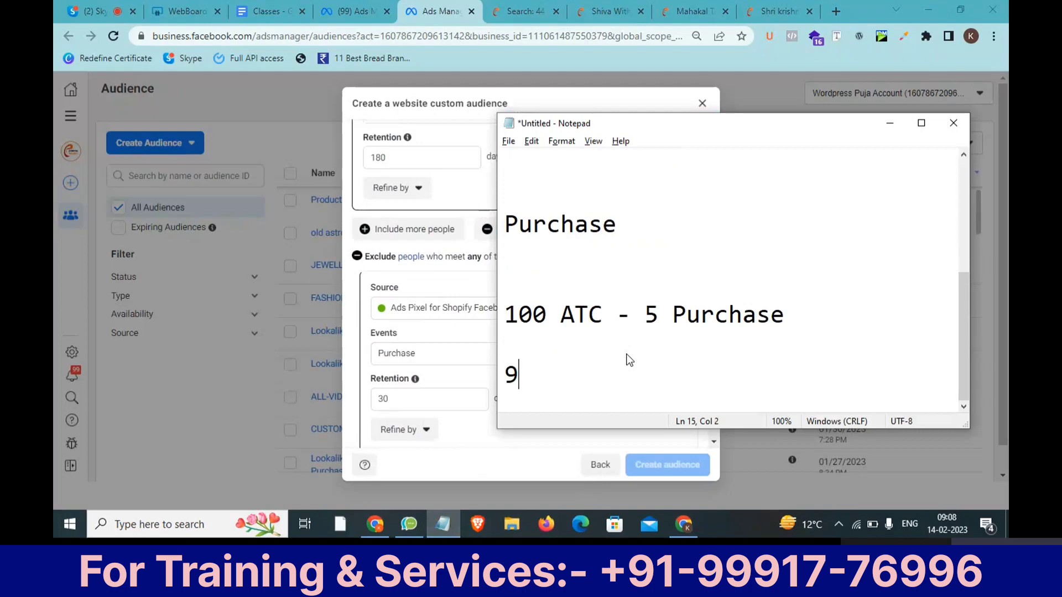
{"action": "type", "text": "5 Retagr"}
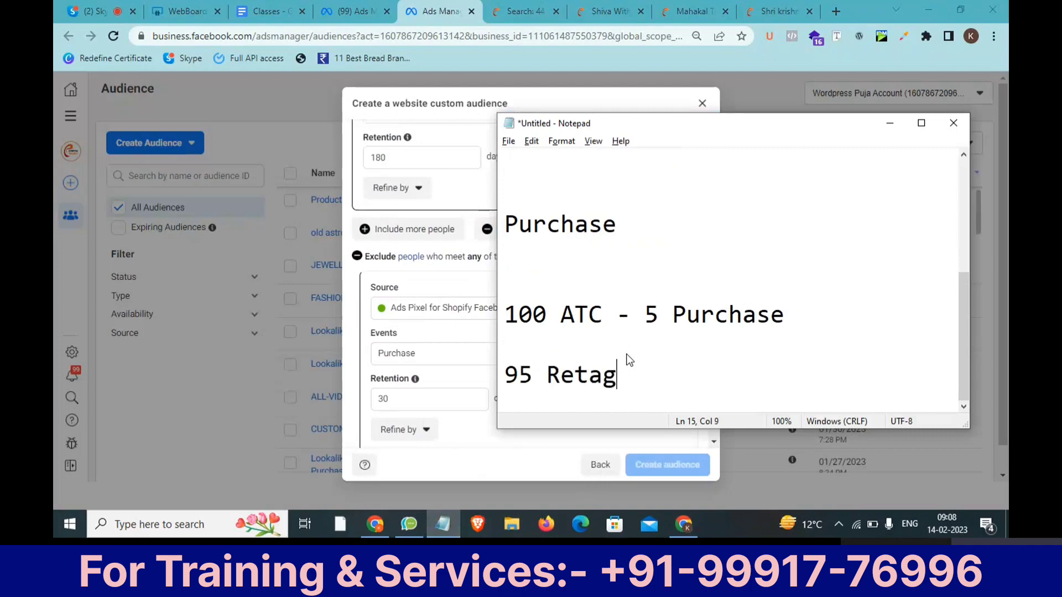
{"action": "key", "text": "BackSpace"}
{"action": "key", "text": "BackSpace"}
{"action": "type", "text": "rget"}
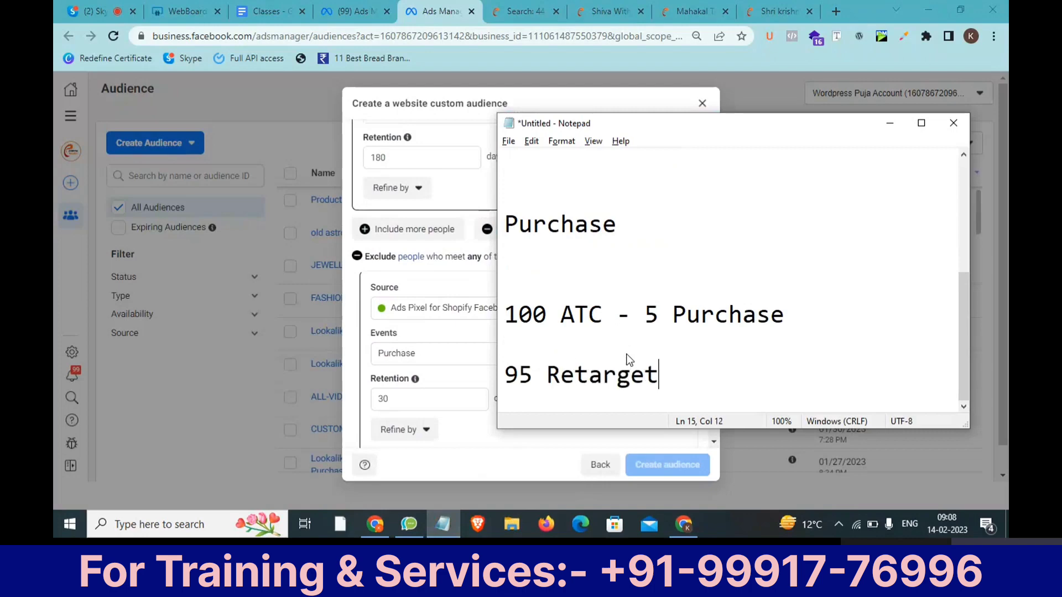
{"action": "scroll", "coordinate": [629, 360], "scroll_direction": "up", "scroll_amount": 1}
{"action": "scroll", "coordinate": [640, 349], "scroll_direction": "down", "scroll_amount": 1}
{"action": "left_click_drag", "start_coordinate": [813, 315], "coordinate": [643, 314]}
{"action": "left_click_drag", "start_coordinate": [674, 375], "coordinate": [494, 377]}
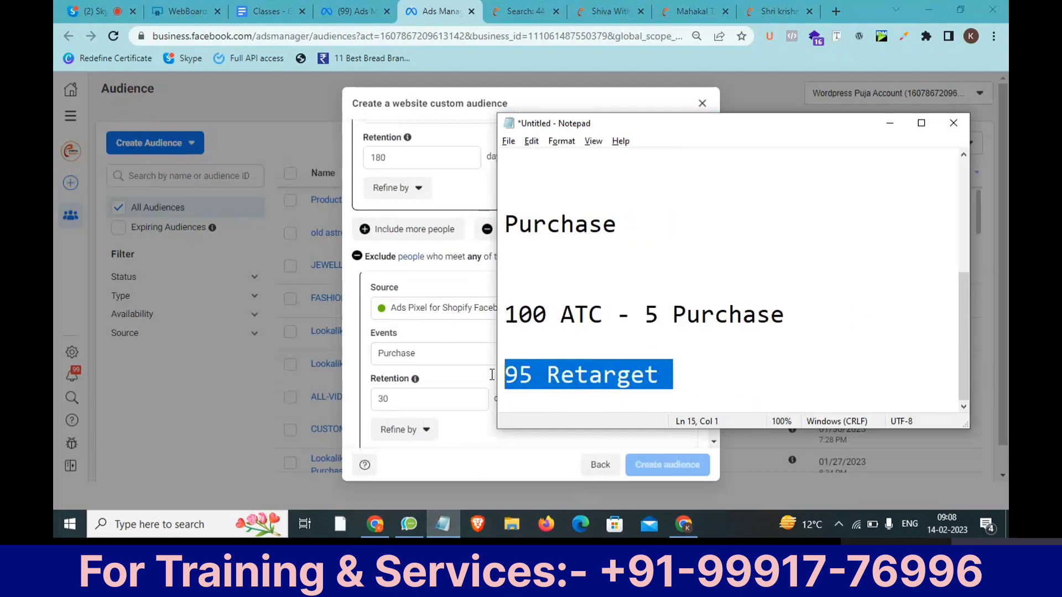
Highlight 5 Purchase in the notes, switch back to Ads Manager and review the retention of the included AddToCart event.
{"action": "left_click_drag", "start_coordinate": [644, 315], "coordinate": [625, 321]}
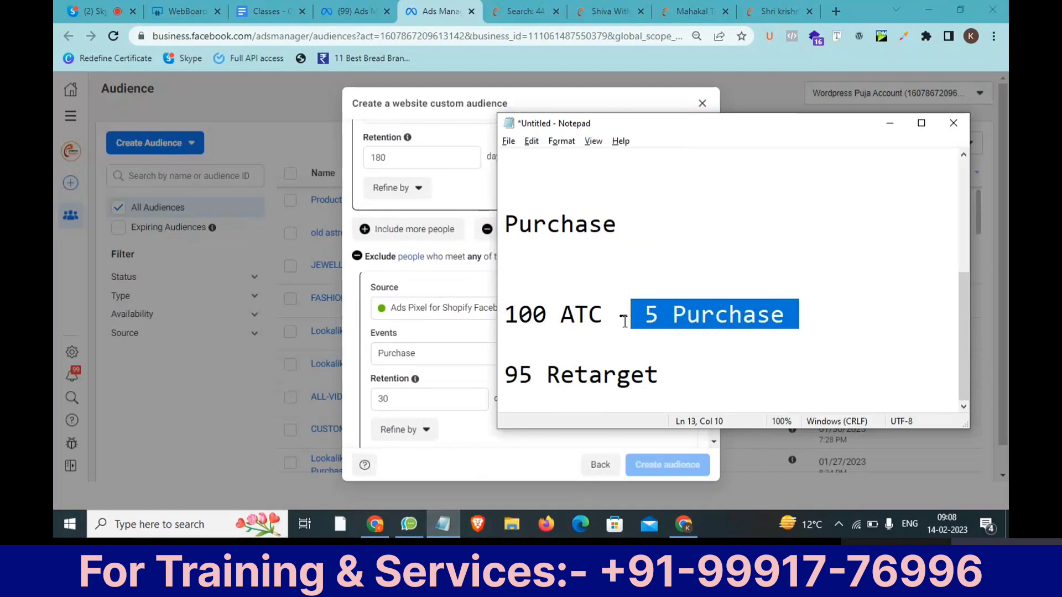
{"action": "left_click", "coordinate": [493, 277]}
{"action": "scroll", "coordinate": [493, 276], "scroll_direction": "up", "scroll_amount": 2}
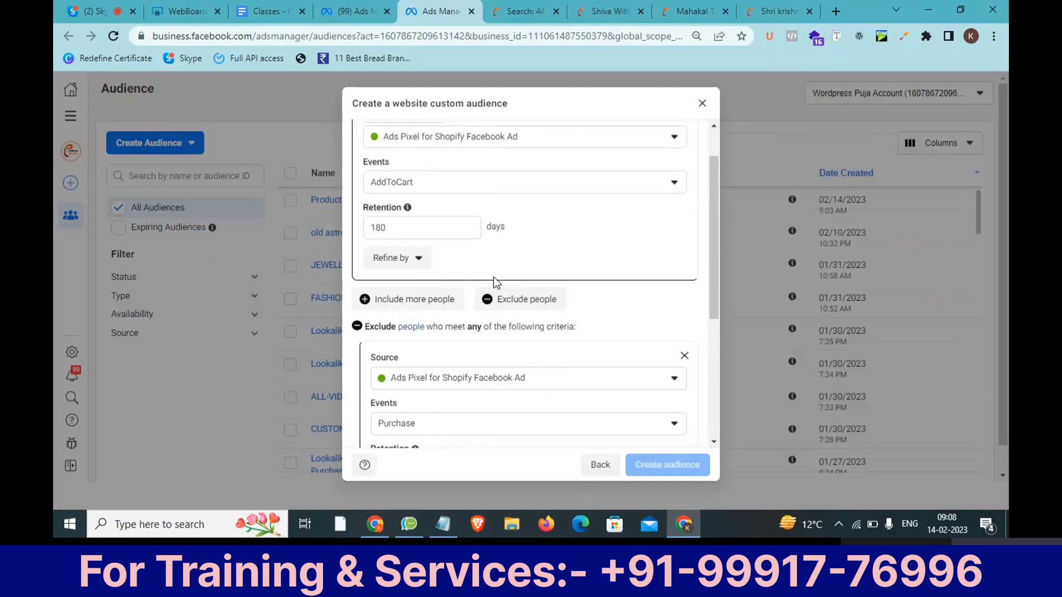
{"action": "left_click", "coordinate": [405, 223]}
{"action": "double_click", "coordinate": [404, 223]}
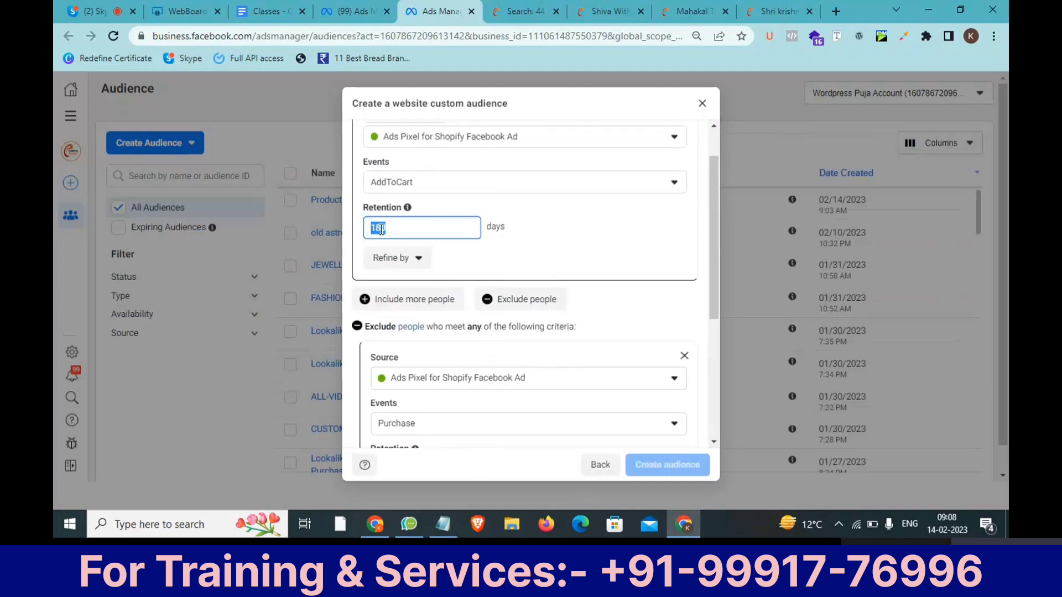
Set the included event to Visitors by time spent and look through its percentile options.
{"action": "scroll", "coordinate": [447, 261], "scroll_direction": "up", "scroll_amount": 1}
{"action": "left_click", "coordinate": [481, 237]}
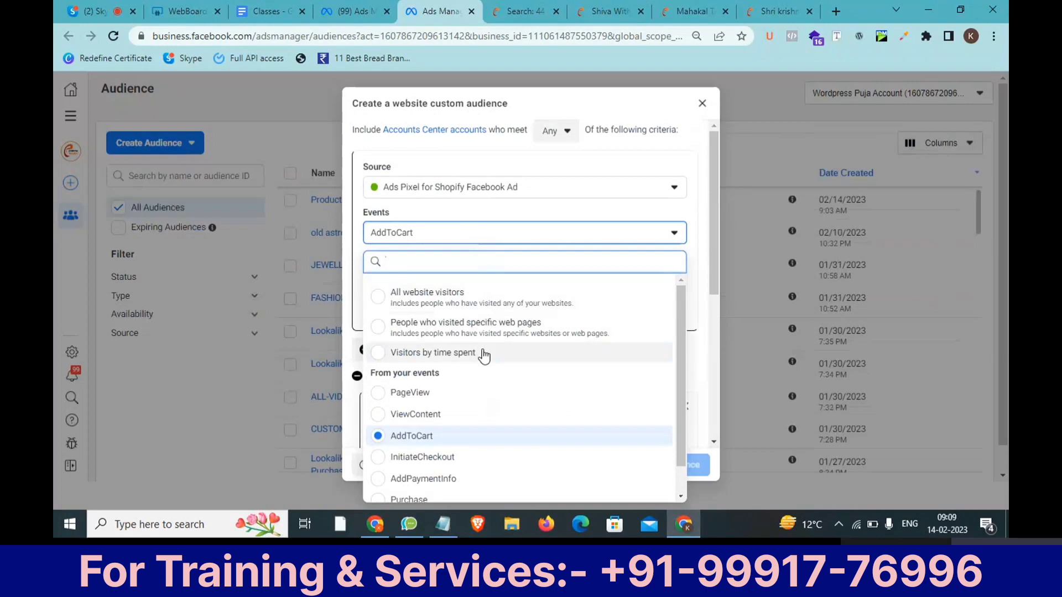
{"action": "left_click", "coordinate": [485, 355]}
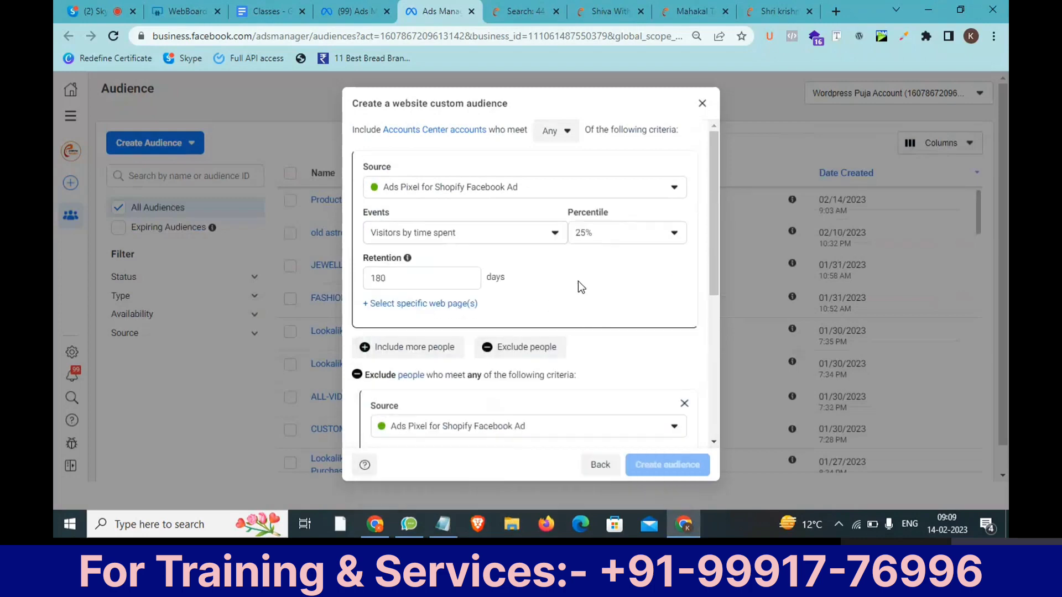
{"action": "left_click", "coordinate": [623, 243]}
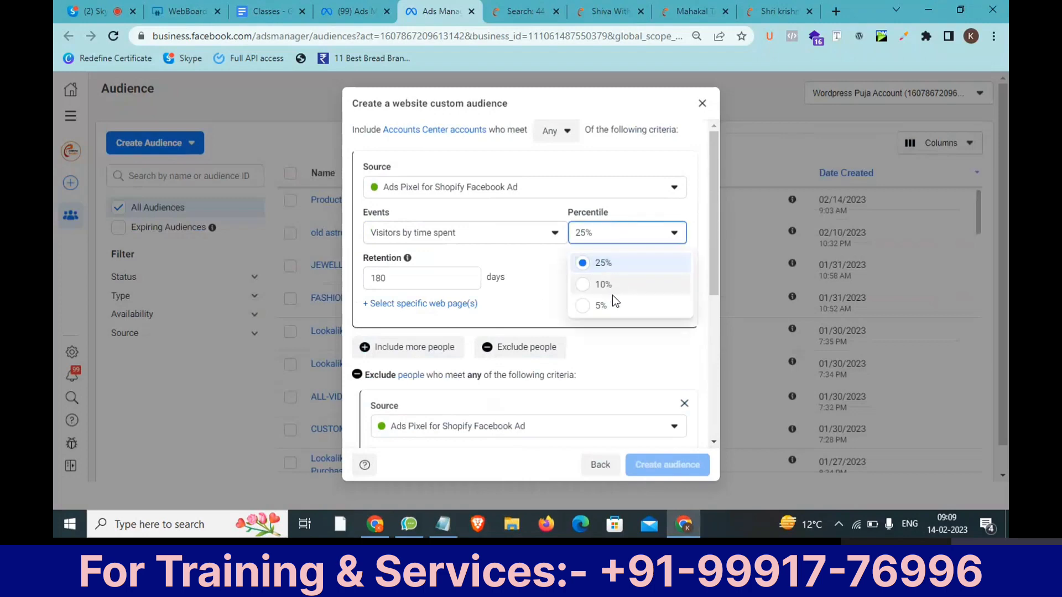
{"action": "left_click", "coordinate": [547, 295]}
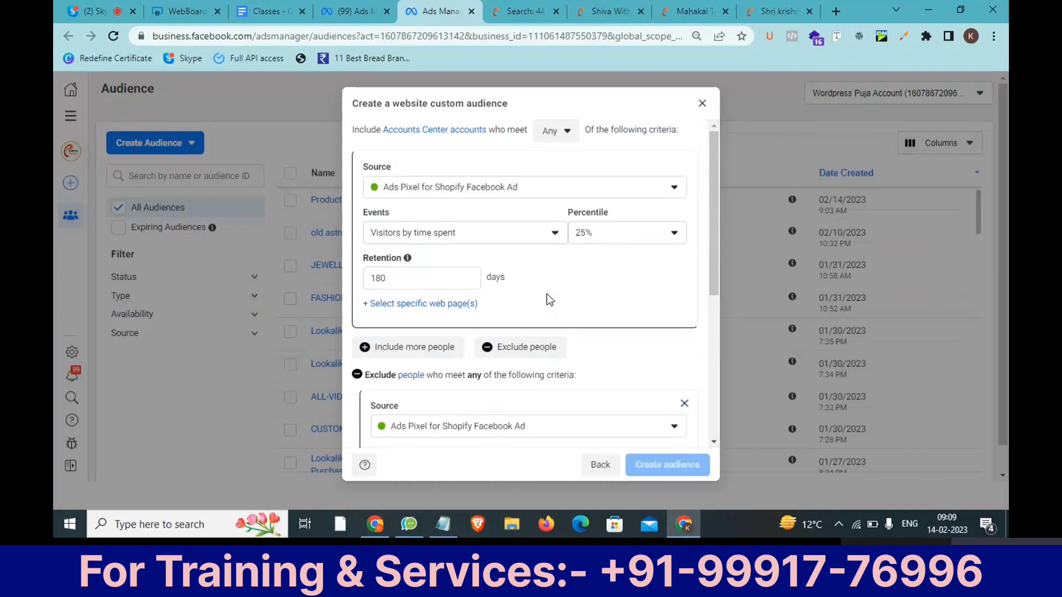
Set the included event to People who visited specific web pages and remove the Purchase exclusion group.
{"action": "left_click", "coordinate": [520, 248]}
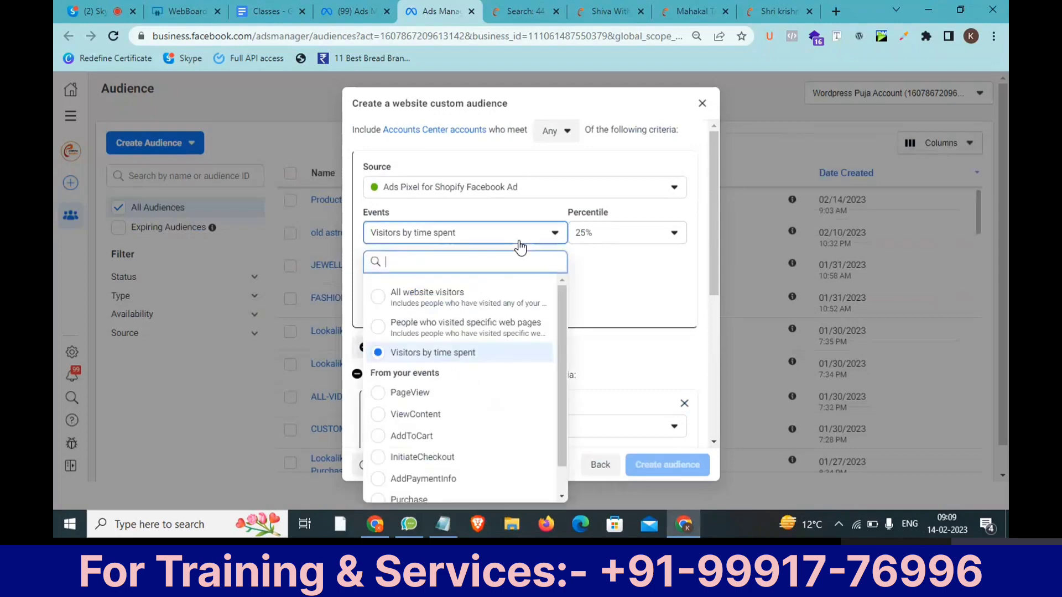
{"action": "left_click", "coordinate": [469, 333]}
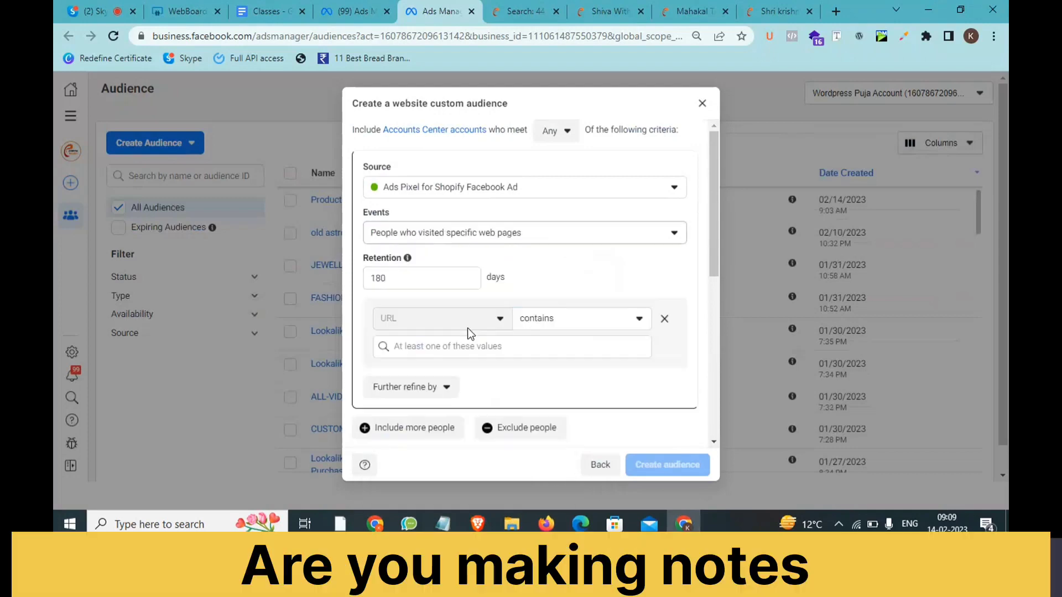
{"action": "left_click", "coordinate": [459, 345]}
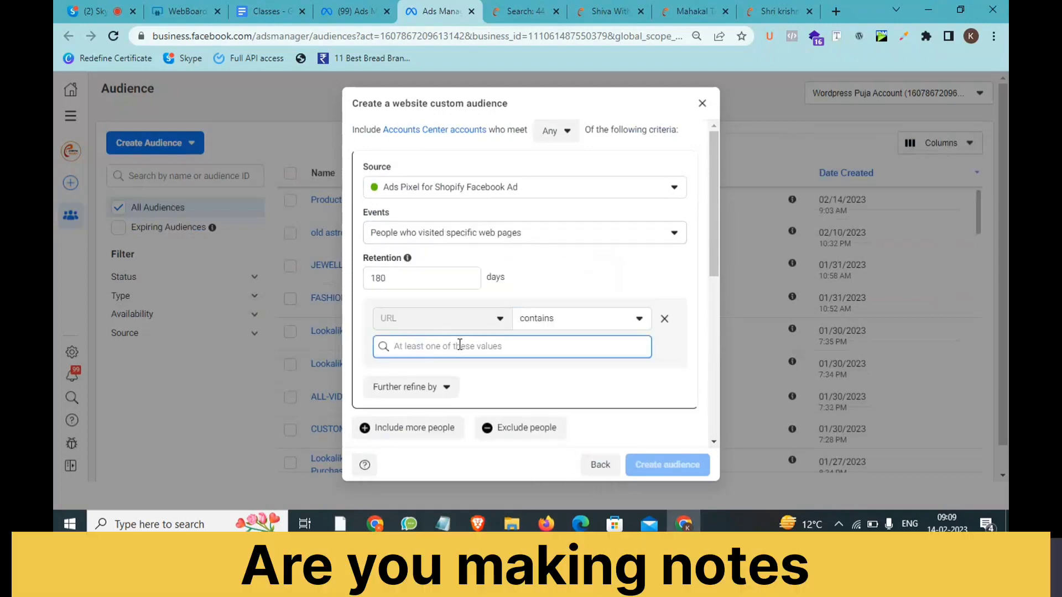
{"action": "scroll", "coordinate": [459, 345], "scroll_direction": "down", "scroll_amount": 3}
{"action": "left_click", "coordinate": [685, 349]}
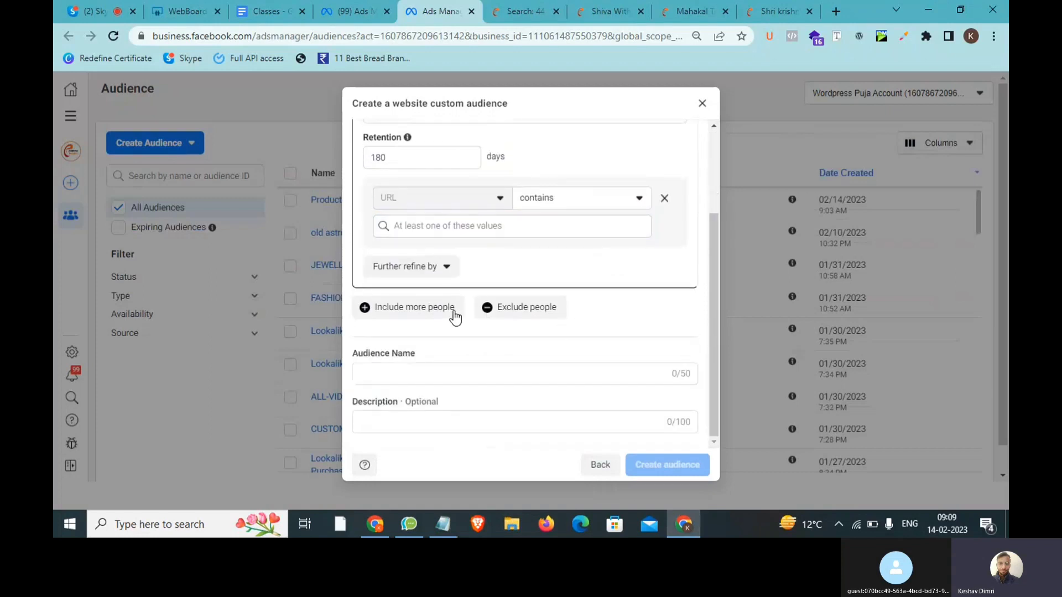
Make the included web page condition match URLs that contain products.
{"action": "scroll", "coordinate": [454, 317], "scroll_direction": "up", "scroll_amount": 4}
{"action": "left_click", "coordinate": [423, 347]}
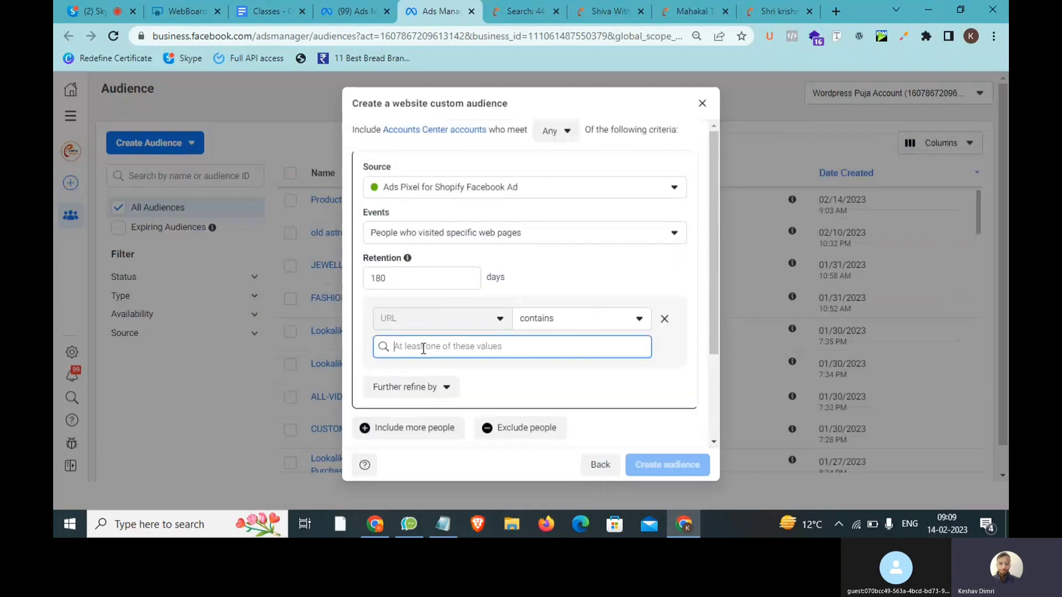
{"action": "type", "text": "Pro"}
{"action": "key", "text": "BackSpace"}
{"action": "key", "text": "BackSpace"}
{"action": "key", "text": "BackSpace"}
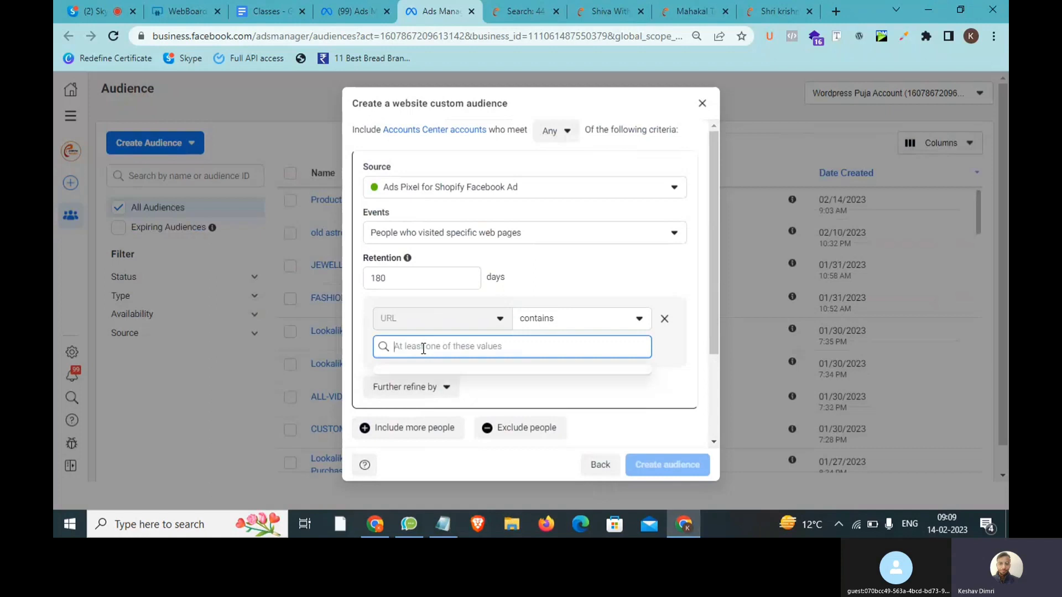
{"action": "type", "text": "product"}
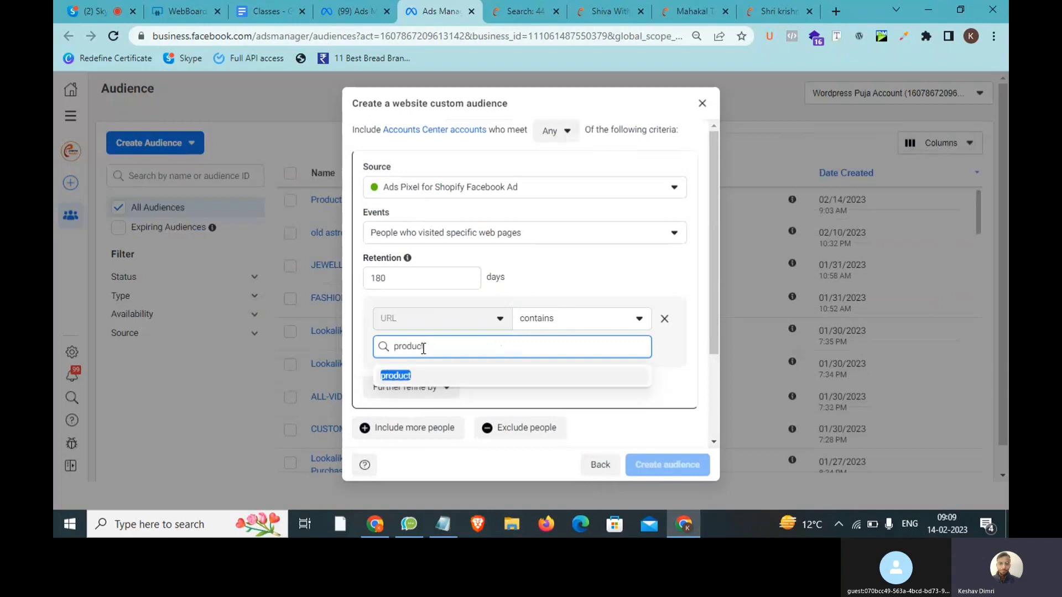
{"action": "type", "text": "s"}
{"action": "left_click", "coordinate": [448, 373]}
Further refine the included web page visitors by device, choosing All Mobile Devices.
{"action": "scroll", "coordinate": [449, 371], "scroll_direction": "down", "scroll_amount": 1}
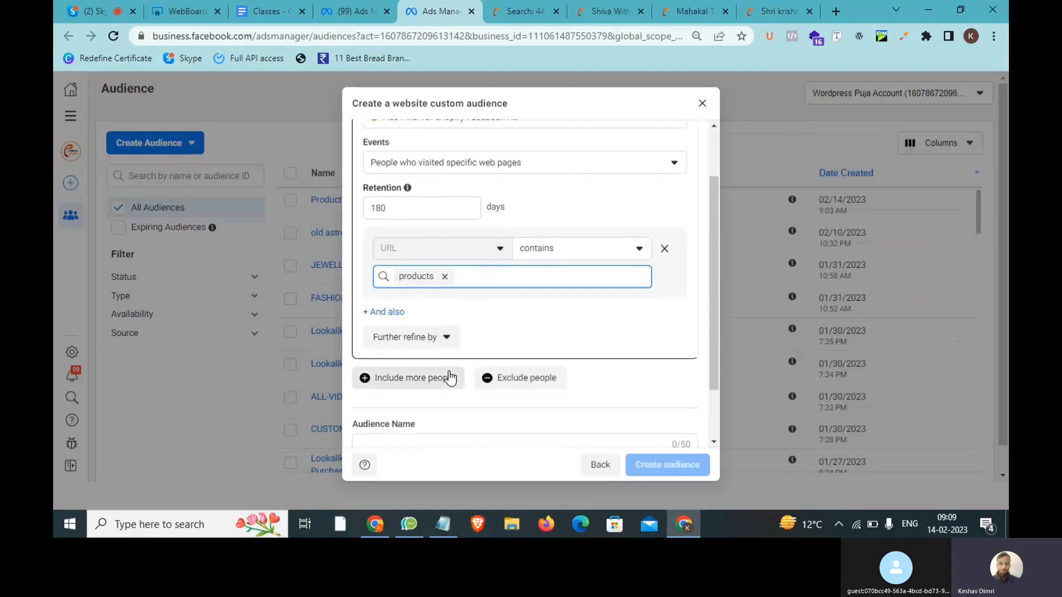
{"action": "left_click", "coordinate": [425, 336]}
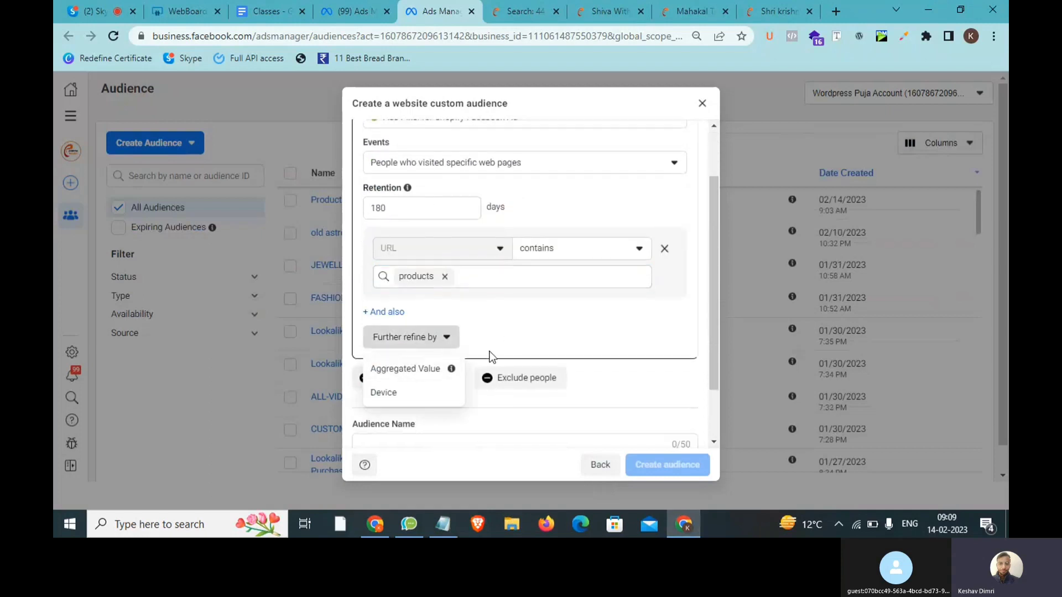
{"action": "left_click", "coordinate": [423, 394]}
{"action": "left_click", "coordinate": [431, 376]}
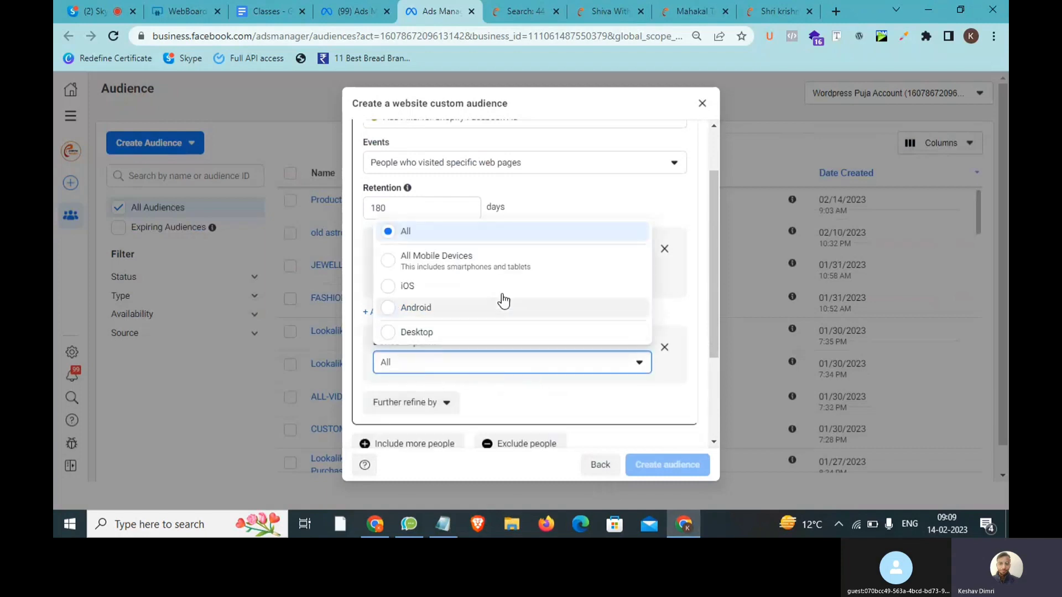
{"action": "left_click", "coordinate": [491, 260]}
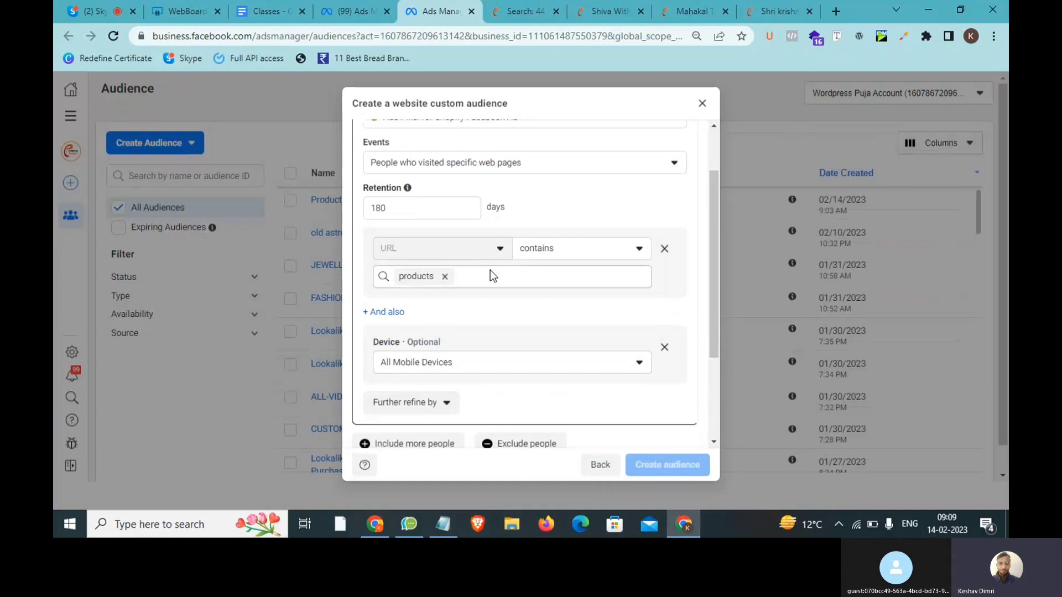
{"action": "scroll", "coordinate": [489, 275], "scroll_direction": "up", "scroll_amount": 3}
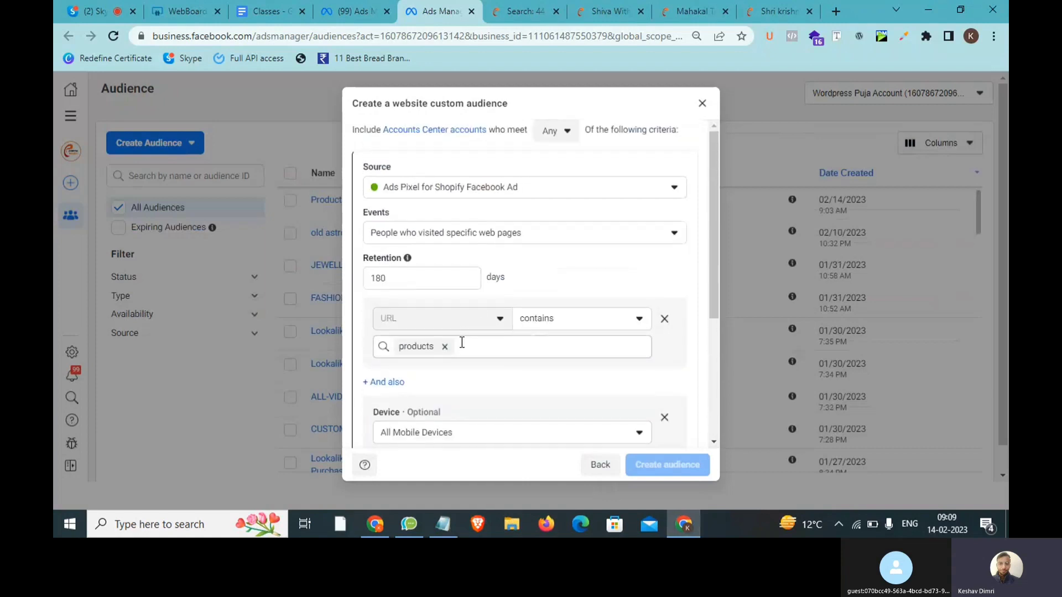
{"action": "scroll", "coordinate": [459, 341], "scroll_direction": "up", "scroll_amount": 2}
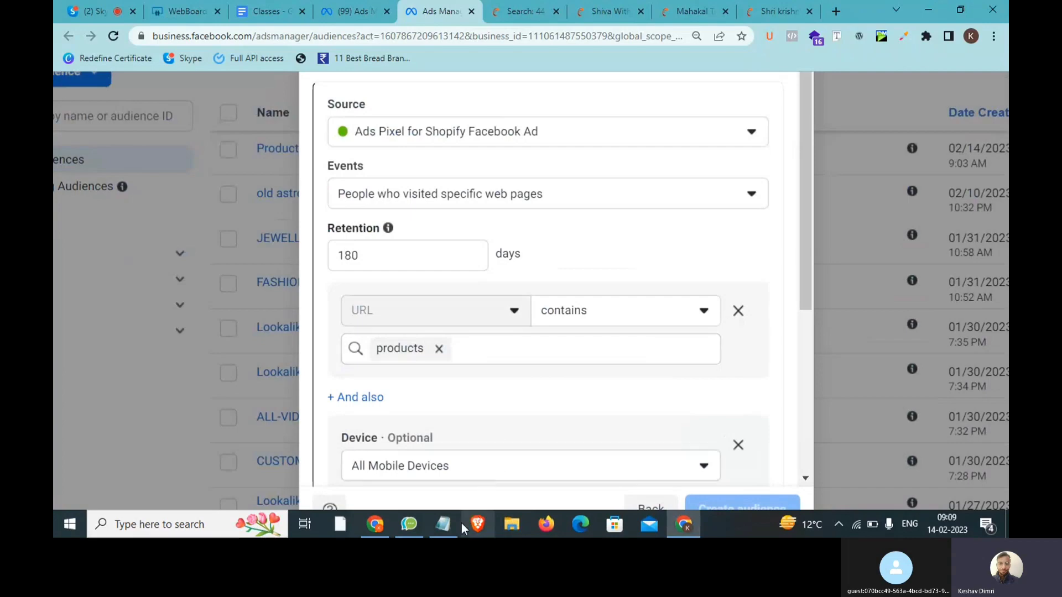
Switch to Notepad and add blank lines below the 95 Retarget note, with 100 on a new line.
{"action": "left_click", "coordinate": [442, 524]}
{"action": "left_click", "coordinate": [660, 385]}
{"action": "key", "text": "Return"}
{"action": "key", "text": "Return"}
{"action": "key", "text": "Return"}
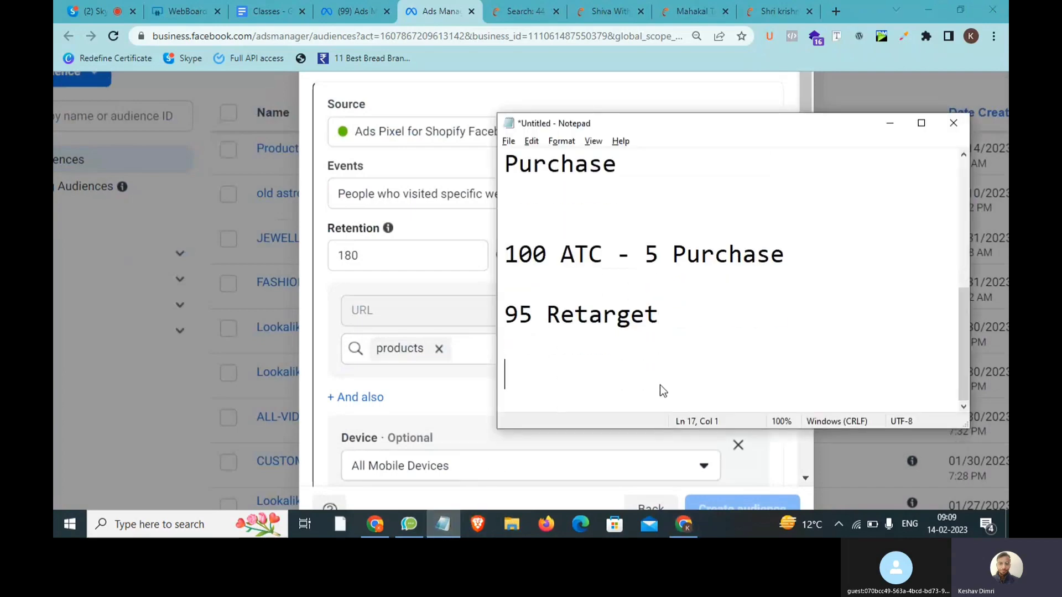
{"action": "type", "text": "100"}
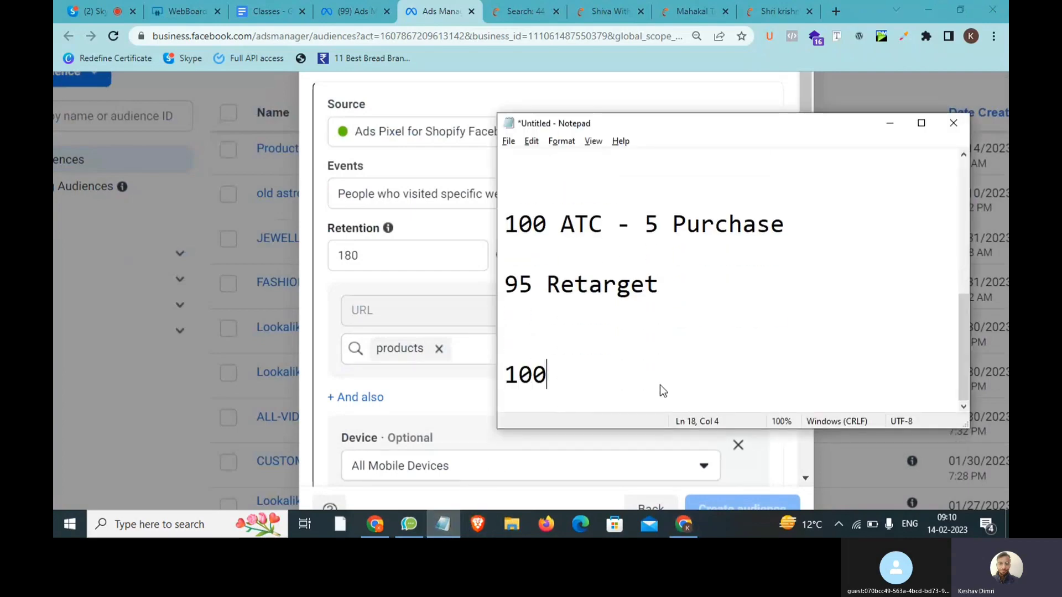
{"action": "key", "text": "Home"}
{"action": "key", "text": "Return"}
{"action": "key", "text": "Return"}
{"action": "key", "text": "Return"}
{"action": "key", "text": "Return"}
{"action": "key", "text": "Return"}
{"action": "key", "text": "Return"}
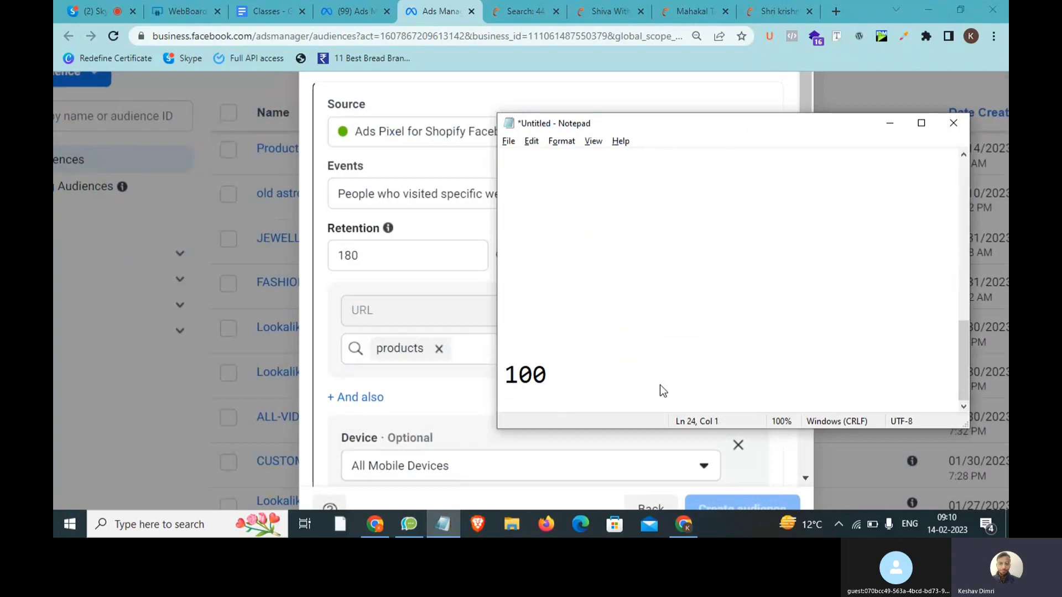
{"action": "key", "text": "Right"}
{"action": "key", "text": "Right"}
{"action": "key", "text": "Return"}
{"action": "key", "text": "End"}
{"action": "key", "text": "Return"}
{"action": "key", "text": "Return"}
{"action": "key", "text": "Return"}
{"action": "key", "text": "Return"}
{"action": "key", "text": "Return"}
{"action": "key", "text": "BackSpace"}
{"action": "key", "text": "BackSpace"}
{"action": "key", "text": "BackSpace"}
{"action": "key", "text": "BackSpace"}
{"action": "key", "text": "BackSpace"}
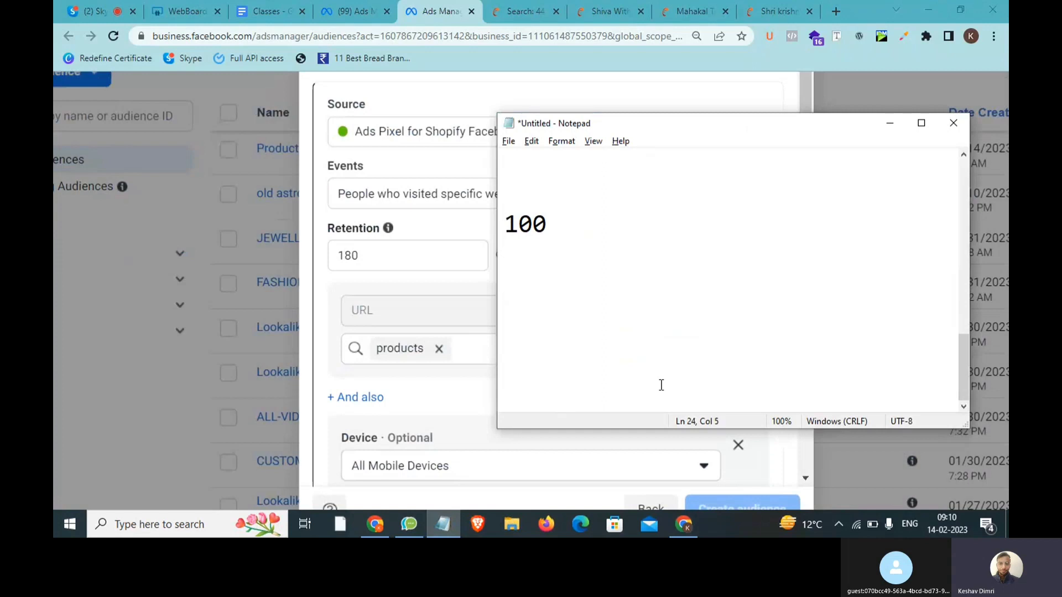
Replace the lone 100 in the notes with the heading "Specific >> Products".
{"action": "type", "text": "Spe"}
{"action": "key", "text": "shift+Home"}
{"action": "type", "text": "Specigi"}
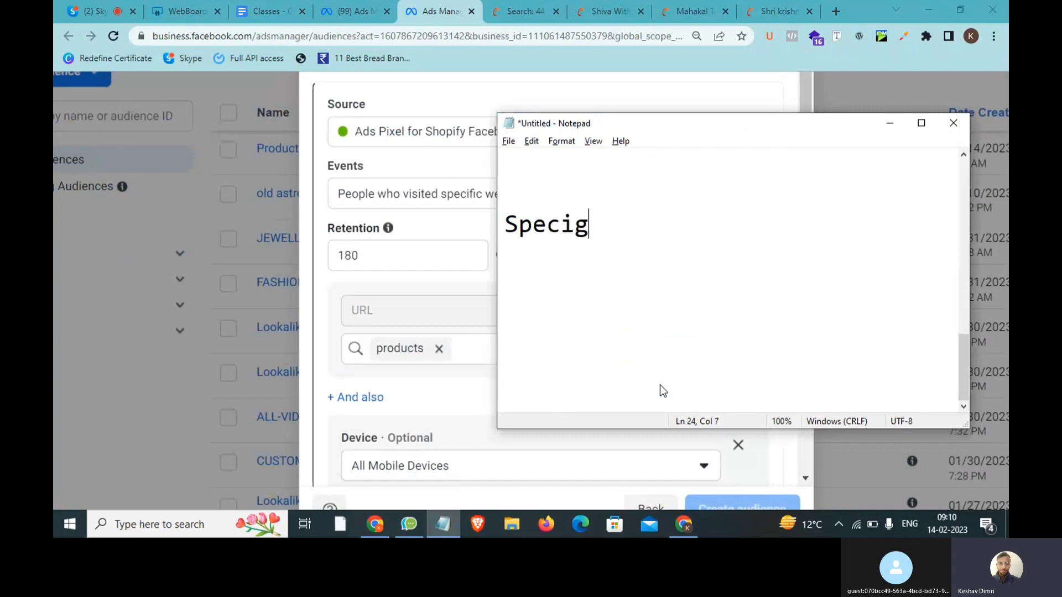
{"action": "key", "text": "BackSpace"}
{"action": "key", "text": "BackSpace"}
{"action": "type", "text": "fic"}
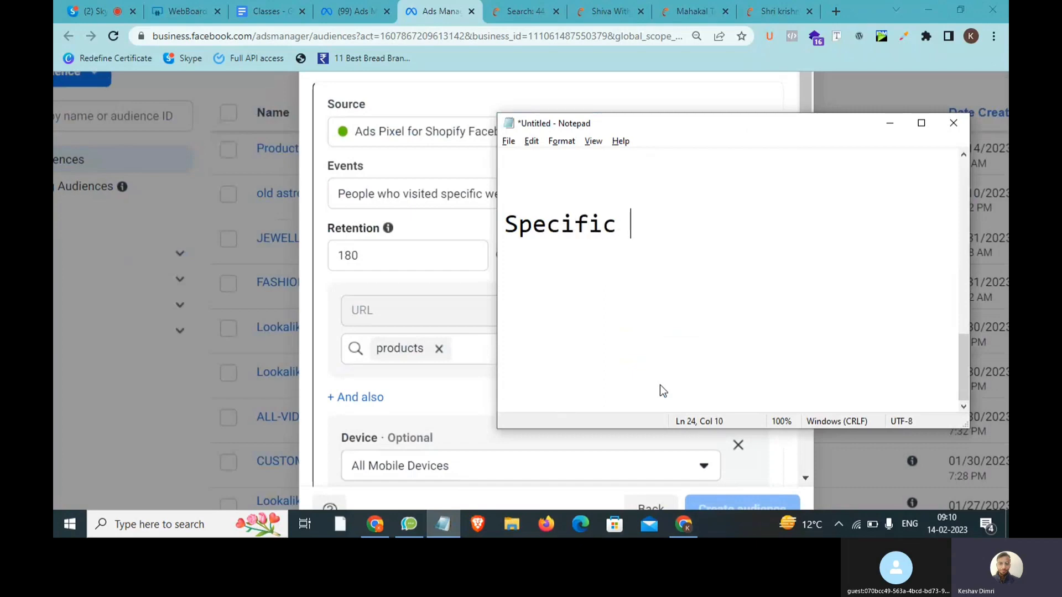
{"action": "type", "text": " >> Product"}
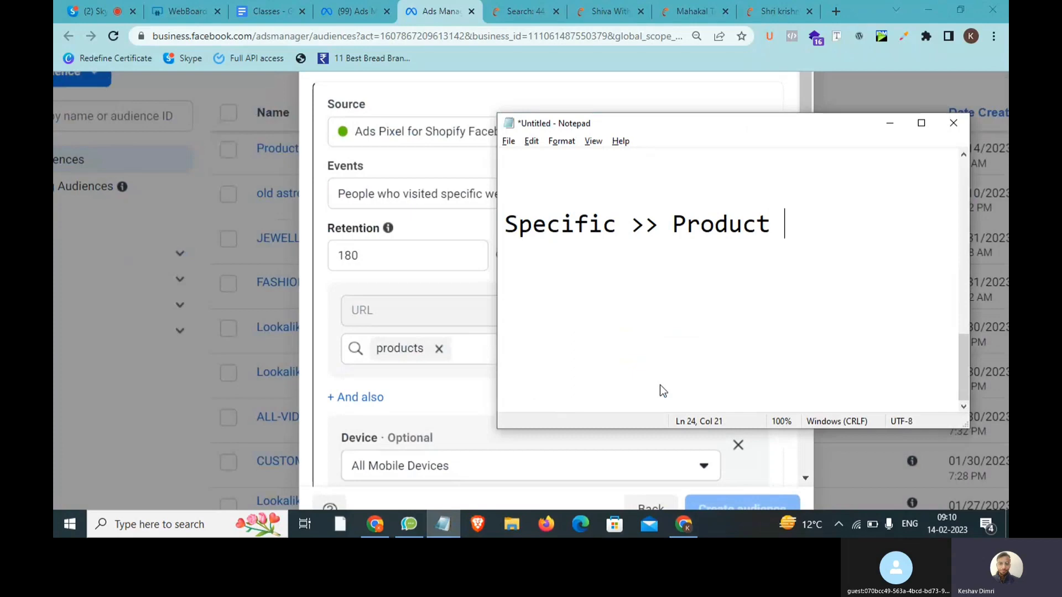
{"action": "key", "text": "BackSpace"}
{"action": "type", "text": "s"}
Add the line "100 Products (80 People Mobile)" below the Specific >> Products heading, separated by a blank line.
{"action": "key", "text": "Return"}
{"action": "key", "text": "Return"}
{"action": "type", "text": "100"}
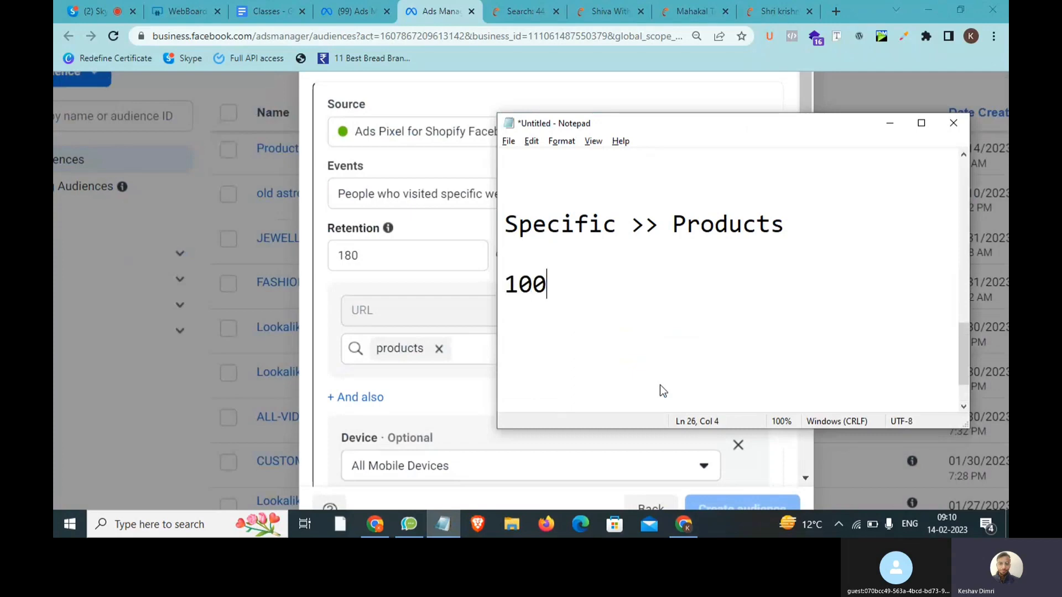
{"action": "type", "text": " Products"}
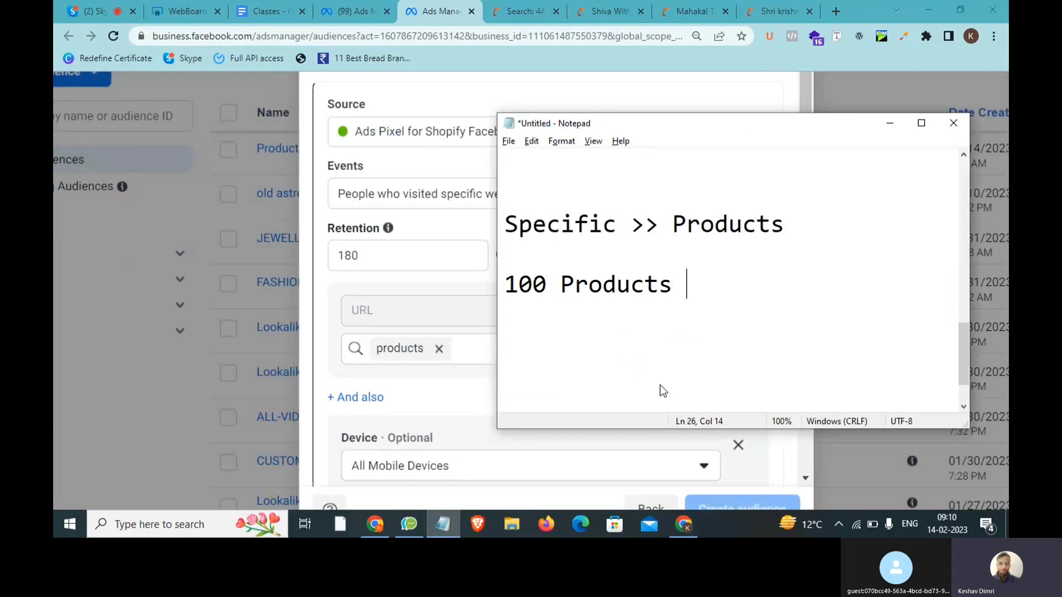
{"action": "type", "text": "(80 Peo"}
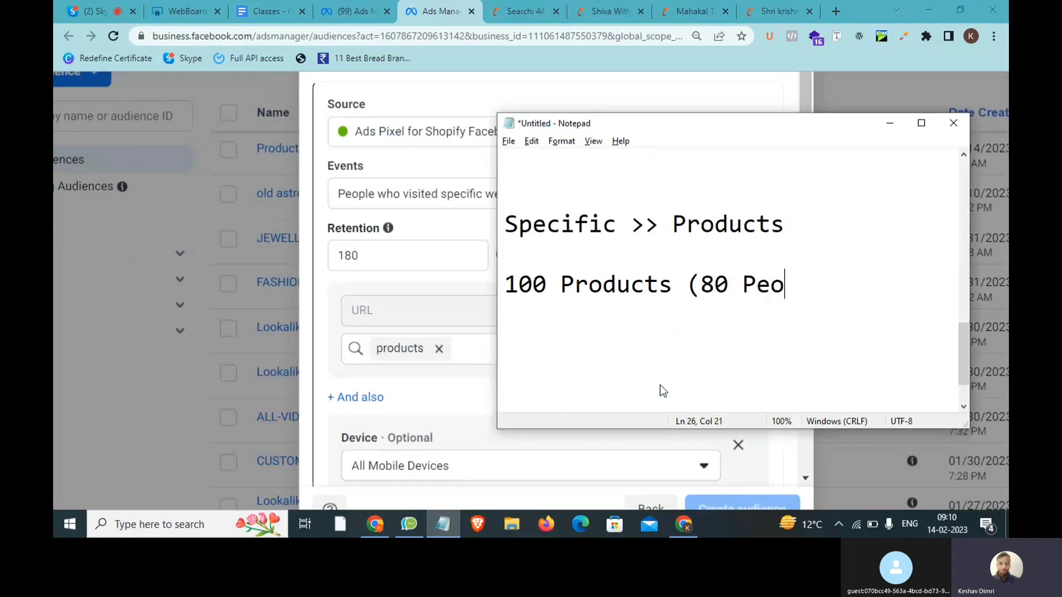
{"action": "type", "text": "ple Mobile"}
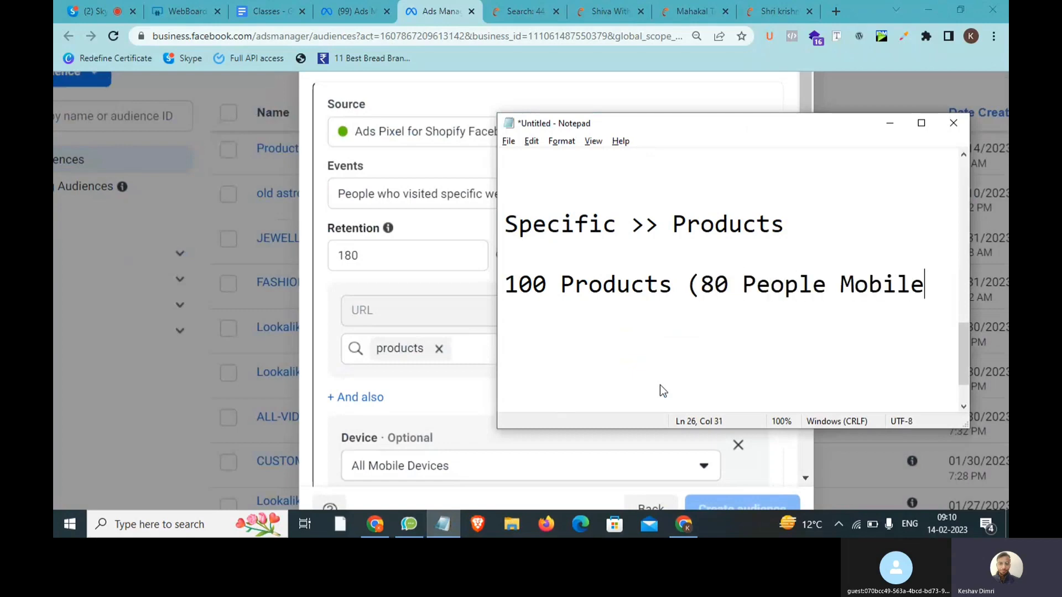
{"action": "type", "text": ")"}
Highlight (80 People Mobile) in the notes, switch back to Ads Manager and select the included event's retention value for review.
{"action": "left_click_drag", "start_coordinate": [673, 284], "coordinate": [950, 287]}
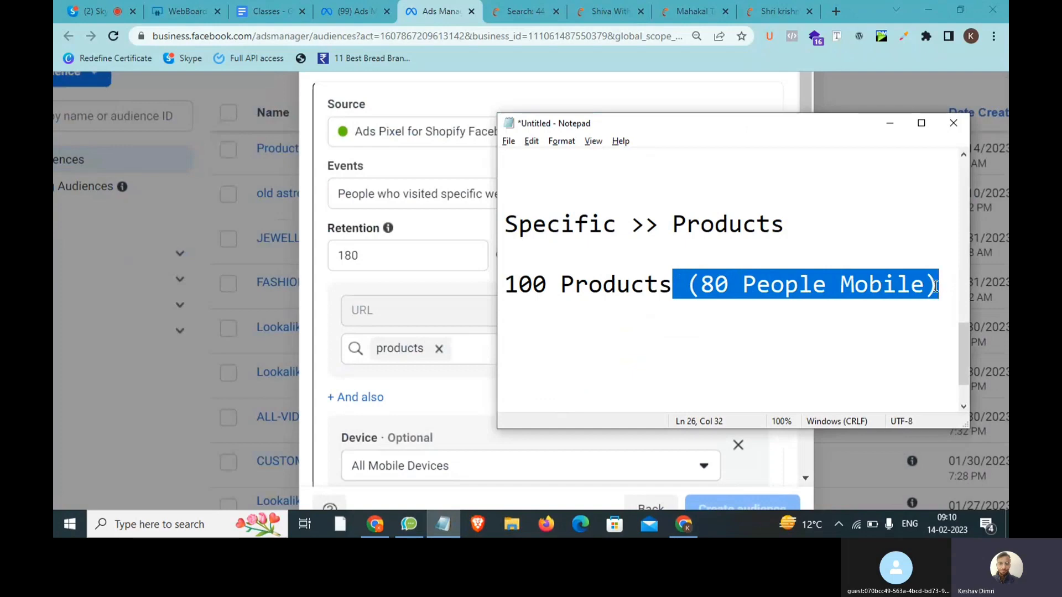
{"action": "key", "text": "alt+Tab"}
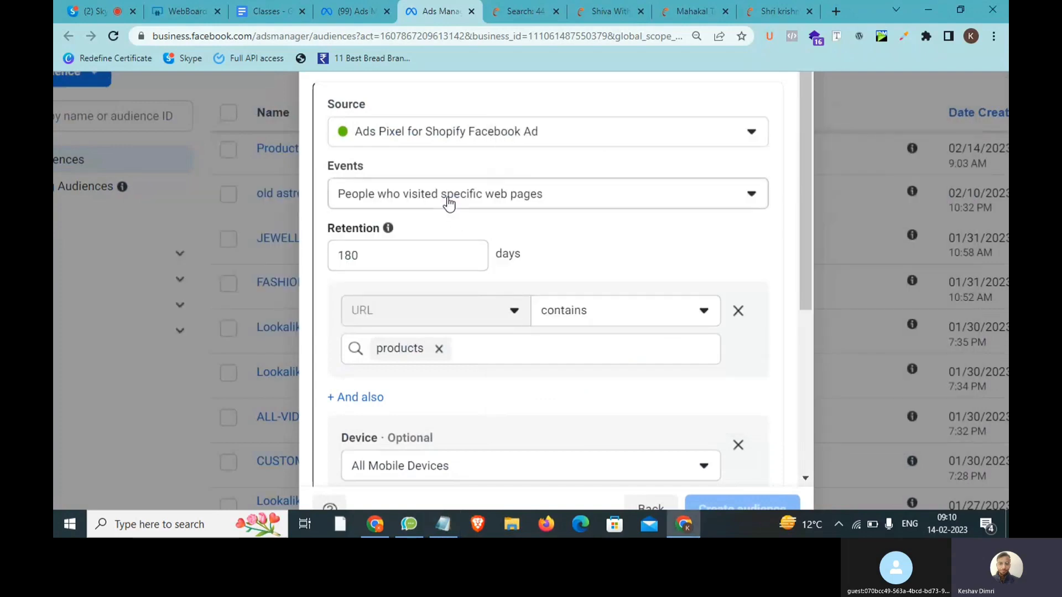
{"action": "left_click_drag", "start_coordinate": [407, 253], "coordinate": [335, 257]}
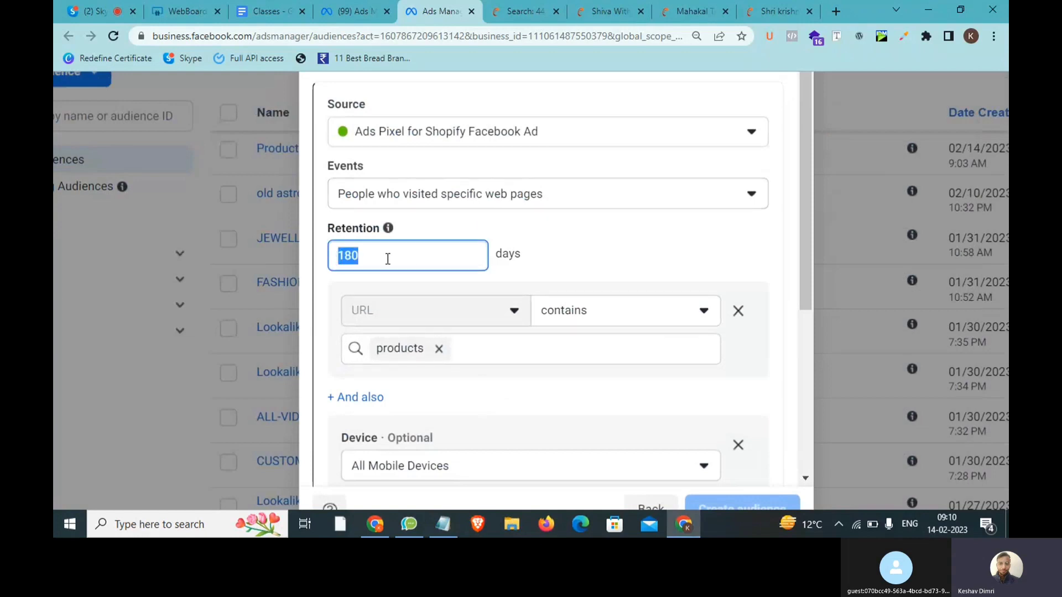
{"action": "scroll", "coordinate": [439, 346], "scroll_direction": "up", "scroll_amount": 1}
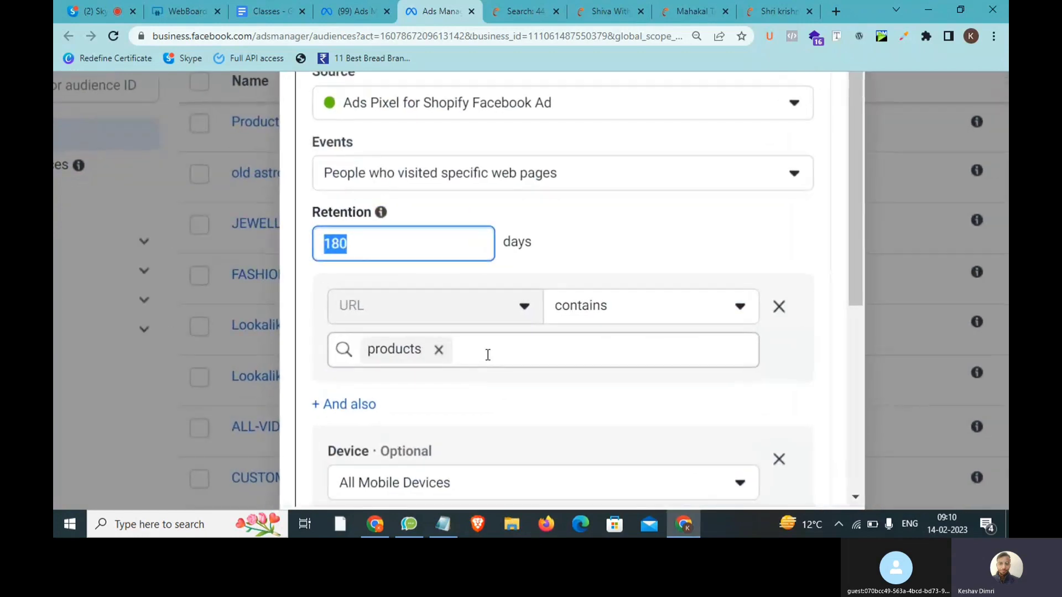
Remove the device refinement from the products page rule, add it again, and set it to All Mobile Devices.
{"action": "scroll", "coordinate": [486, 355], "scroll_direction": "down", "scroll_amount": 3}
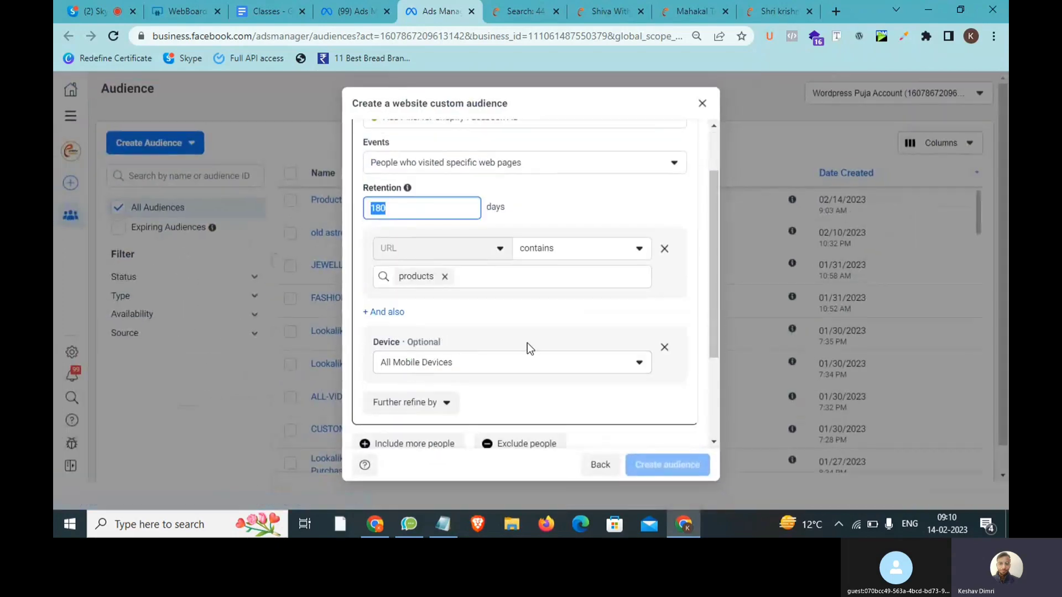
{"action": "left_click", "coordinate": [664, 347]}
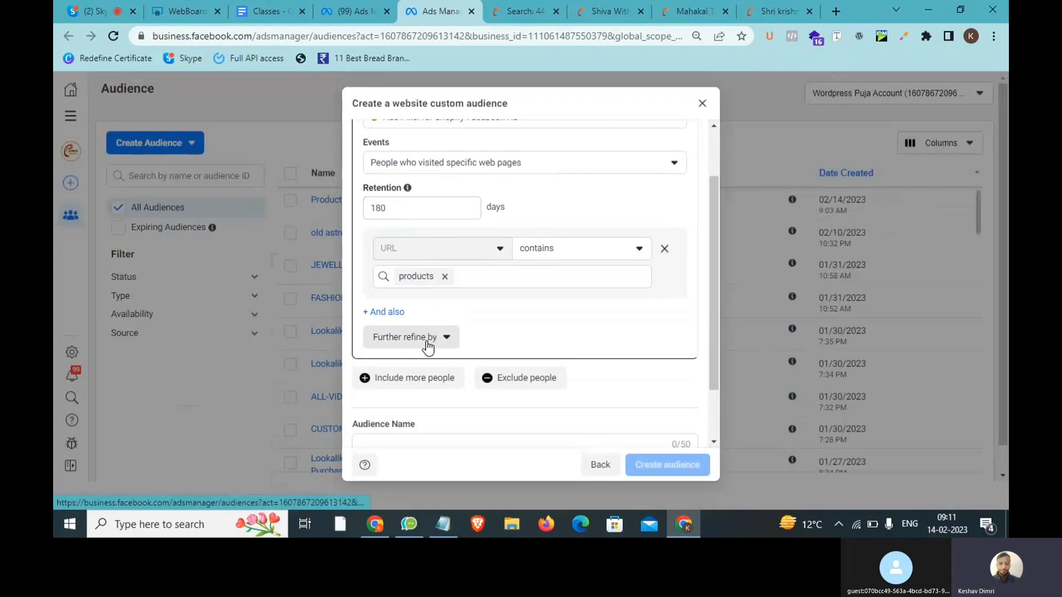
{"action": "left_click", "coordinate": [431, 338]}
{"action": "left_click", "coordinate": [404, 397]}
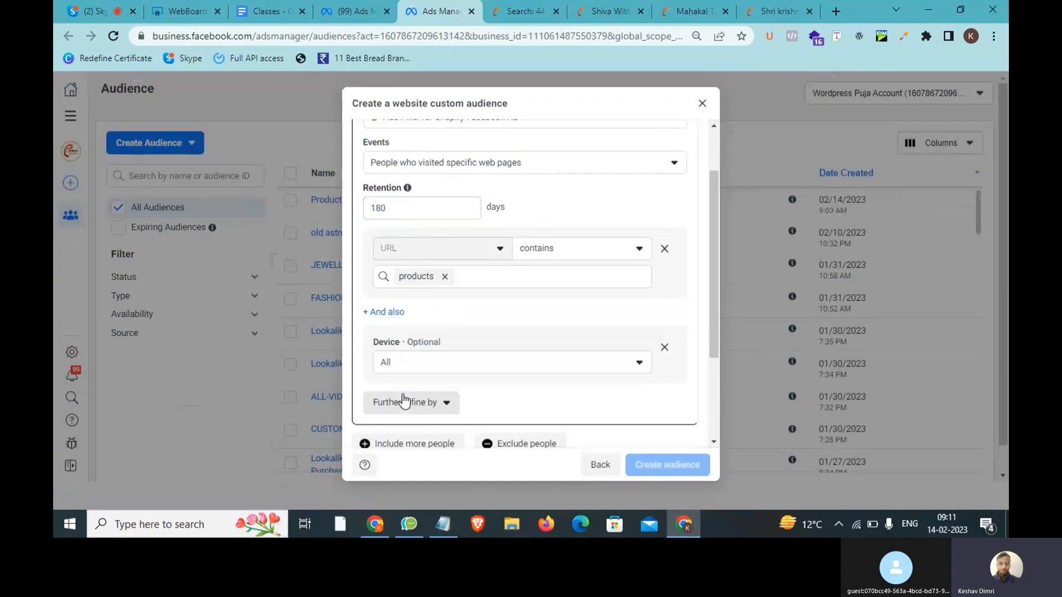
{"action": "left_click", "coordinate": [434, 368]}
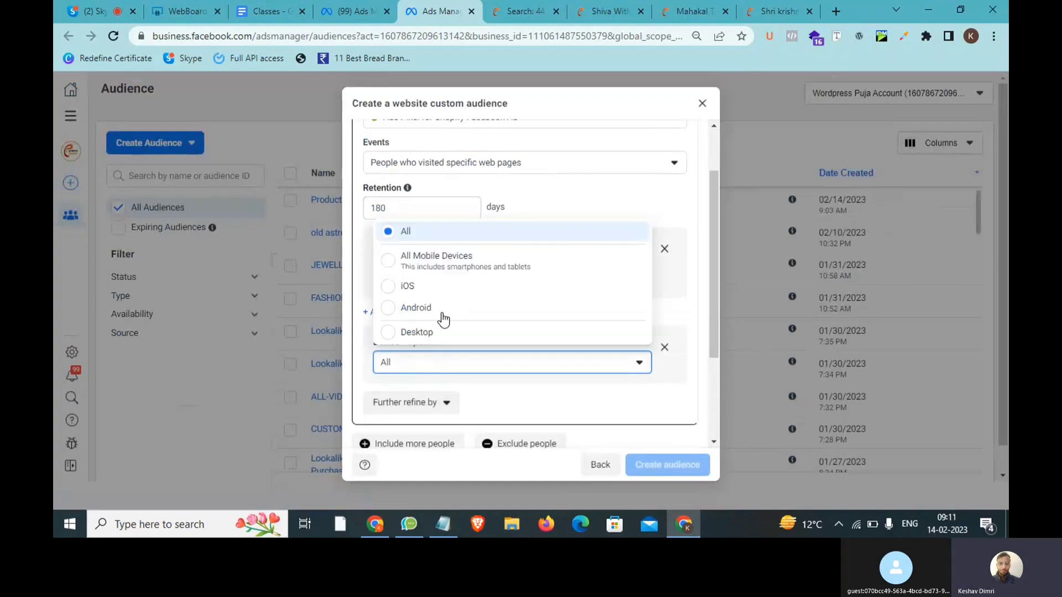
{"action": "left_click", "coordinate": [442, 264]}
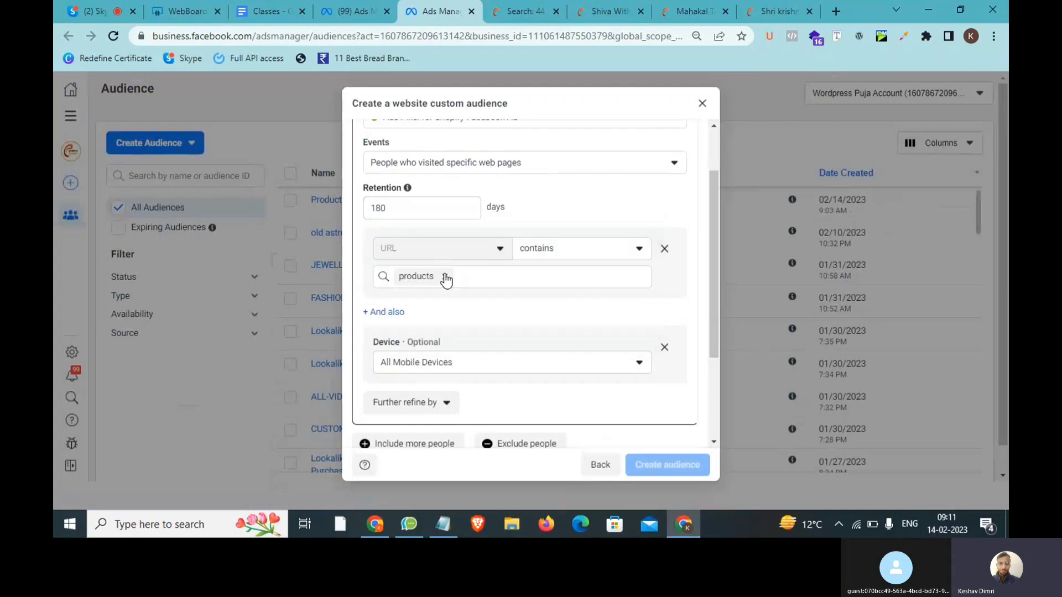
Highlight 100 Products and (80 People Mobile) in the Notepad notes, and return to Ads Manager to review the device options.
{"action": "left_click", "coordinate": [442, 524]}
{"action": "left_click_drag", "start_coordinate": [672, 285], "coordinate": [507, 286]}
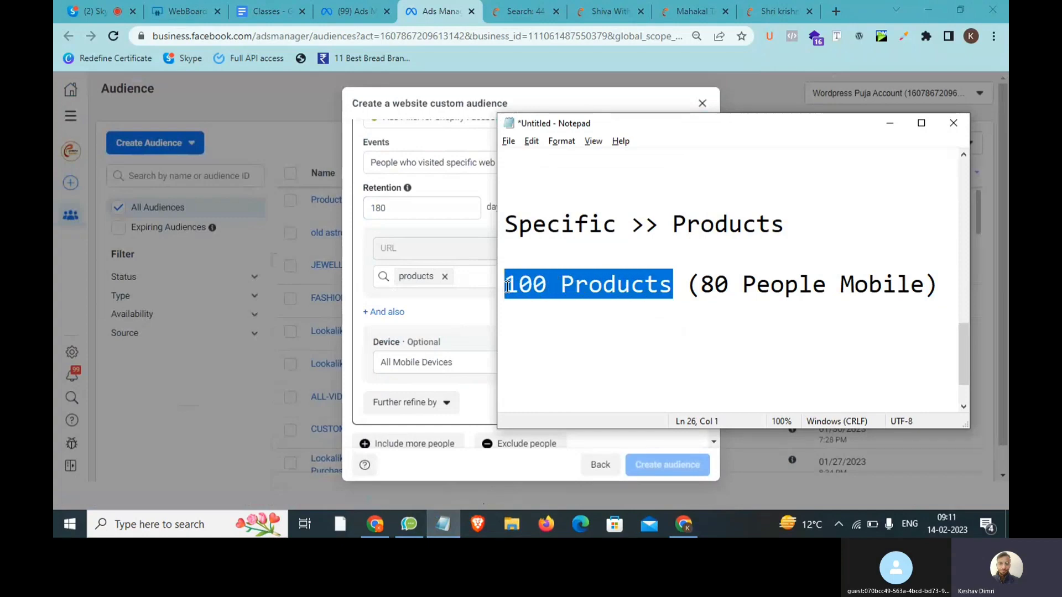
{"action": "left_click_drag", "start_coordinate": [688, 286], "coordinate": [941, 287]}
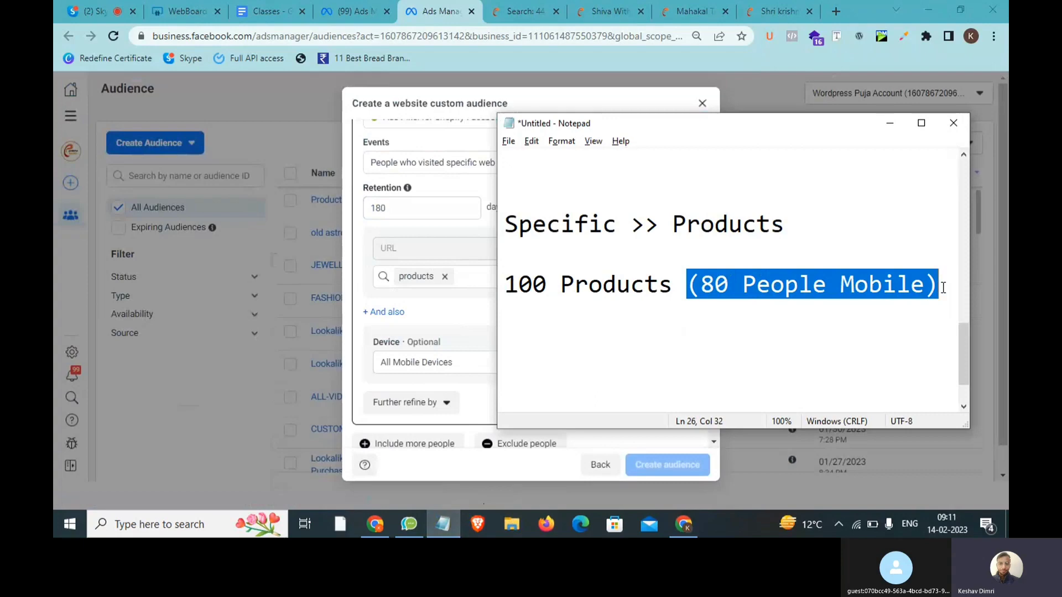
{"action": "key", "text": "alt+Tab"}
{"action": "left_click", "coordinate": [572, 367]}
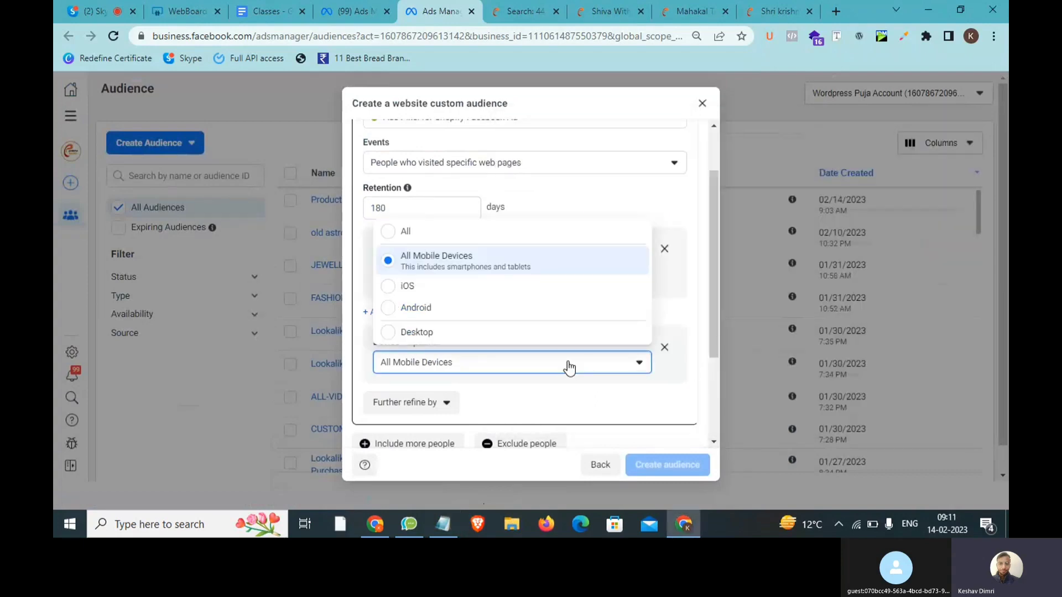
{"action": "key", "text": "alt+Tab"}
{"action": "key", "text": "alt+Tab"}
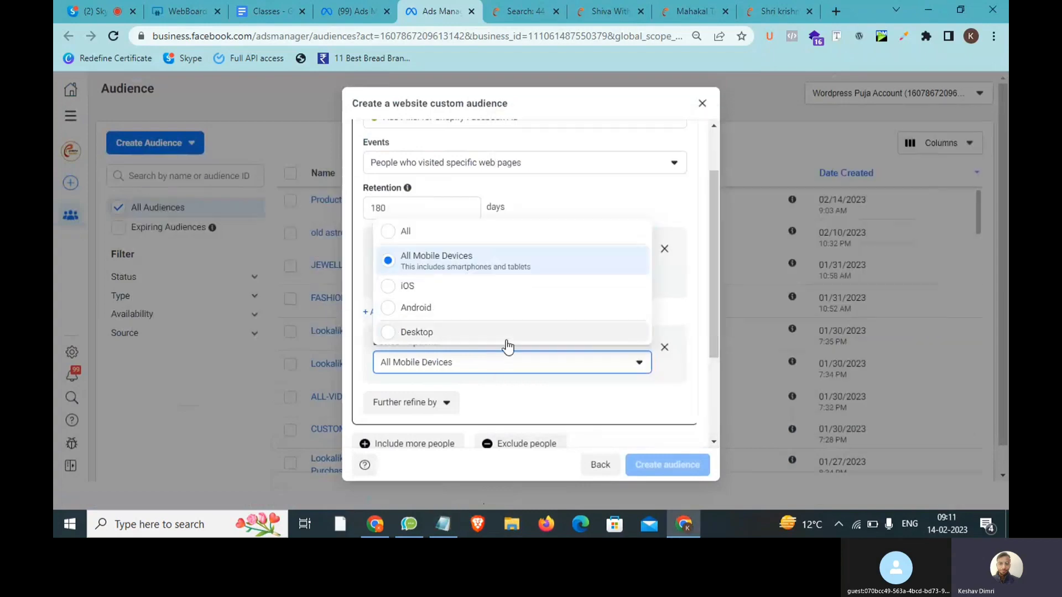
Add an Aggregated Value refinement to the products page rule, and remove both that and the device refinement.
{"action": "left_click", "coordinate": [426, 401]}
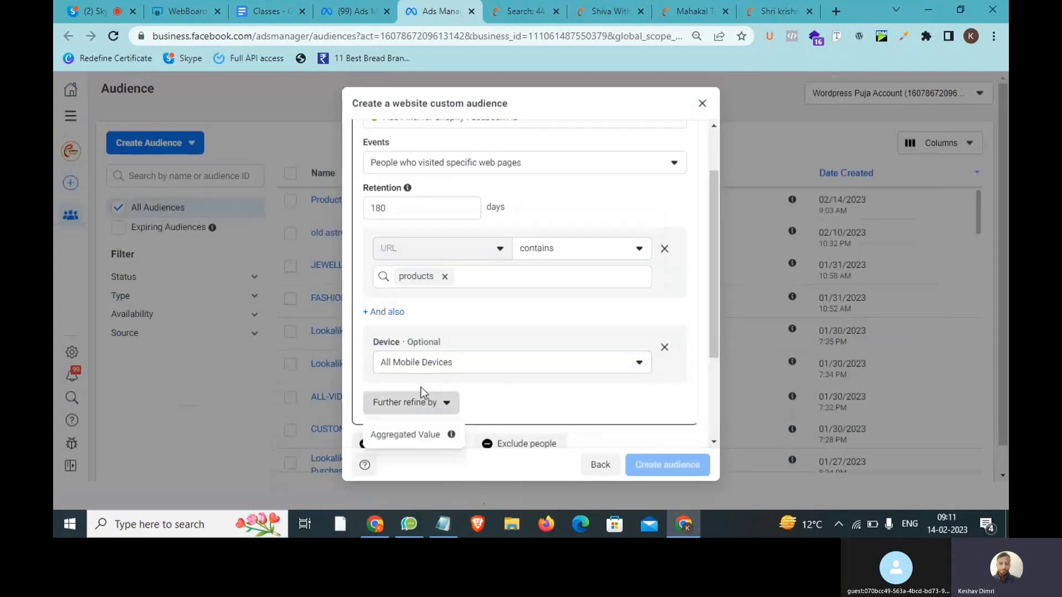
{"action": "left_click", "coordinate": [408, 435]}
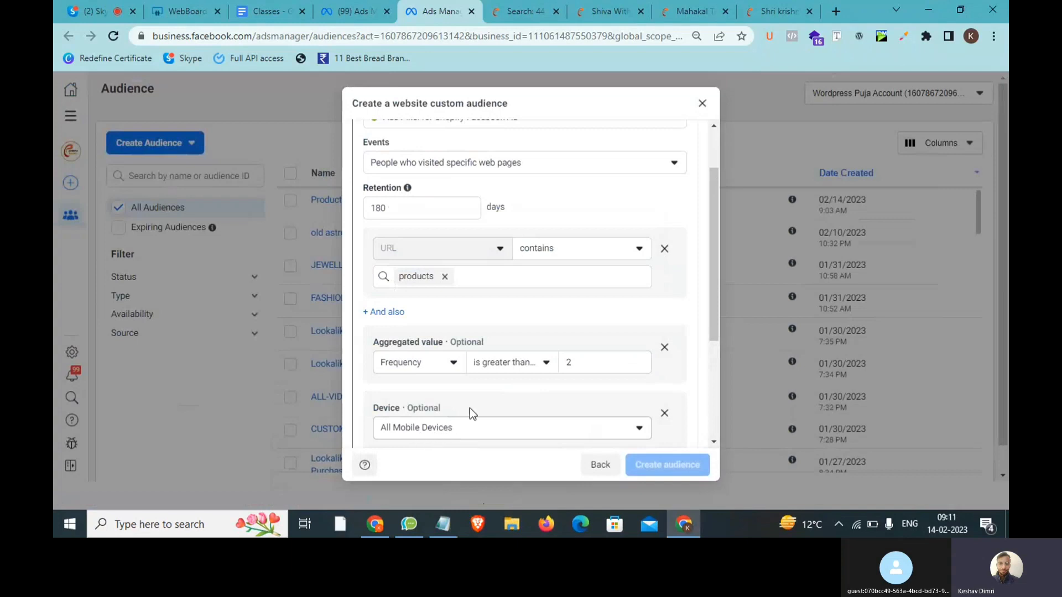
{"action": "left_click", "coordinate": [664, 347]}
{"action": "left_click", "coordinate": [664, 347]}
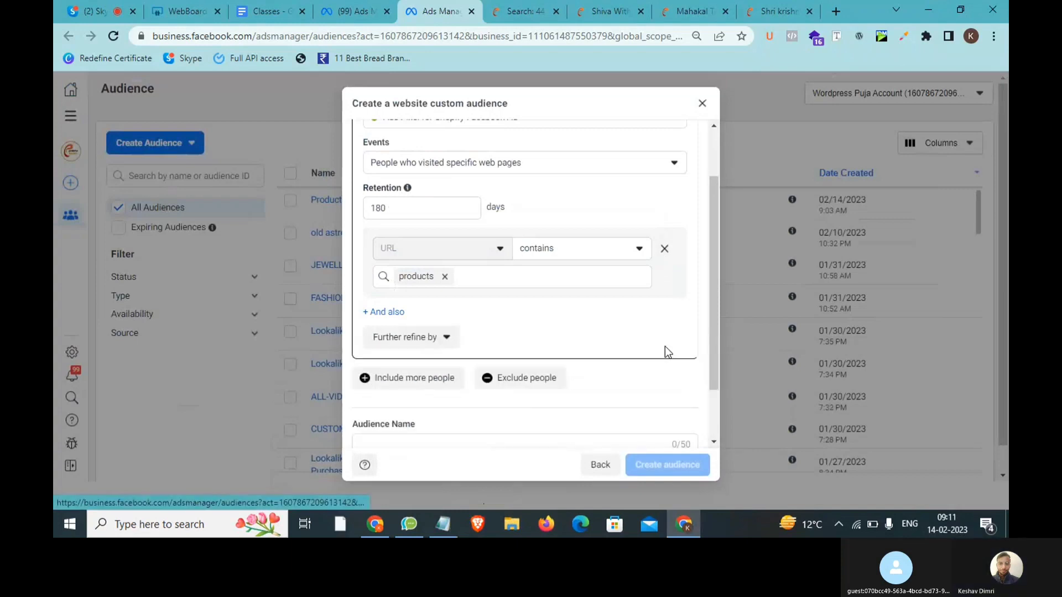
Add the Aggregated Value refinement once more, view its measure options, and remove it.
{"action": "left_click", "coordinate": [408, 339]}
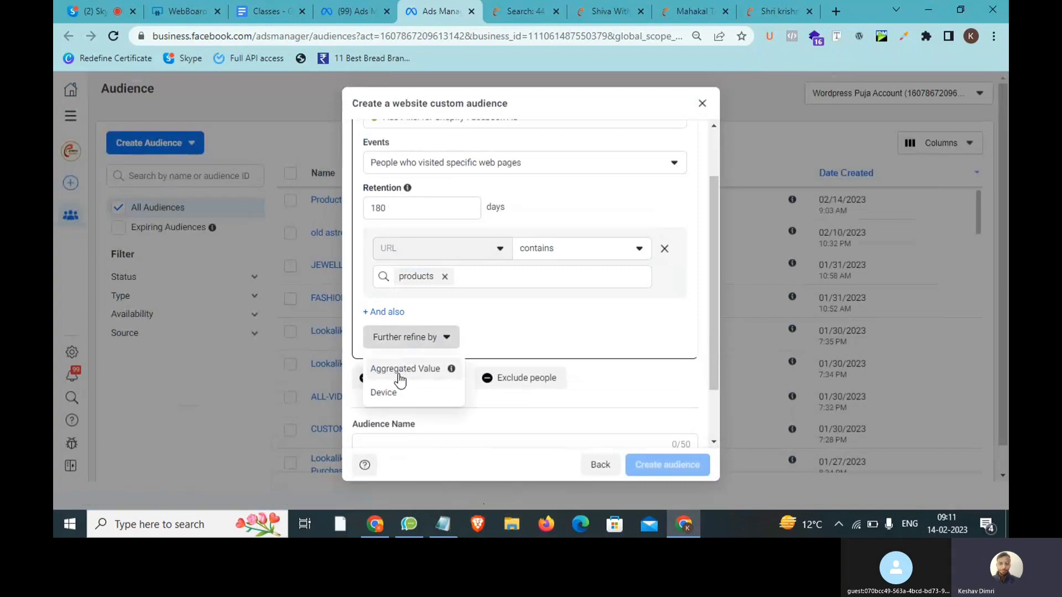
{"action": "left_click", "coordinate": [396, 372]}
{"action": "left_click", "coordinate": [446, 361]}
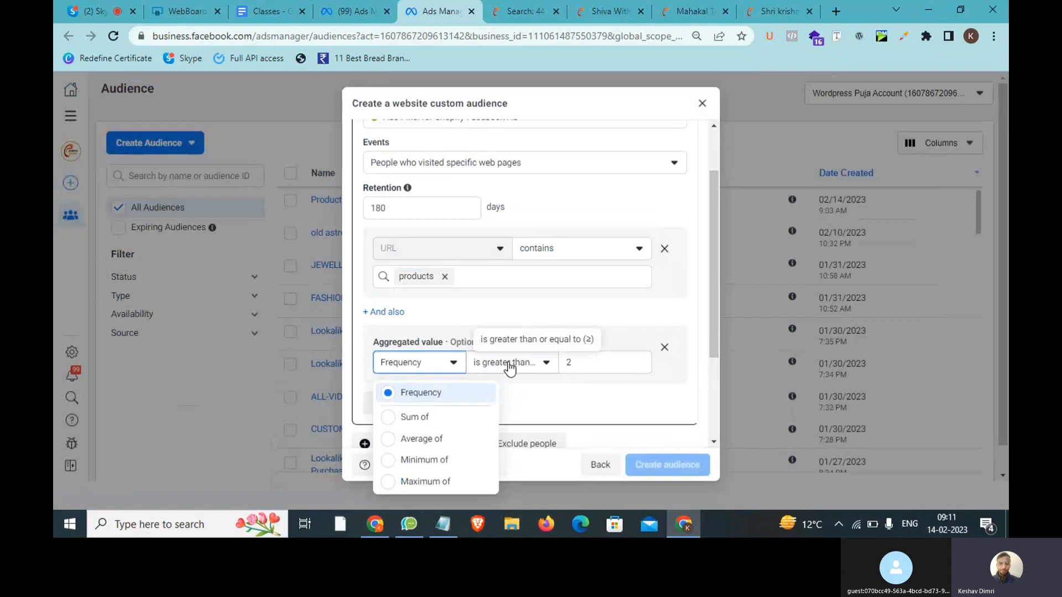
{"action": "left_click", "coordinate": [663, 346]}
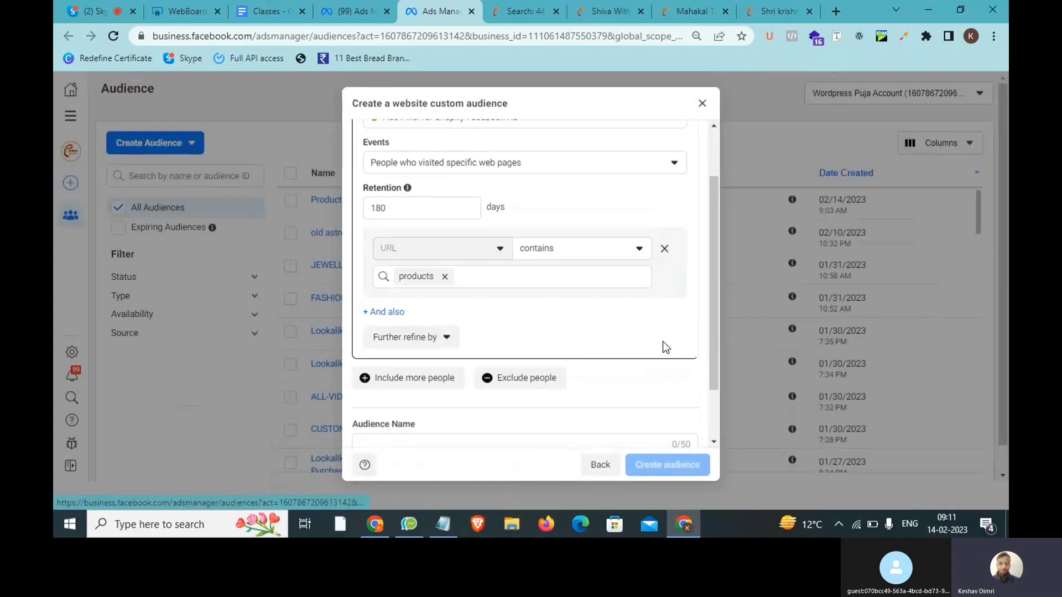
Look over the website custom audience settings and close the dialog without creating the audience.
{"action": "scroll", "coordinate": [661, 354], "scroll_direction": "down", "scroll_amount": 1}
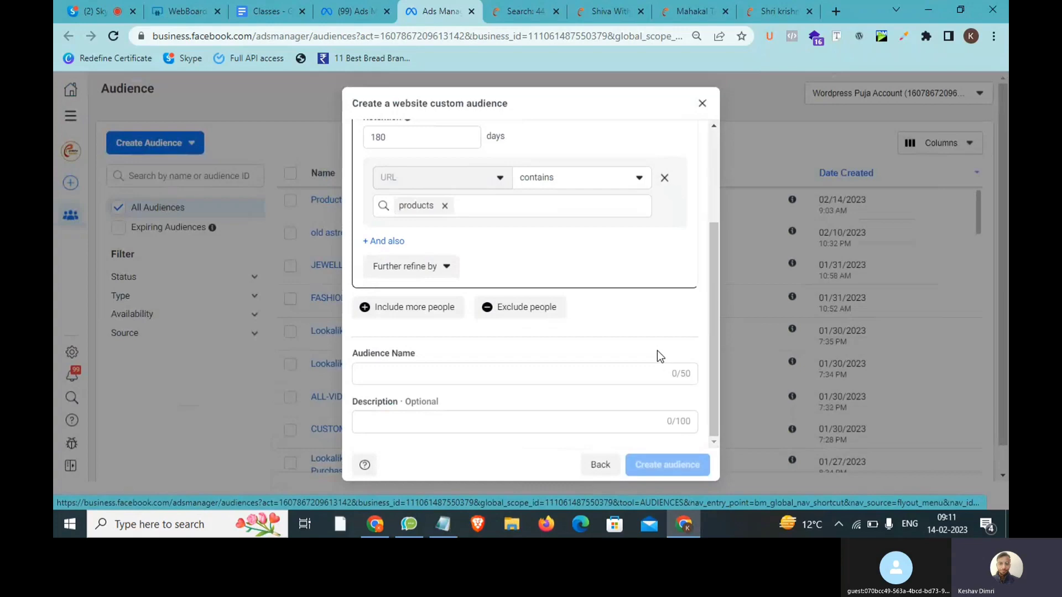
{"action": "scroll", "coordinate": [657, 350], "scroll_direction": "up", "scroll_amount": 2}
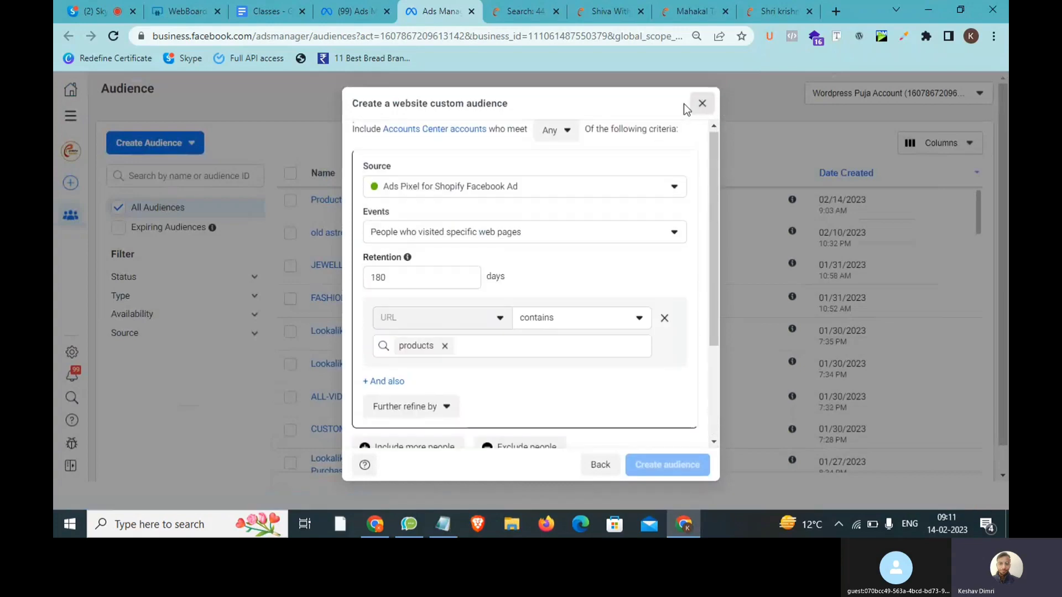
{"action": "left_click", "coordinate": [702, 103]}
Show the audience types that can be created and highlight the full Custom Audience description for reading.
{"action": "left_click", "coordinate": [160, 141]}
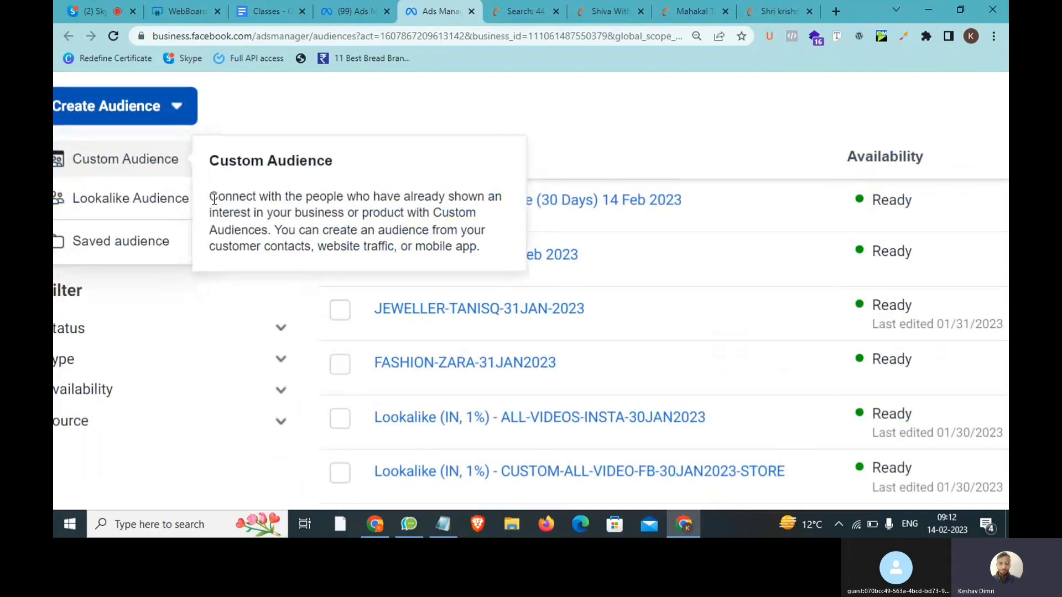
{"action": "left_click_drag", "start_coordinate": [211, 198], "coordinate": [338, 229]}
{"action": "left_click_drag", "start_coordinate": [420, 248], "coordinate": [481, 253]}
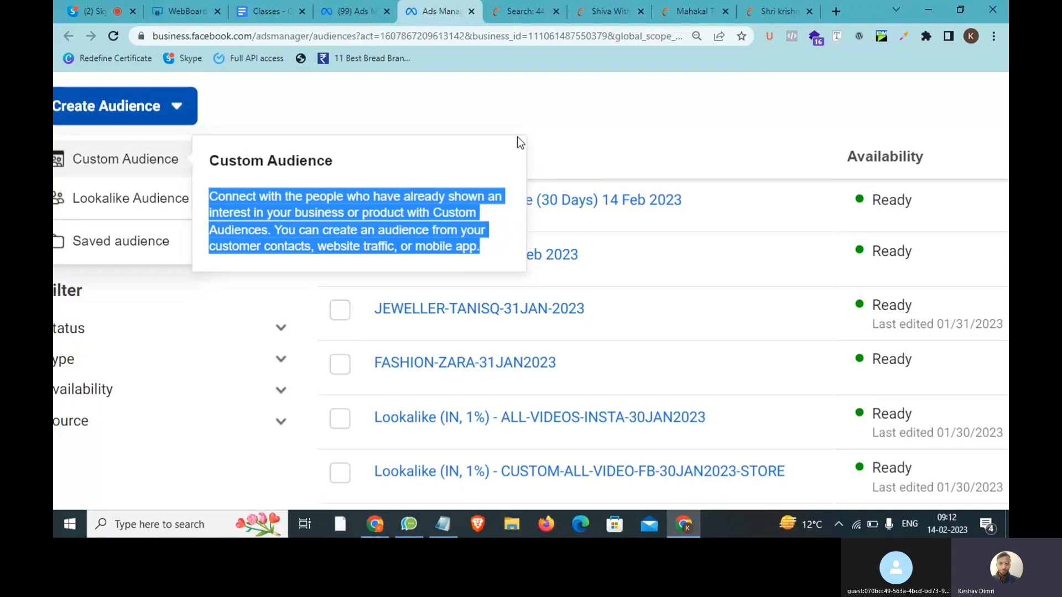
{"action": "key", "text": "ctrl+minus"}
{"action": "key", "text": "ctrl+minus"}
{"action": "key", "text": "ctrl+minus"}
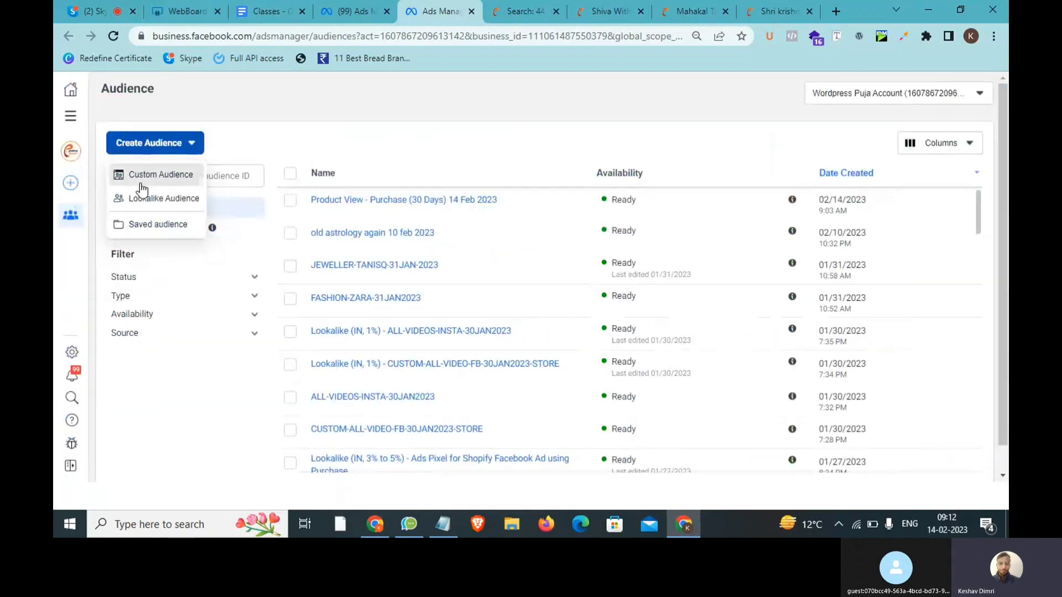
Start a custom audience with Customer list as the source and continue to the list preparation guidance and identifiers.
{"action": "left_click", "coordinate": [140, 184]}
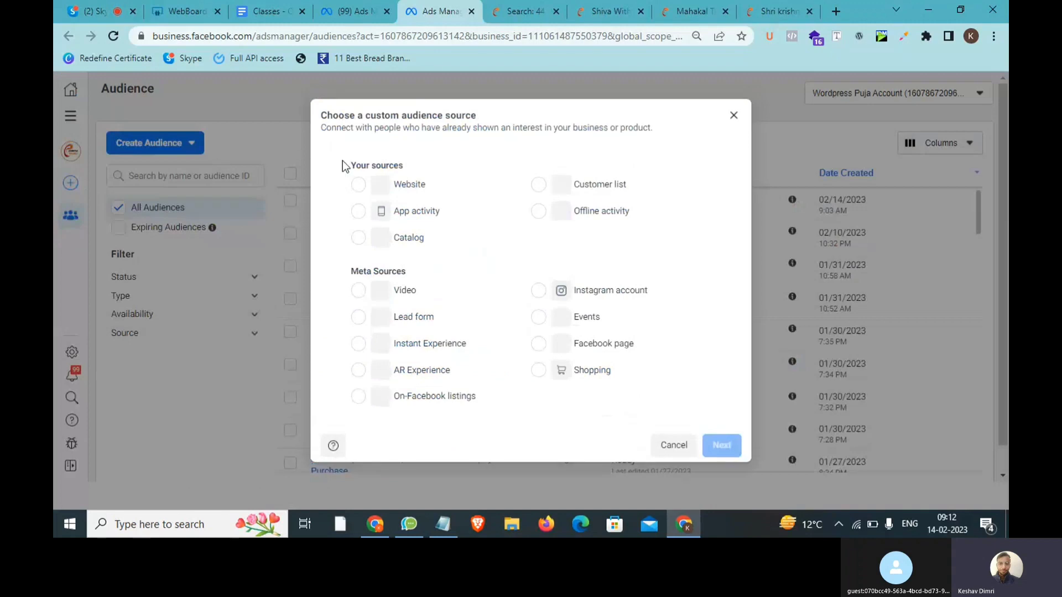
{"action": "double_click", "coordinate": [396, 188]}
{"action": "left_click", "coordinate": [398, 190]}
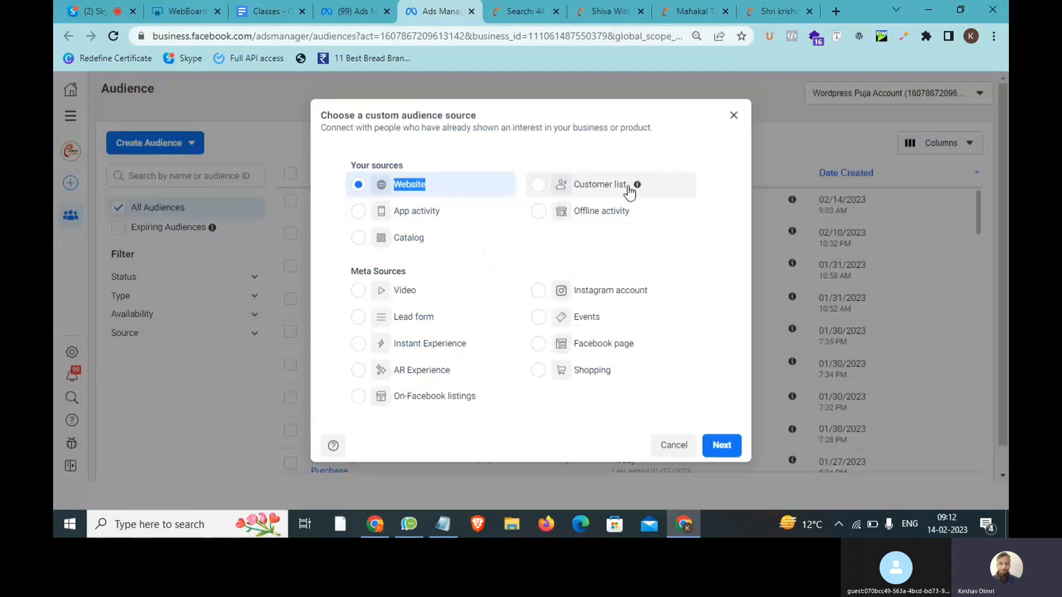
{"action": "left_click", "coordinate": [602, 189]}
{"action": "left_click", "coordinate": [722, 445]}
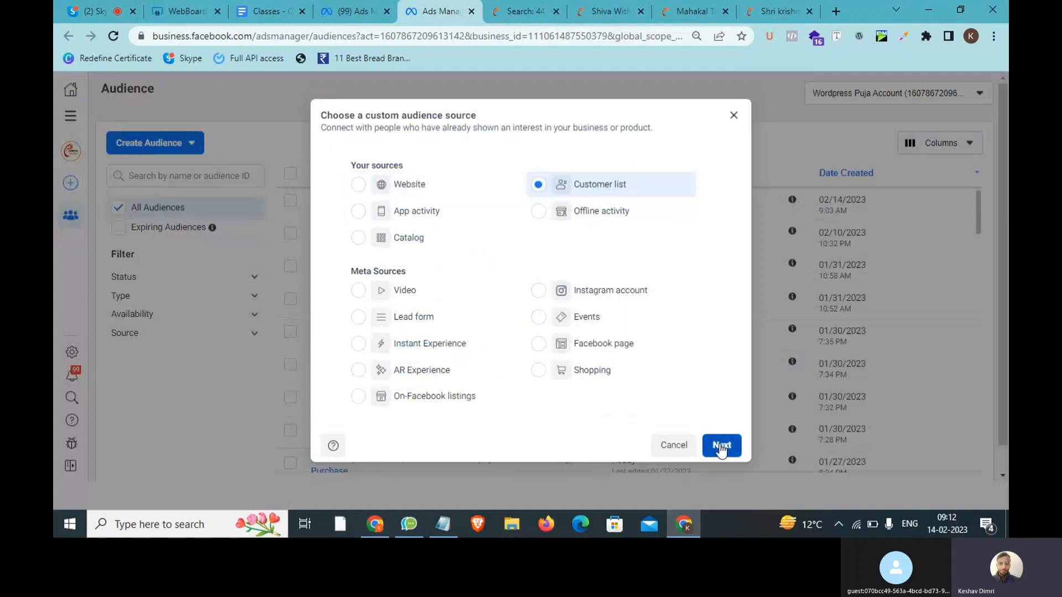
{"action": "scroll", "coordinate": [387, 295], "scroll_direction": "down", "scroll_amount": 2}
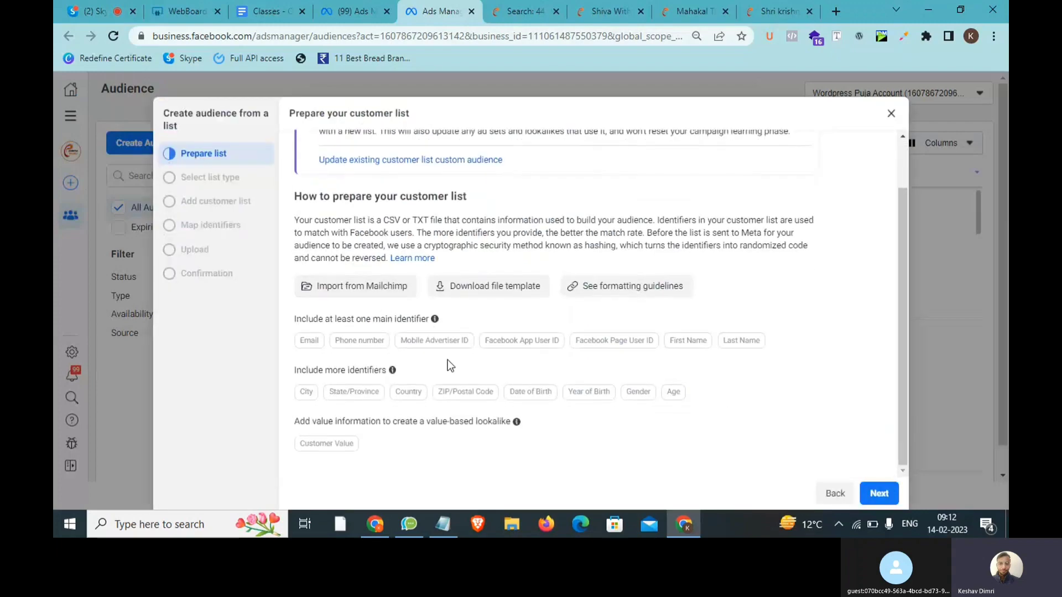
Switch to Notepad and add the lines email, mobile and Name below the 100 Products note, after a blank line.
{"action": "left_click", "coordinate": [443, 524]}
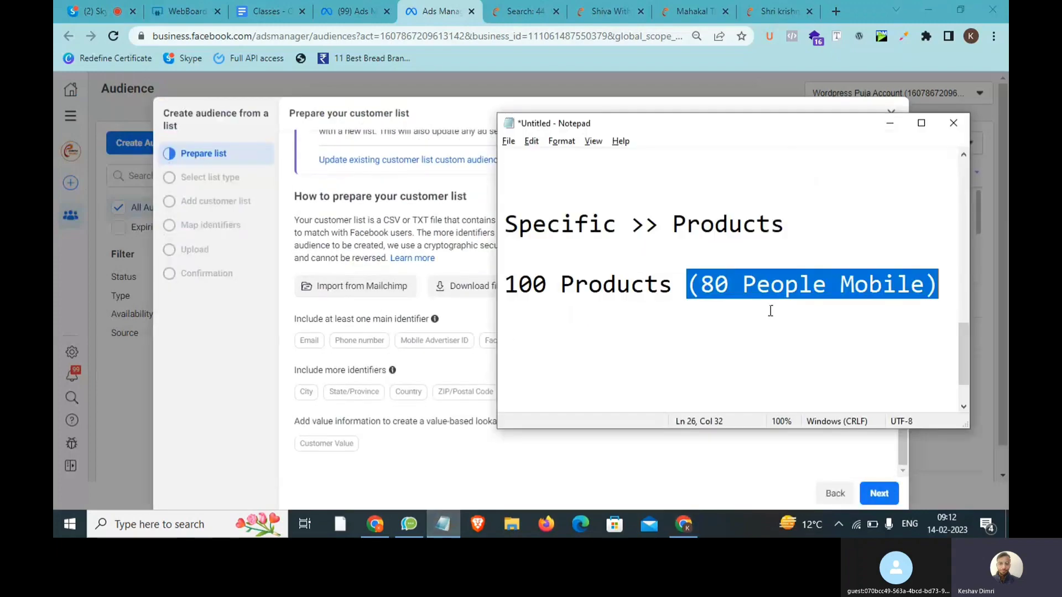
{"action": "left_click", "coordinate": [905, 308]}
{"action": "key", "text": "Return"}
{"action": "key", "text": "Return"}
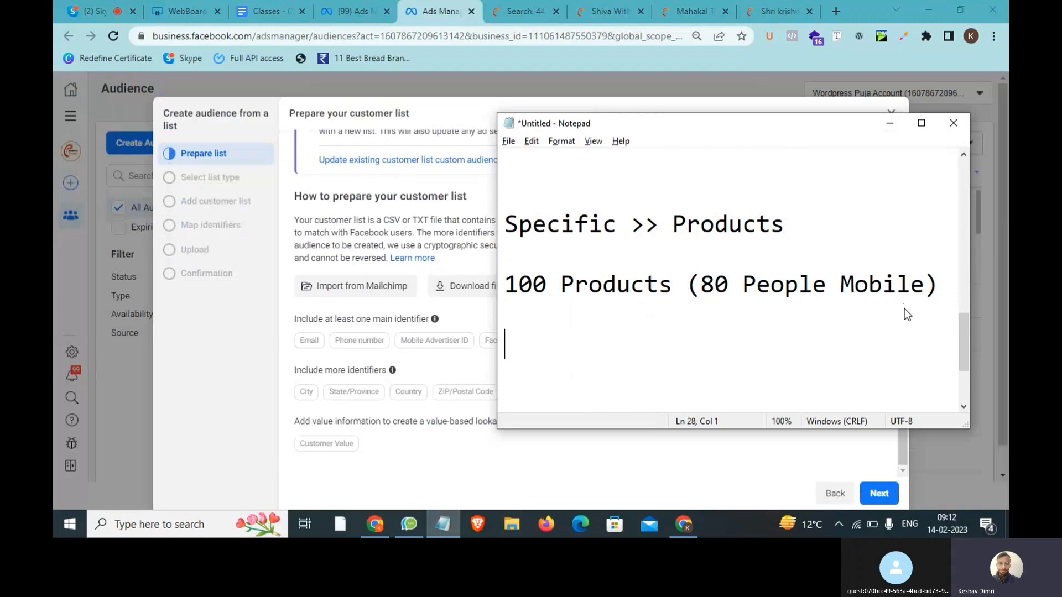
{"action": "type", "text": "email"}
{"action": "key", "text": "Return"}
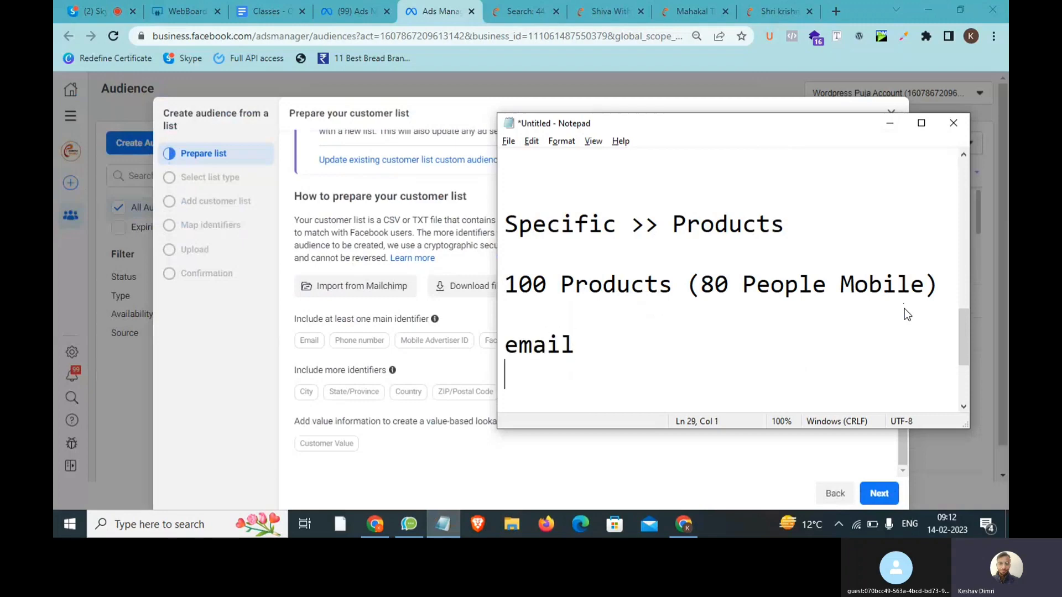
{"action": "type", "text": "mobile"}
{"action": "key", "text": "Return"}
{"action": "type", "text": "Name"}
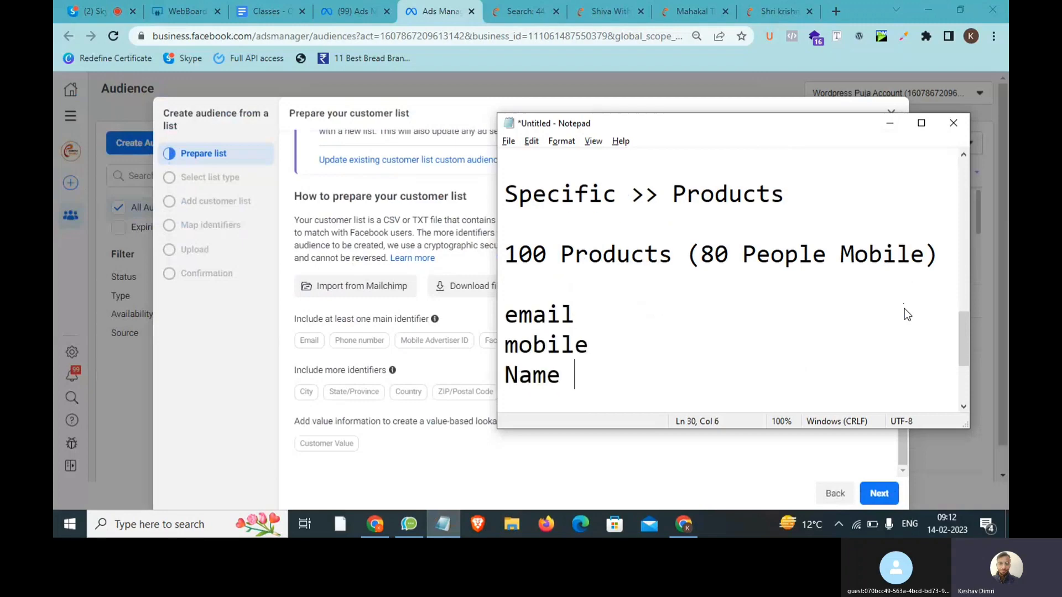
Add the note "Excel >> Csv >> Facebook Upload >> Find" a few blank lines below Name.
{"action": "key", "text": "Return"}
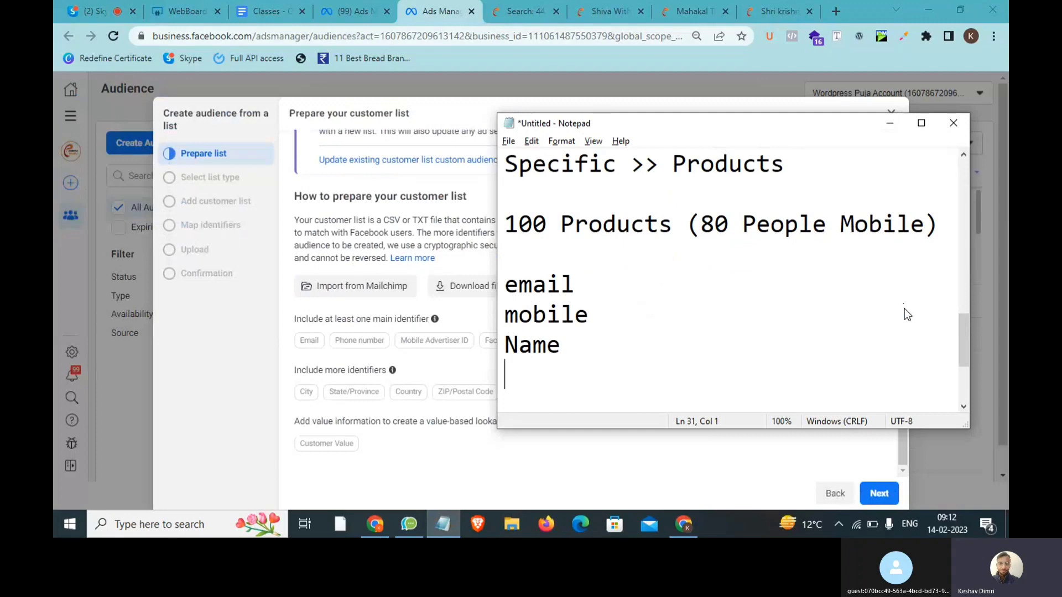
{"action": "key", "text": "Return"}
{"action": "key", "text": "Return"}
{"action": "key", "text": "Return"}
{"action": "type", "text": "Ex"}
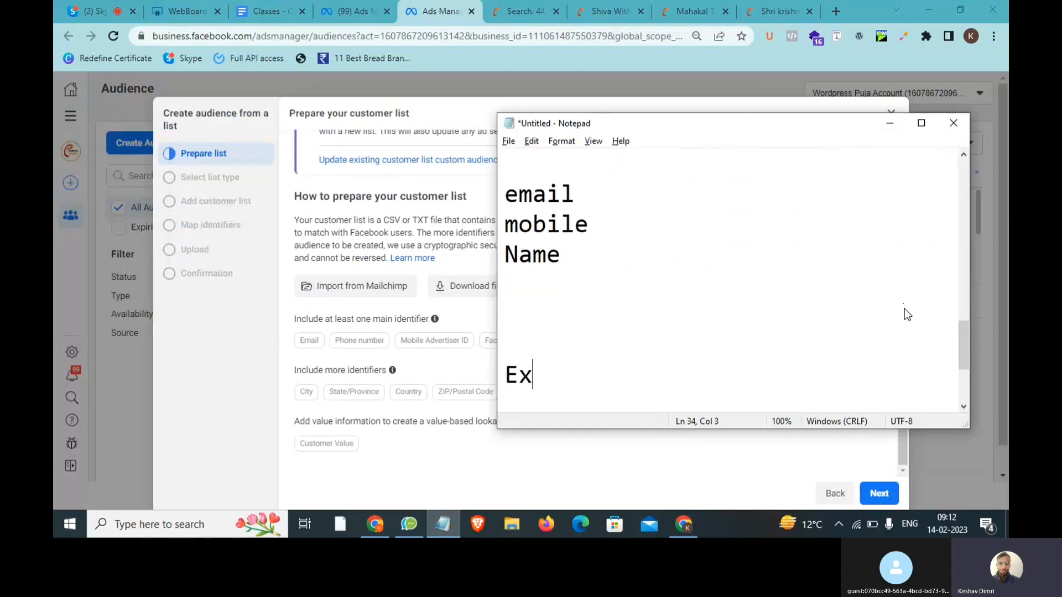
{"action": "type", "text": "cel >> Cs"}
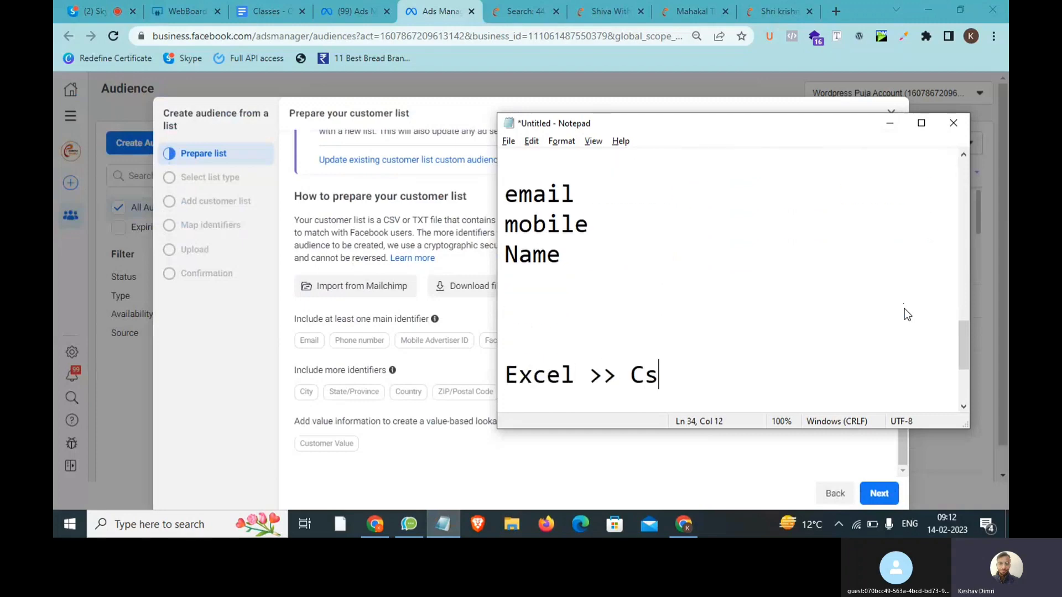
{"action": "key", "text": "BackSpace"}
{"action": "type", "text": "sv >> Fa"}
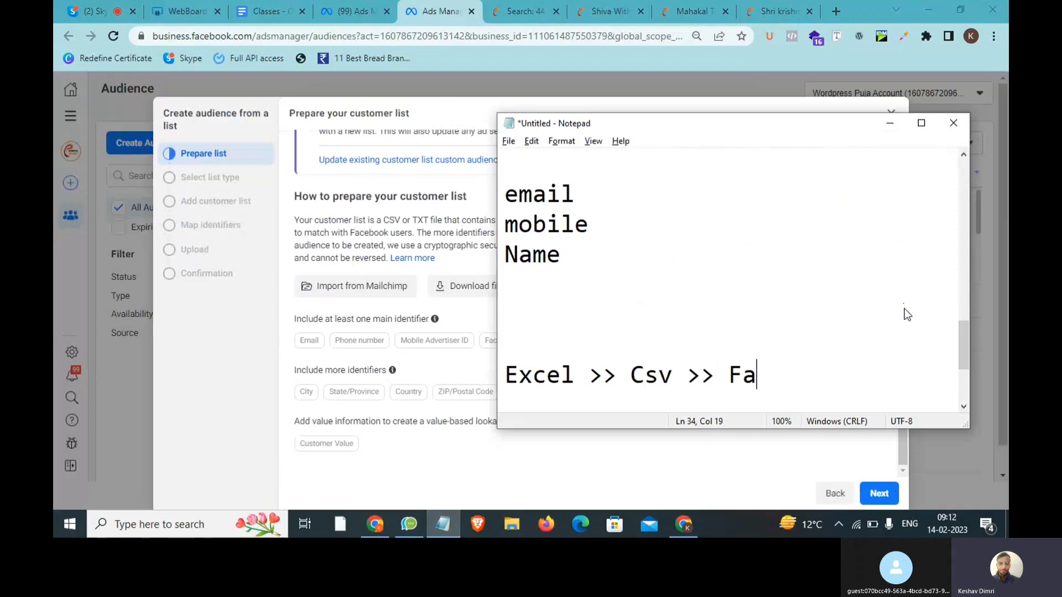
{"action": "type", "text": "cebook "}
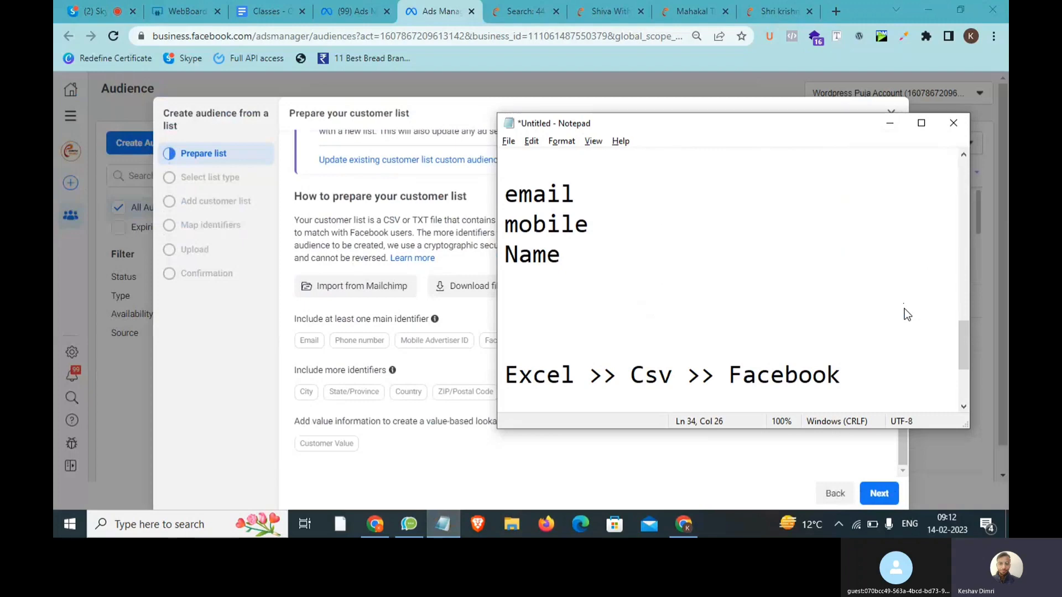
{"action": "type", "text": "Upload >> "}
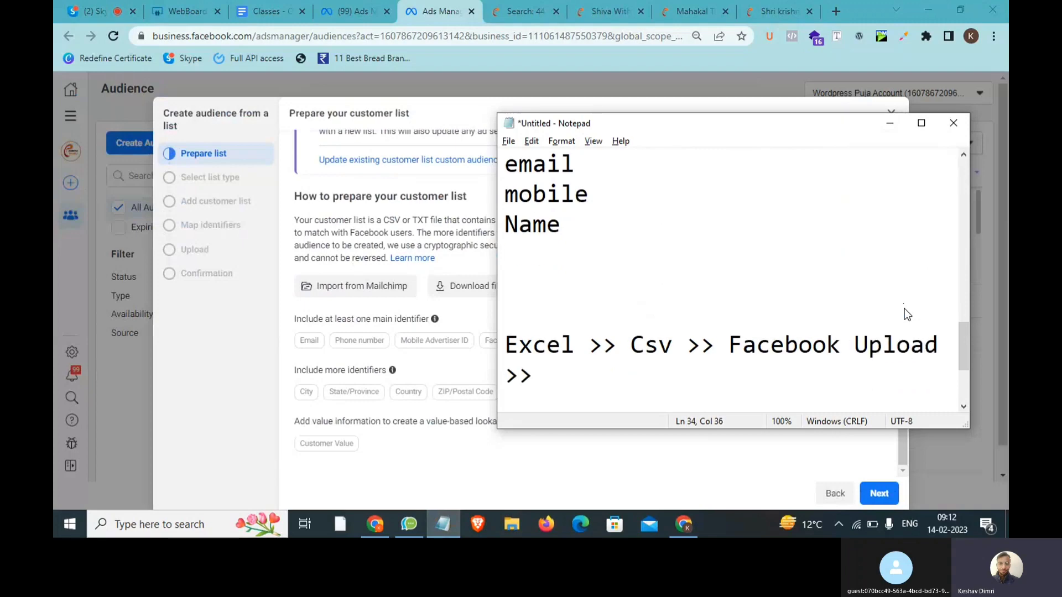
{"action": "type", "text": "Find"}
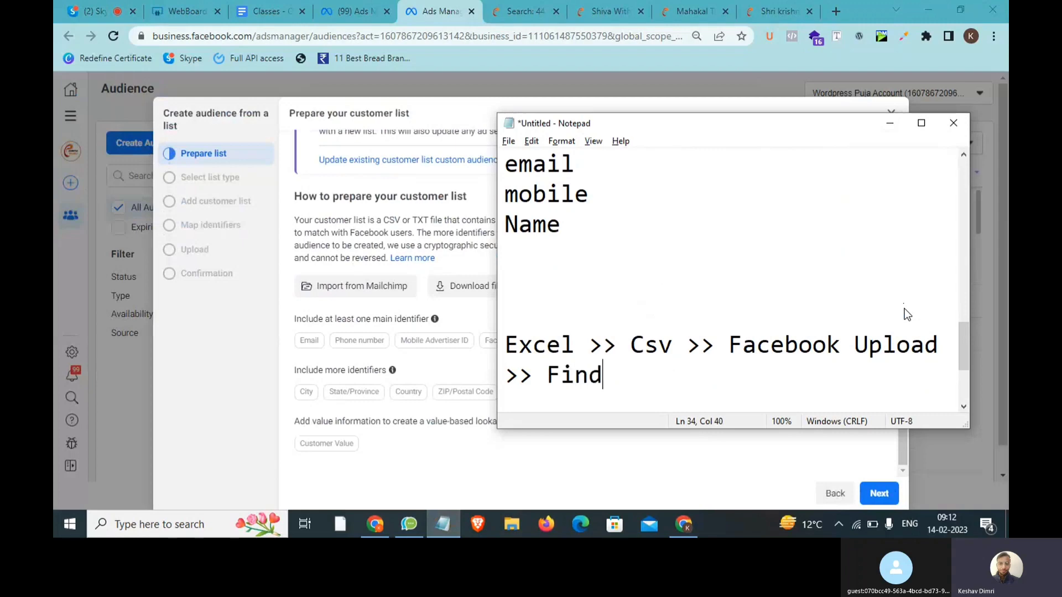
{"action": "type", "text": "s"}
{"action": "key", "text": "BackSpace"}
Highlight the email, mobile and Name lines and the Excel-to-Facebook upload note for reading, then clear the selection.
{"action": "left_click_drag", "start_coordinate": [598, 239], "coordinate": [519, 163]}
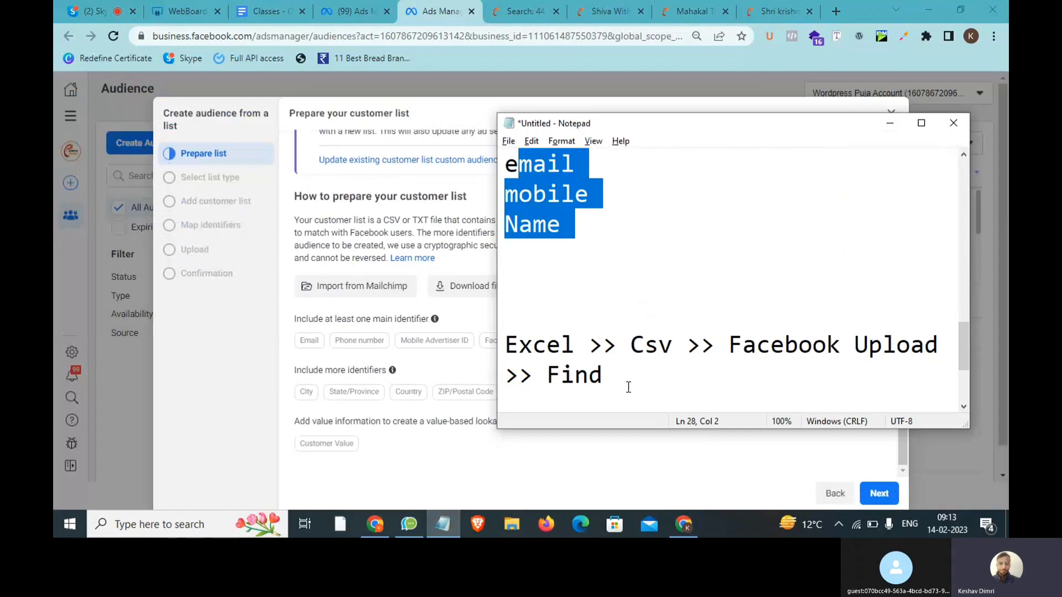
{"action": "left_click_drag", "start_coordinate": [628, 386], "coordinate": [520, 347]}
{"action": "left_click", "coordinate": [781, 353]}
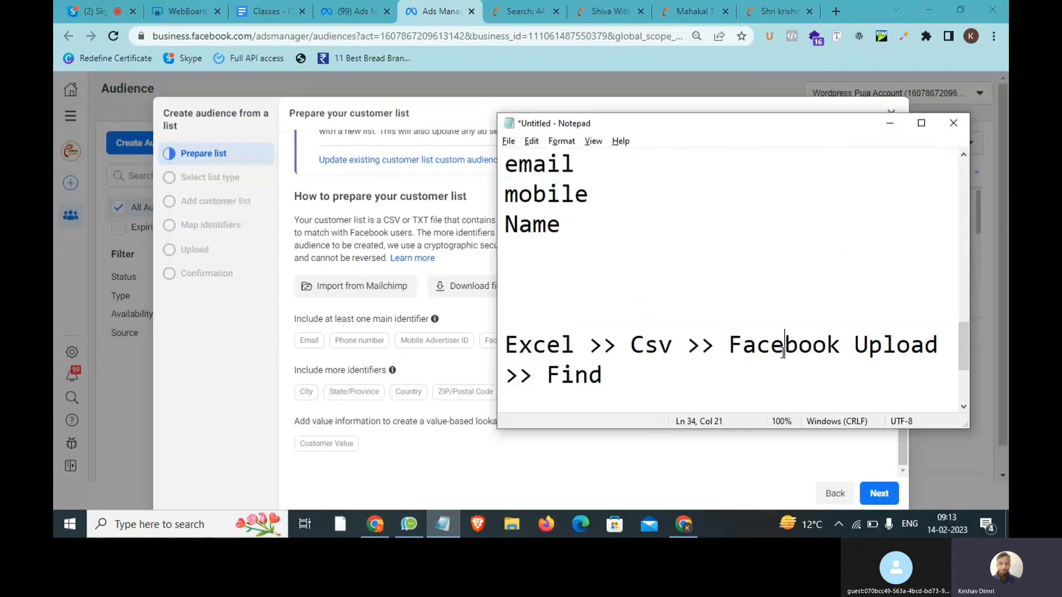
{"action": "left_click_drag", "start_coordinate": [741, 345], "coordinate": [909, 344]}
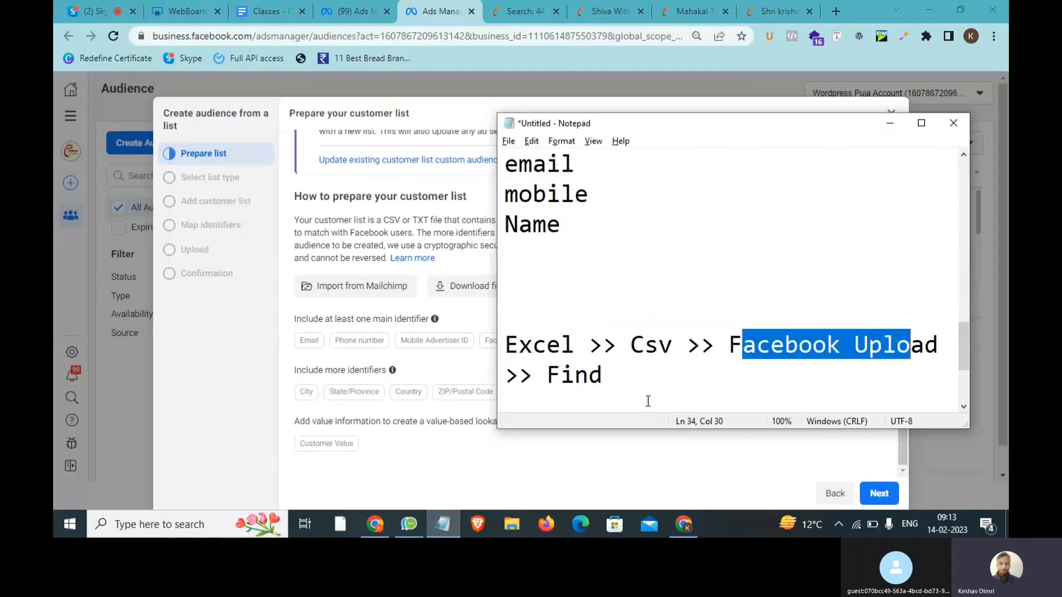
{"action": "scroll", "coordinate": [636, 387], "scroll_direction": "down", "scroll_amount": 2}
{"action": "left_click", "coordinate": [611, 386]}
{"action": "scroll", "coordinate": [592, 343], "scroll_direction": "up", "scroll_amount": 1}
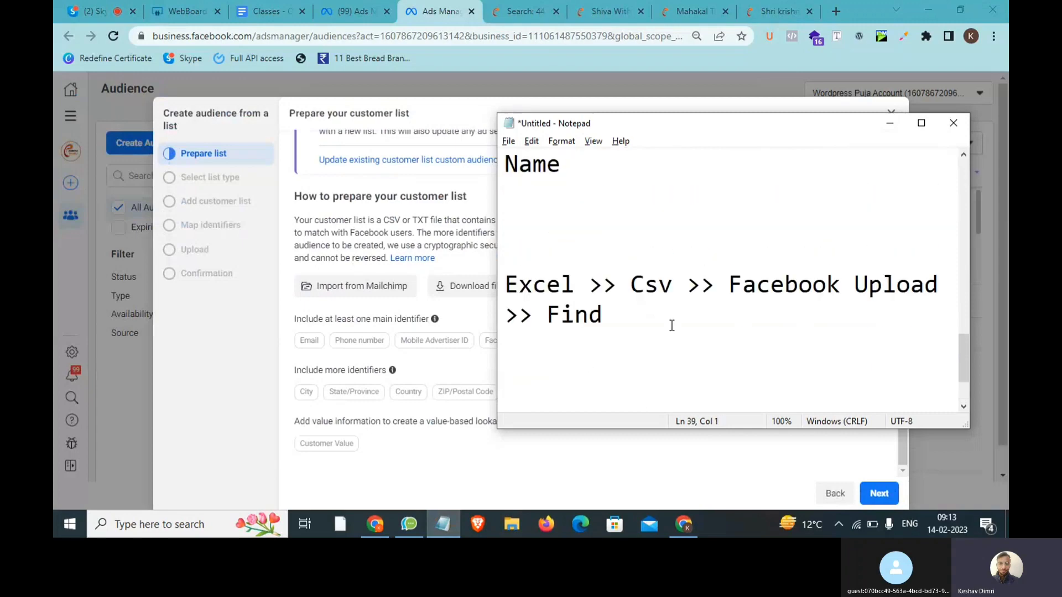
{"action": "left_click_drag", "start_coordinate": [669, 322], "coordinate": [506, 276]}
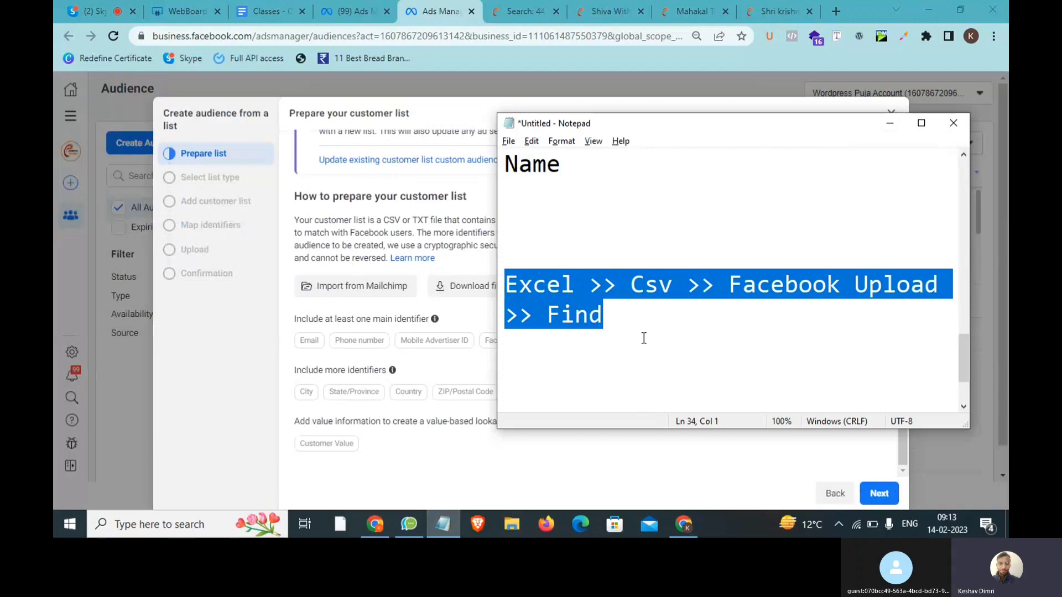
{"action": "scroll", "coordinate": [644, 338], "scroll_direction": "up", "scroll_amount": 1}
{"action": "scroll", "coordinate": [644, 338], "scroll_direction": "down", "scroll_amount": 1}
{"action": "left_click", "coordinate": [644, 338]}
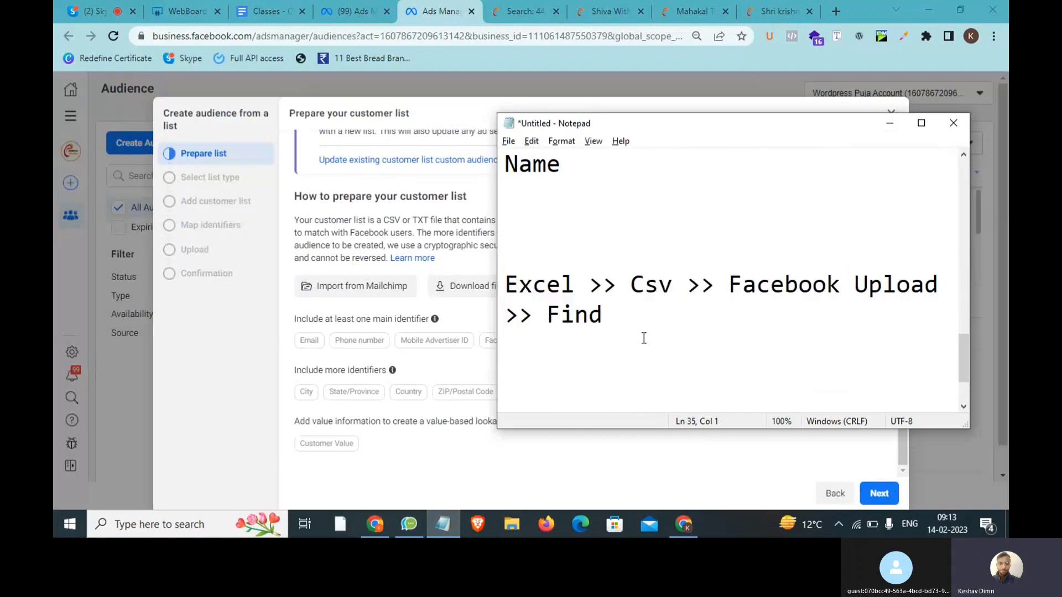
Switch back to Ads Manager and close the customer list preparation dialog without creating the audience.
{"action": "key", "text": "alt+Tab"}
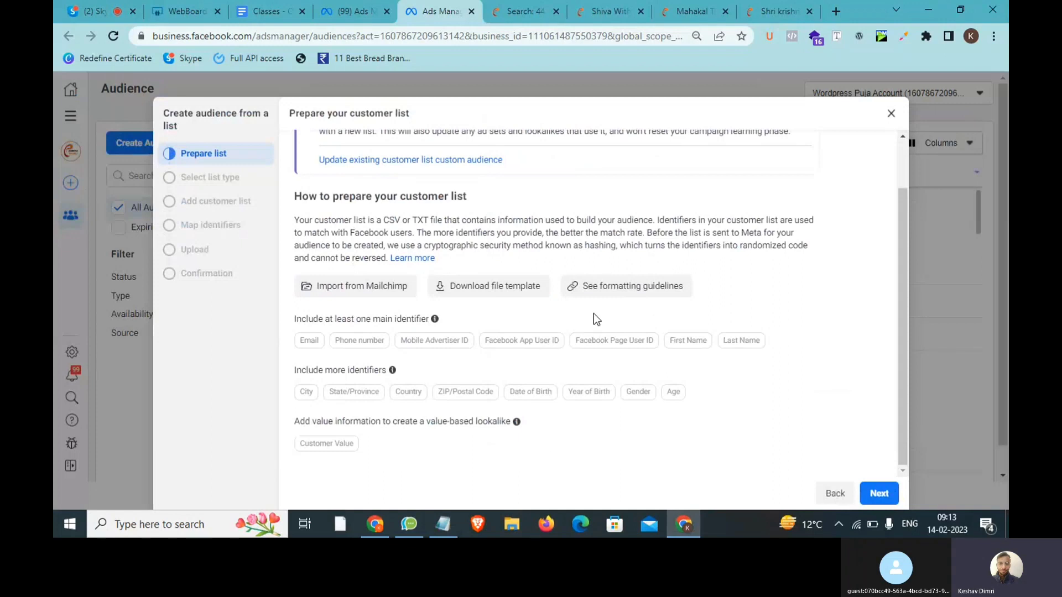
{"action": "scroll", "coordinate": [596, 322], "scroll_direction": "up", "scroll_amount": 2}
{"action": "left_click", "coordinate": [889, 114]}
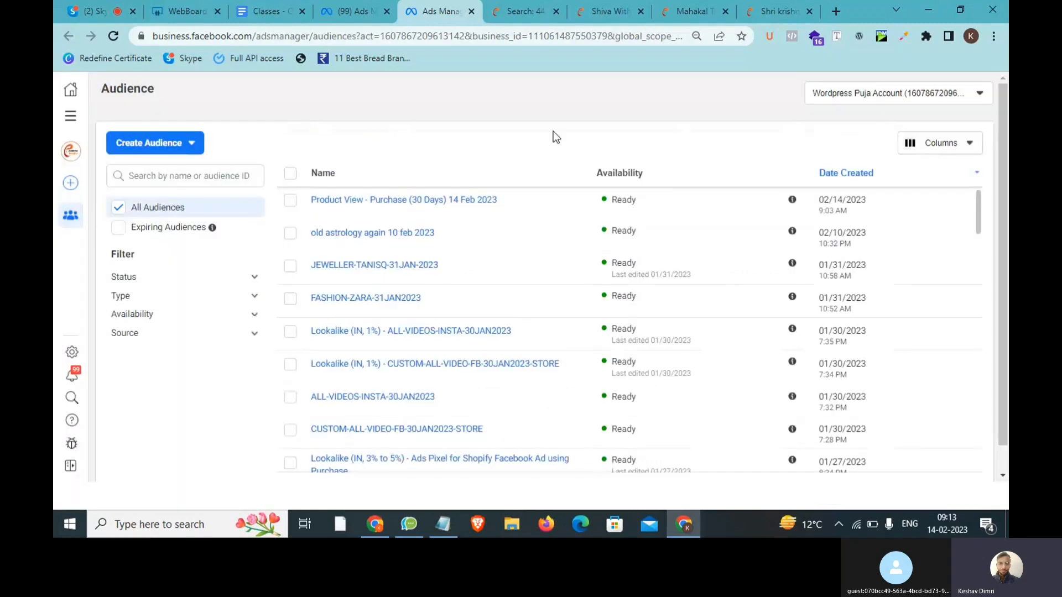
Open the custom audience settings for the App activity source, look at the available app sources, and close the dialog without creating anything.
{"action": "left_click", "coordinate": [153, 148]}
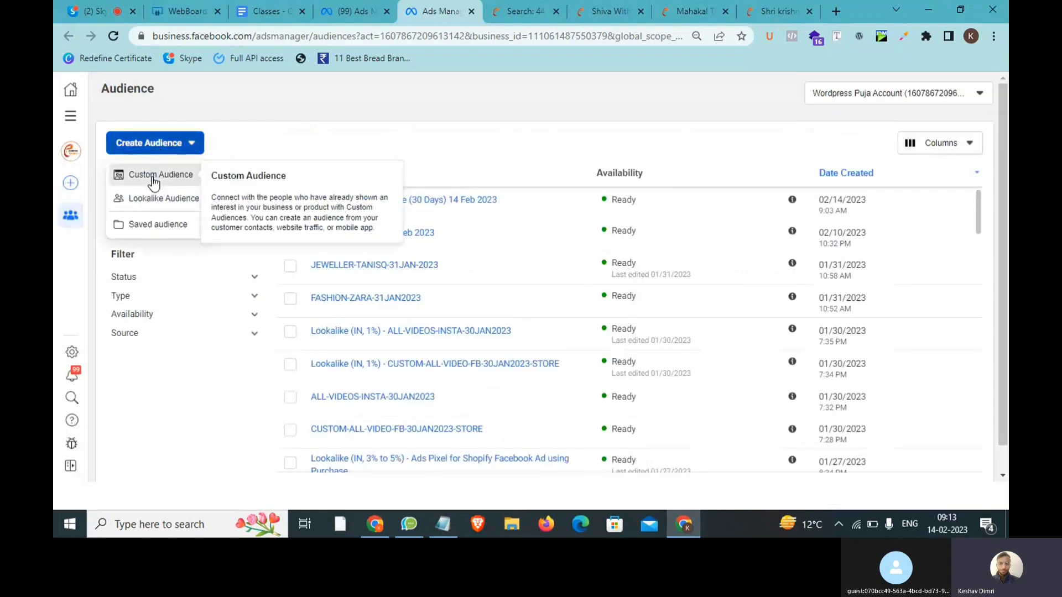
{"action": "left_click", "coordinate": [186, 180]}
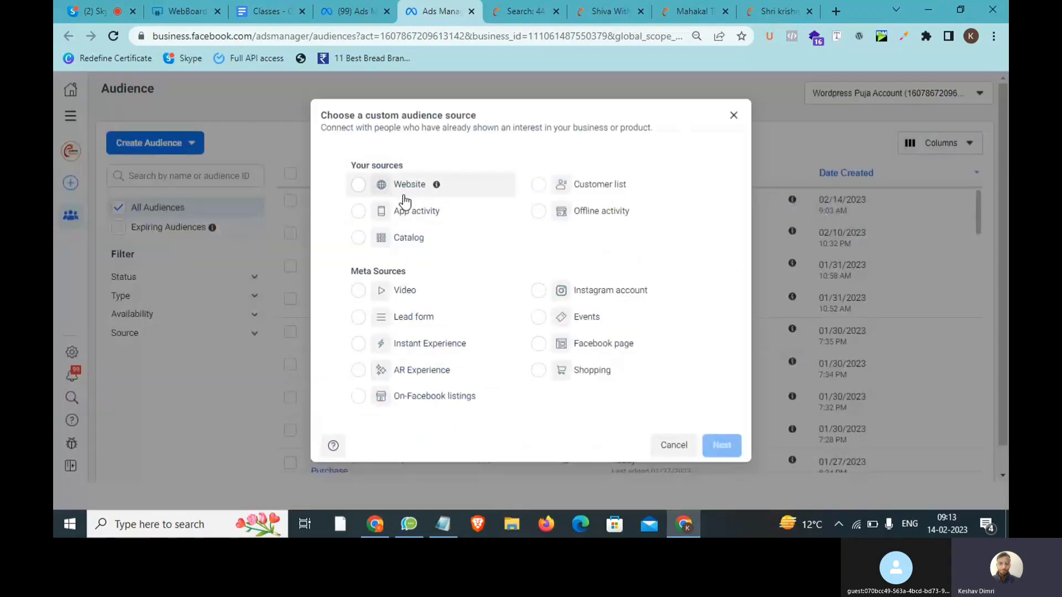
{"action": "left_click", "coordinate": [405, 213]}
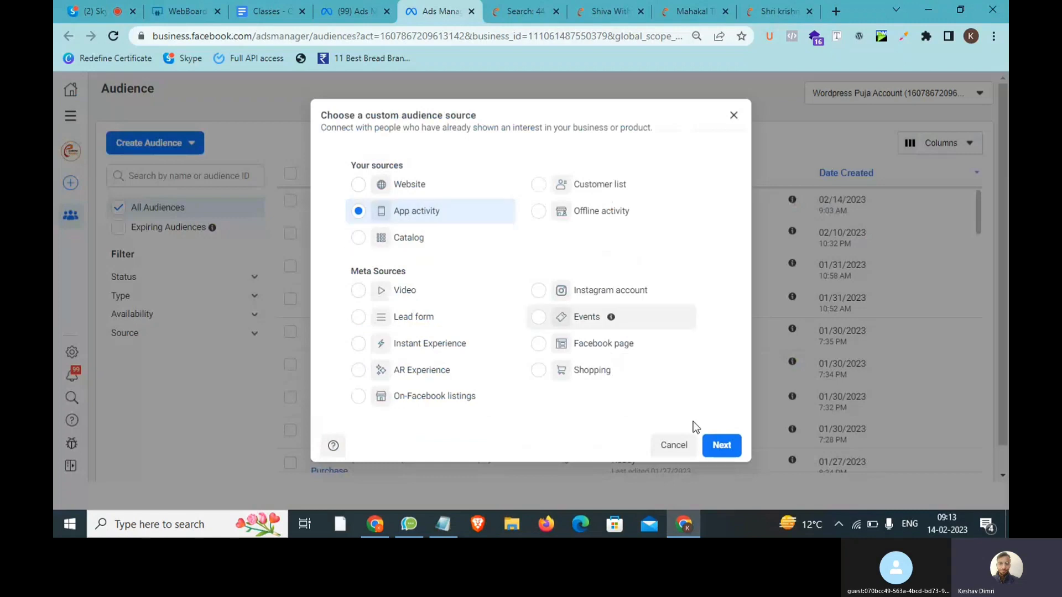
{"action": "left_click", "coordinate": [727, 450]}
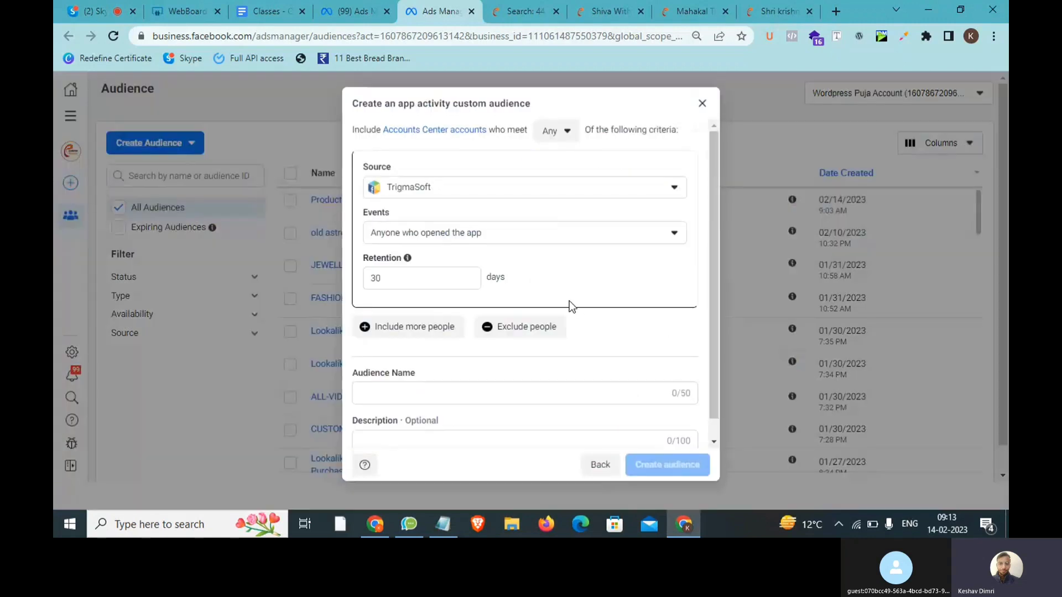
{"action": "left_click", "coordinate": [569, 190]}
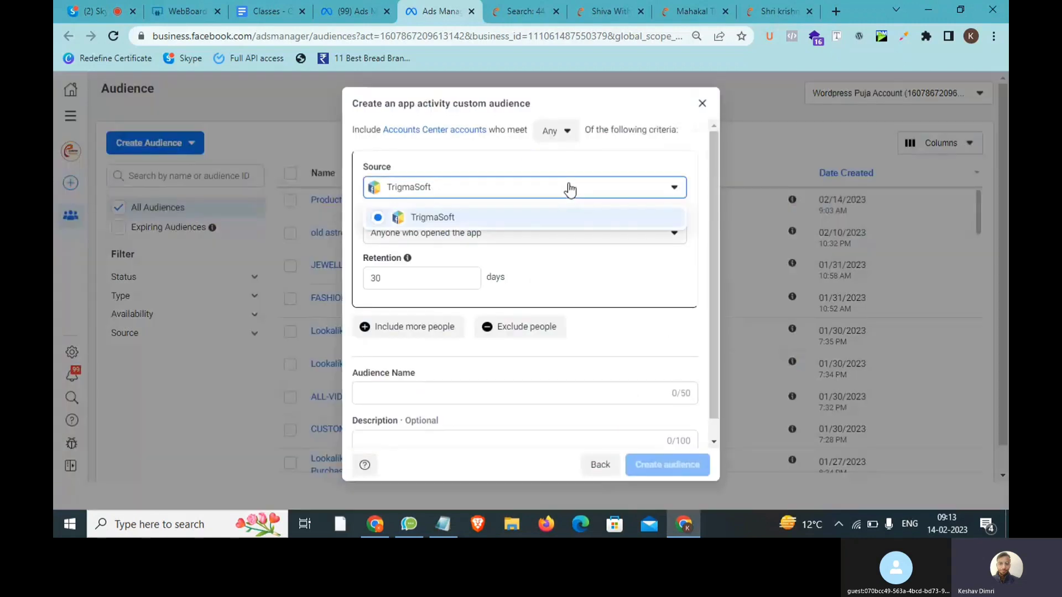
{"action": "left_click", "coordinate": [569, 162]}
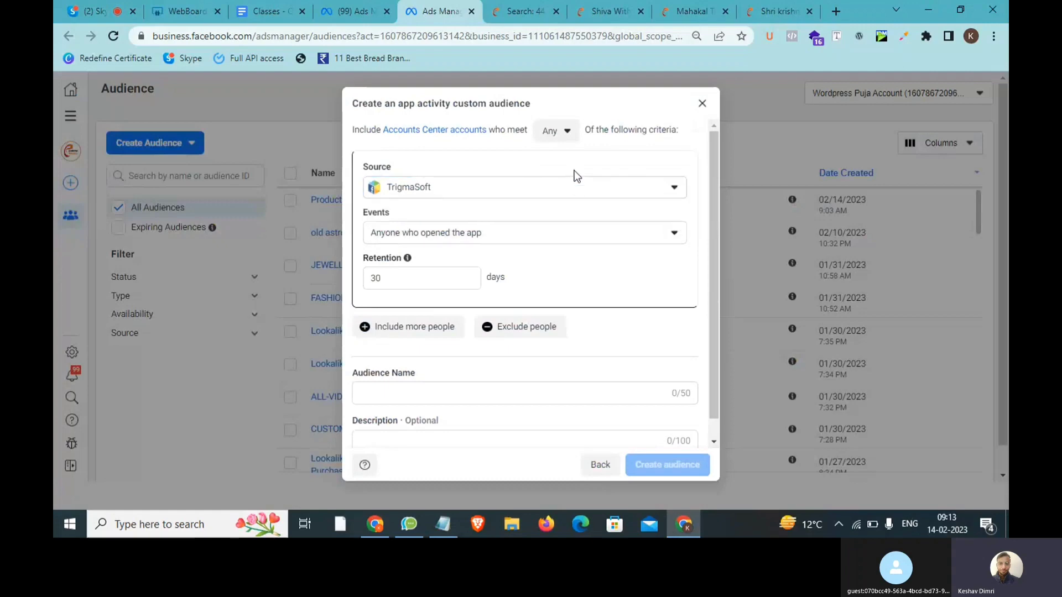
{"action": "left_click", "coordinate": [701, 105]}
Start a custom audience with Video as the source and show the enlarged list of engagement content types.
{"action": "left_click", "coordinate": [164, 144]}
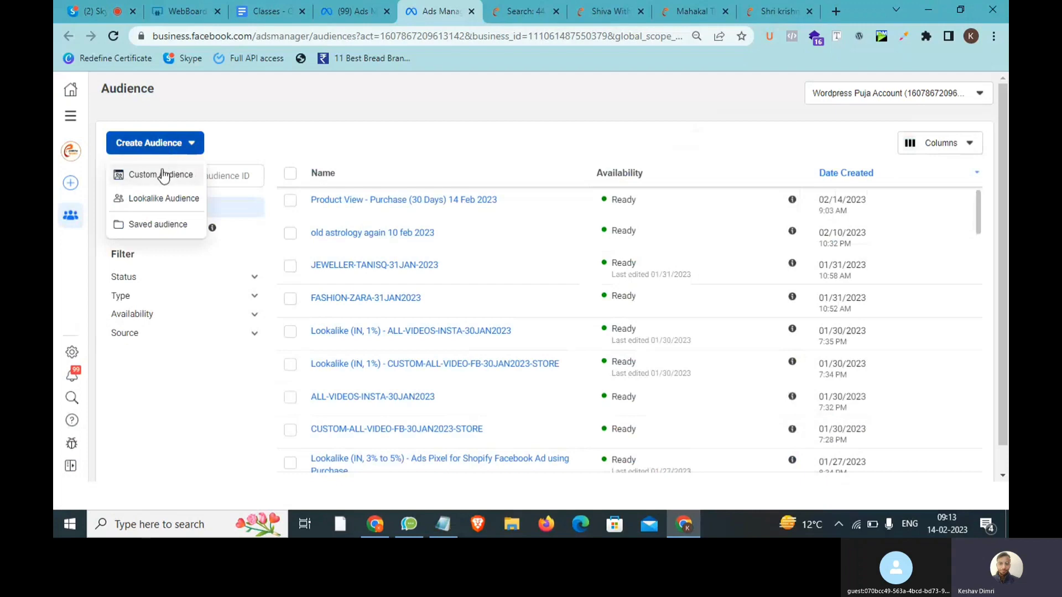
{"action": "left_click", "coordinate": [160, 174]}
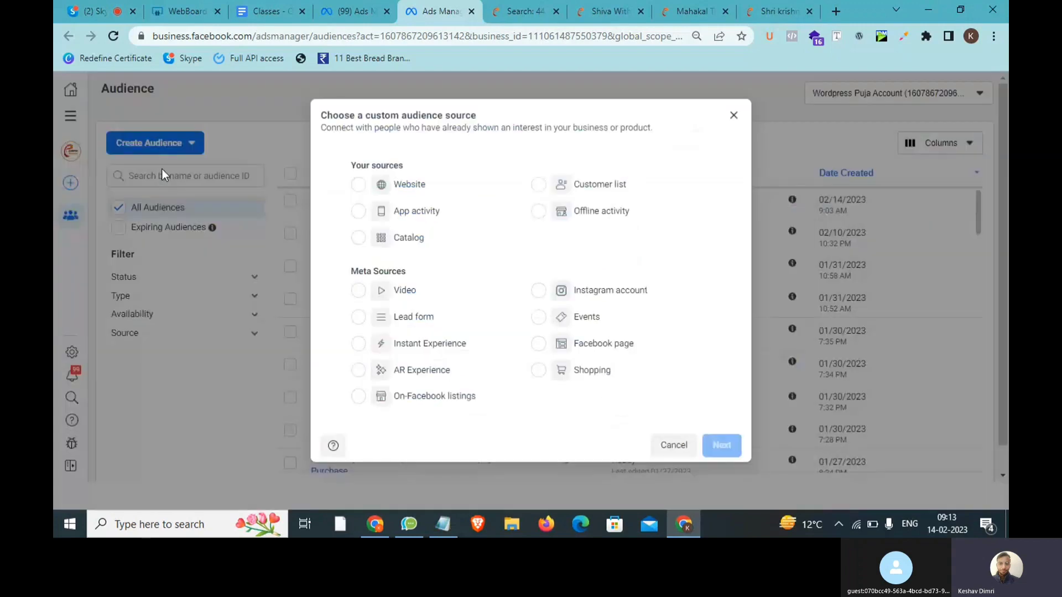
{"action": "left_click", "coordinate": [404, 289]}
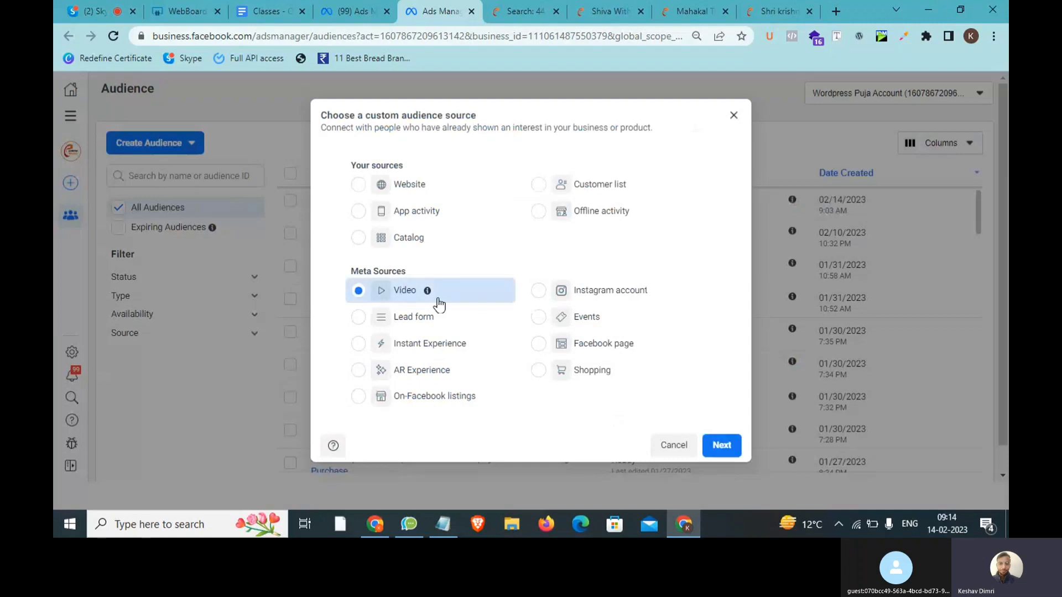
{"action": "left_click", "coordinate": [720, 447]}
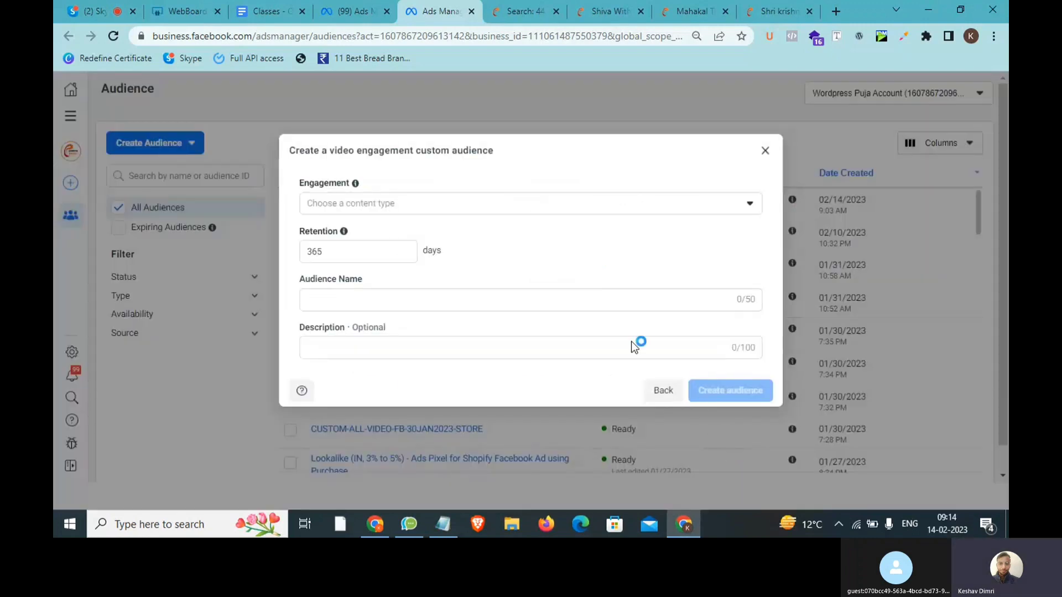
{"action": "left_click", "coordinate": [533, 205]}
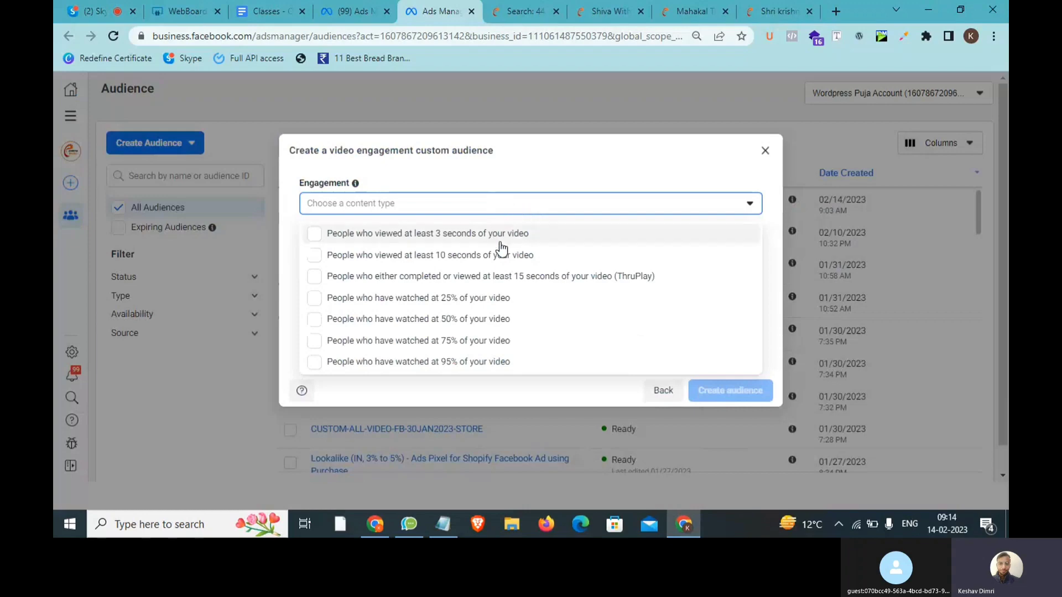
{"action": "scroll", "coordinate": [510, 247], "scroll_direction": "up", "scroll_amount": 3}
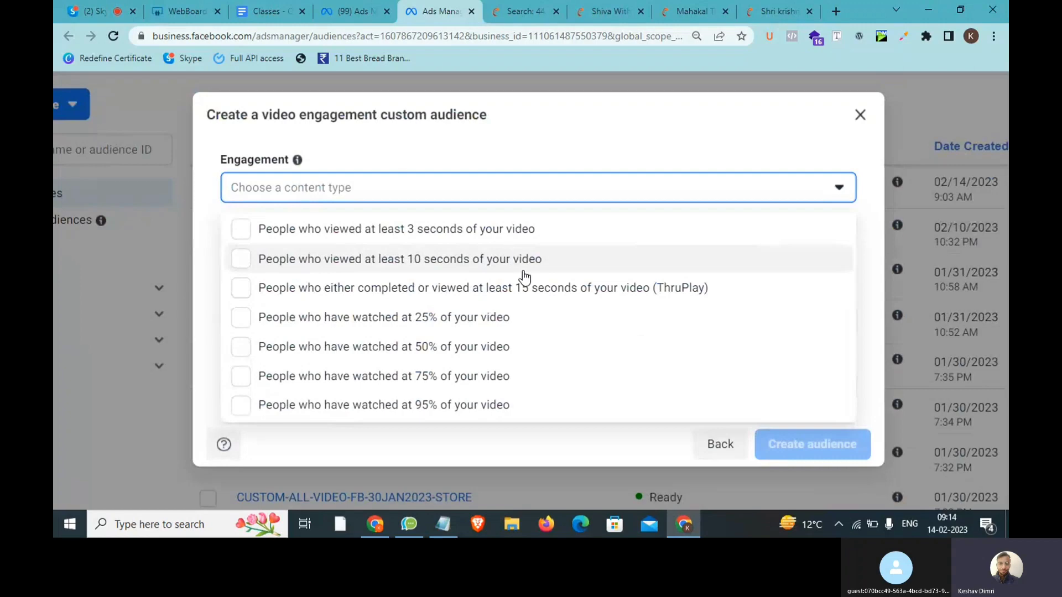
Switch to Notepad and add the note "Vidieo >> 25%, 50%, 95%" a few blank lines below the Excel note.
{"action": "left_click", "coordinate": [444, 522]}
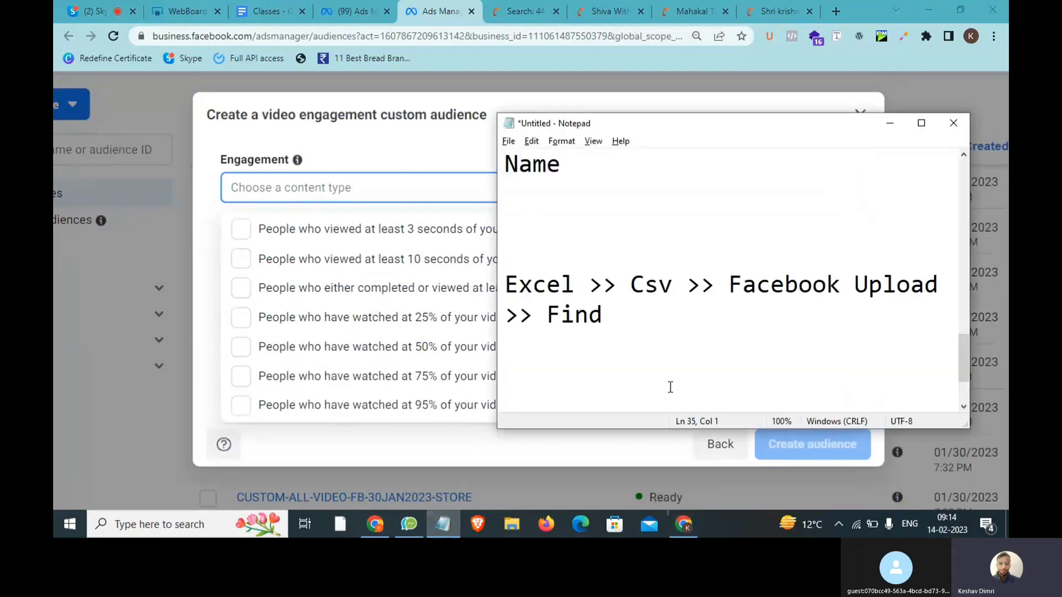
{"action": "scroll", "coordinate": [671, 394], "scroll_direction": "down", "scroll_amount": 1}
{"action": "type", "text": "View"}
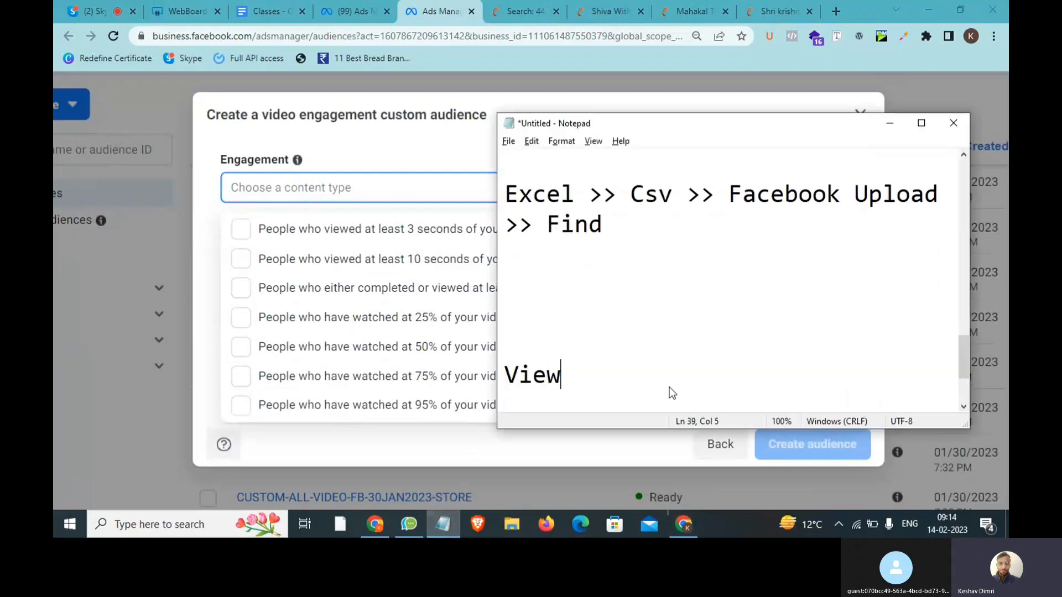
{"action": "key", "text": "BackSpace"}
{"action": "key", "text": "BackSpace"}
{"action": "type", "text": "dieo >"}
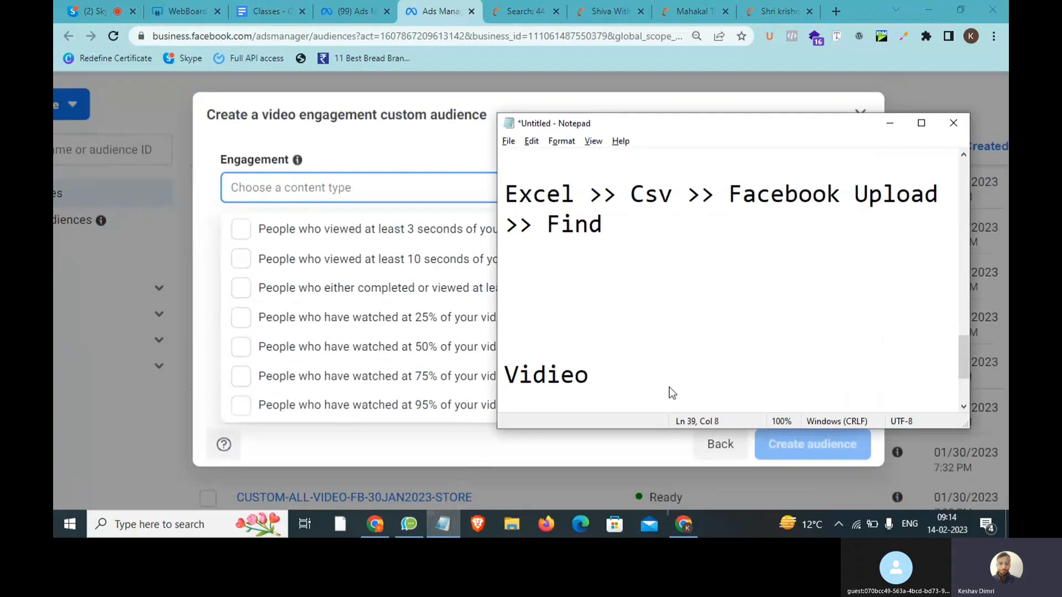
{"action": "type", "text": ">"}
{"action": "type", "text": "25%"}
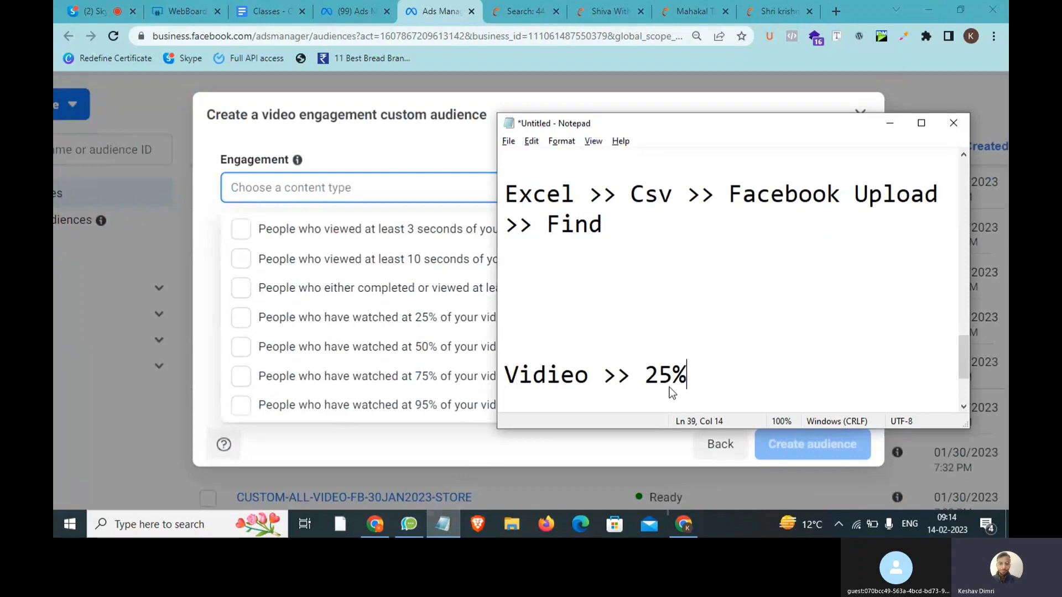
{"action": "type", "text": ", 50%"}
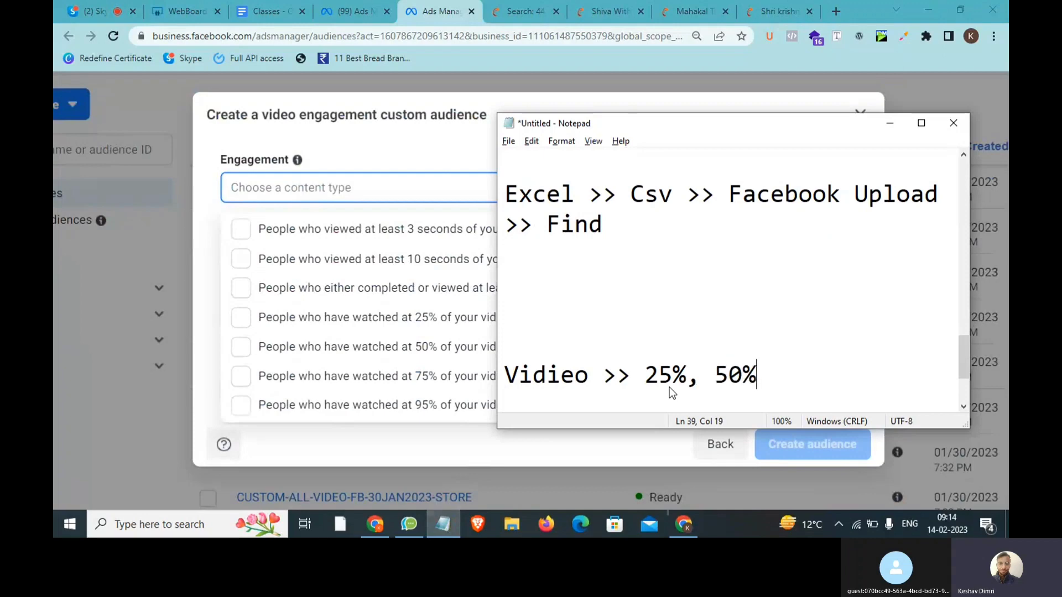
{"action": "type", "text": ", "}
{"action": "type", "text": "9"}
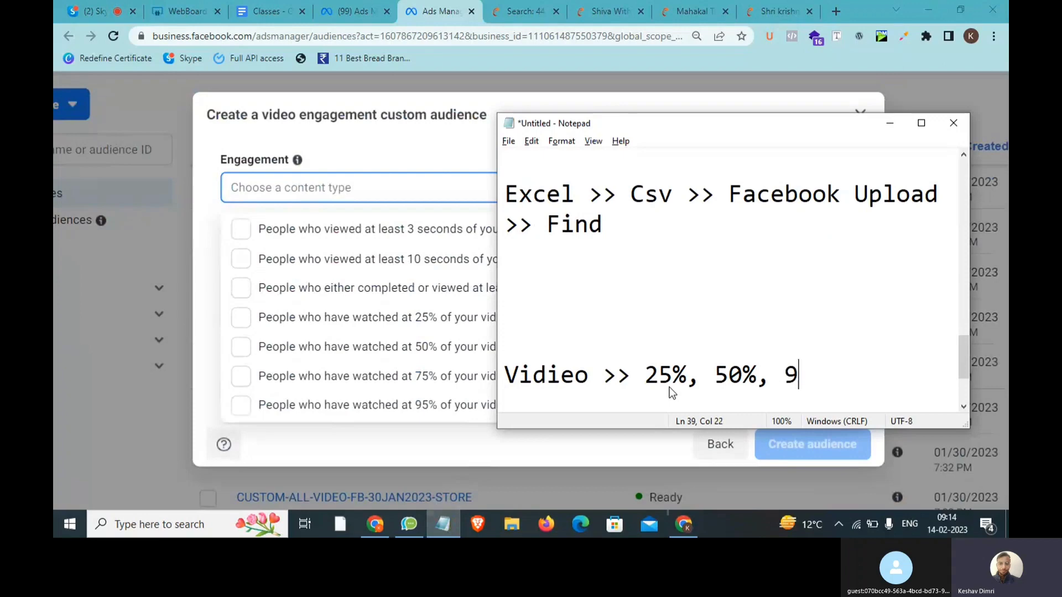
{"action": "type", "text": "5%"}
Return to Ads Manager and set the video engagement to People who have watched at 95% of your video.
{"action": "key", "text": "alt+Tab"}
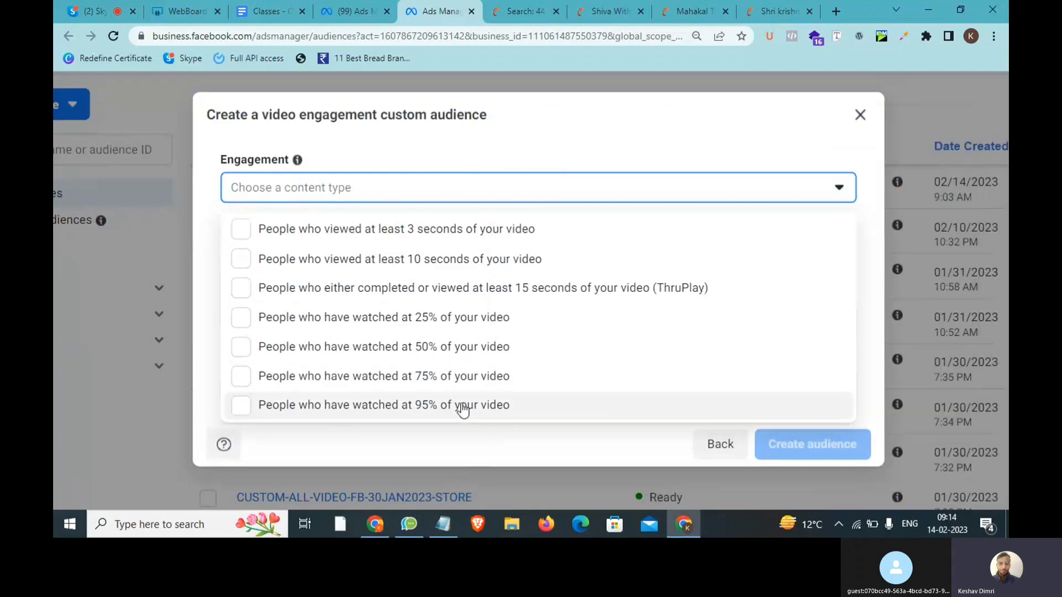
{"action": "left_click", "coordinate": [406, 412]}
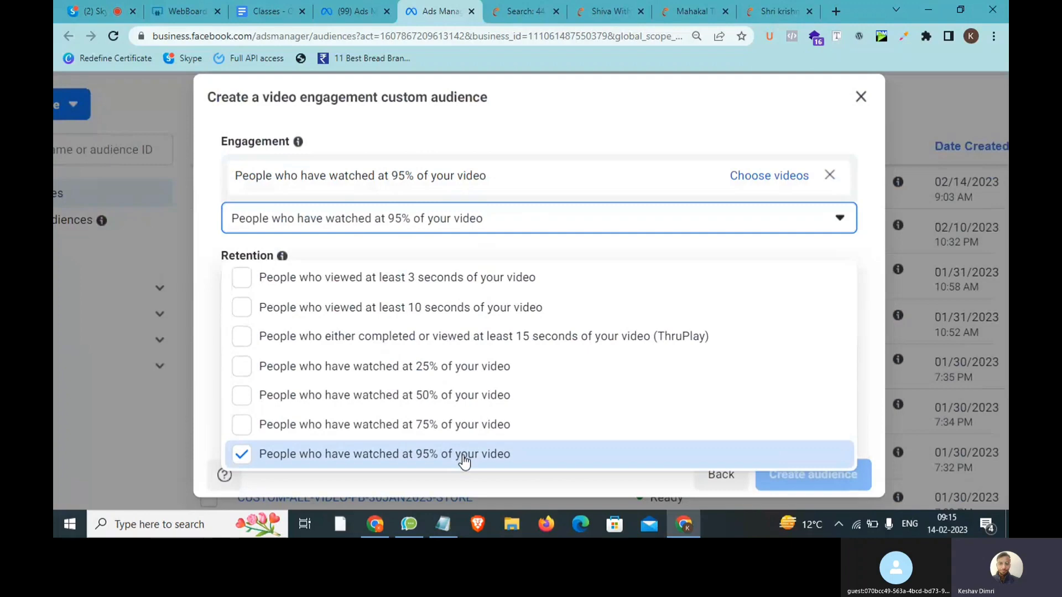
Open the video selection for the 95% engagement and set its Facebook page source to Prabhu Bhakti Store.
{"action": "left_click", "coordinate": [591, 138]}
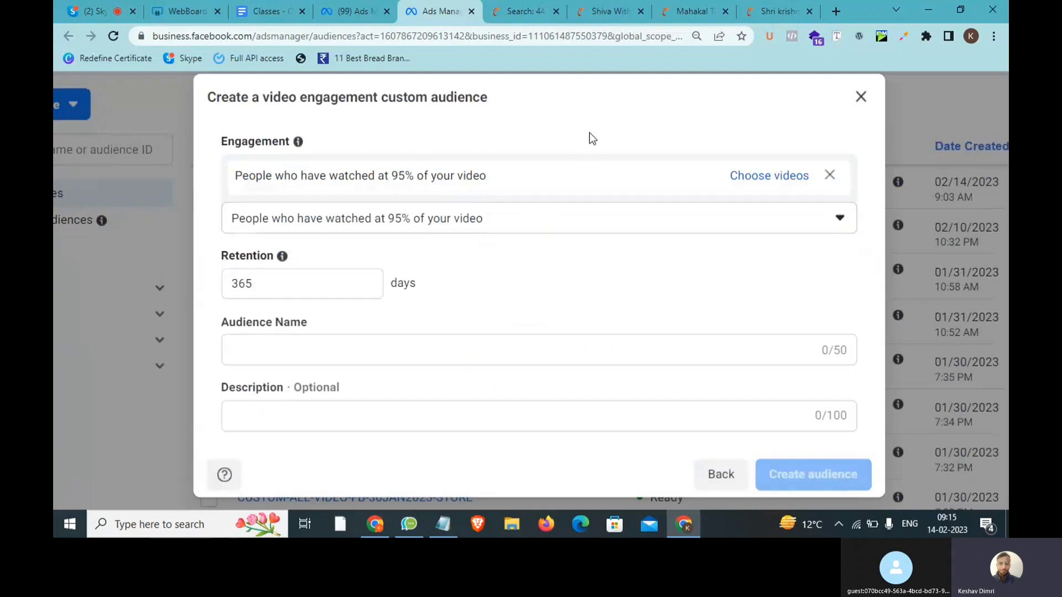
{"action": "left_click", "coordinate": [764, 178]}
{"action": "key", "text": "ctrl+minus"}
{"action": "key", "text": "ctrl+minus"}
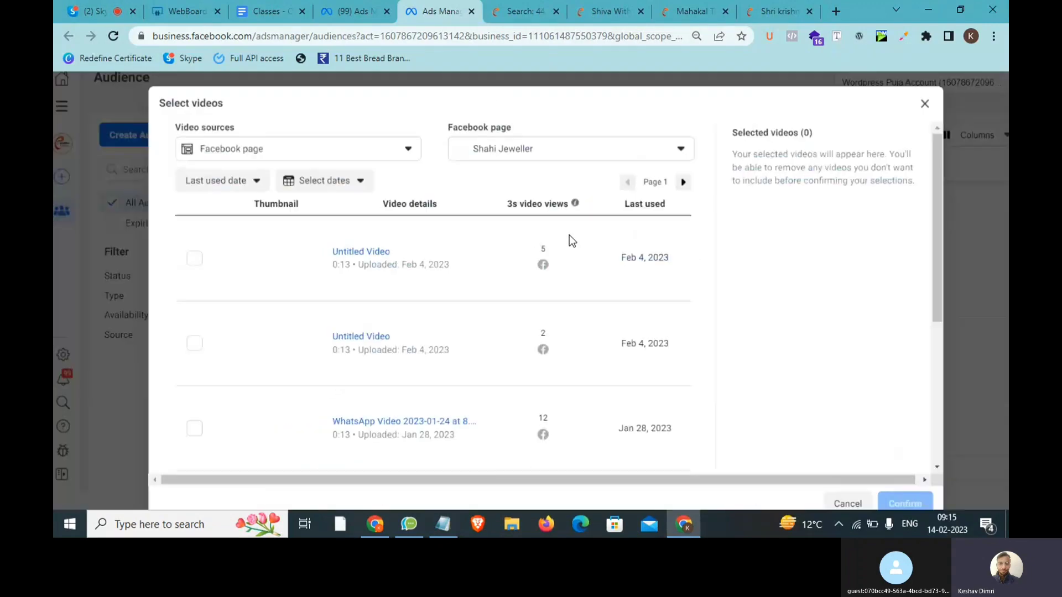
{"action": "left_click", "coordinate": [551, 161]}
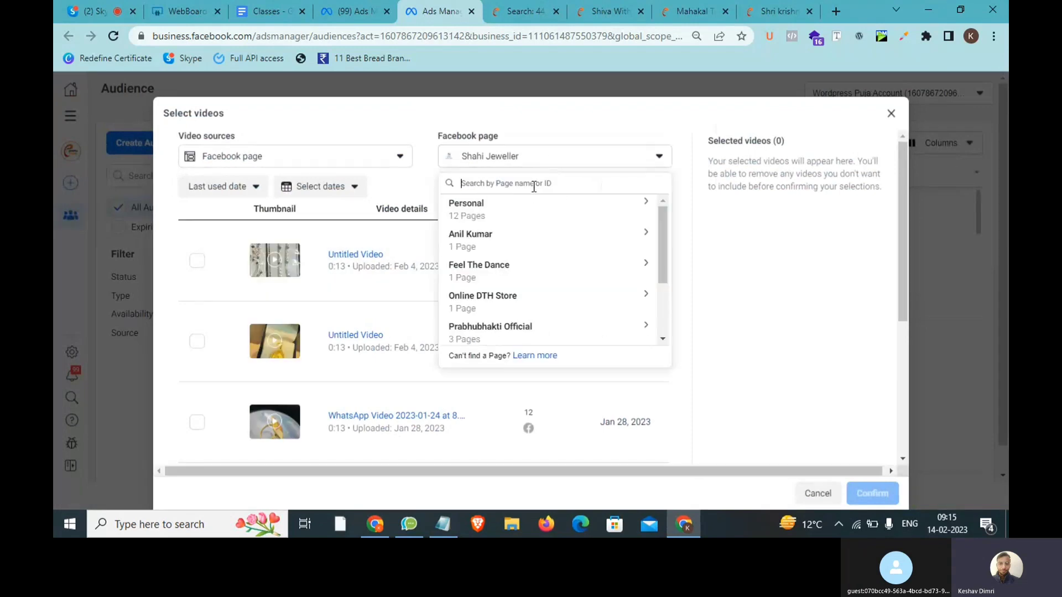
{"action": "type", "text": "prabh"}
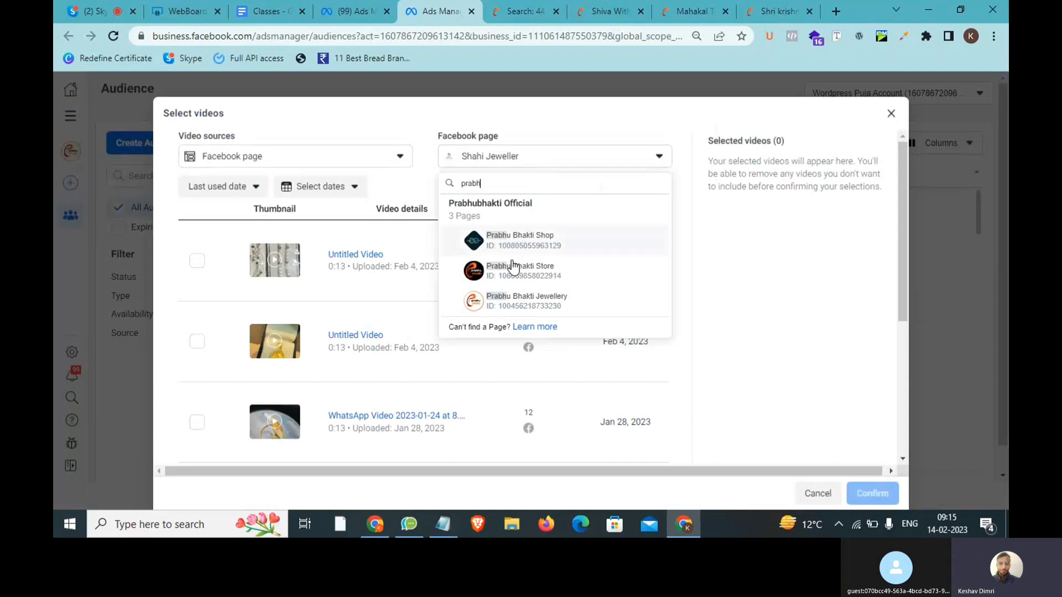
{"action": "left_click", "coordinate": [509, 272]}
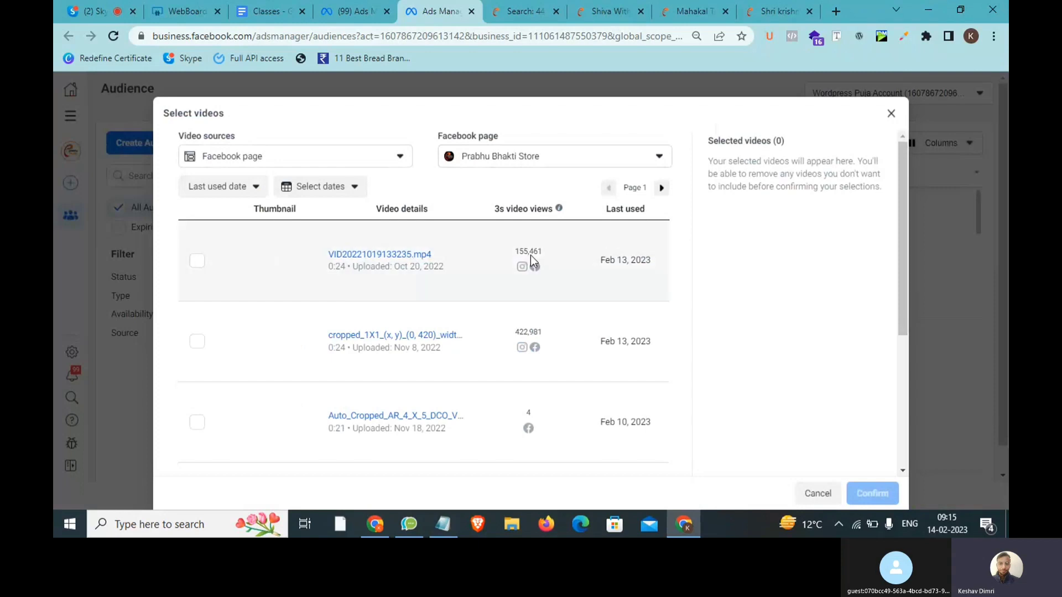
Select the page's first two videos, VID20221019133235.mp4 and the cropped_1X1 one, and confirm them for the video engagement audience.
{"action": "left_click", "coordinate": [194, 262]}
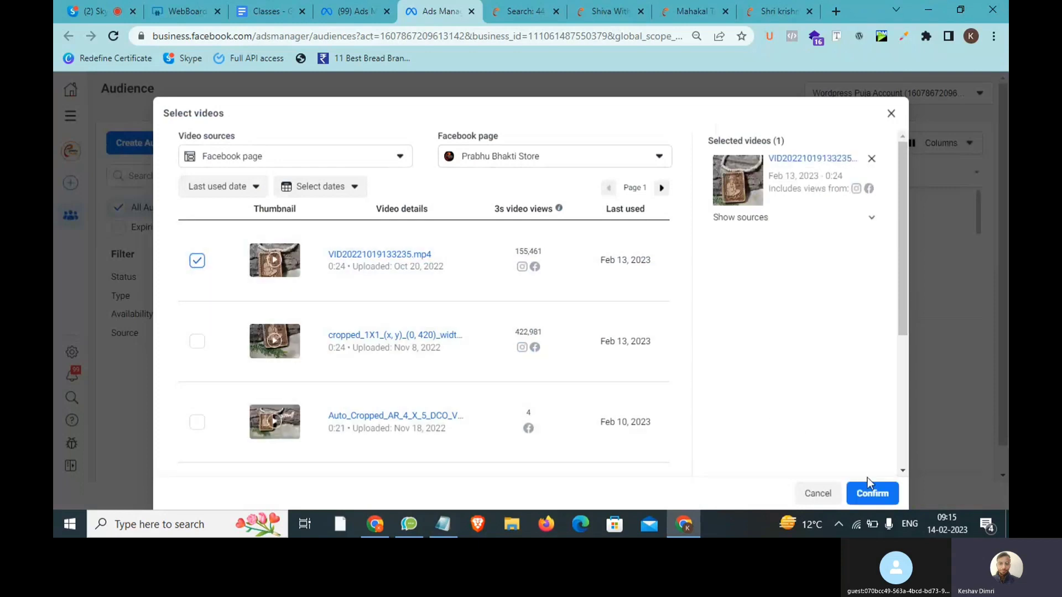
{"action": "left_click", "coordinate": [197, 342]}
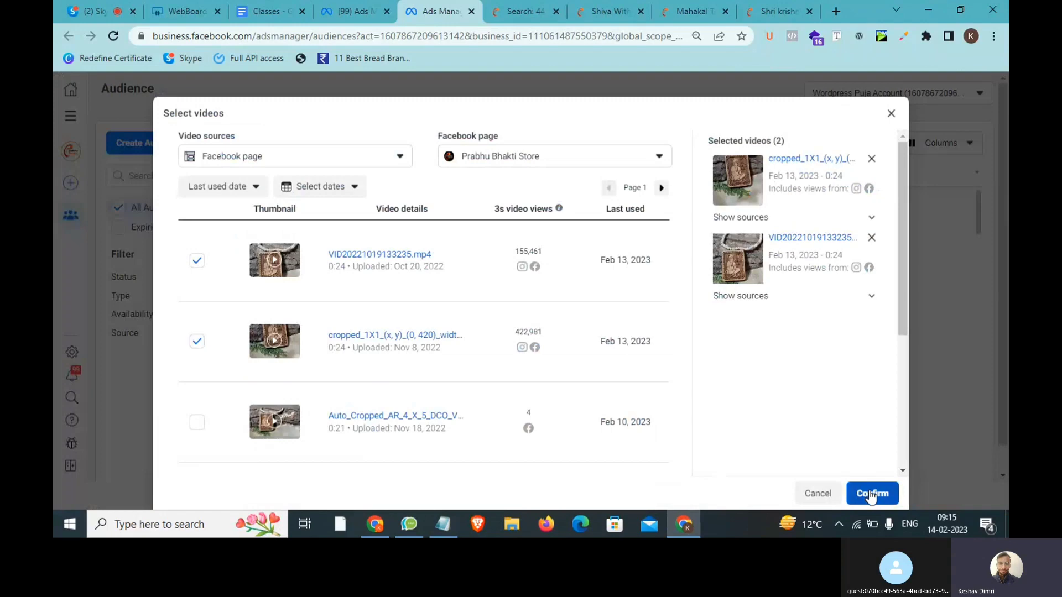
{"action": "left_click", "coordinate": [871, 493]}
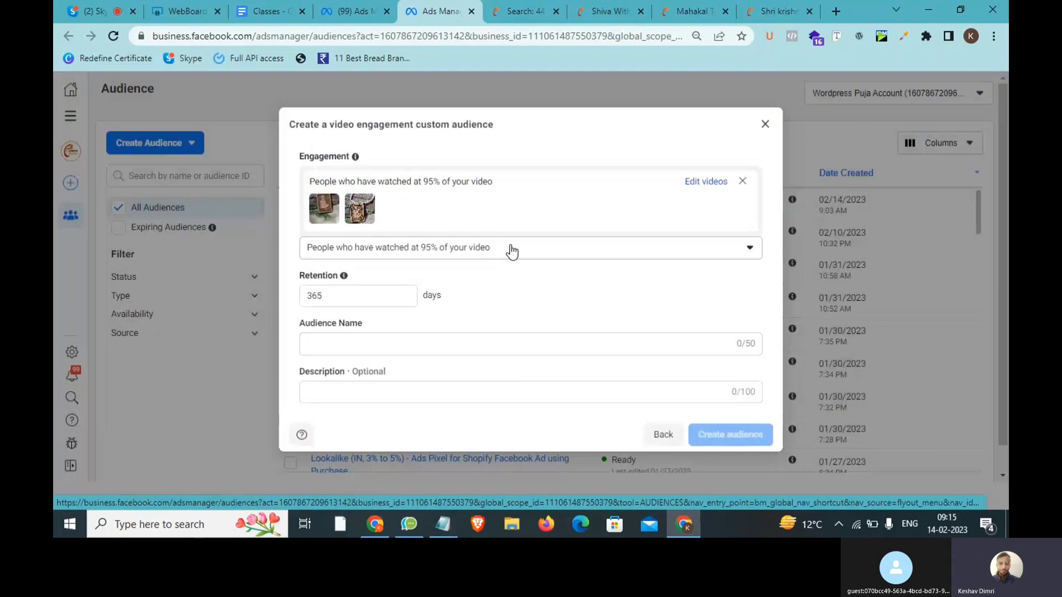
{"action": "scroll", "coordinate": [509, 249], "scroll_direction": "up", "scroll_amount": 2}
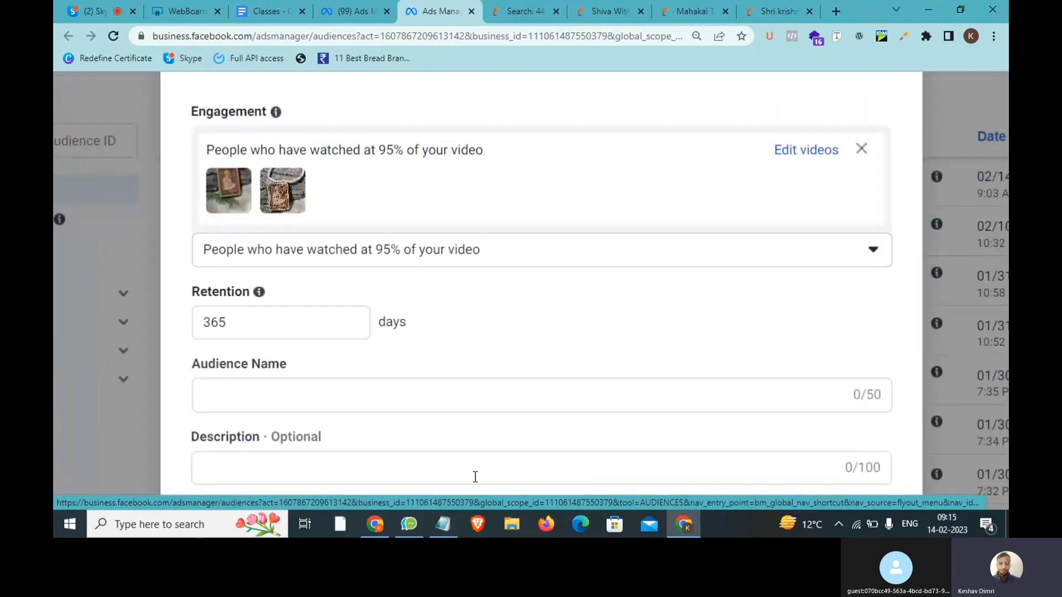
Switch to Notepad, add the line "30 Sec >> 27 , 28 Sec" below the video note, and highlight that line.
{"action": "left_click", "coordinate": [450, 524]}
{"action": "key", "text": "Return"}
{"action": "key", "text": "Return"}
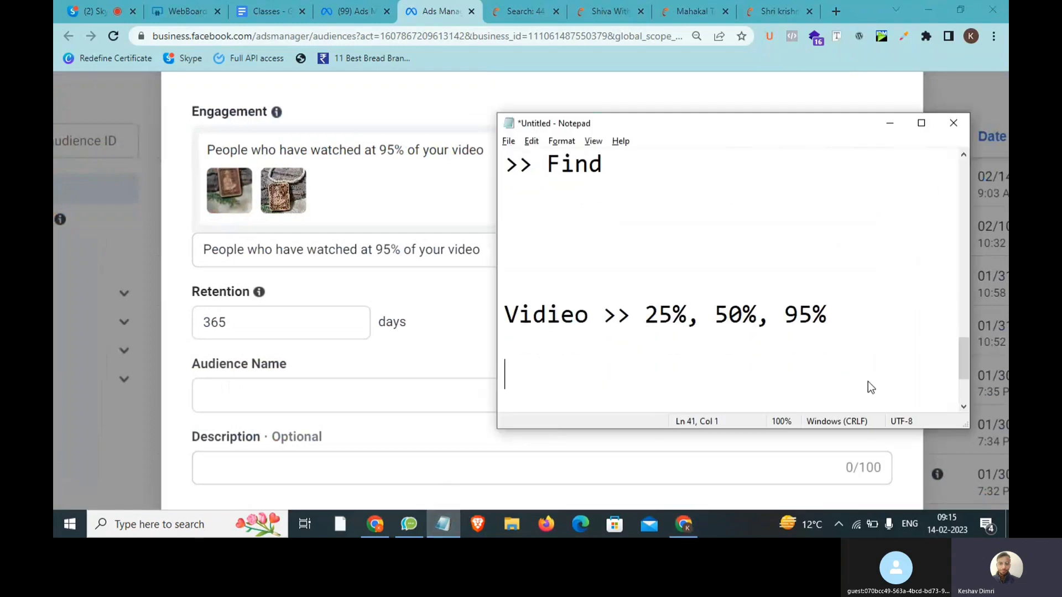
{"action": "type", "text": "30 S"}
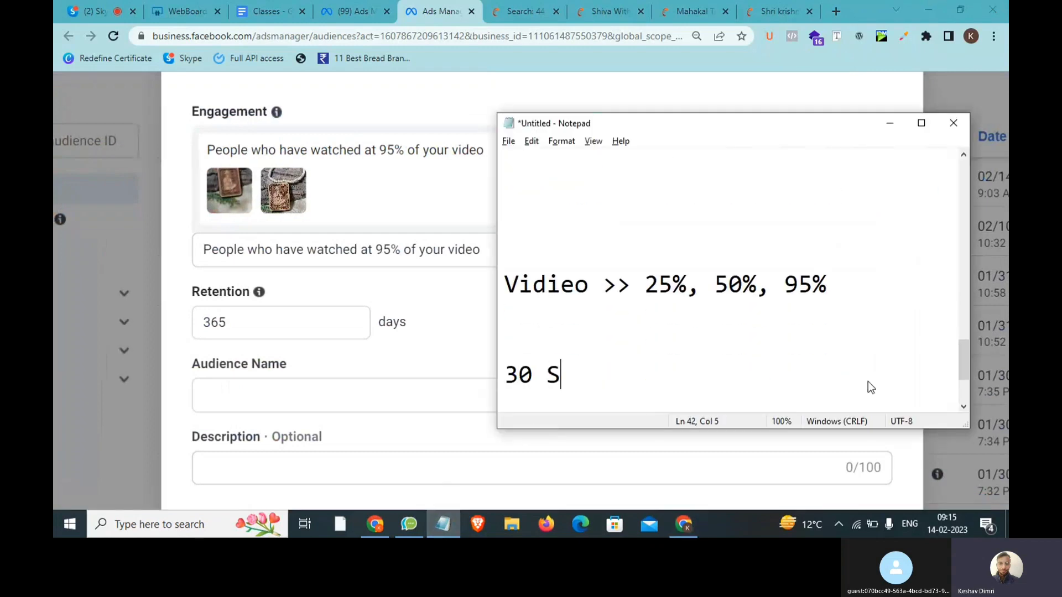
{"action": "type", "text": "ec >>"}
{"action": "type", "text": "27 "}
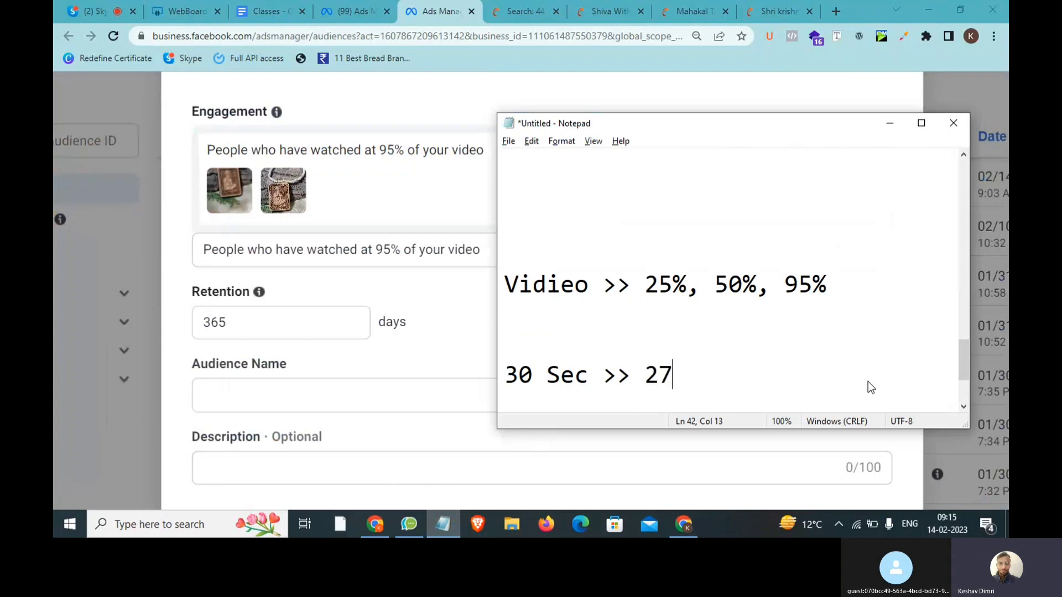
{"action": "type", "text": ", 28 Sec"}
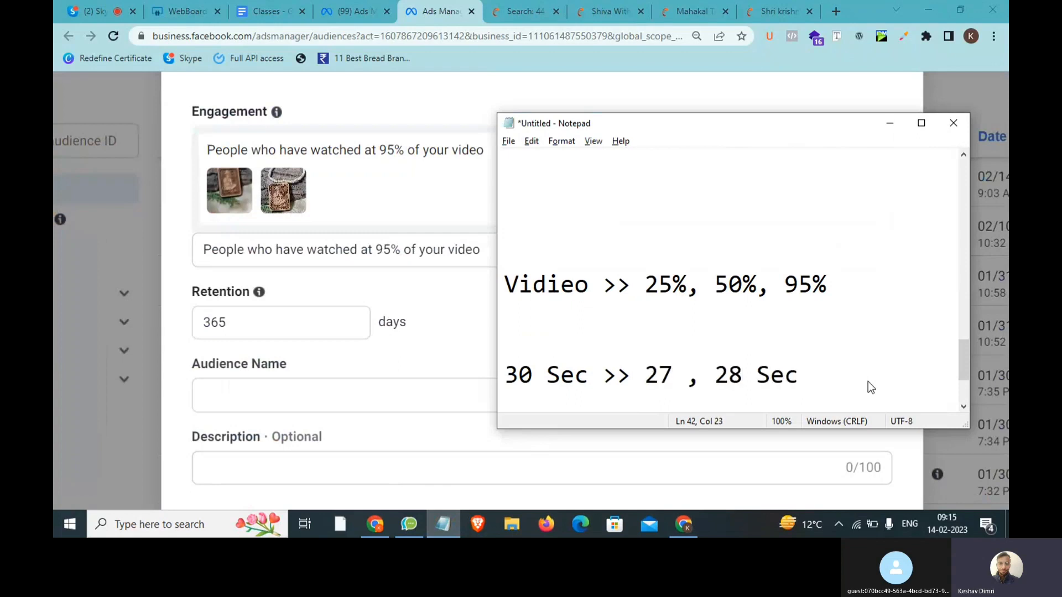
{"action": "key", "text": "ctrl+shift+Left"}
{"action": "key", "text": "ctrl+shift+Left"}
{"action": "key", "text": "ctrl+shift+Left"}
{"action": "key", "text": "ctrl+shift+Left"}
{"action": "key", "text": "ctrl+shift+Left"}
{"action": "key", "text": "ctrl+shift+Left"}
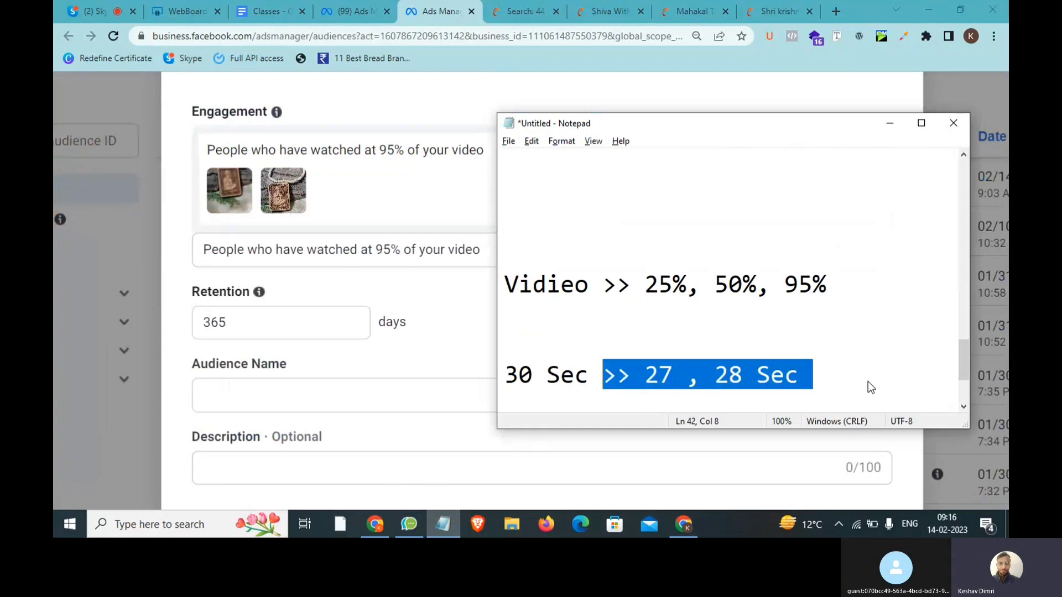
{"action": "key", "text": "ctrl+shift+Left"}
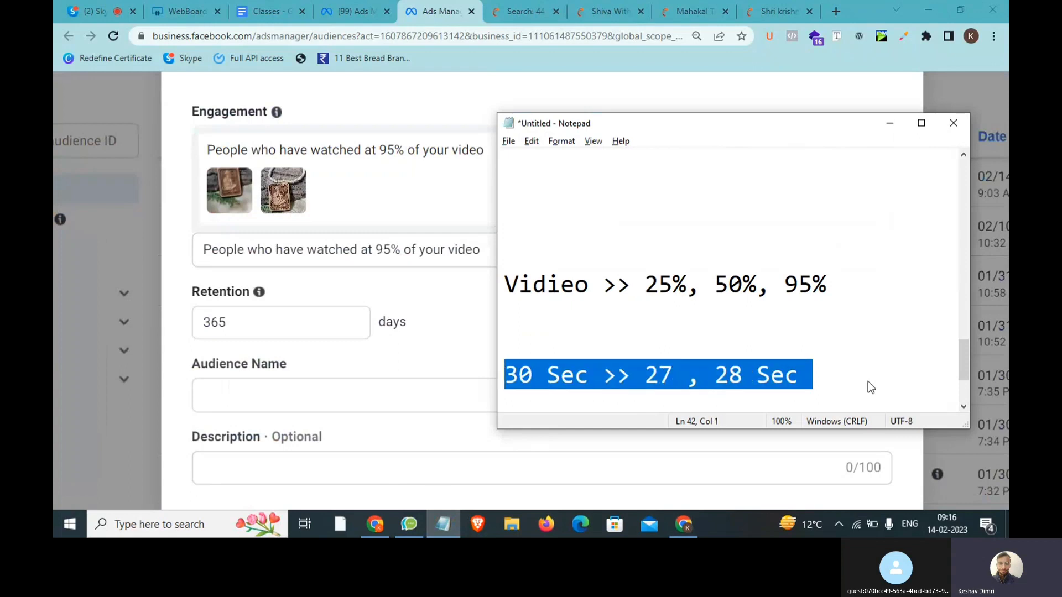
Return to Ads Manager and examine the retention setting of the video engagement audience, highlighting its number of days.
{"action": "key", "text": "alt+Tab"}
{"action": "key", "text": "ctrl+minus"}
{"action": "key", "text": "ctrl+minus"}
{"action": "key", "text": "ctrl+minus"}
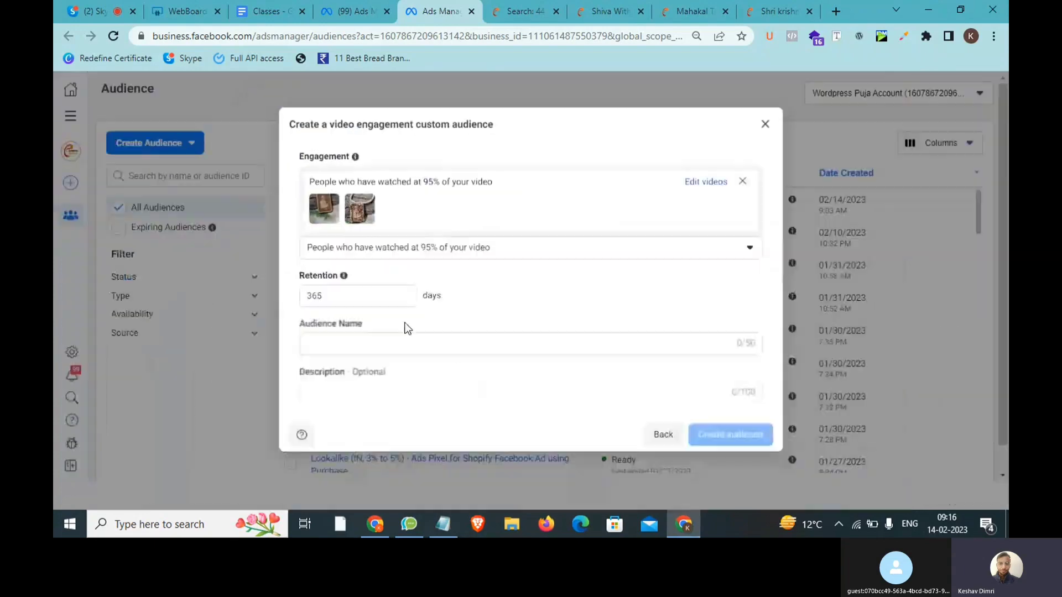
{"action": "left_click", "coordinate": [351, 290]}
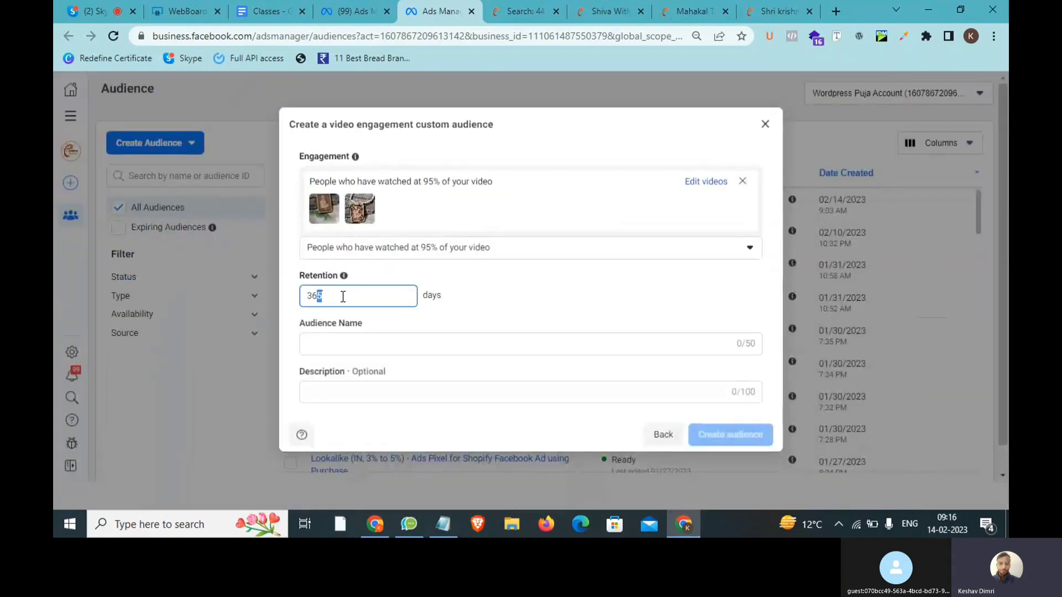
{"action": "key", "text": "ctrl+plus"}
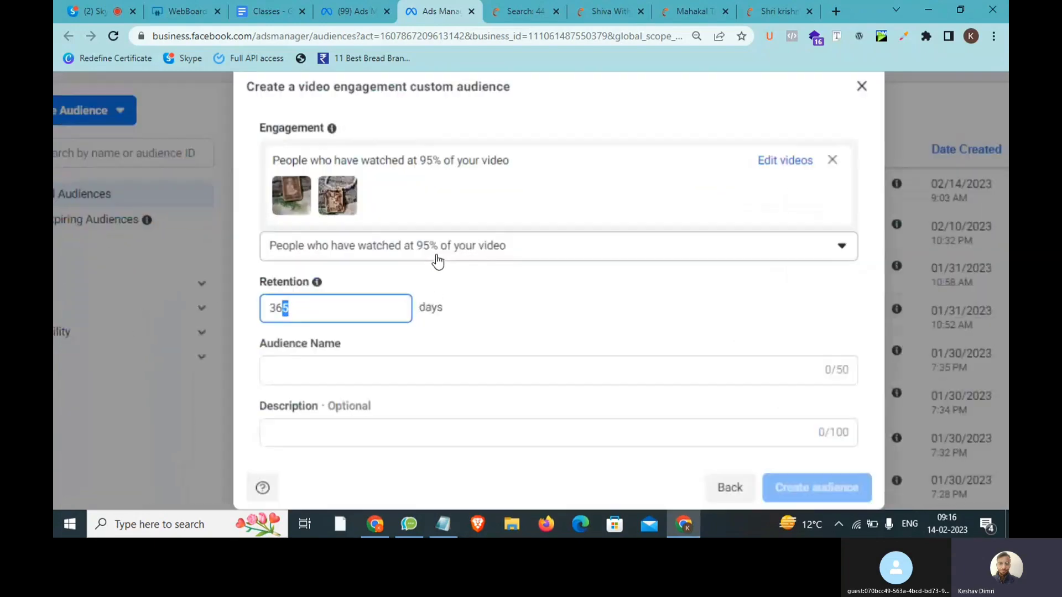
{"action": "key", "text": "ctrl+plus"}
{"action": "key", "text": "ctrl+minus"}
{"action": "key", "text": "ctrl+minus"}
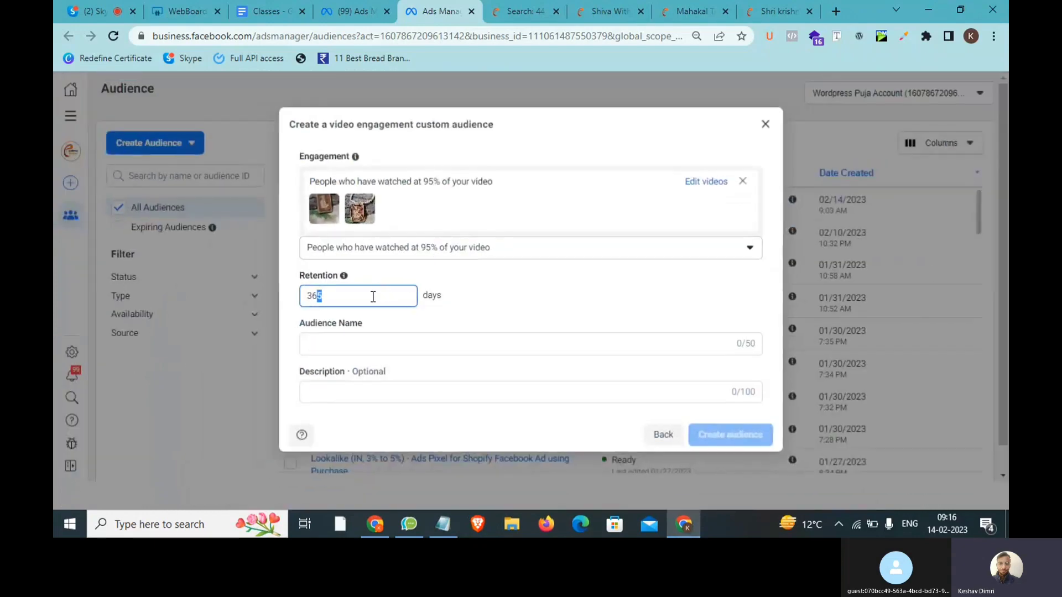
{"action": "key", "text": "ctrl+plus"}
{"action": "key", "text": "ctrl+plus"}
{"action": "key", "text": "ctrl+plus"}
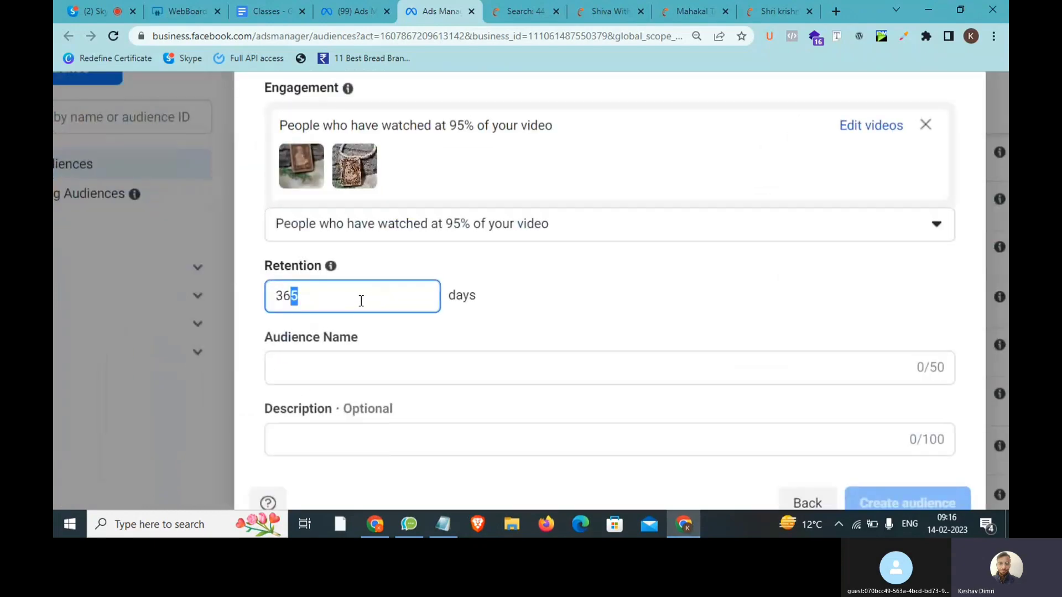
{"action": "left_click", "coordinate": [361, 300]}
{"action": "left_click_drag", "start_coordinate": [360, 299], "coordinate": [278, 296]}
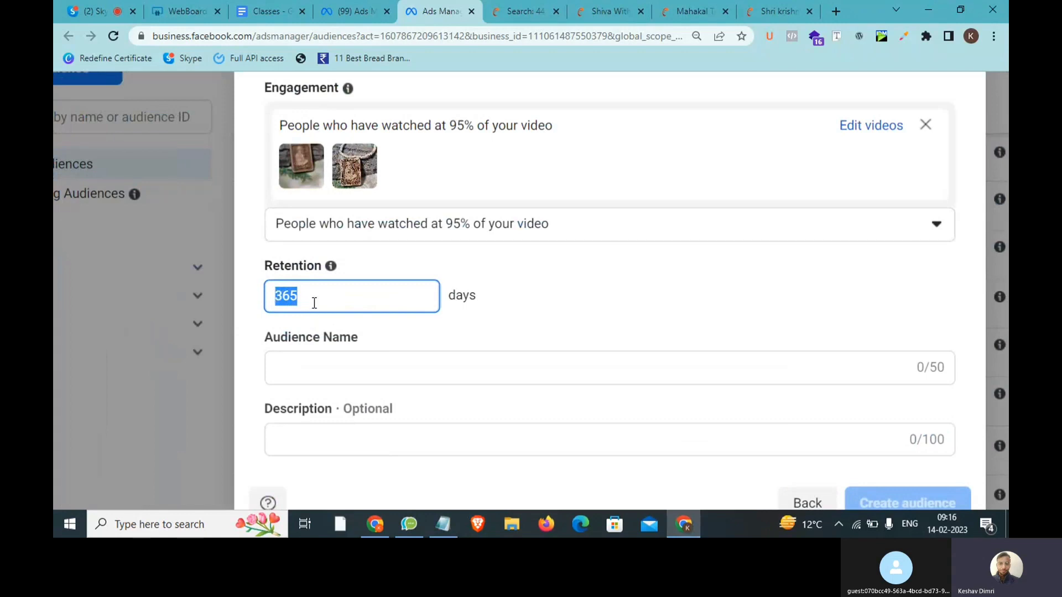
{"action": "key", "text": "ctrl+minus"}
{"action": "key", "text": "ctrl+minus"}
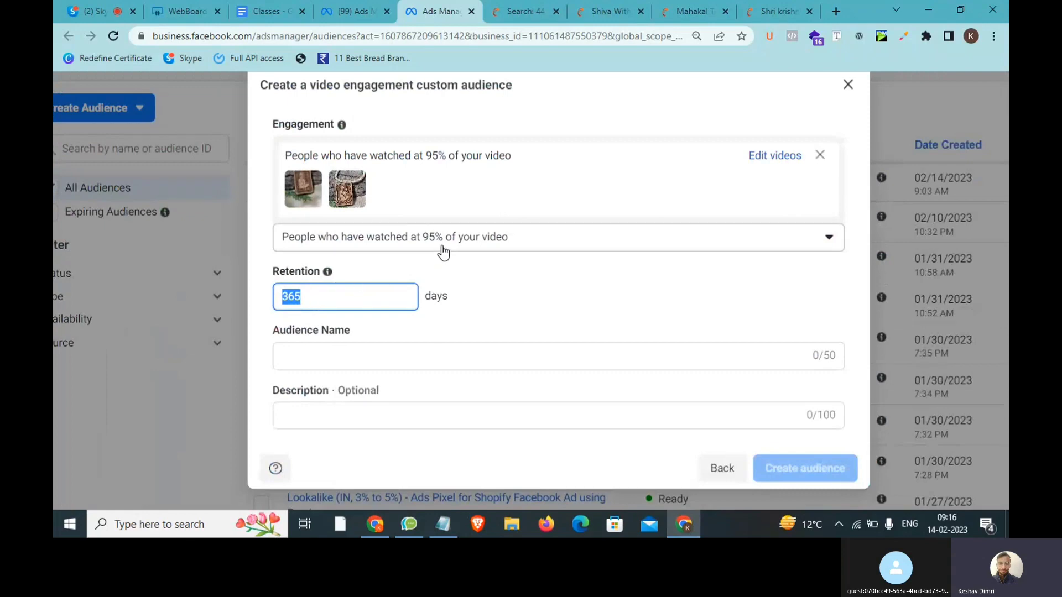
{"action": "key", "text": "ctrl+plus"}
{"action": "key", "text": "ctrl+plus"}
{"action": "key", "text": "ctrl+minus"}
{"action": "key", "text": "ctrl+minus"}
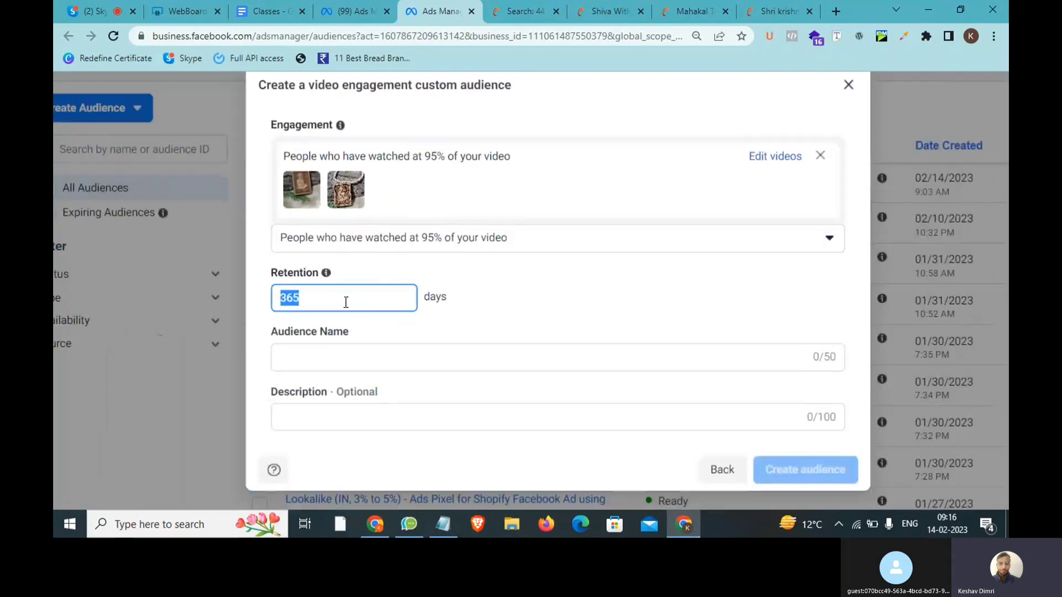
Close the video engagement audience dialog without naming or creating the audience.
{"action": "left_click", "coordinate": [380, 366]}
{"action": "scroll", "coordinate": [764, 177], "scroll_direction": "up", "scroll_amount": 1}
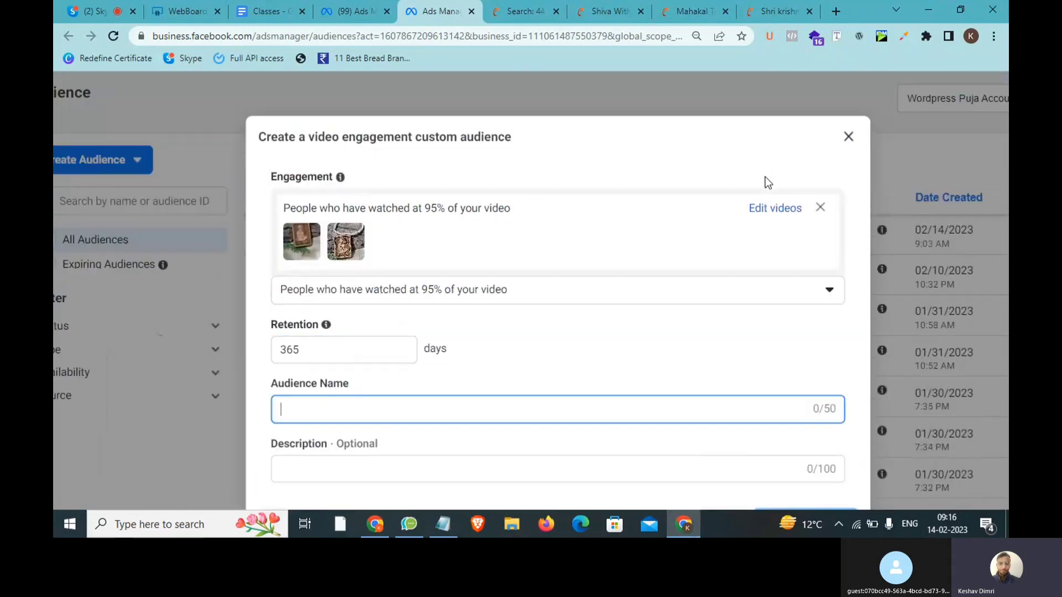
{"action": "left_click", "coordinate": [850, 145]}
{"action": "key", "text": "ctrl+minus"}
{"action": "key", "text": "ctrl+minus"}
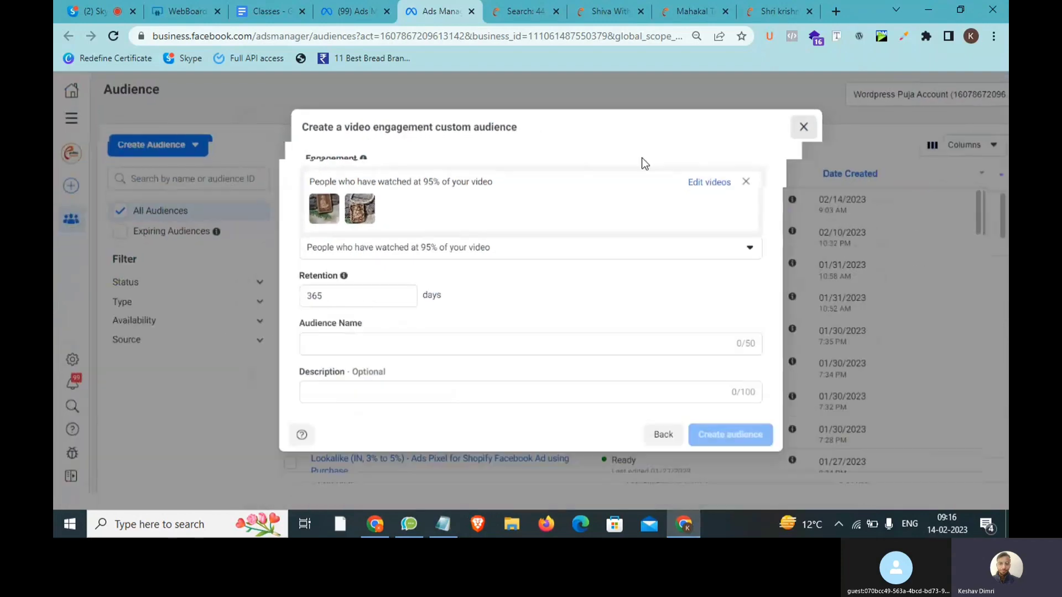
{"action": "key", "text": "Escape"}
Start a new custom audience with Lead form as the source and open its settings.
{"action": "left_click", "coordinate": [169, 148]}
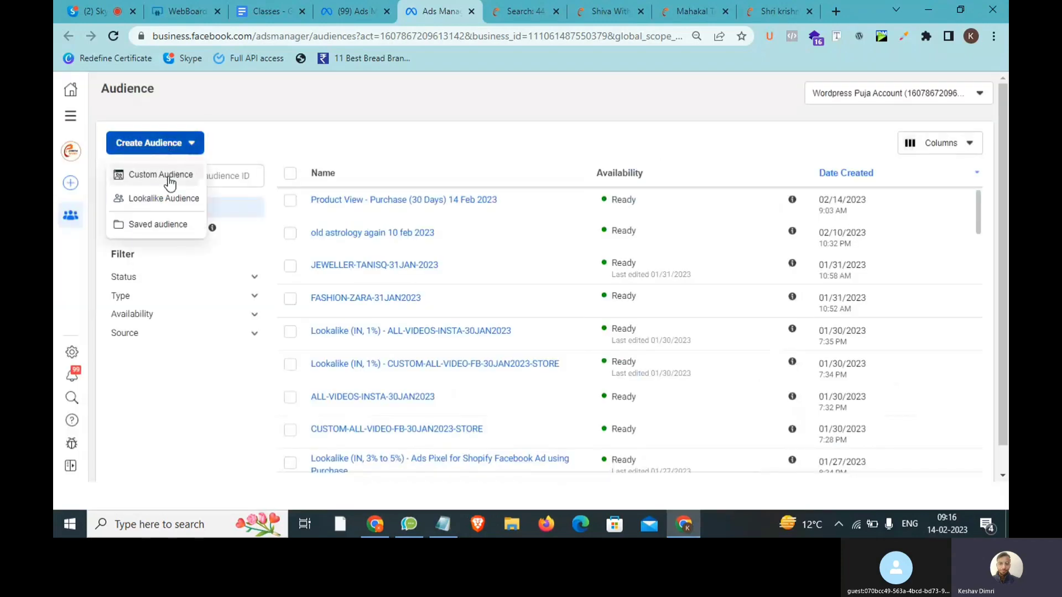
{"action": "left_click", "coordinate": [165, 178]}
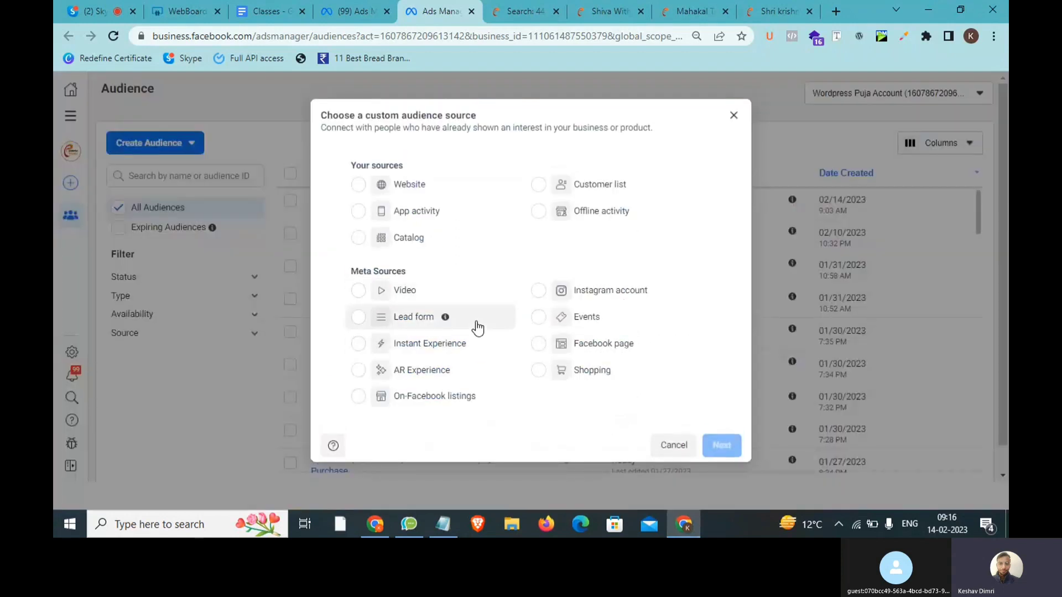
{"action": "left_click", "coordinate": [478, 328]}
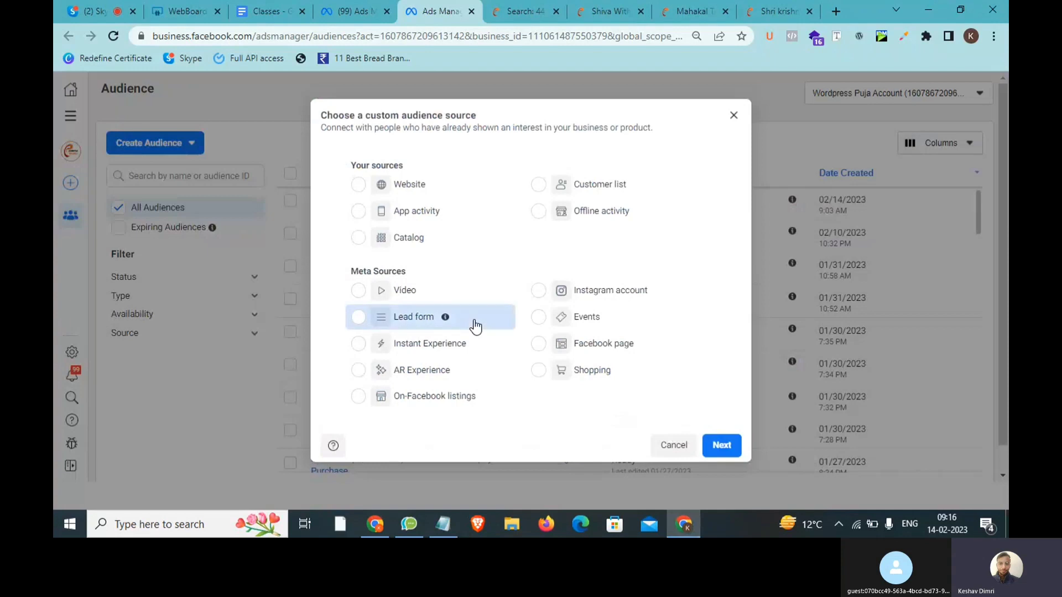
{"action": "left_click", "coordinate": [717, 448]}
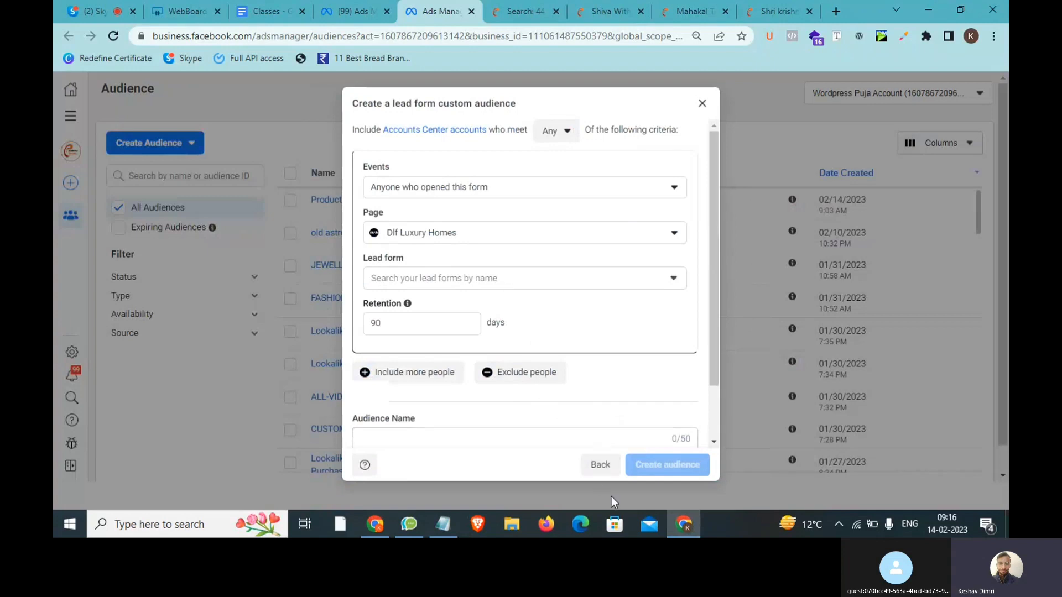
Switch to Notepad and add the line "lead >> Reals >> Facebook >> instant" below the "30 Sec" note.
{"action": "left_click", "coordinate": [451, 532]}
{"action": "left_click", "coordinate": [812, 381]}
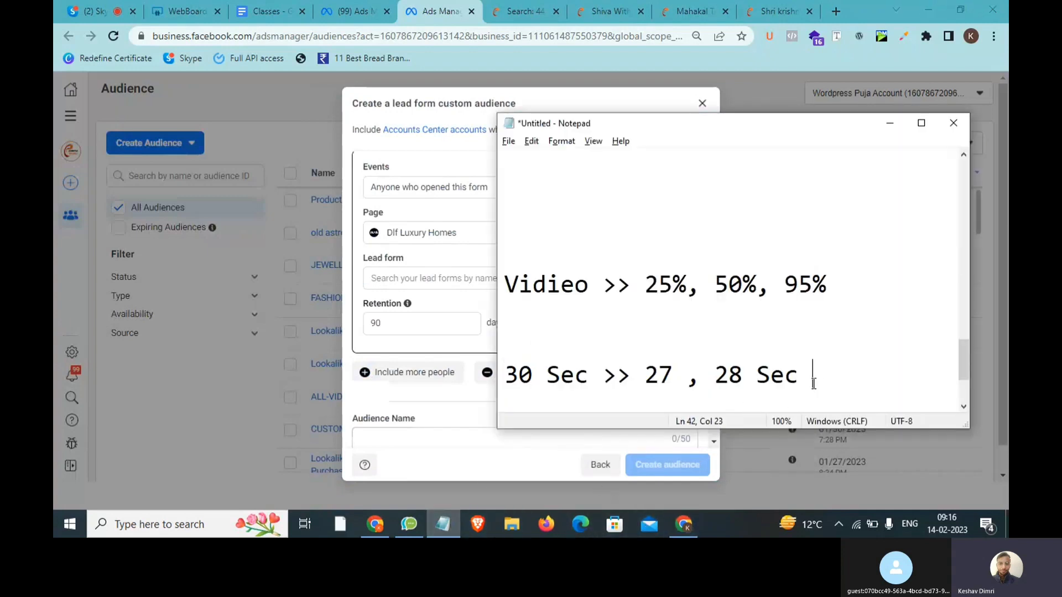
{"action": "key", "text": "Return"}
{"action": "key", "text": "Return"}
{"action": "key", "text": "Return"}
{"action": "key", "text": "Return"}
{"action": "type", "text": "la"}
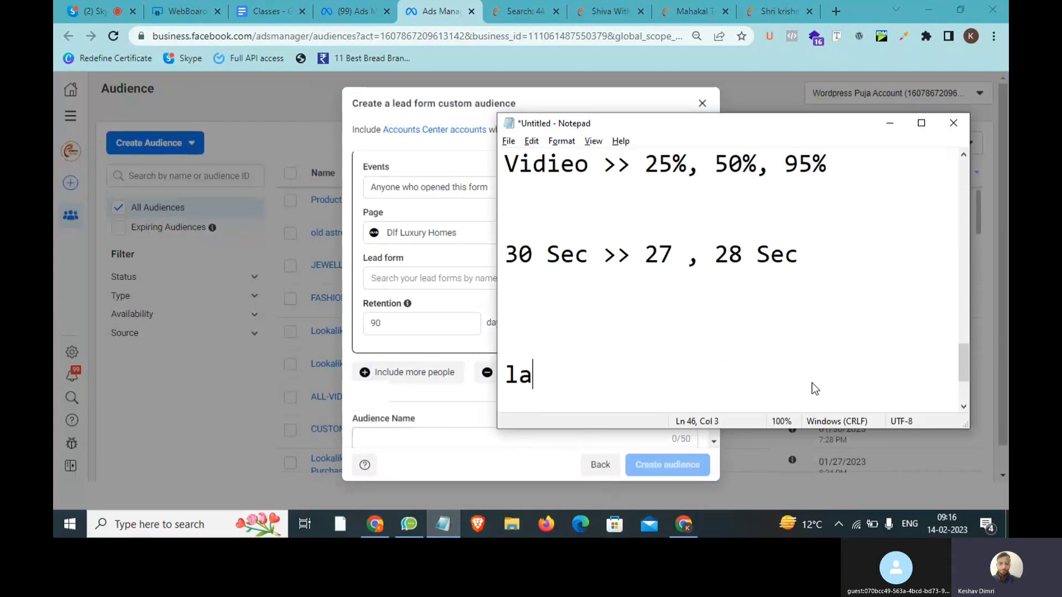
{"action": "key", "text": "BackSpace"}
{"action": "type", "text": "ead >> "}
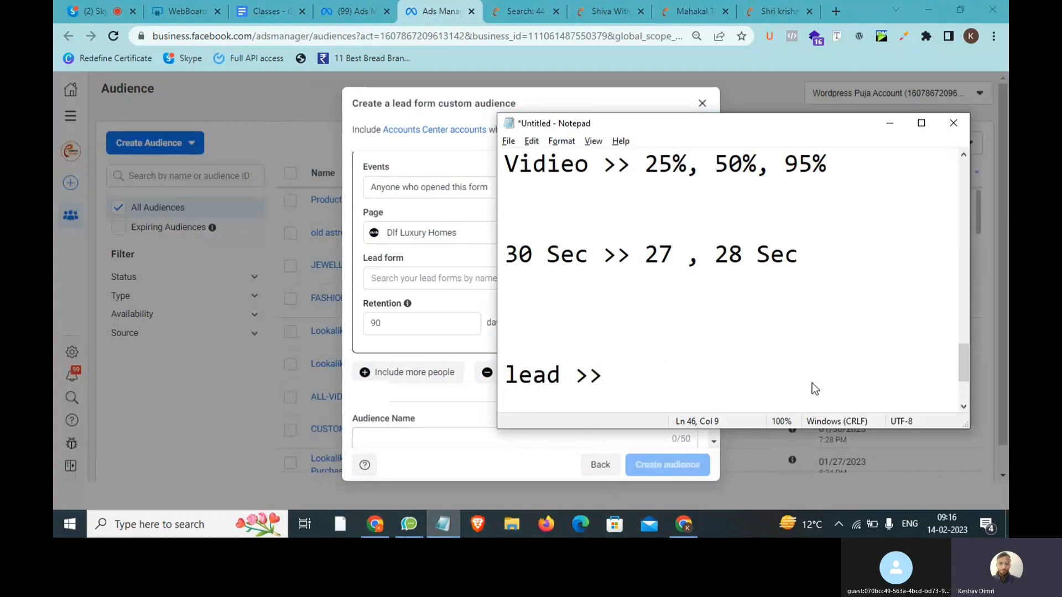
{"action": "type", "text": "Reals"}
{"action": "key", "text": "BackSpace"}
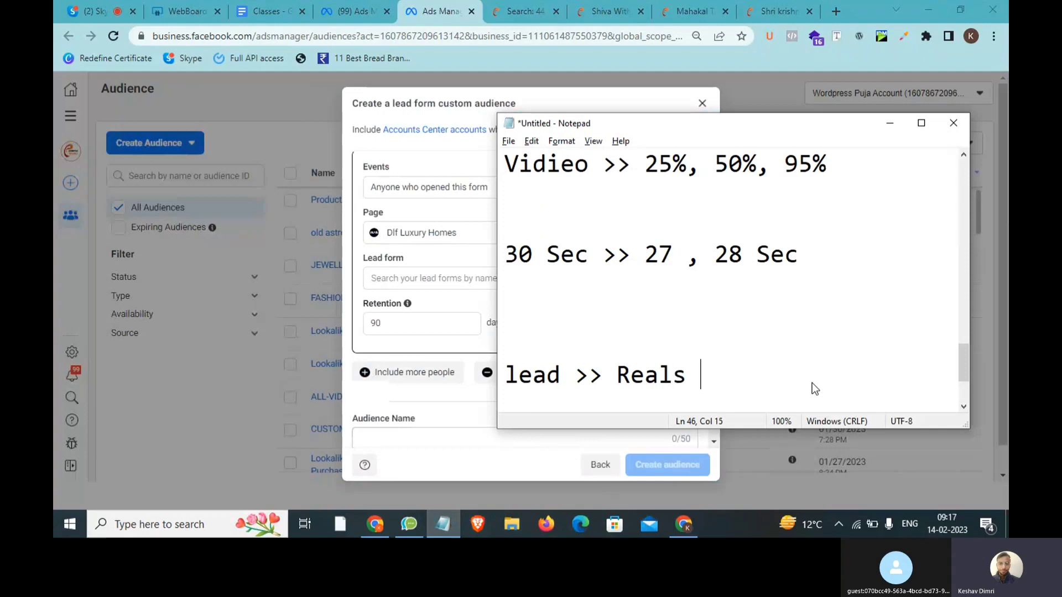
{"action": "type", "text": ">> Fa"}
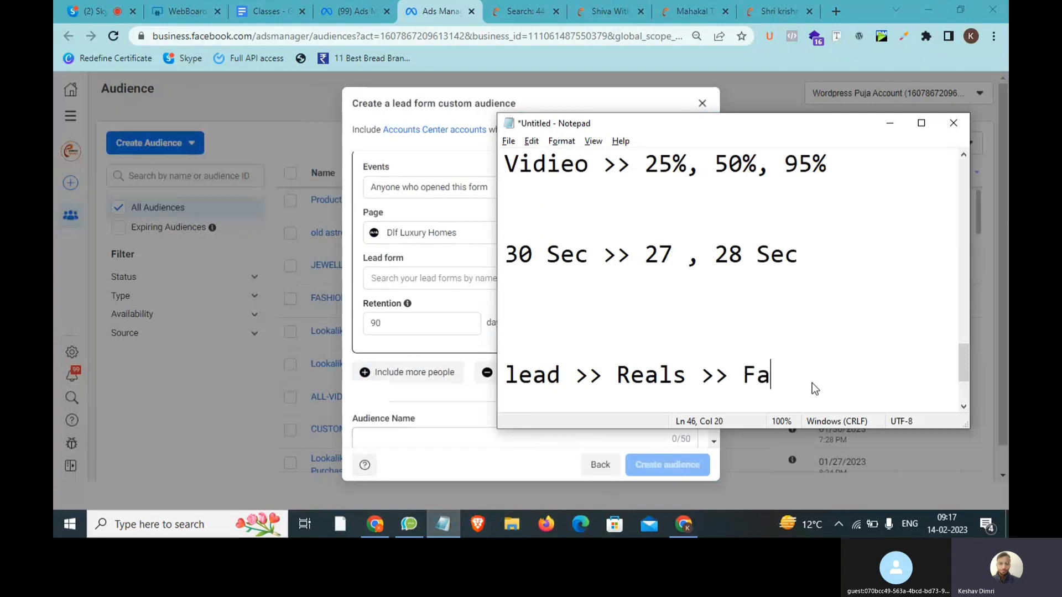
{"action": "type", "text": "cebook "}
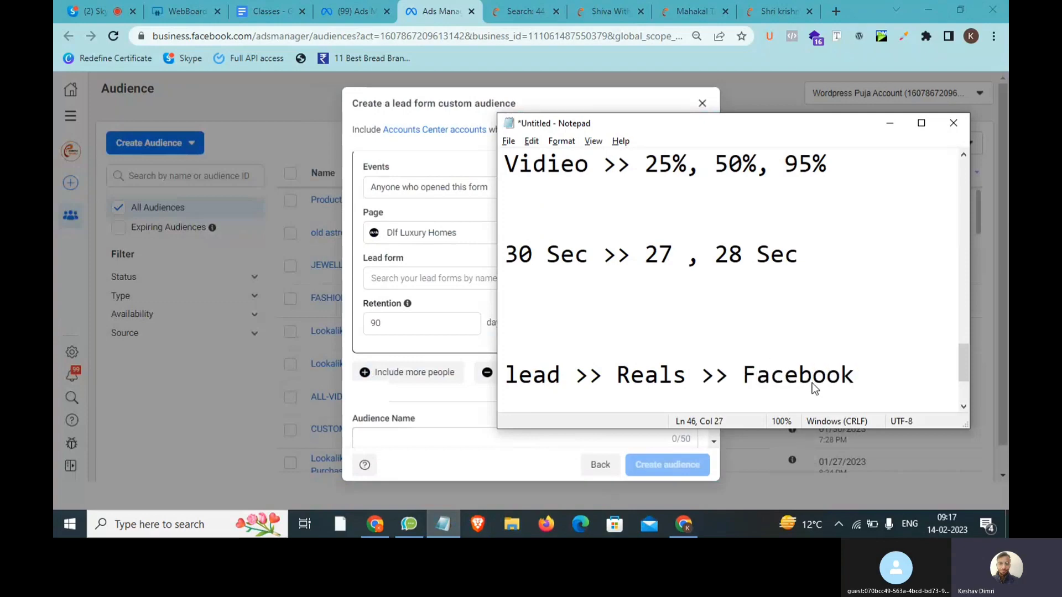
{"action": "type", "text": ">> insta"}
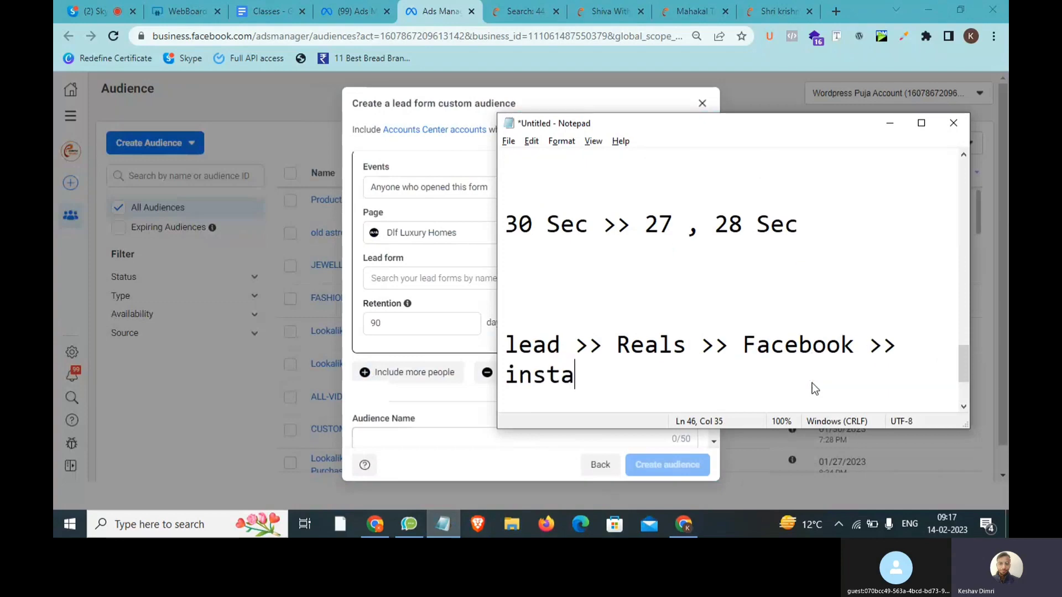
{"action": "type", "text": "nt"}
Return to Ads Manager, discard the lead form audience, and start a new custom audience with Facebook page as the source.
{"action": "key", "text": "alt+Tab"}
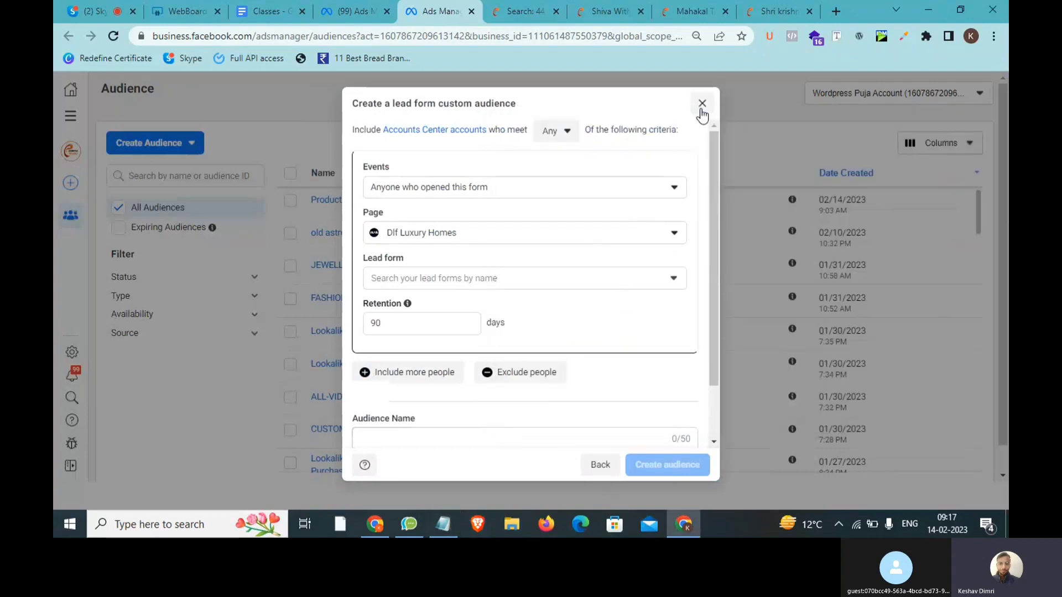
{"action": "left_click", "coordinate": [701, 103]}
{"action": "left_click", "coordinate": [131, 144]}
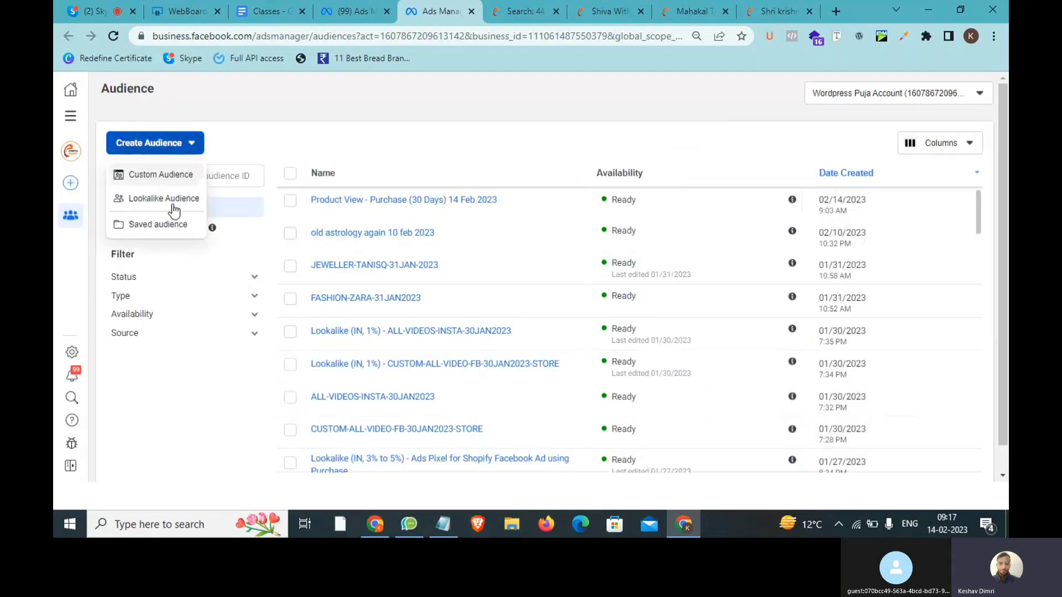
{"action": "left_click", "coordinate": [157, 175]}
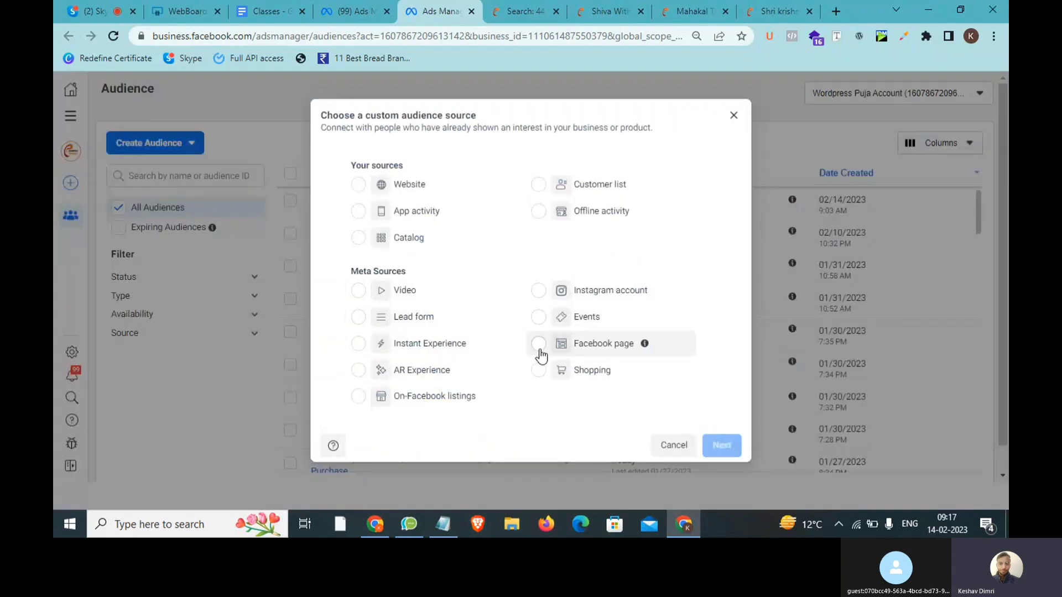
{"action": "left_click", "coordinate": [538, 346]}
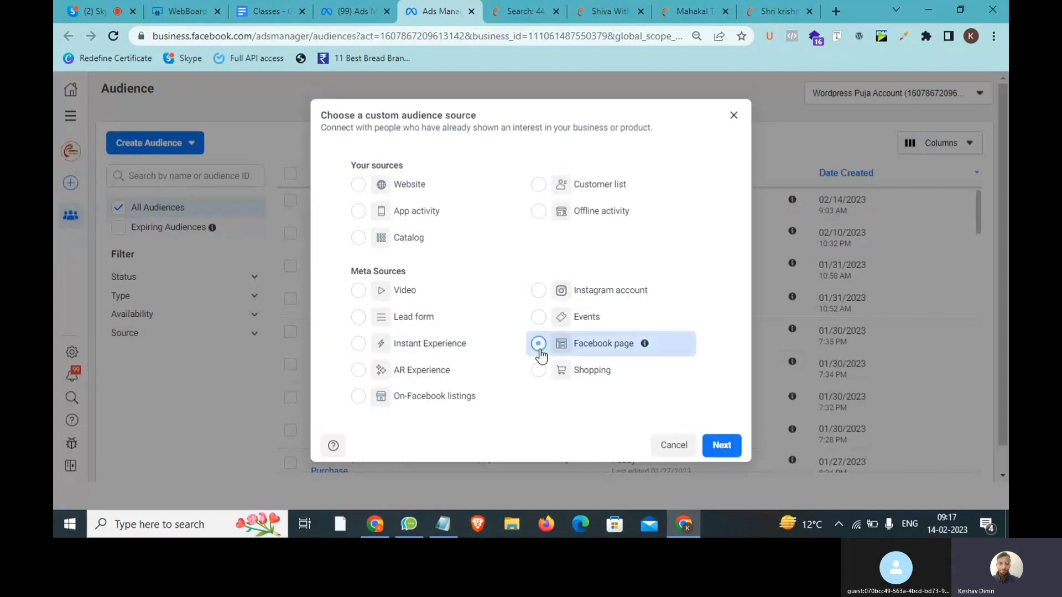
{"action": "left_click", "coordinate": [722, 445]}
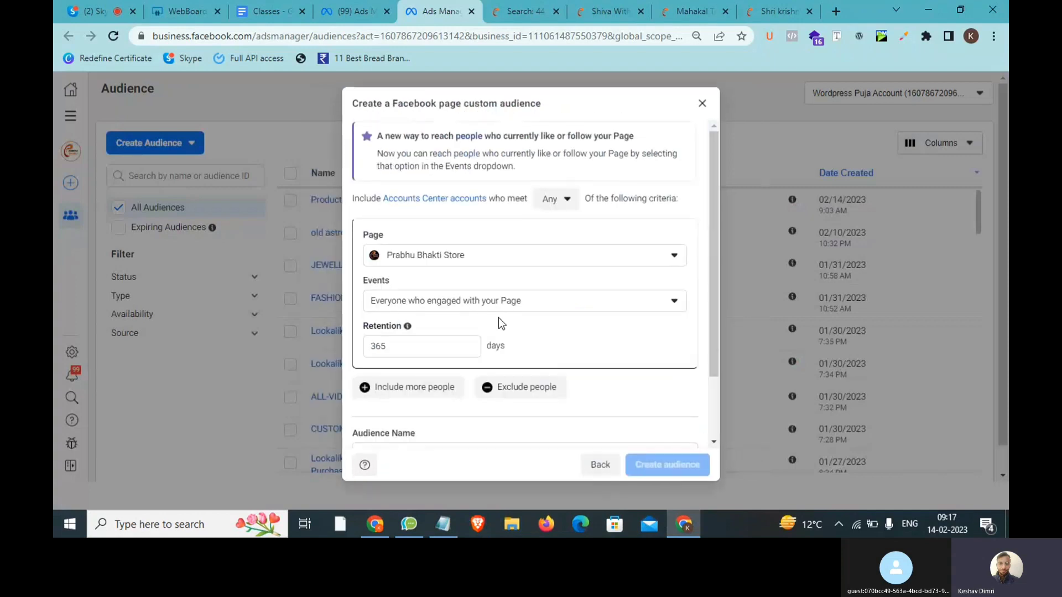
Examine the available Pages and the event options of the Facebook page audience without changing either.
{"action": "left_click", "coordinate": [470, 255]}
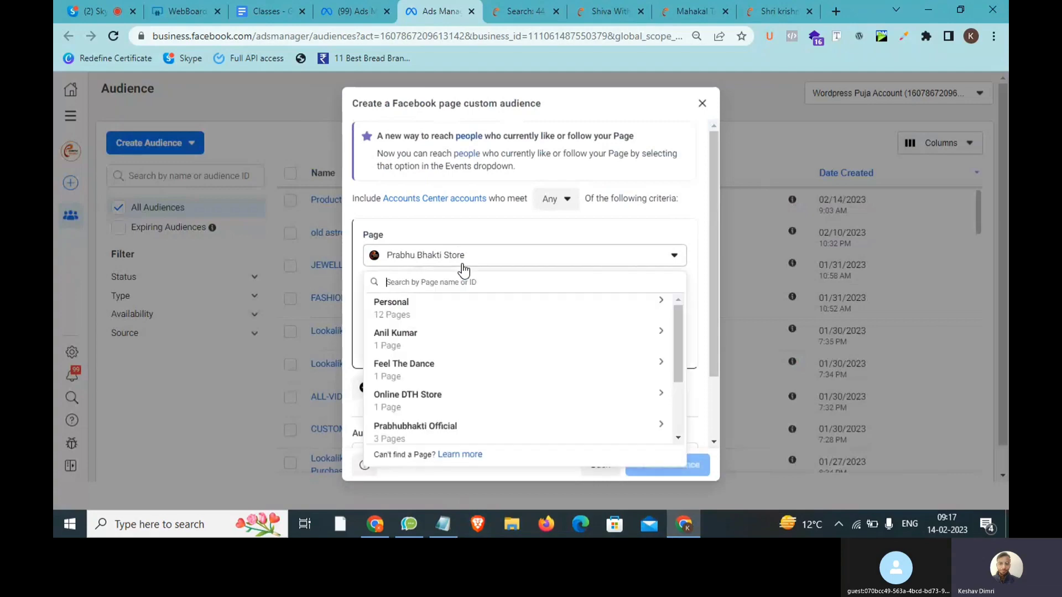
{"action": "left_click", "coordinate": [470, 232]}
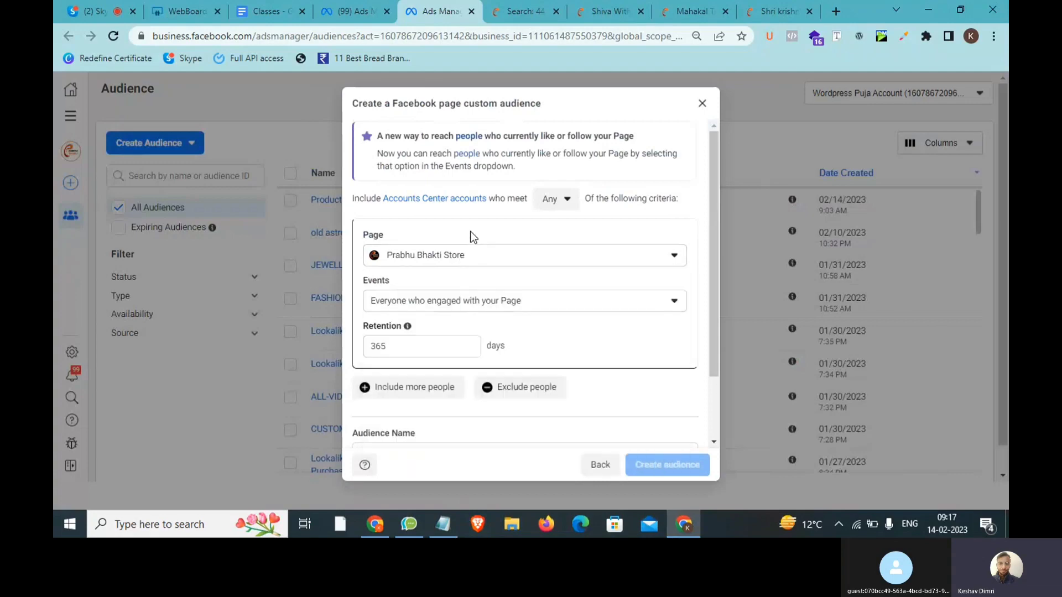
{"action": "left_click", "coordinate": [482, 305]}
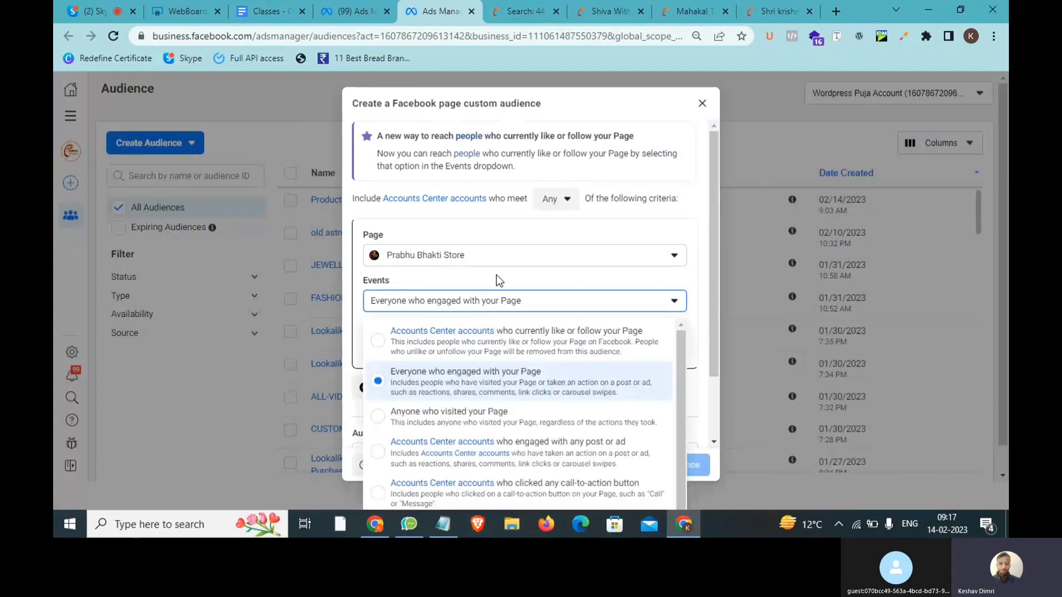
{"action": "scroll", "coordinate": [498, 273], "scroll_direction": "down", "scroll_amount": 2}
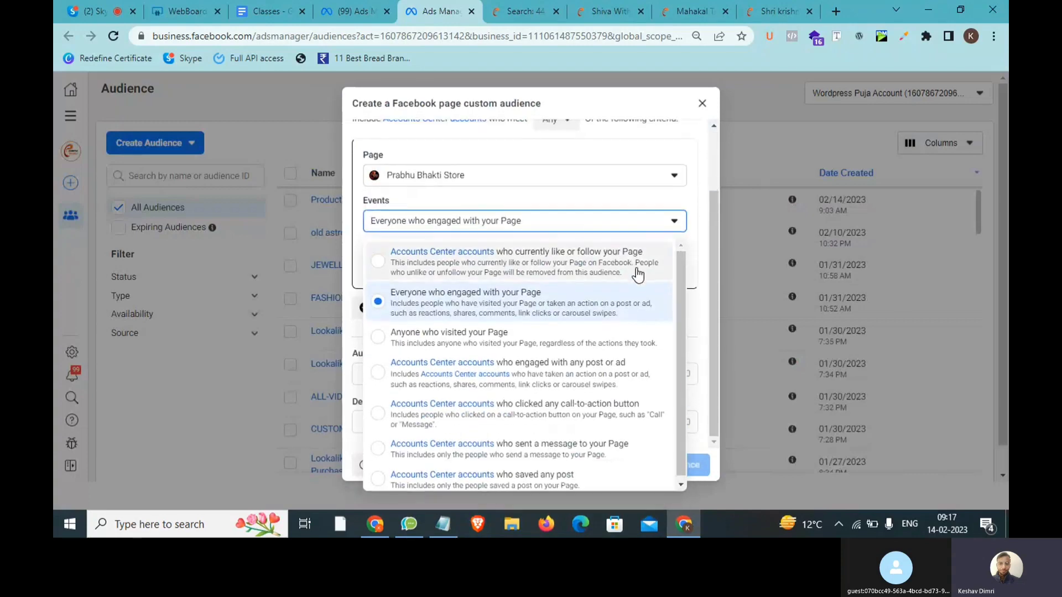
{"action": "scroll", "coordinate": [636, 268], "scroll_direction": "up", "scroll_amount": 3}
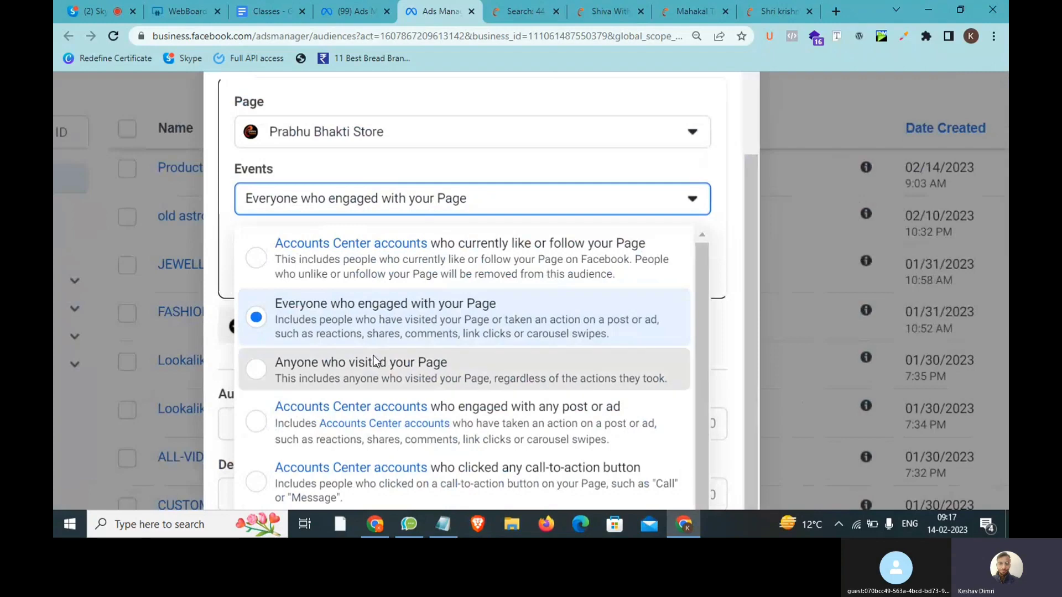
Try the event "Anyone who visited your Page", and switch back to "Everyone who engaged with your Page".
{"action": "left_click", "coordinate": [373, 360]}
{"action": "left_click", "coordinate": [396, 217]}
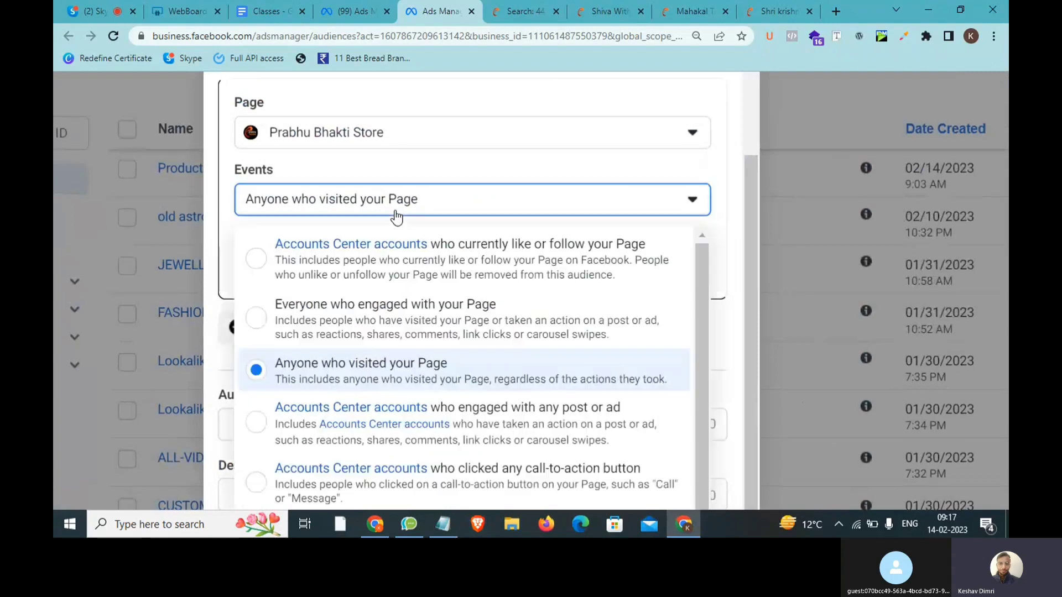
{"action": "left_click", "coordinate": [340, 343]}
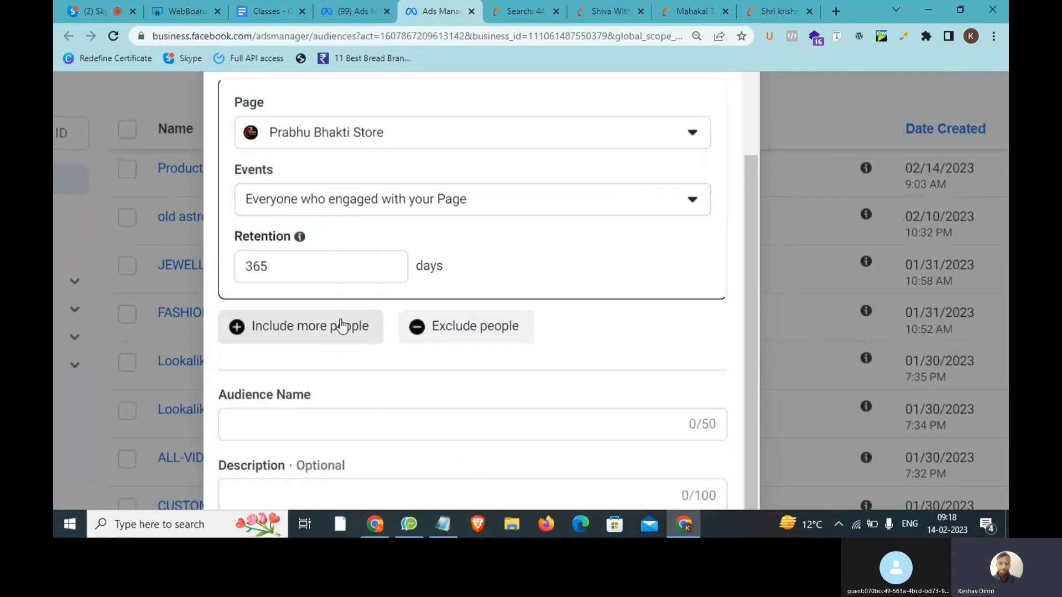
Examine the descriptions of the events for people who engaged with the Page, visited it, or engaged with any post or ad.
{"action": "left_click", "coordinate": [406, 197]}
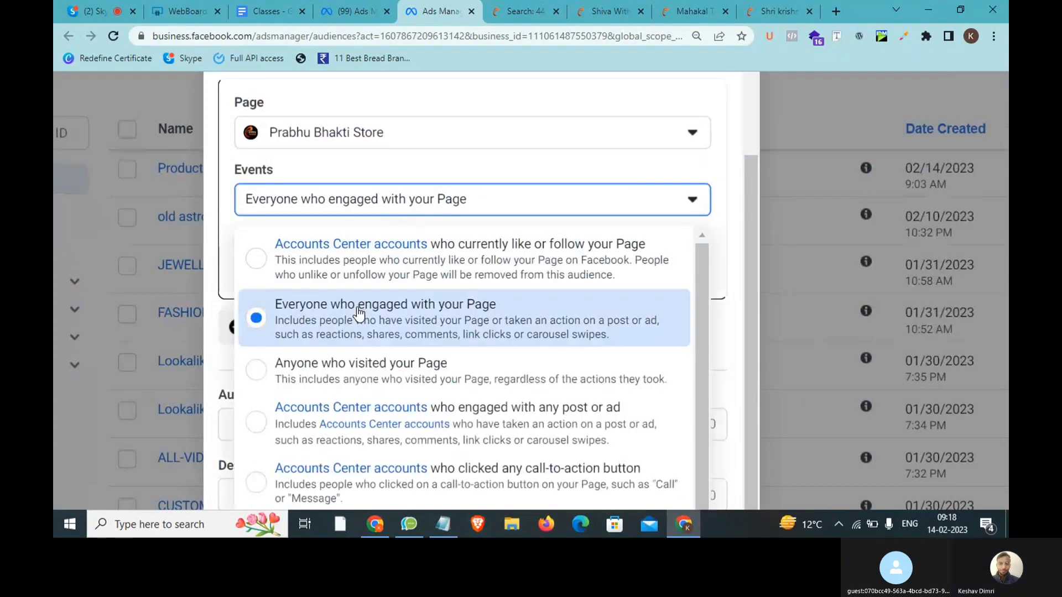
{"action": "key", "text": "ctrl+plus"}
{"action": "key", "text": "ctrl+plus"}
{"action": "key", "text": "ctrl+plus"}
{"action": "key", "text": "ctrl+plus"}
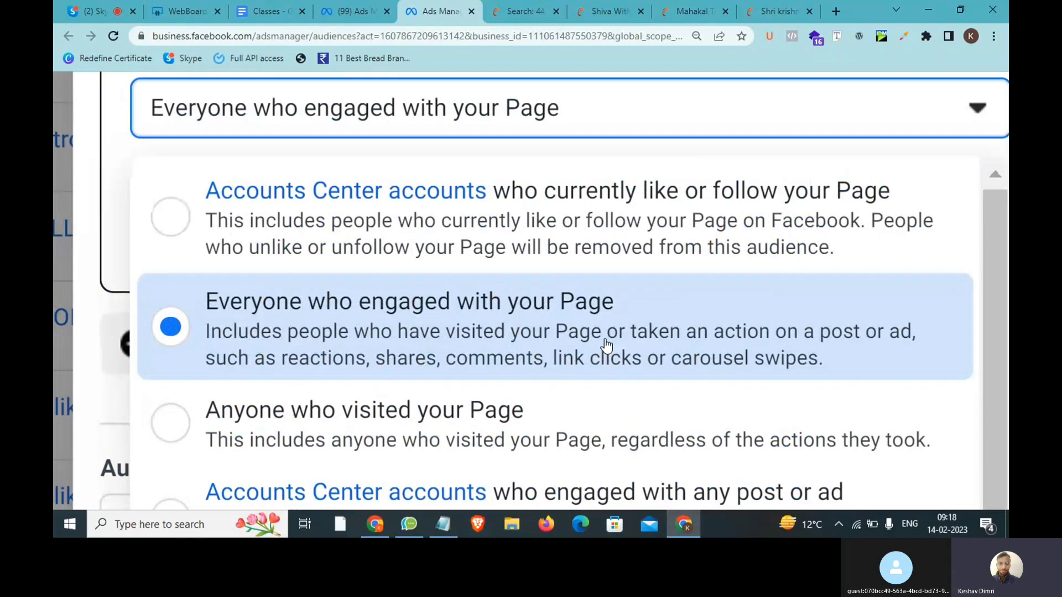
{"action": "scroll", "coordinate": [607, 345], "scroll_direction": "down", "scroll_amount": 5}
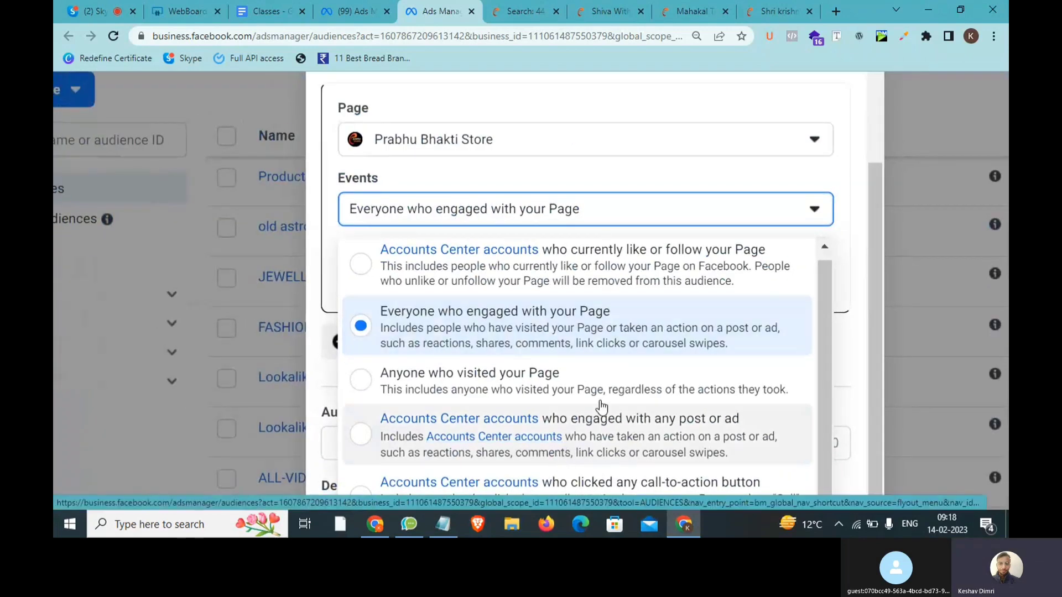
{"action": "scroll", "coordinate": [597, 407], "scroll_direction": "down", "scroll_amount": 1}
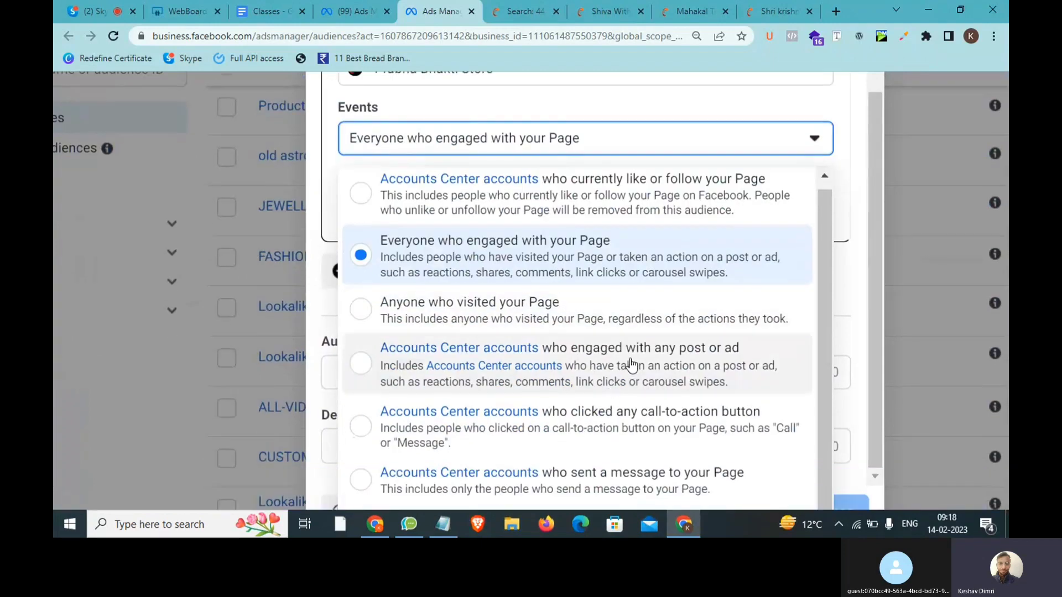
{"action": "scroll", "coordinate": [632, 365], "scroll_direction": "up", "scroll_amount": 1}
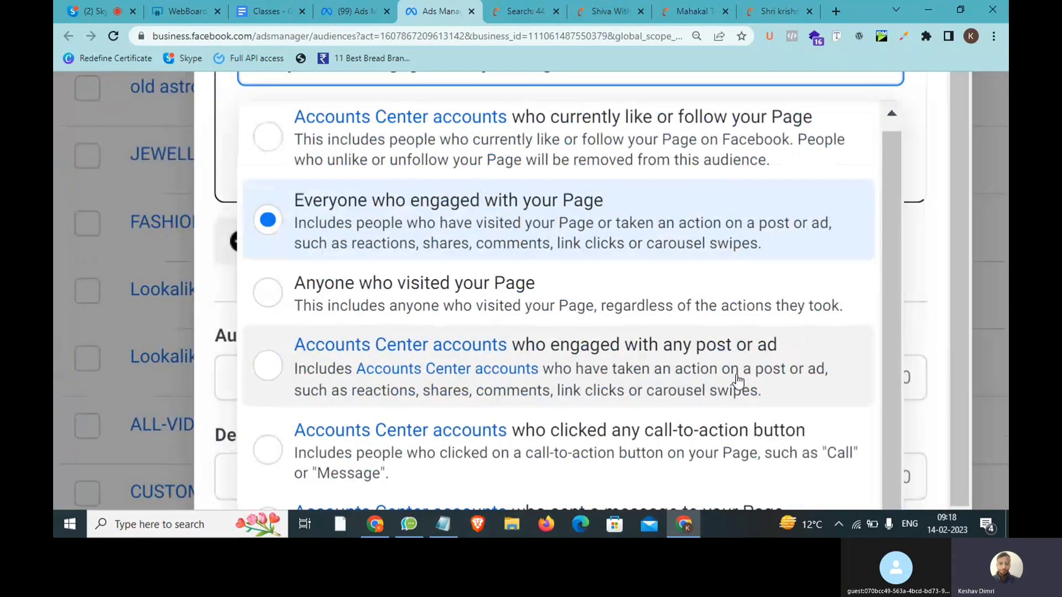
Examine the event options for people who clicked a call-to-action button, sent a message to the Page, or saved any post.
{"action": "key", "text": "ctrl+minus"}
{"action": "key", "text": "ctrl+minus"}
{"action": "key", "text": "ctrl+minus"}
{"action": "key", "text": "ctrl+minus"}
{"action": "key", "text": "ctrl+minus"}
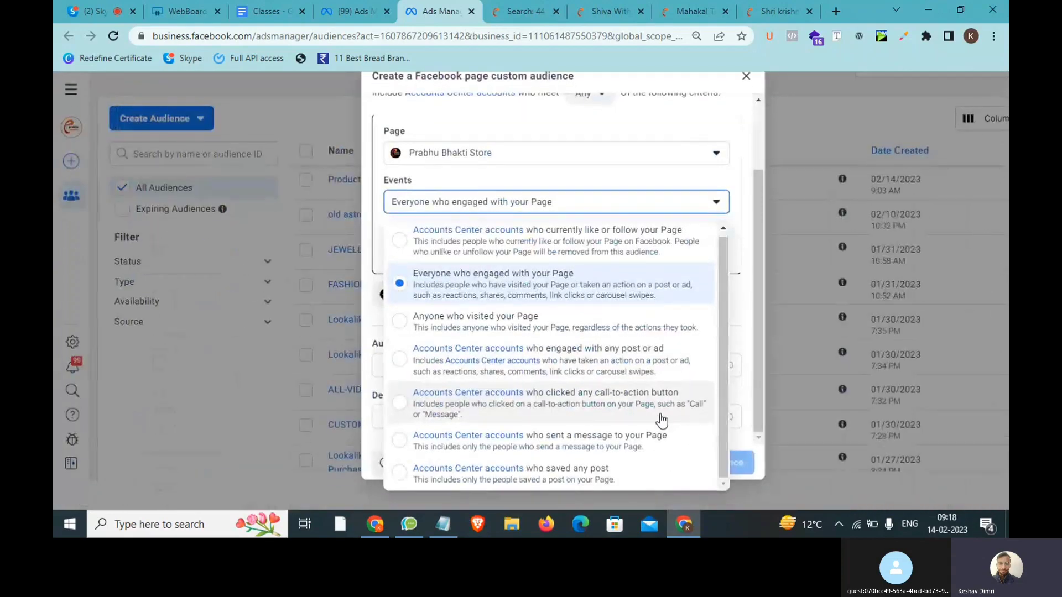
{"action": "key", "text": "ctrl+plus"}
{"action": "key", "text": "ctrl+plus"}
{"action": "key", "text": "ctrl+plus"}
{"action": "key", "text": "ctrl+plus"}
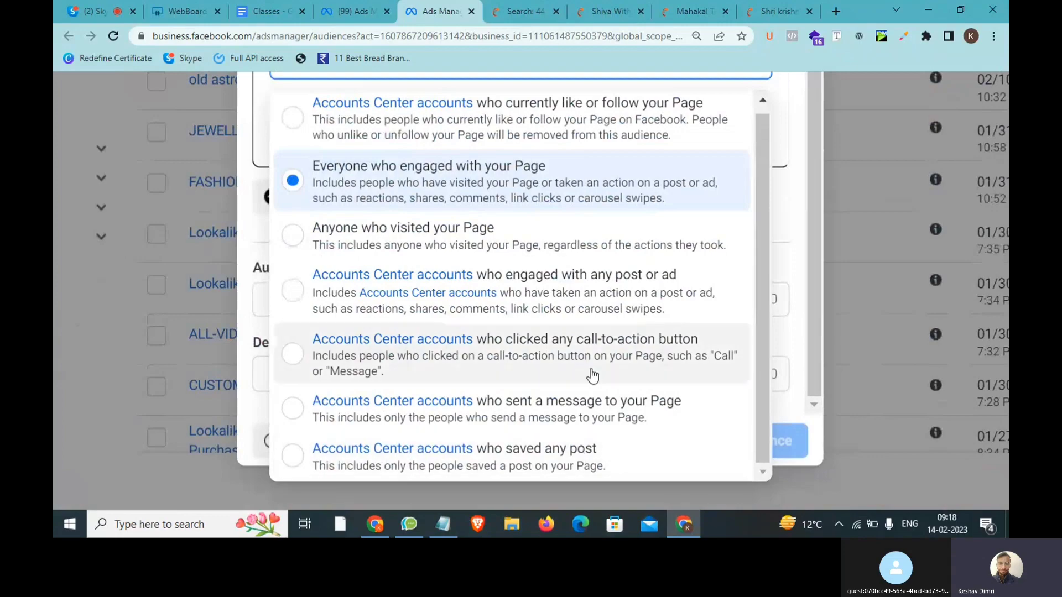
{"action": "key", "text": "ctrl+plus"}
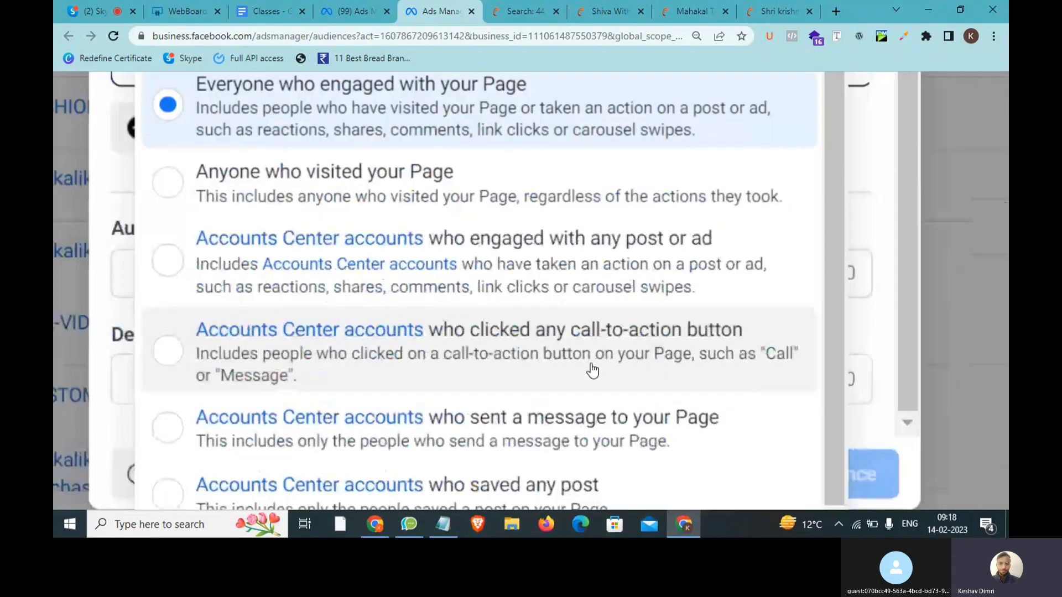
{"action": "key", "text": "ctrl+minus"}
{"action": "key", "text": "ctrl+minus"}
{"action": "key", "text": "ctrl+plus"}
{"action": "key", "text": "ctrl+minus"}
{"action": "key", "text": "ctrl+minus"}
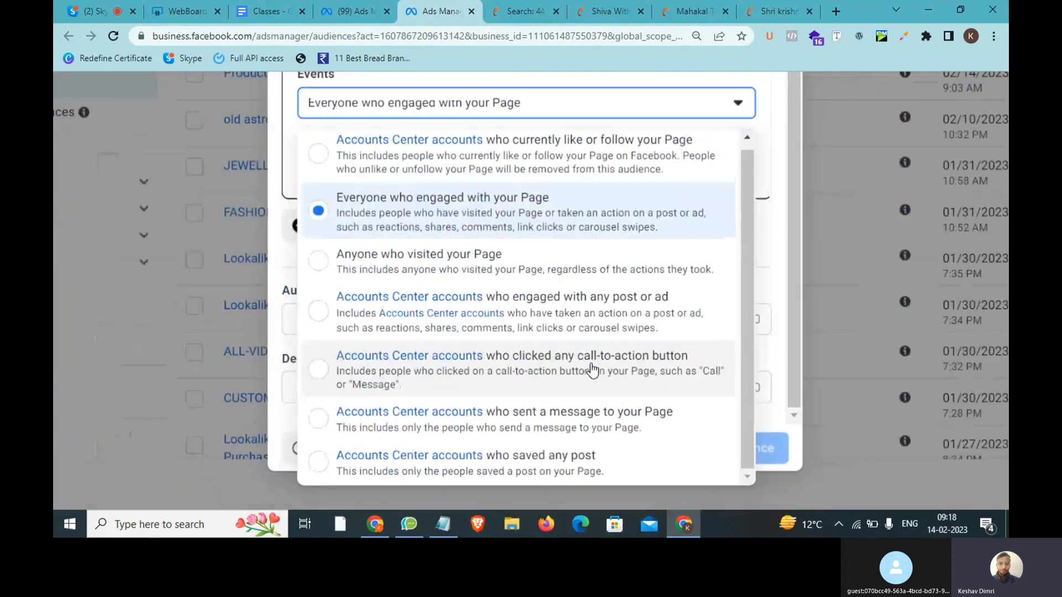
{"action": "left_click", "coordinate": [529, 191]}
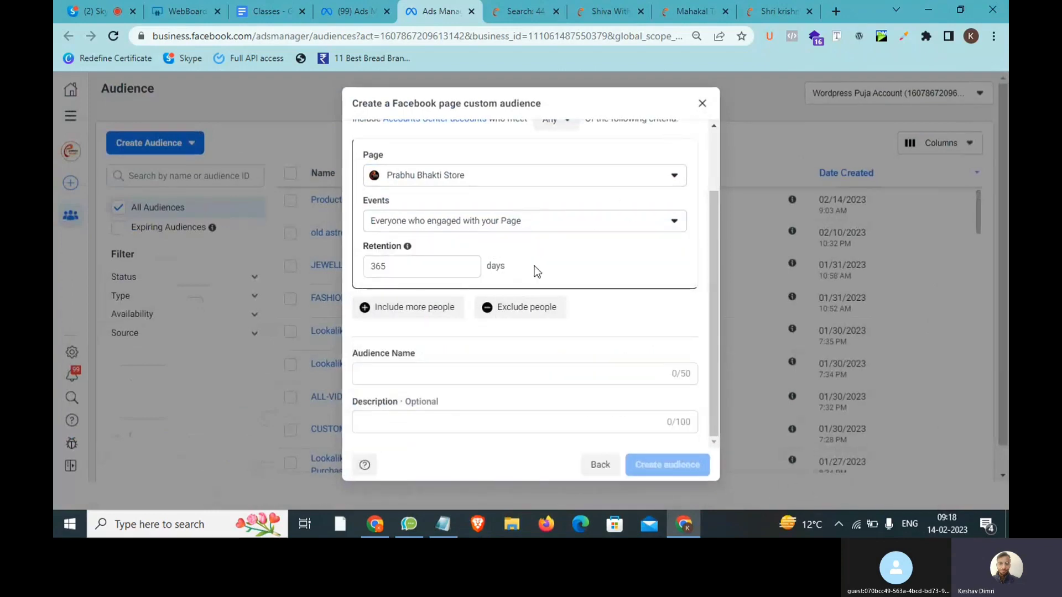
Set the event to accounts who saved any post, and include a second group of accounts who clicked any call-to-action button.
{"action": "left_click", "coordinate": [493, 228]}
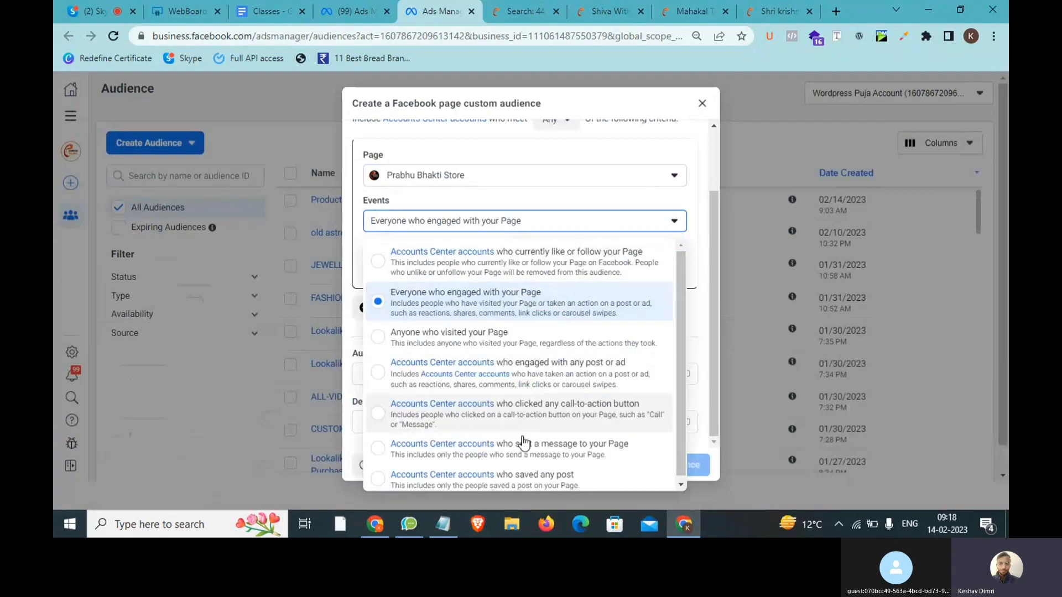
{"action": "left_click", "coordinate": [514, 477]}
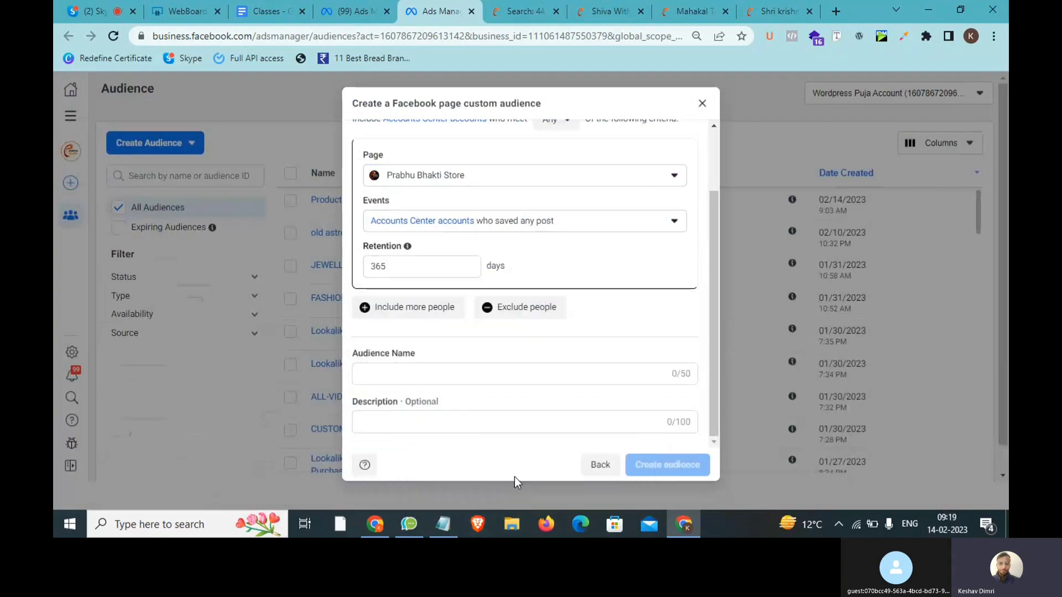
{"action": "left_click", "coordinate": [436, 312]}
{"action": "scroll", "coordinate": [444, 366], "scroll_direction": "down", "scroll_amount": 3}
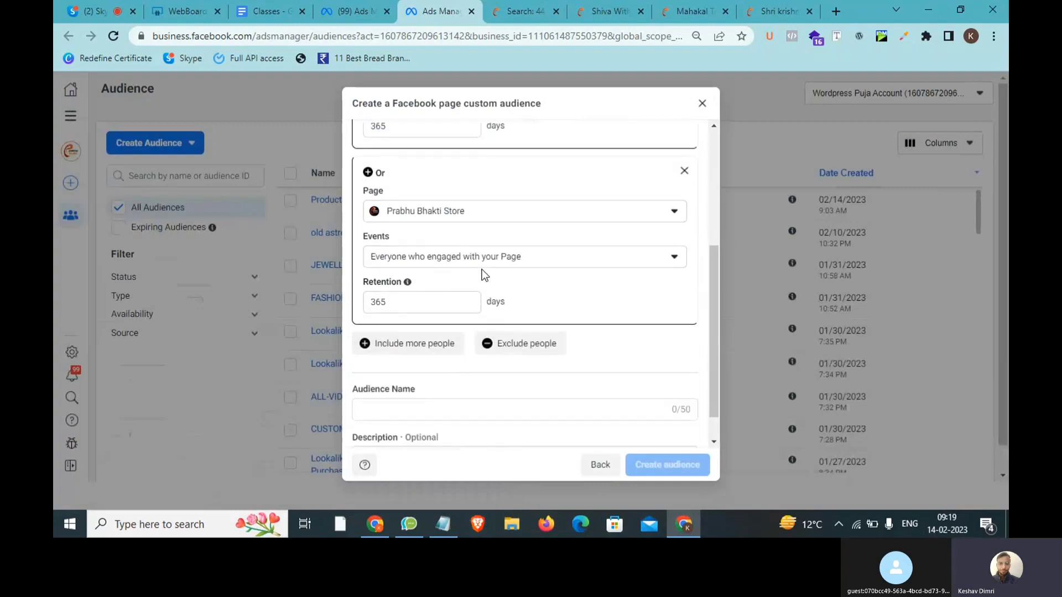
{"action": "left_click", "coordinate": [498, 264]}
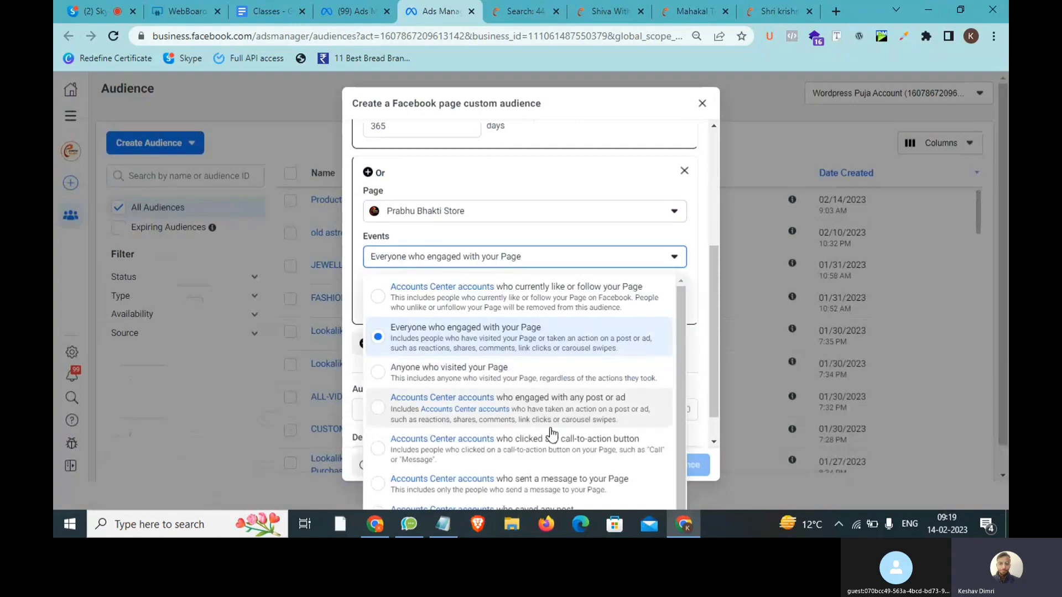
{"action": "left_click", "coordinate": [557, 456]}
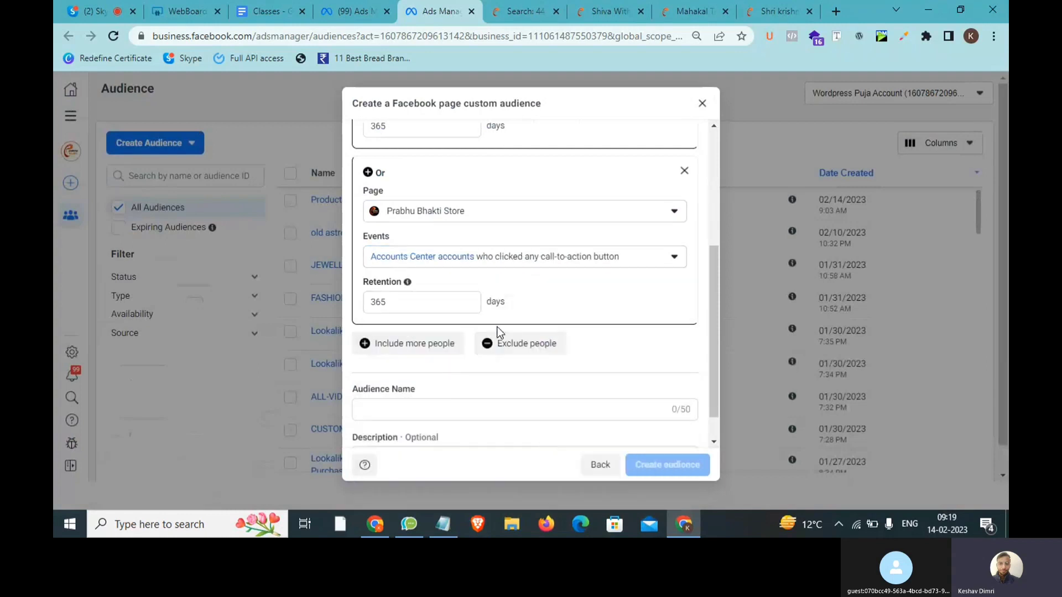
{"action": "scroll", "coordinate": [500, 332], "scroll_direction": "up", "scroll_amount": 3}
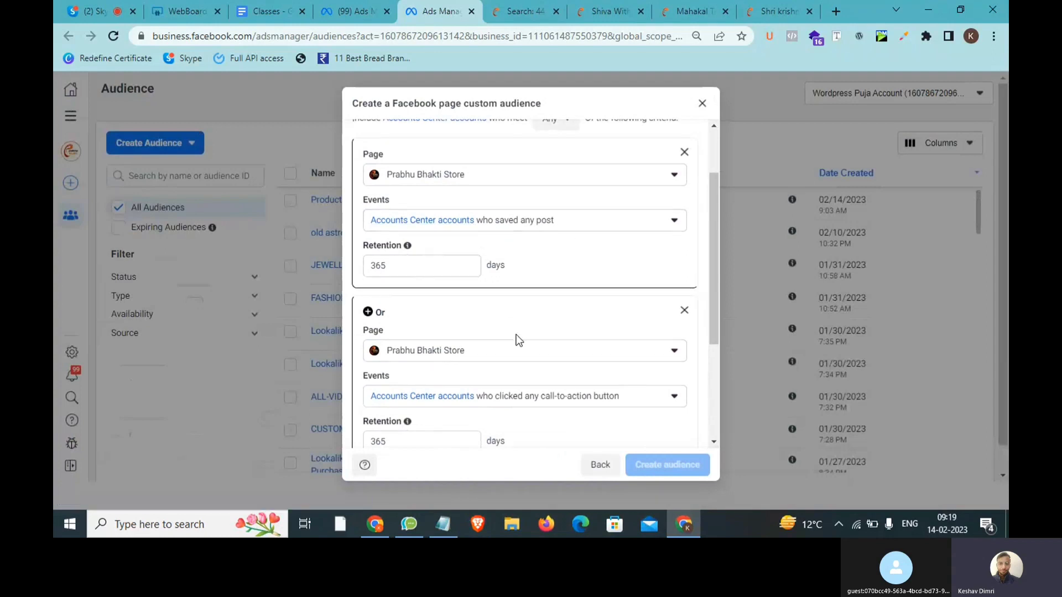
Examine how the saved-post and call-to-action groups are joined by "Or", along with their events and retention periods.
{"action": "scroll", "coordinate": [516, 339], "scroll_direction": "down", "scroll_amount": 2}
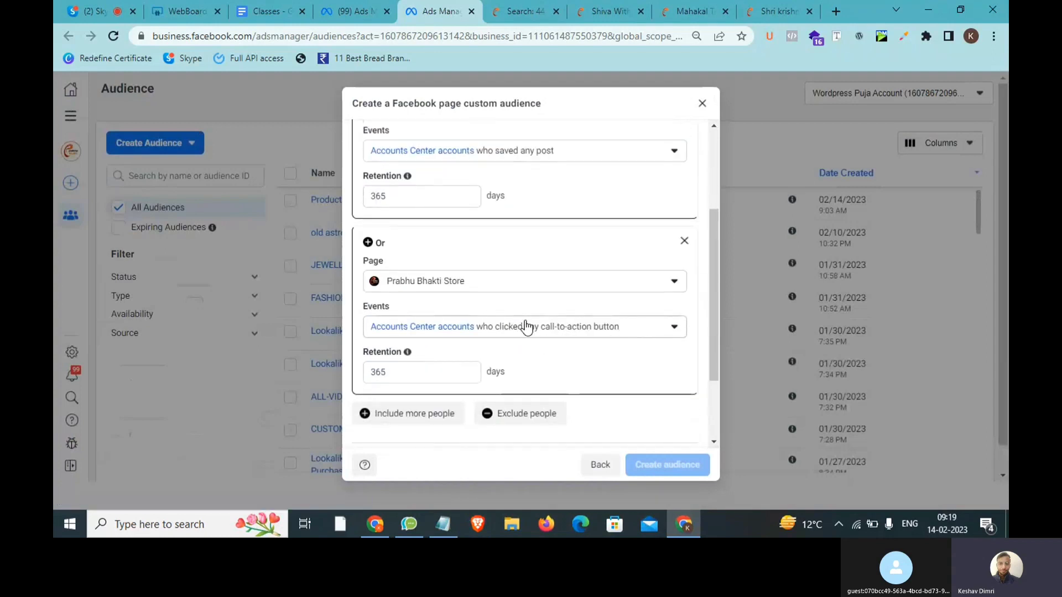
{"action": "double_click", "coordinate": [380, 242]}
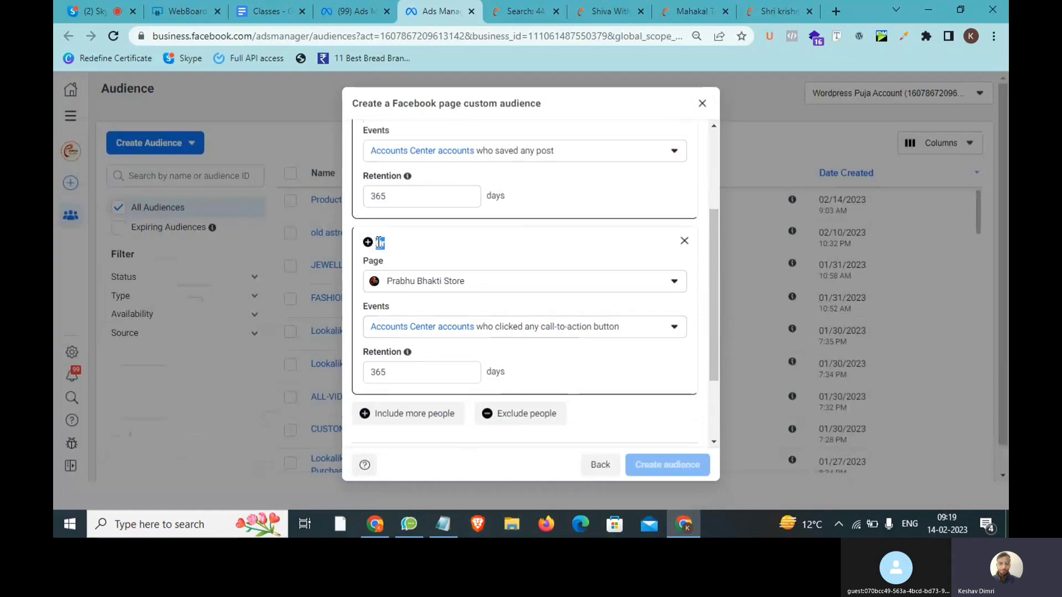
{"action": "scroll", "coordinate": [379, 243], "scroll_direction": "up", "scroll_amount": 2}
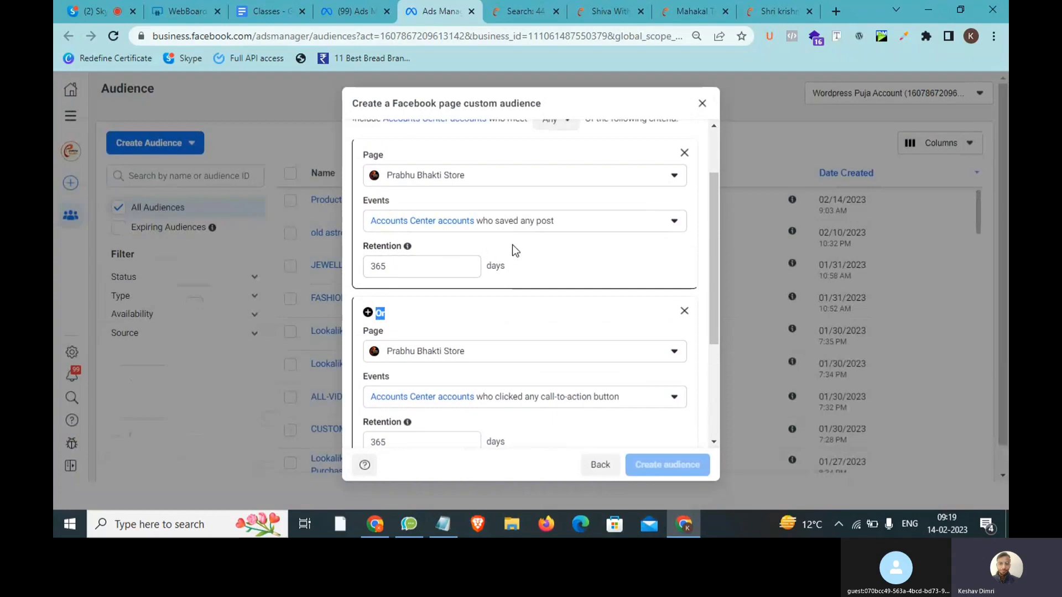
{"action": "key", "text": "ctrl+plus"}
{"action": "key", "text": "ctrl+plus"}
{"action": "key", "text": "ctrl+plus"}
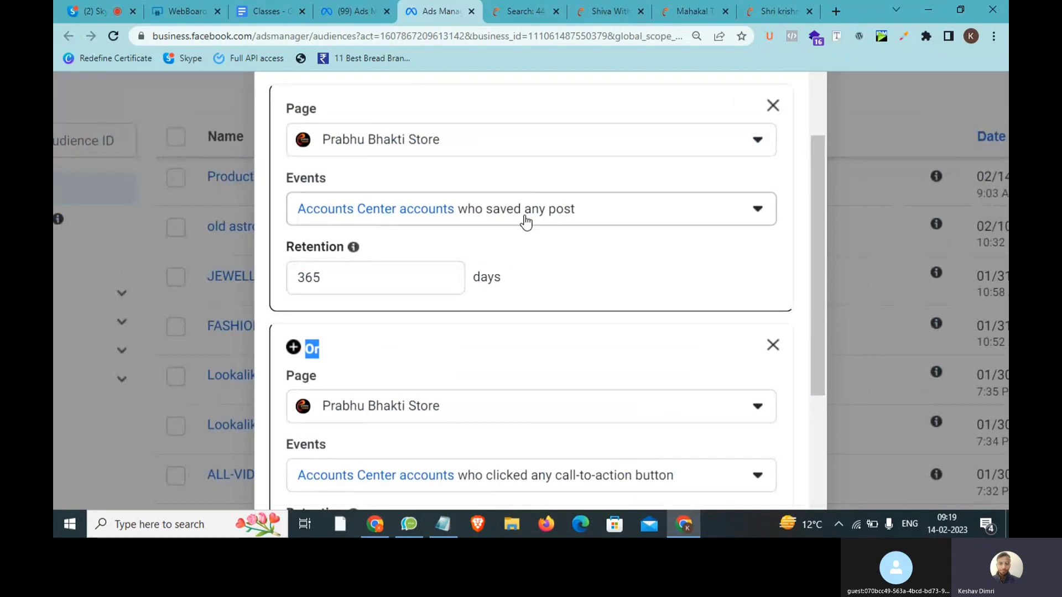
{"action": "key", "text": "ctrl+plus"}
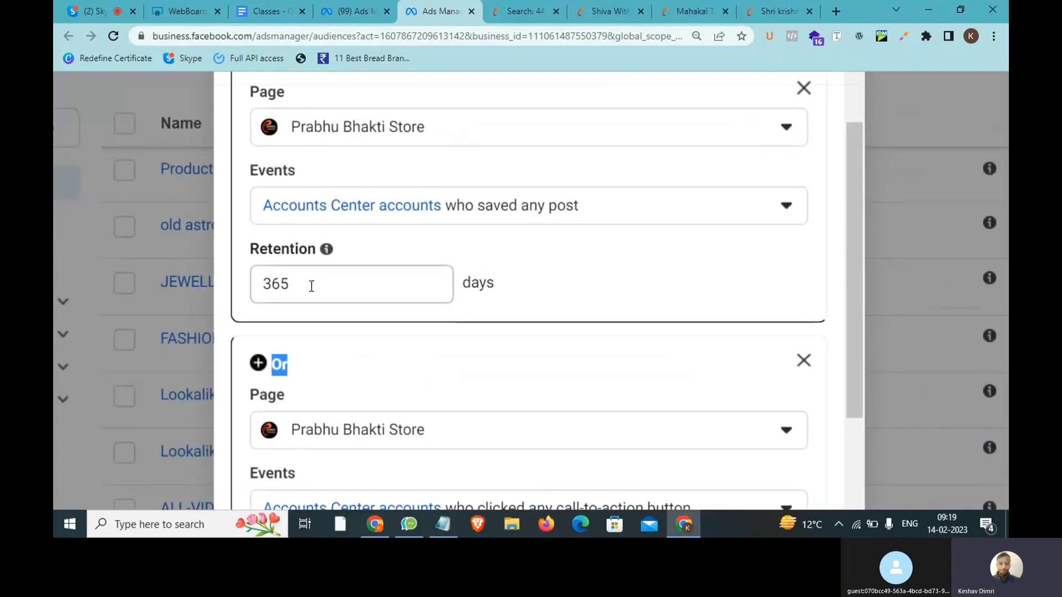
{"action": "left_click_drag", "start_coordinate": [311, 286], "coordinate": [267, 282]}
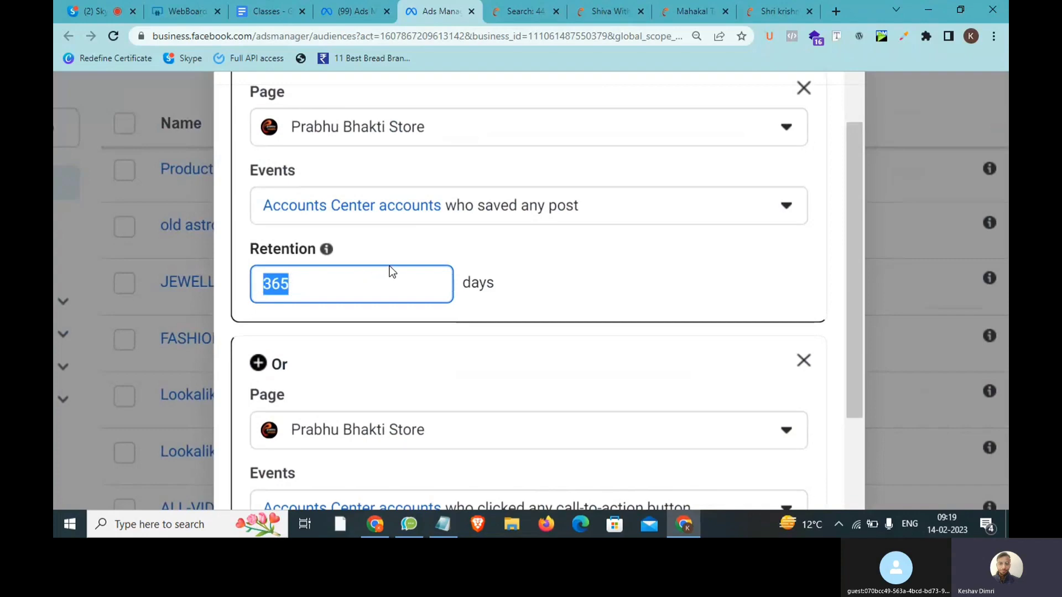
{"action": "key", "text": "ctrl+minus"}
{"action": "key", "text": "ctrl+minus"}
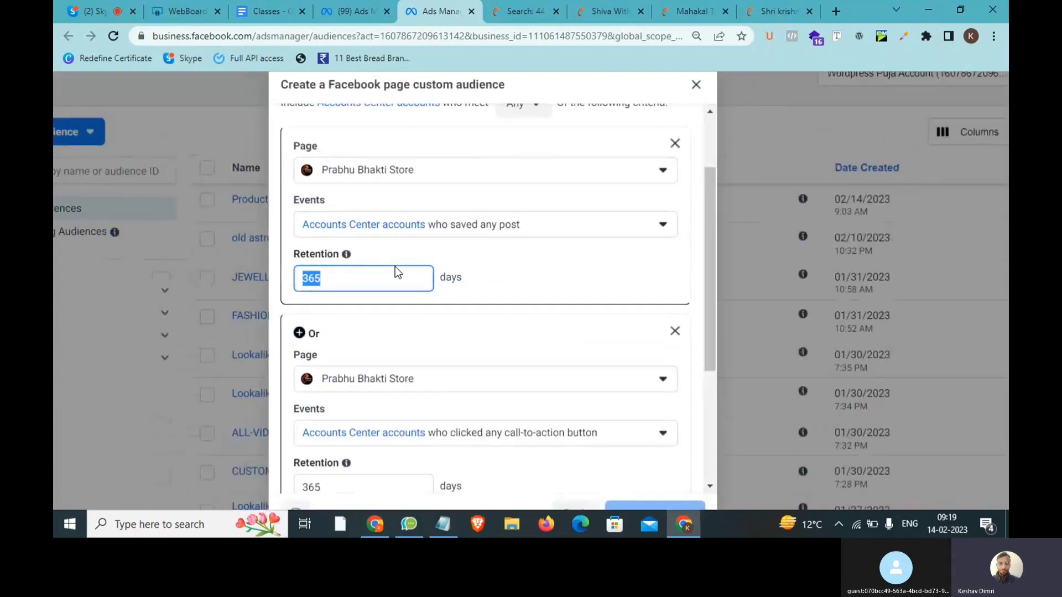
{"action": "scroll", "coordinate": [394, 266], "scroll_direction": "down", "scroll_amount": 1}
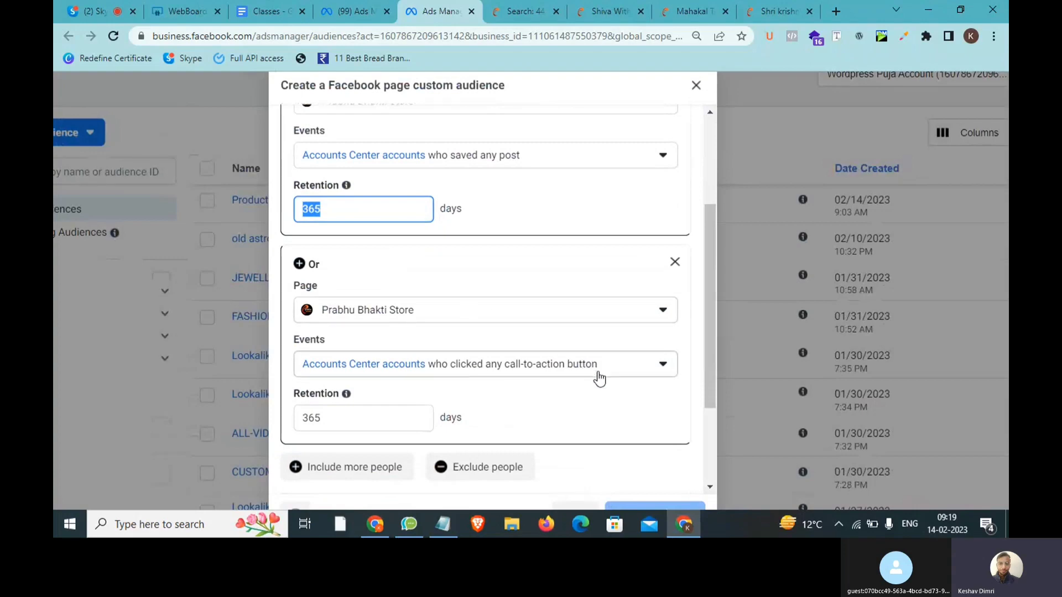
{"action": "key", "text": "ctrl+plus"}
{"action": "key", "text": "ctrl+plus"}
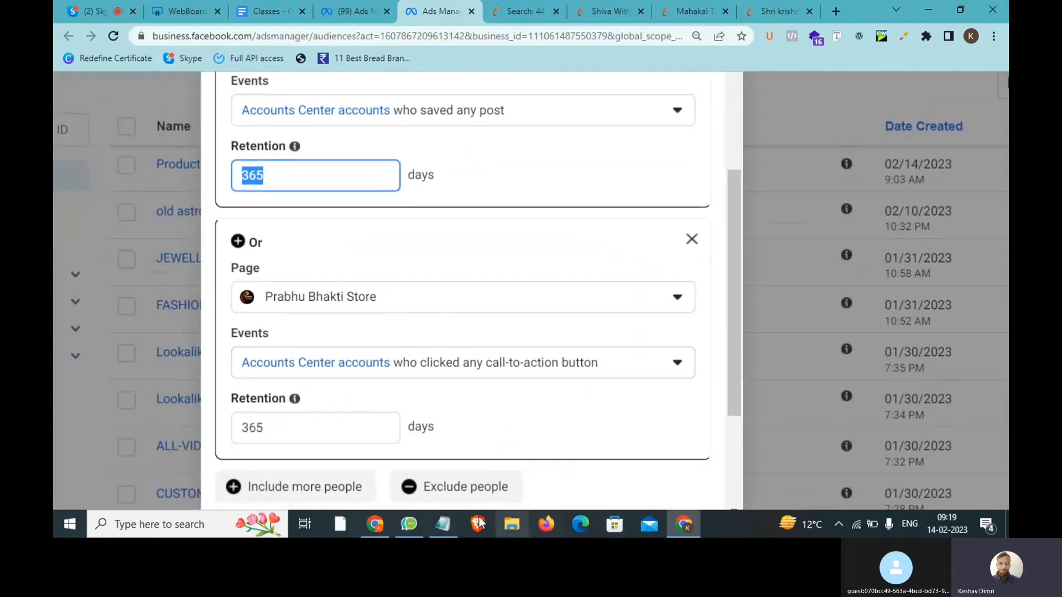
Switch to Notepad and add the note "Or (ya)" below the lead form notes.
{"action": "left_click", "coordinate": [442, 521]}
{"action": "key", "text": "Return"}
{"action": "key", "text": "Return"}
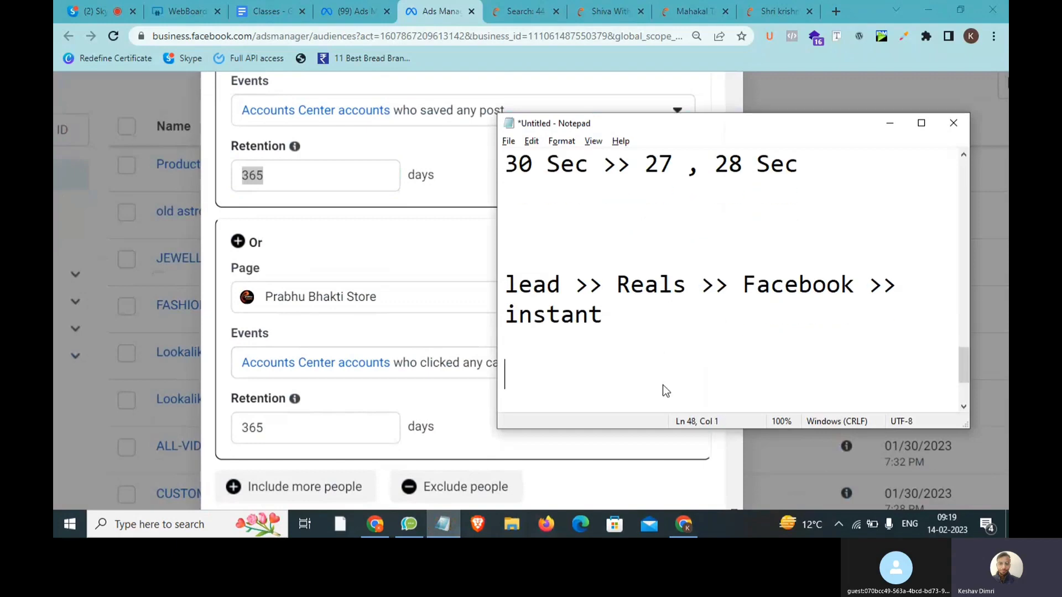
{"action": "type", "text": "Or (ya)"}
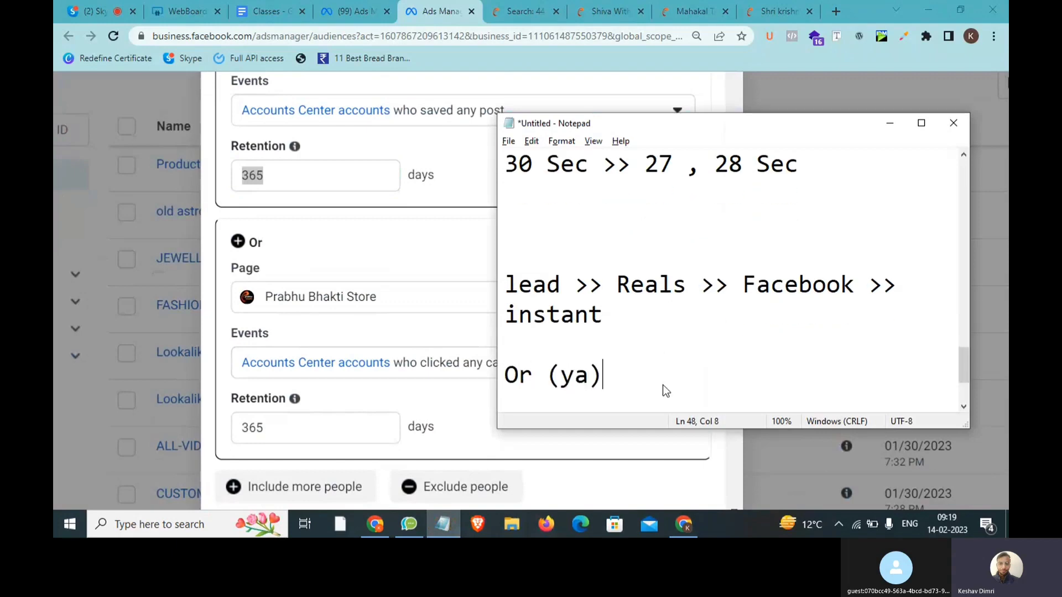
Below the "Or (ya)" note, write "saved post", "or" and "CTA Click" on separate lines, and highlight the example.
{"action": "key", "text": "Return"}
{"action": "key", "text": "Return"}
{"action": "key", "text": "Return"}
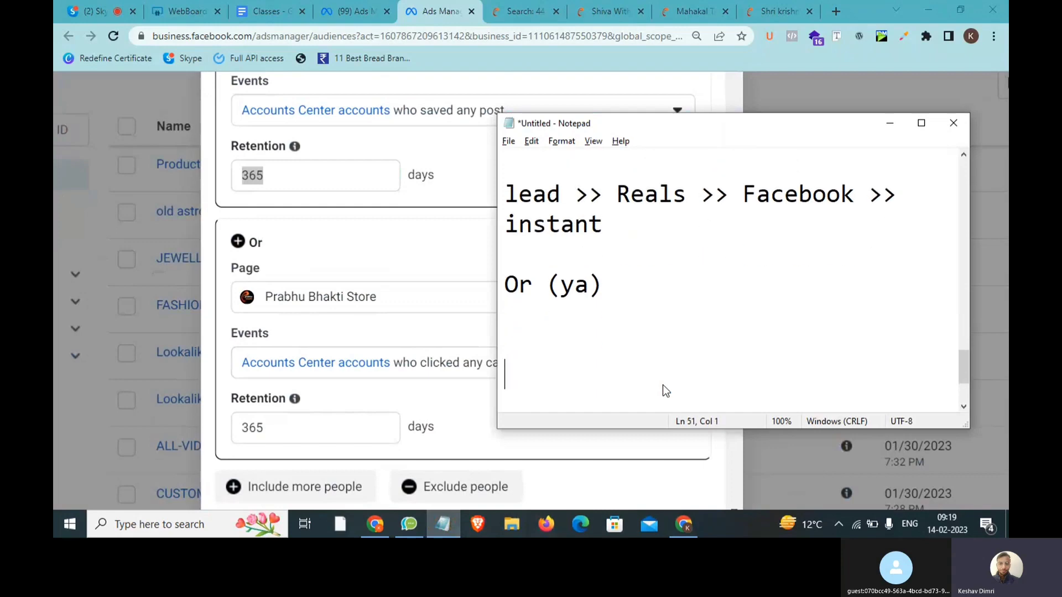
{"action": "type", "text": "saved po"}
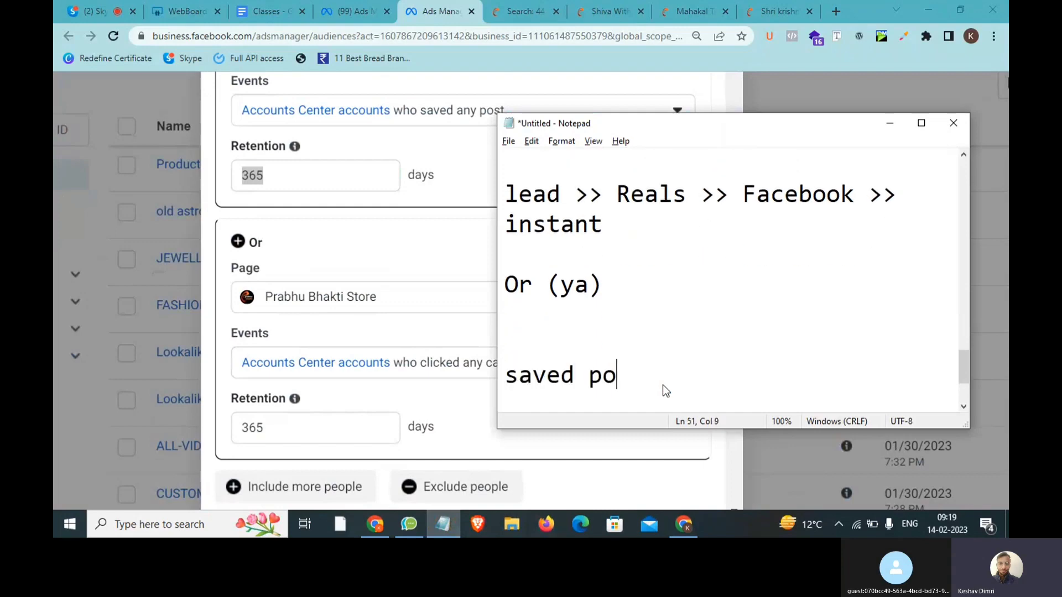
{"action": "type", "text": "st"}
{"action": "key", "text": "Return"}
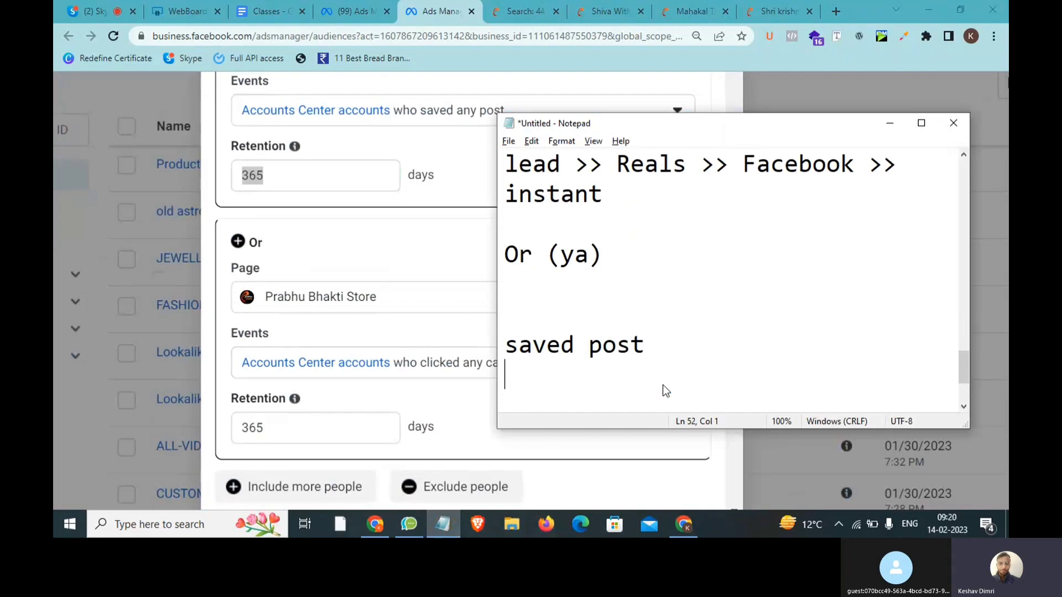
{"action": "type", "text": "or"}
{"action": "key", "text": "Return"}
{"action": "type", "text": "Call"}
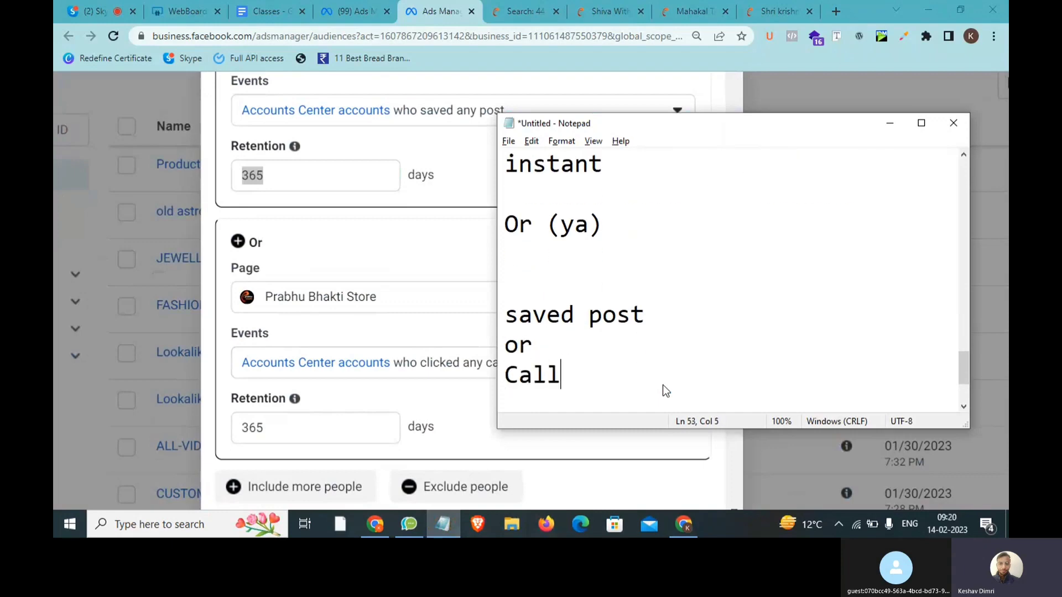
{"action": "key", "text": "BackSpace"}
{"action": "key", "text": "BackSpace"}
{"action": "type", "text": "TA"}
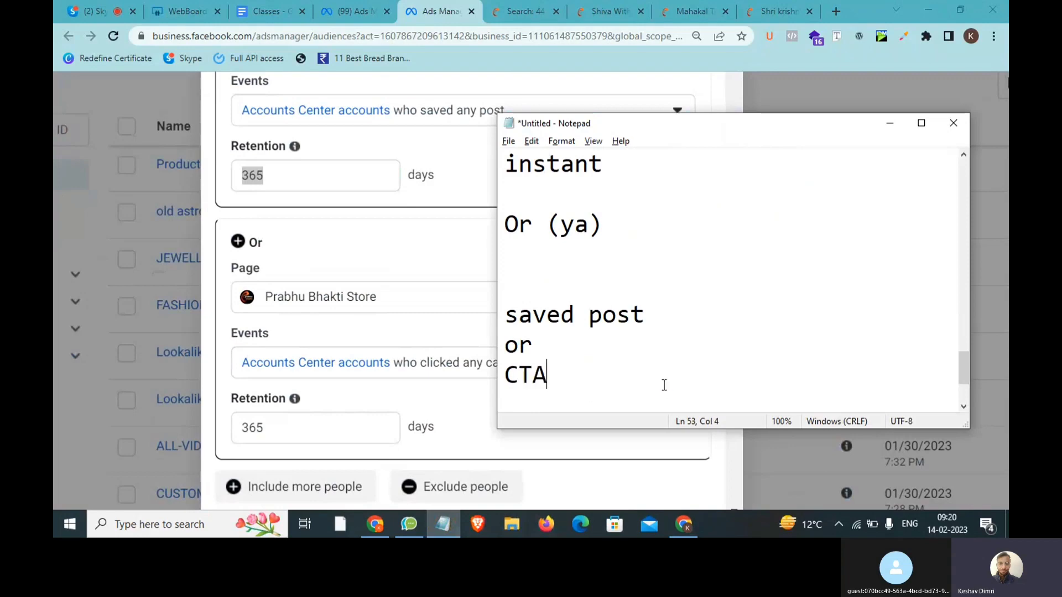
{"action": "type", "text": " Click"}
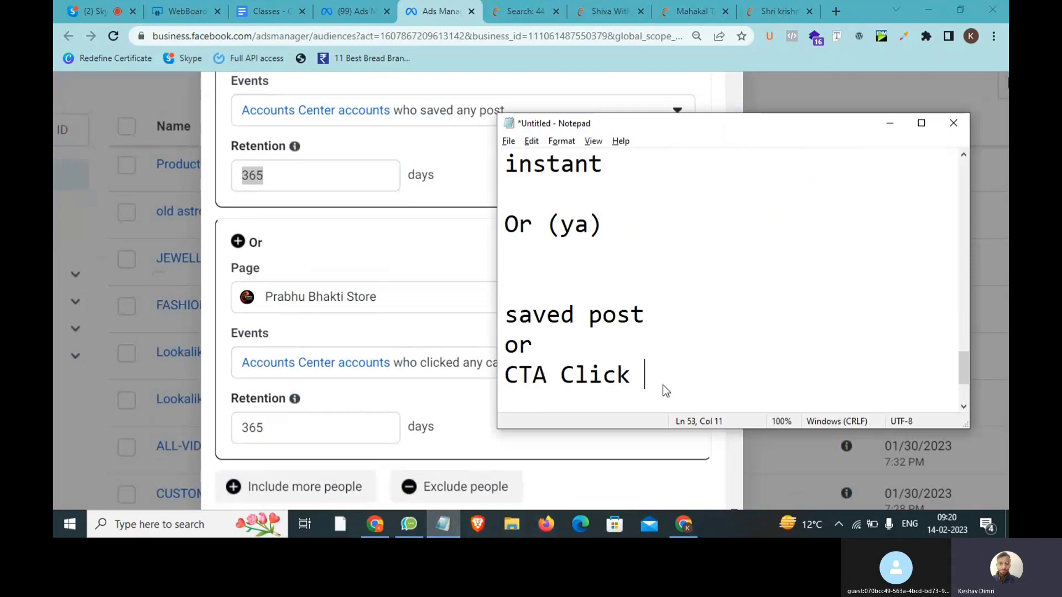
{"action": "left_click_drag", "start_coordinate": [663, 384], "coordinate": [508, 320]}
Return to Ads Manager and close the Facebook page custom audience without creating it.
{"action": "key", "text": "alt+Tab"}
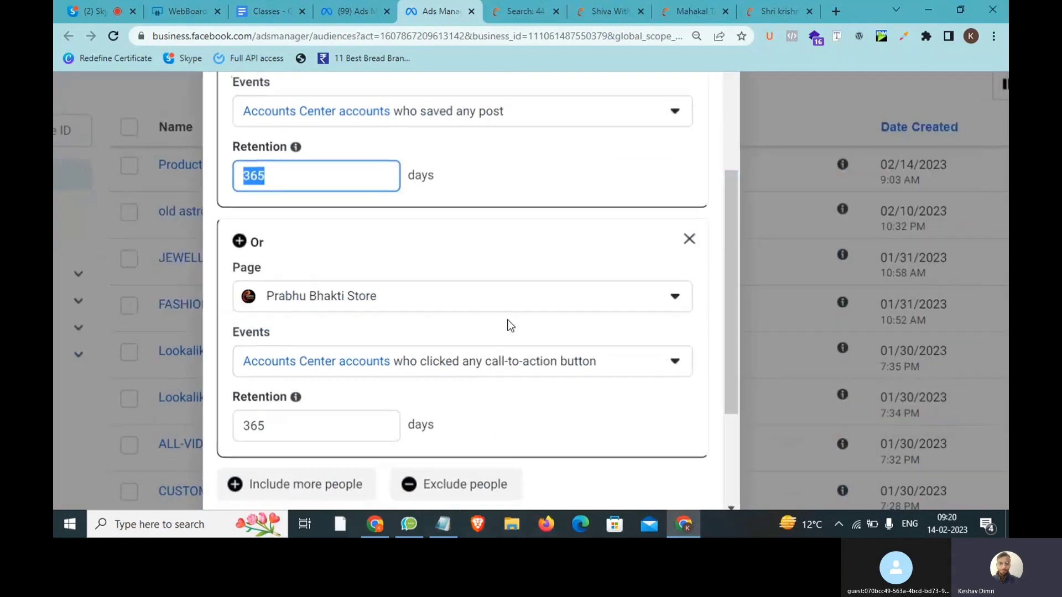
{"action": "scroll", "coordinate": [505, 381], "scroll_direction": "up", "scroll_amount": 3}
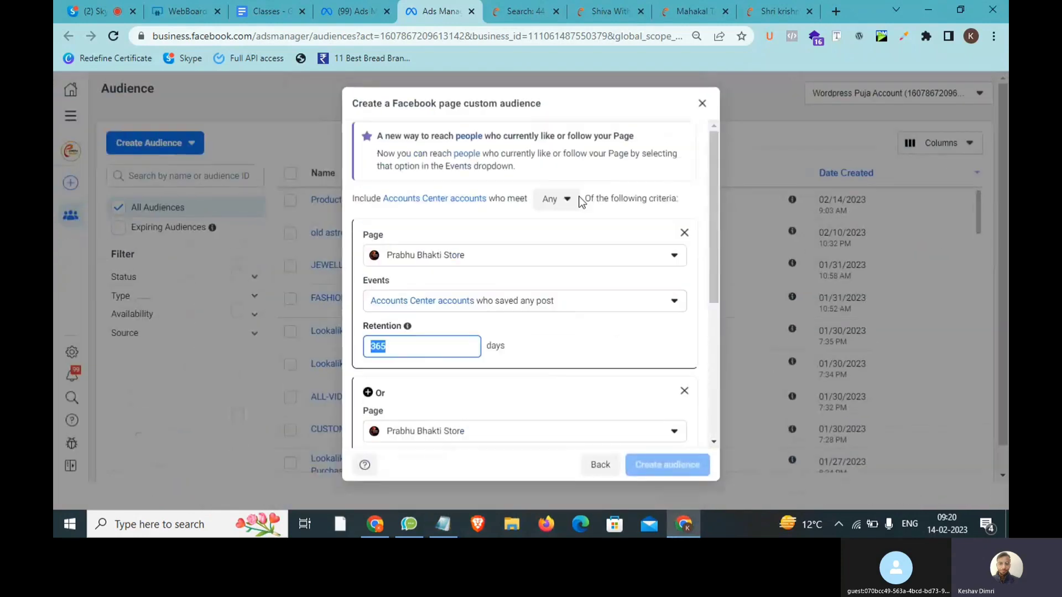
{"action": "left_click", "coordinate": [701, 103]}
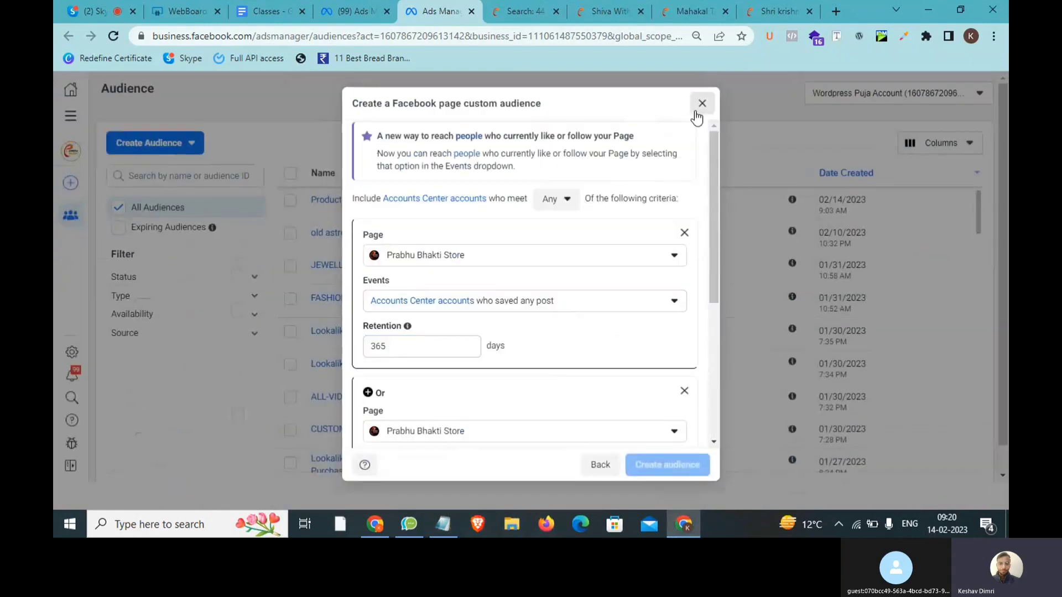
Open the setup of a new custom audience with Shopping as its source.
{"action": "left_click", "coordinate": [189, 146]}
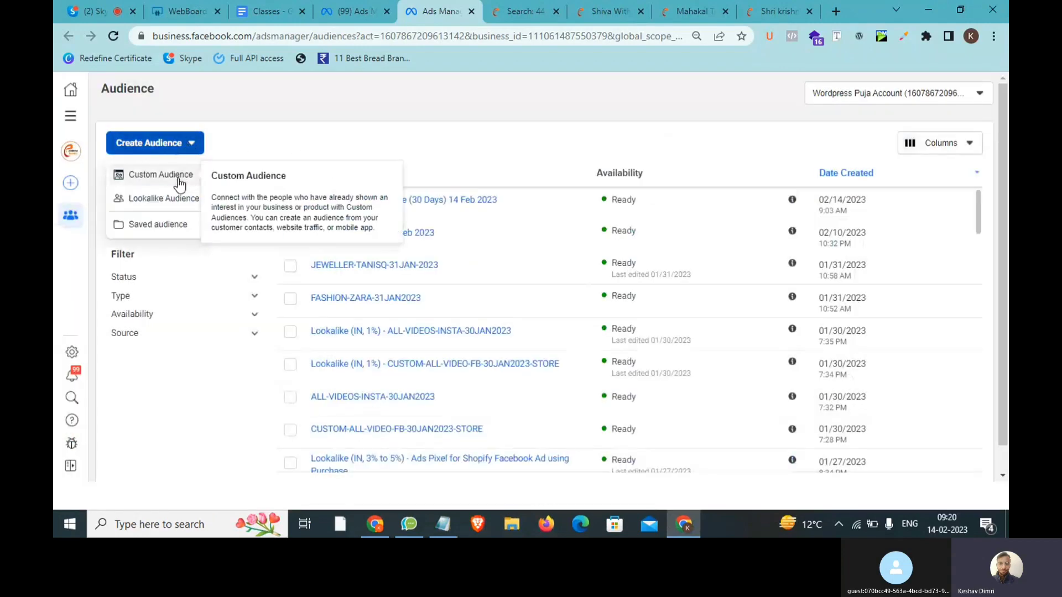
{"action": "left_click", "coordinate": [178, 183]}
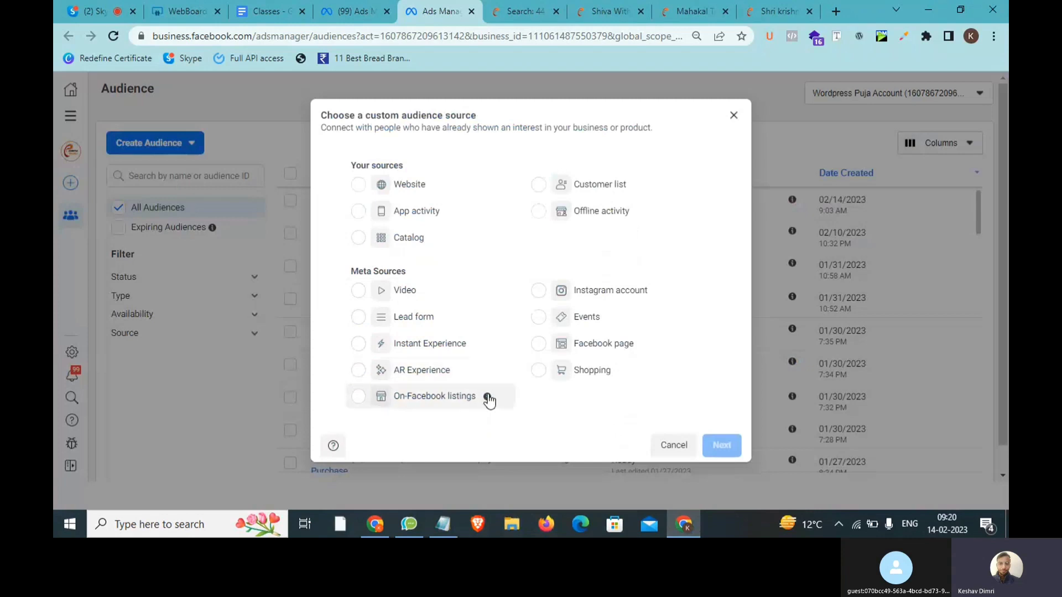
{"action": "mouse_move", "coordinate": [487, 397]}
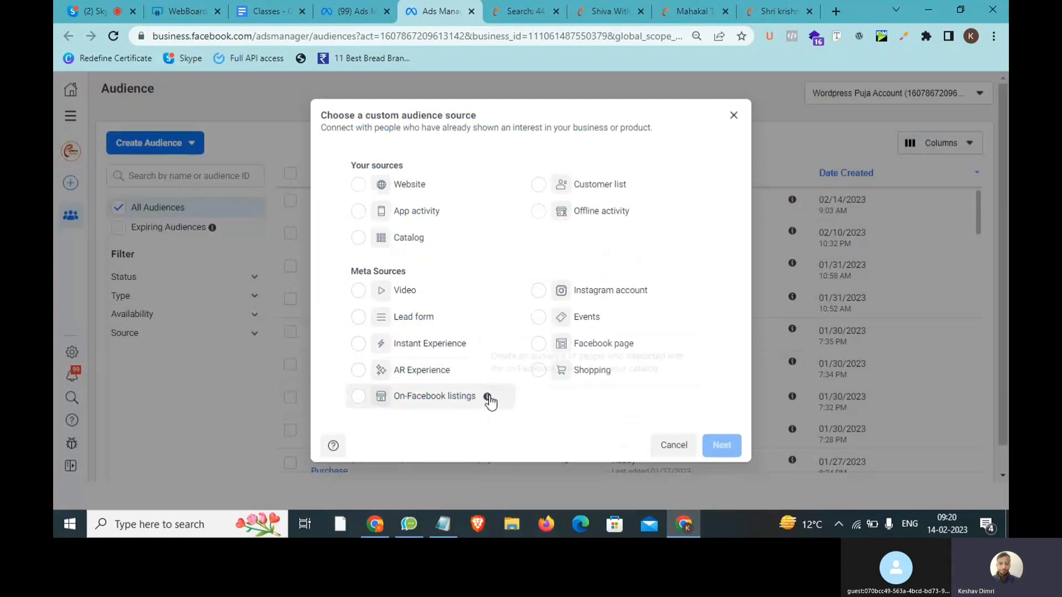
{"action": "left_click", "coordinate": [540, 376]}
{"action": "left_click", "coordinate": [722, 449]}
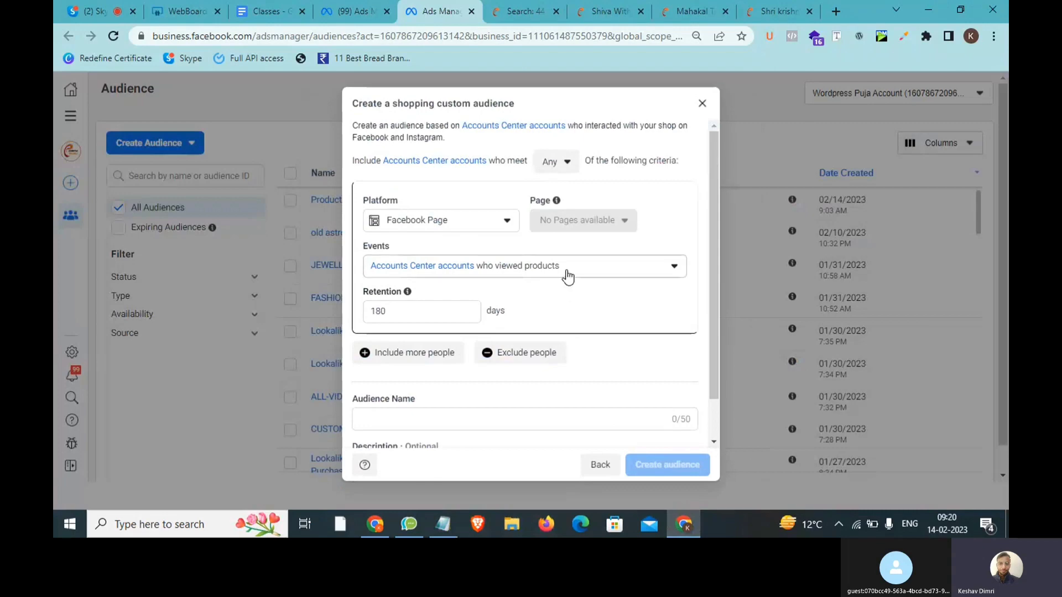
Review the event and platform options of the shopping custom audience, and close it without creating it.
{"action": "left_click", "coordinate": [568, 275]}
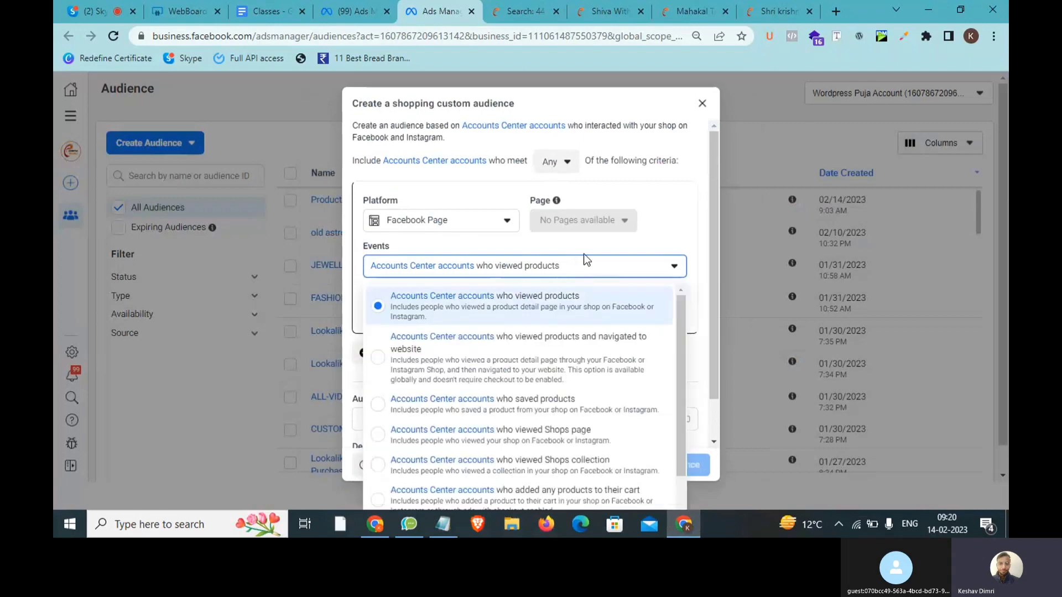
{"action": "left_click", "coordinate": [438, 223]}
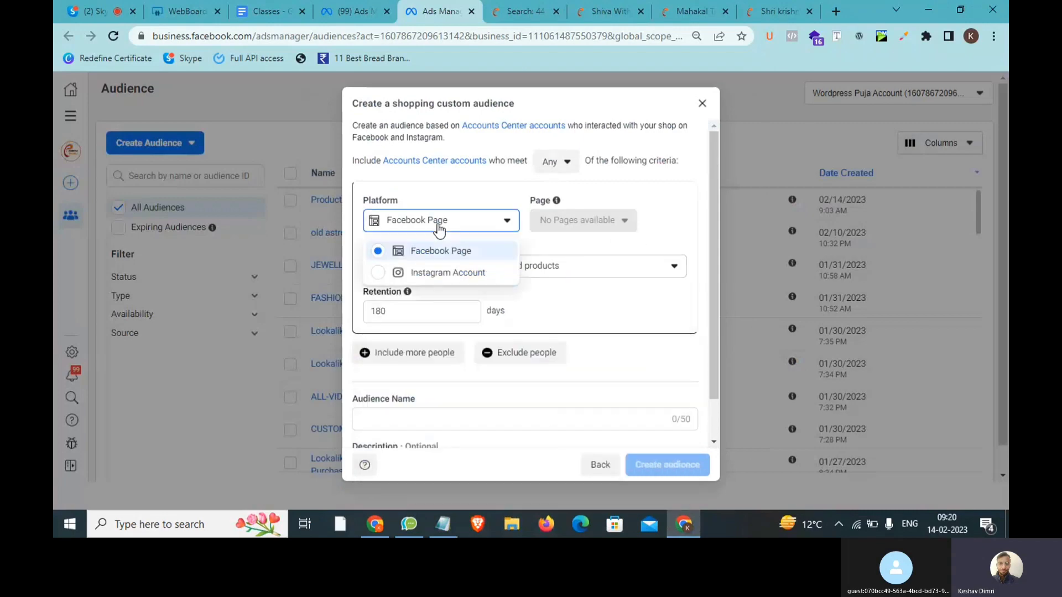
{"action": "left_click", "coordinate": [462, 194]}
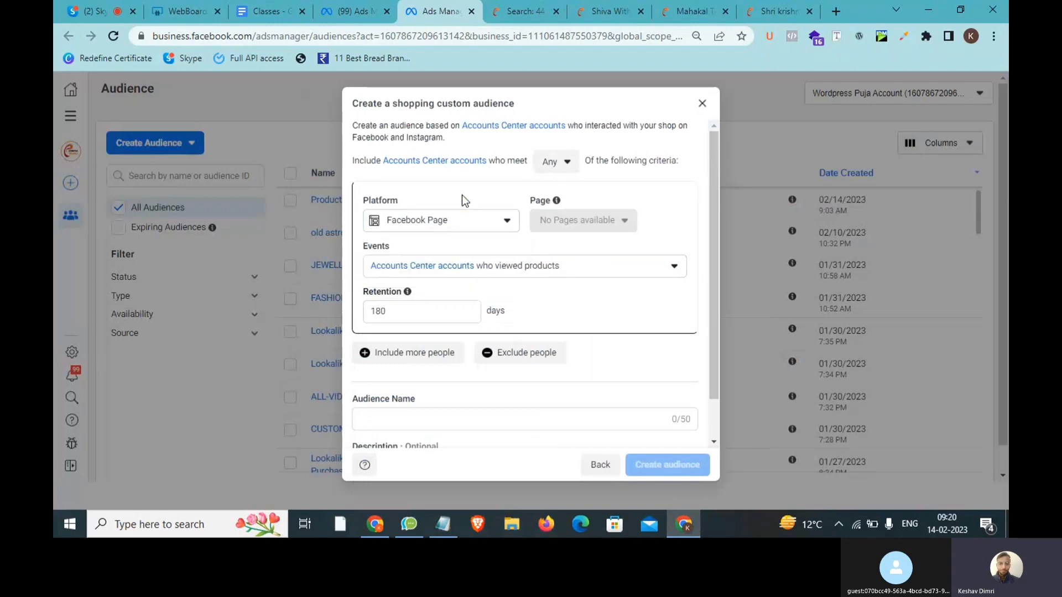
{"action": "left_click", "coordinate": [702, 104]}
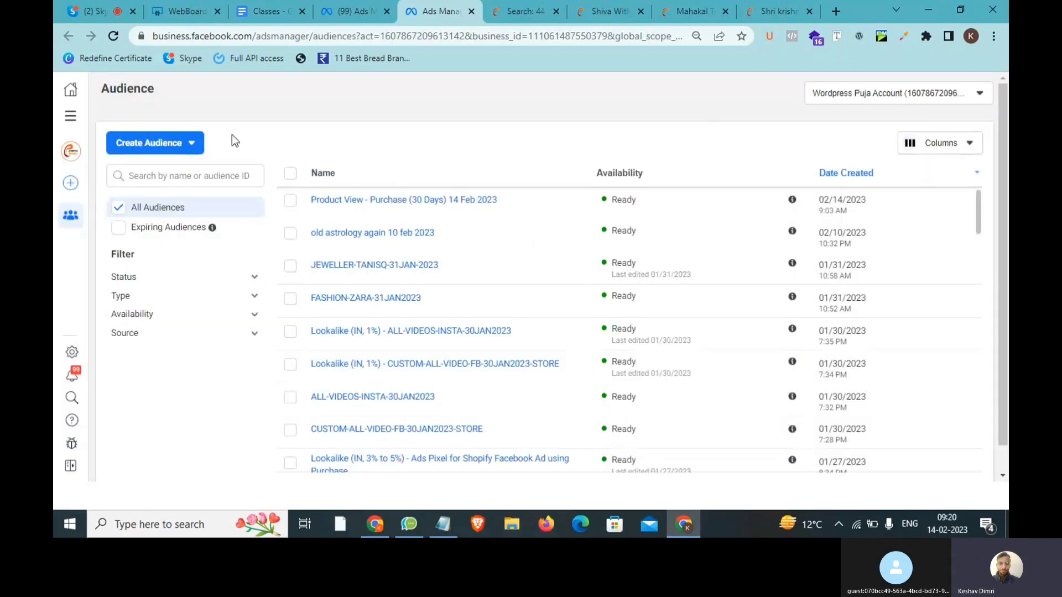
Start another custom audience to show the list of available sources.
{"action": "left_click", "coordinate": [188, 147]}
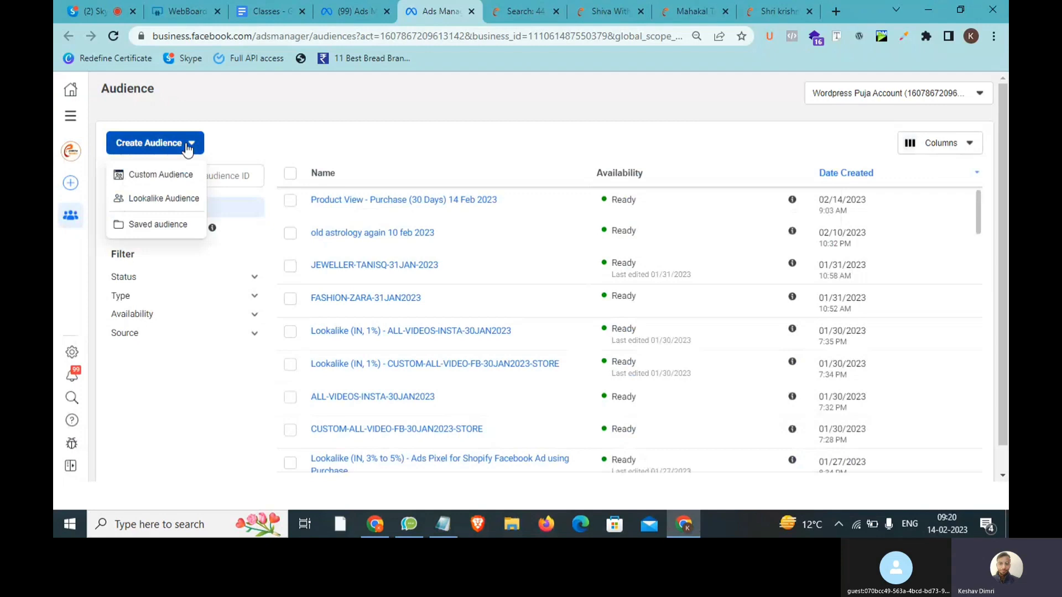
{"action": "left_click", "coordinate": [166, 176]}
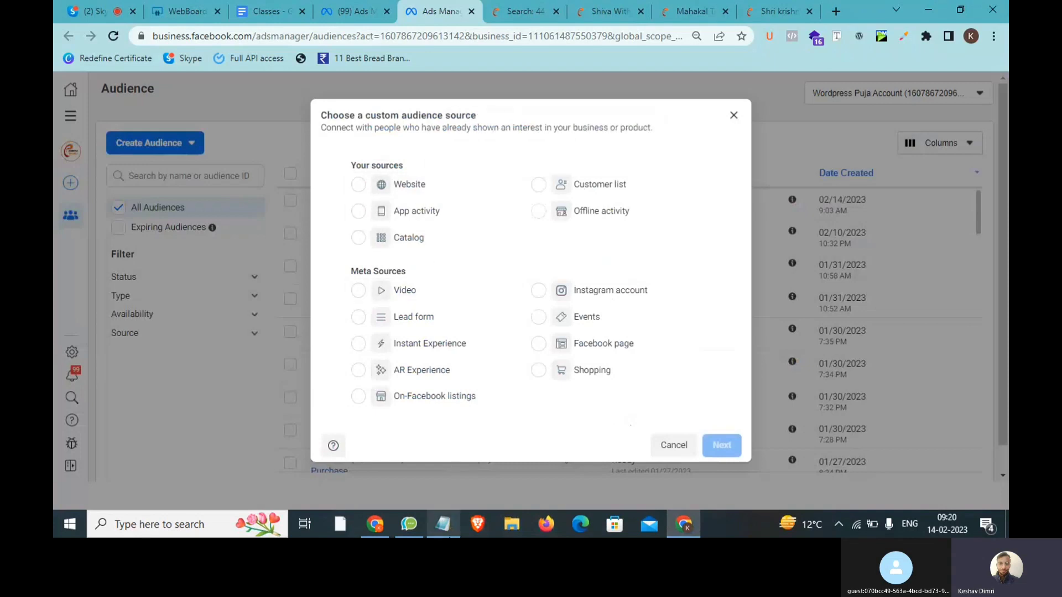
{"action": "left_click", "coordinate": [443, 523]}
{"action": "left_click", "coordinate": [687, 391]}
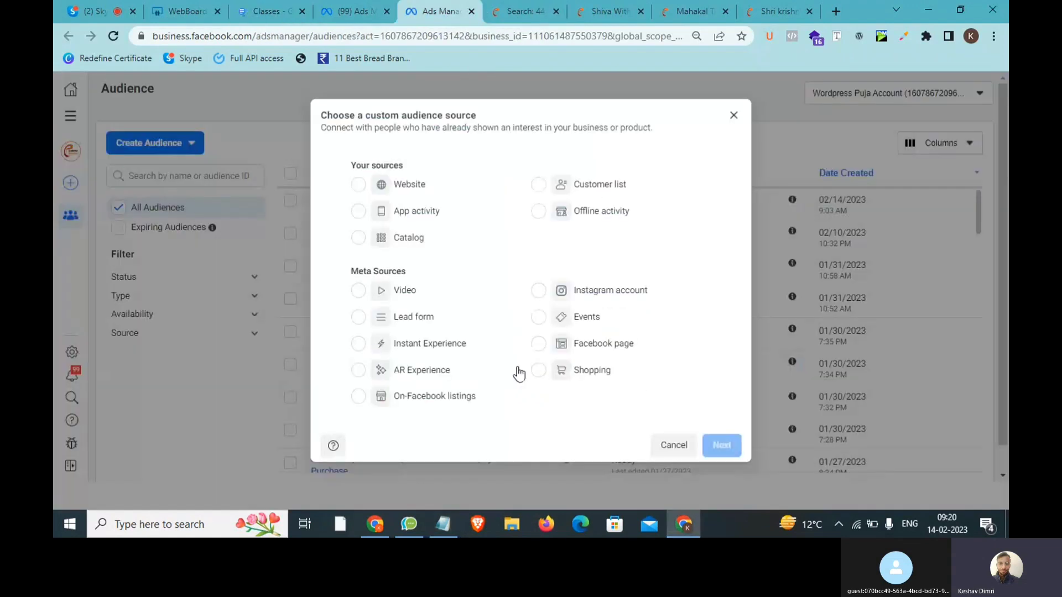
Switch to Notepad and add the line "Analysis >> Brain >> Audince" below the CTA Click note.
{"action": "left_click", "coordinate": [443, 524]}
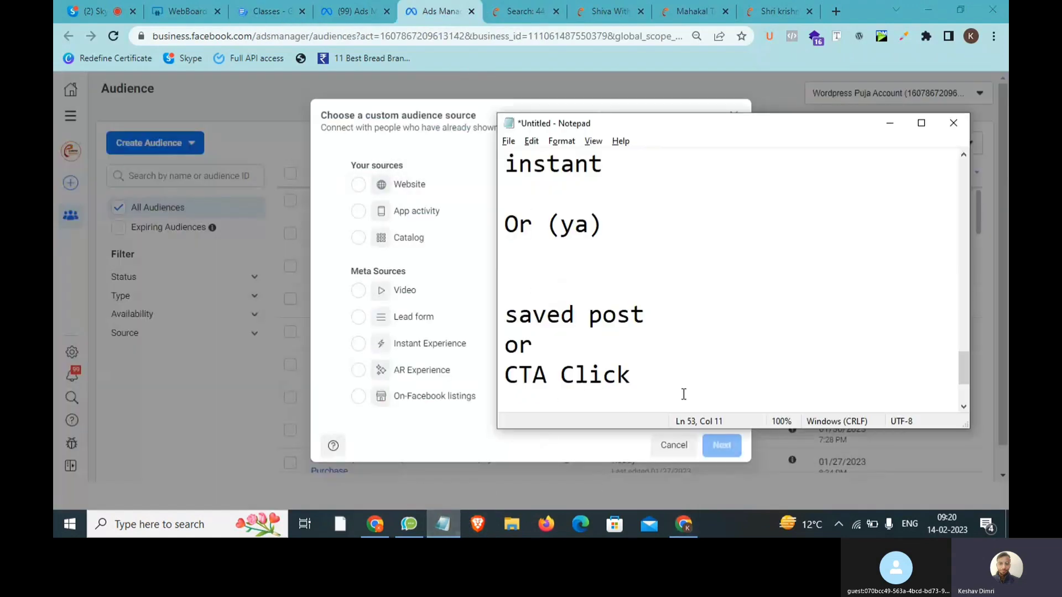
{"action": "key", "text": "Return"}
{"action": "key", "text": "Return"}
{"action": "key", "text": "Return"}
{"action": "type", "text": "ANA"}
{"action": "key", "text": "BackSpace"}
{"action": "key", "text": "BackSpace"}
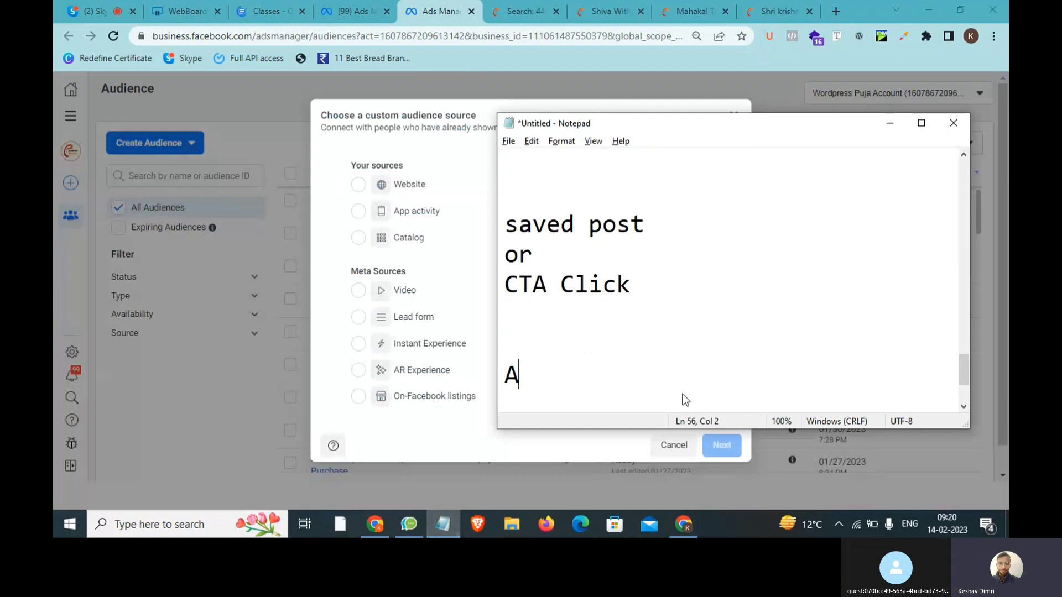
{"action": "type", "text": "nalyti"}
{"action": "key", "text": "BackSpace"}
{"action": "key", "text": "BackSpace"}
{"action": "type", "text": "sis "}
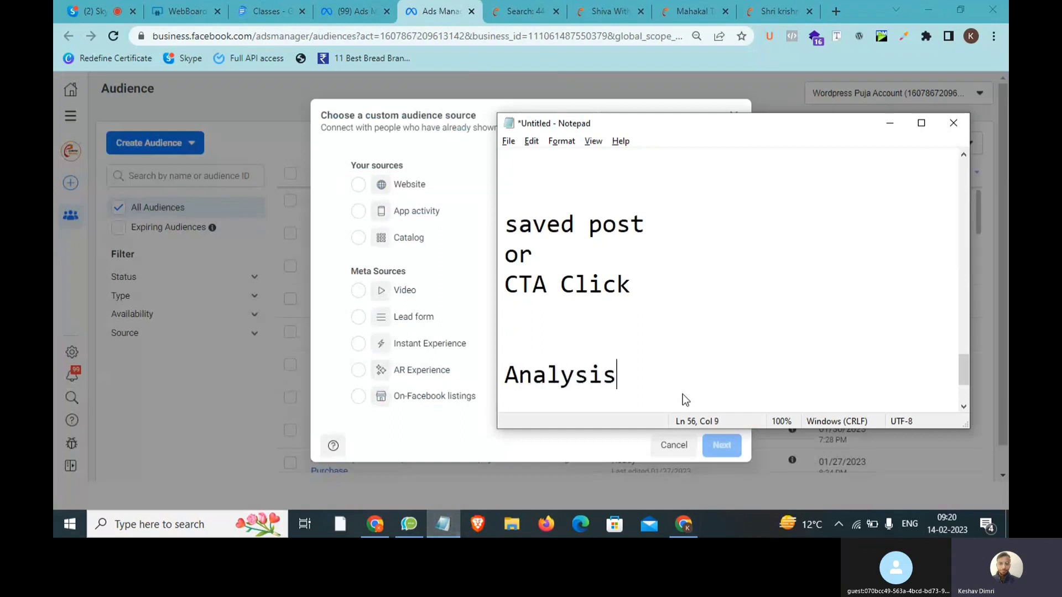
{"action": "type", "text": ">> Bri"}
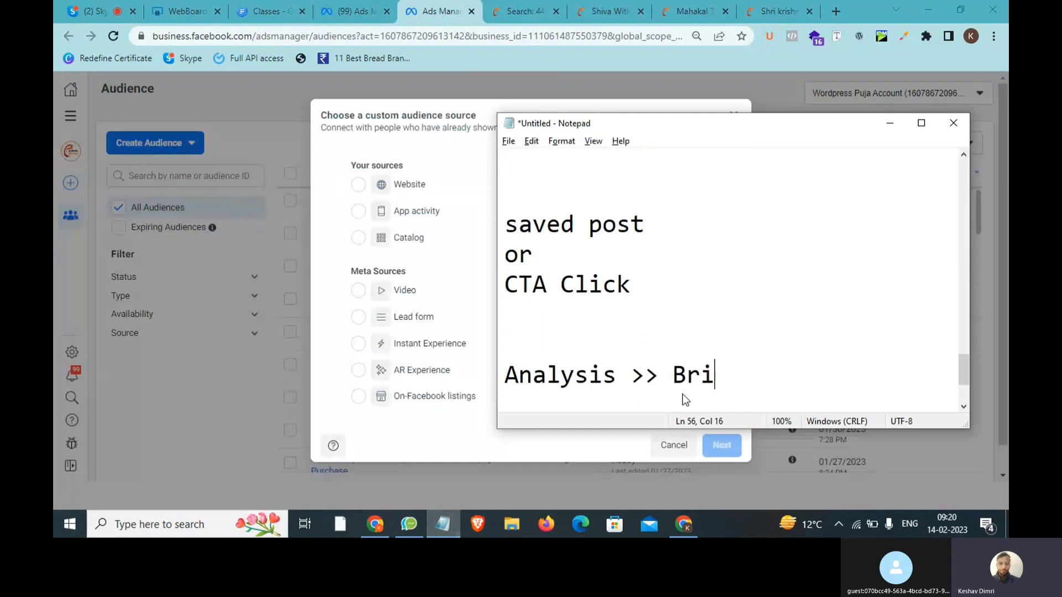
{"action": "type", "text": " Brai"}
{"action": "key", "text": "BackSpace"}
{"action": "type", "text": "ain >"}
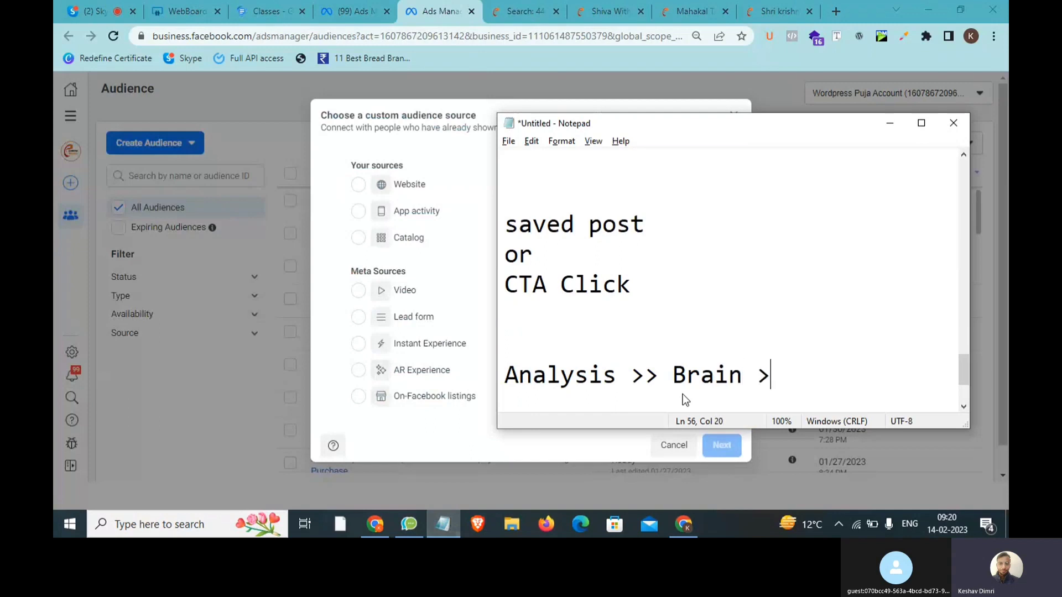
{"action": "type", "text": "> Audince"}
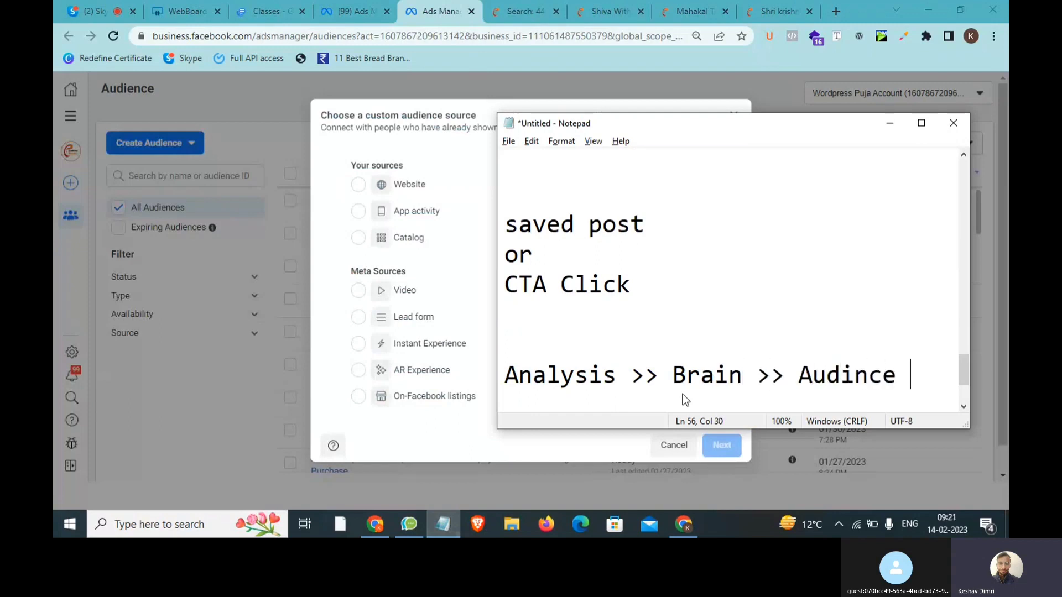
Return to Ads Manager, view the video custom audience setup without creating it, and look through the existing audiences.
{"action": "key", "text": "alt+Tab"}
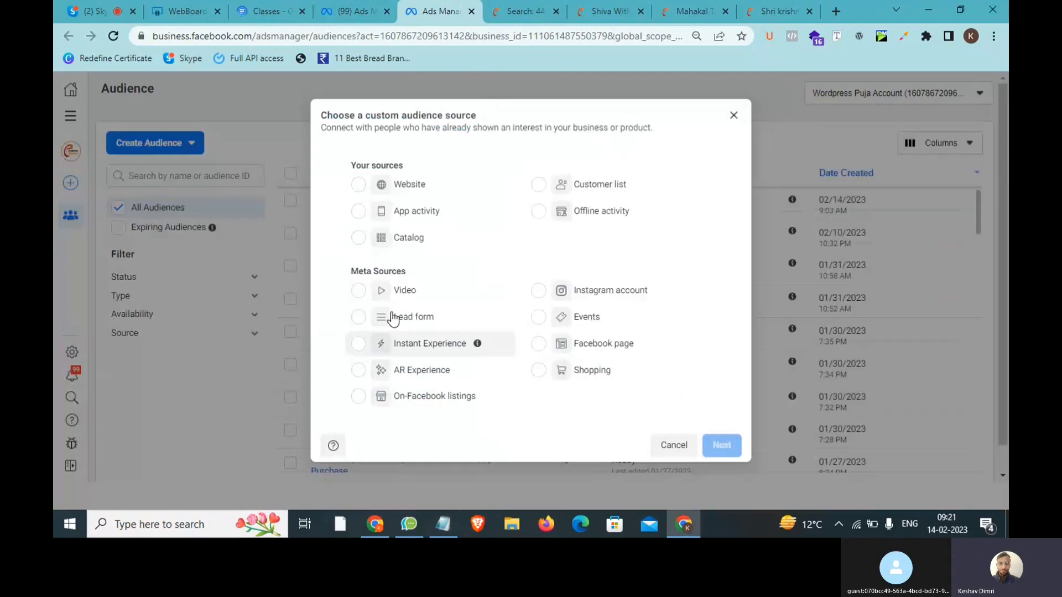
{"action": "left_click", "coordinate": [359, 292]}
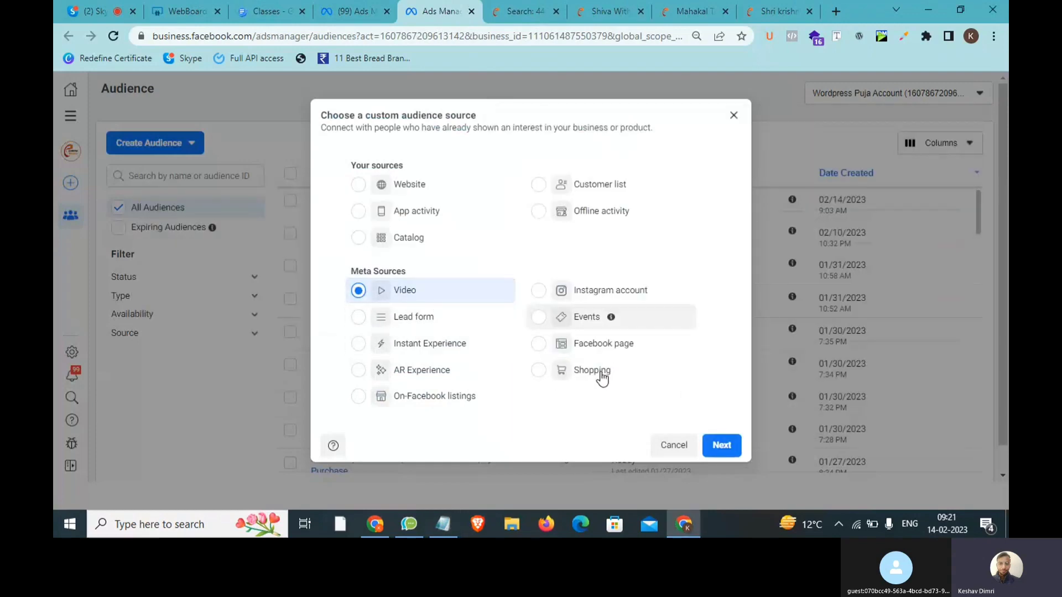
{"action": "left_click", "coordinate": [721, 445]}
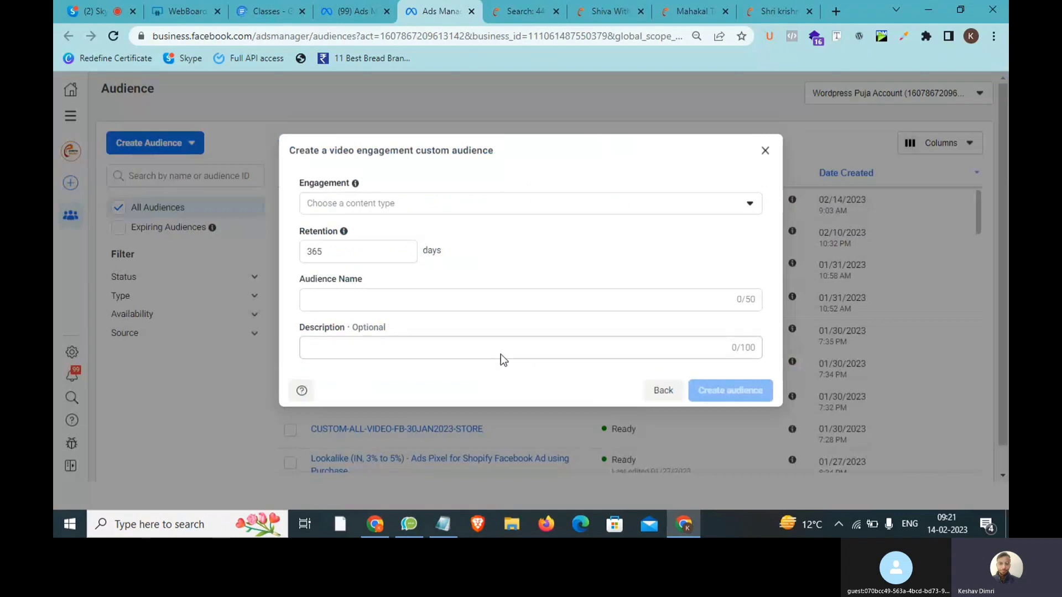
{"action": "left_click", "coordinate": [398, 299]}
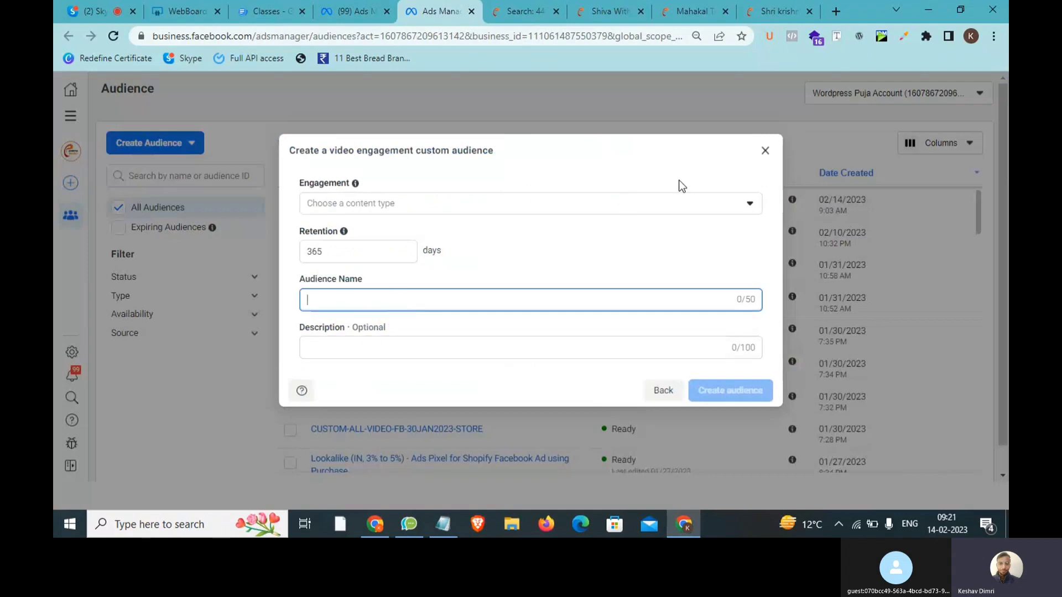
{"action": "left_click", "coordinate": [766, 151]}
{"action": "scroll", "coordinate": [341, 335], "scroll_direction": "down", "scroll_amount": 2}
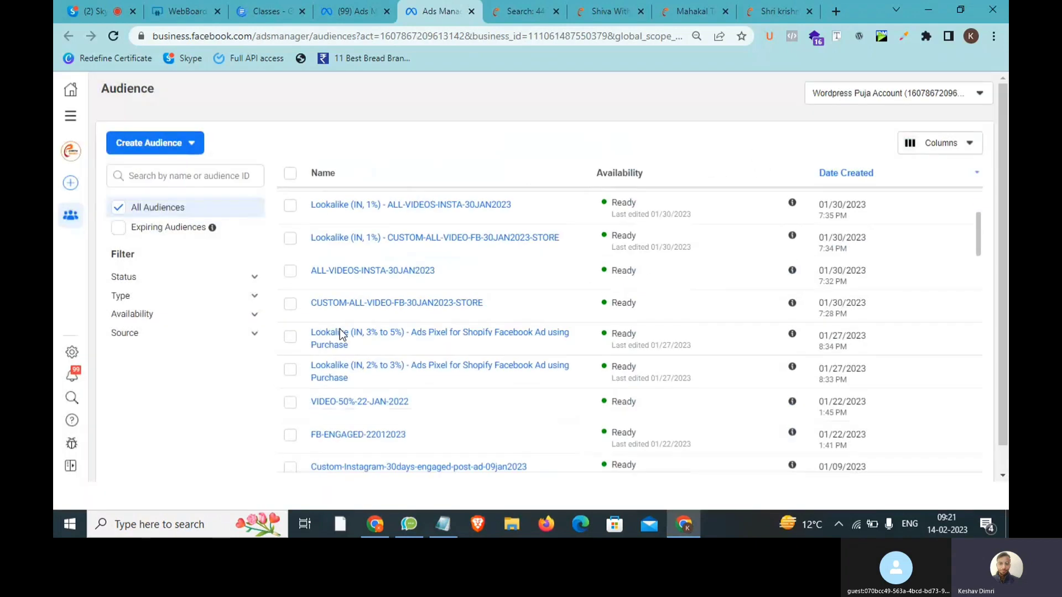
{"action": "scroll", "coordinate": [342, 334], "scroll_direction": "down", "scroll_amount": 2}
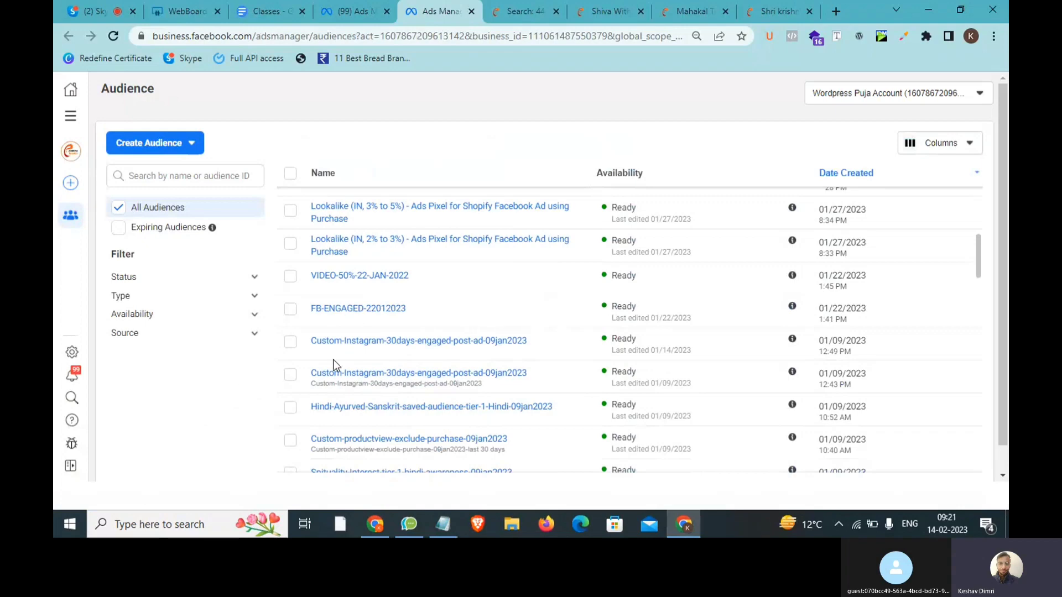
{"action": "scroll", "coordinate": [333, 359], "scroll_direction": "up", "scroll_amount": 5}
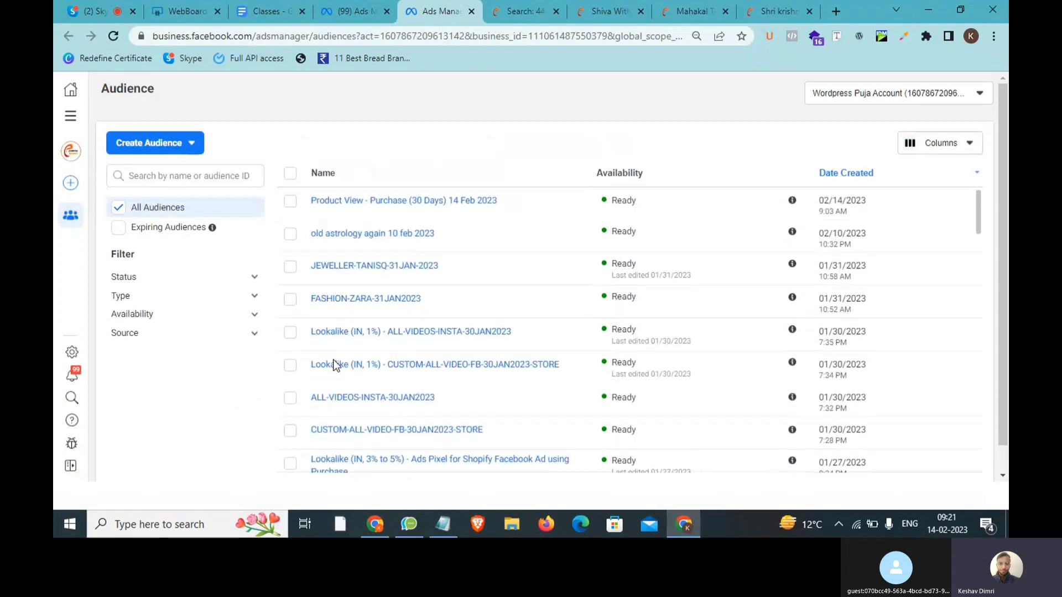
In Notepad, highlight the "Analysis >> Brain >> Audince" line and add the note "Ecommerce Audince" a few lines below it.
{"action": "left_click", "coordinate": [443, 524]}
{"action": "left_click_drag", "start_coordinate": [911, 376], "coordinate": [508, 376]}
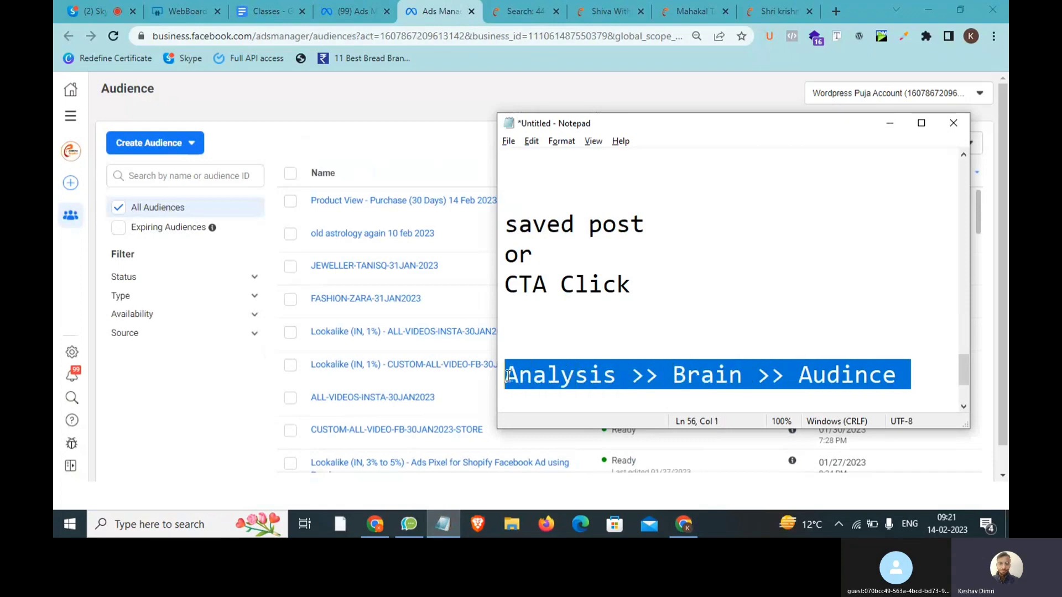
{"action": "left_click", "coordinate": [931, 374]}
{"action": "key", "text": "Return"}
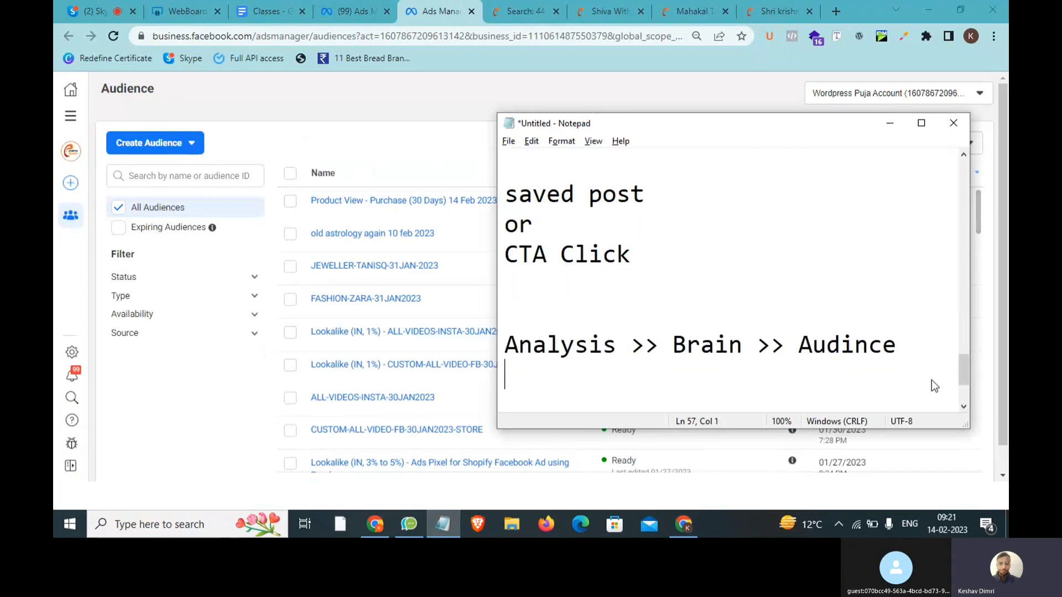
{"action": "key", "text": "Return"}
{"action": "key", "text": "Return"}
{"action": "key", "text": "Return"}
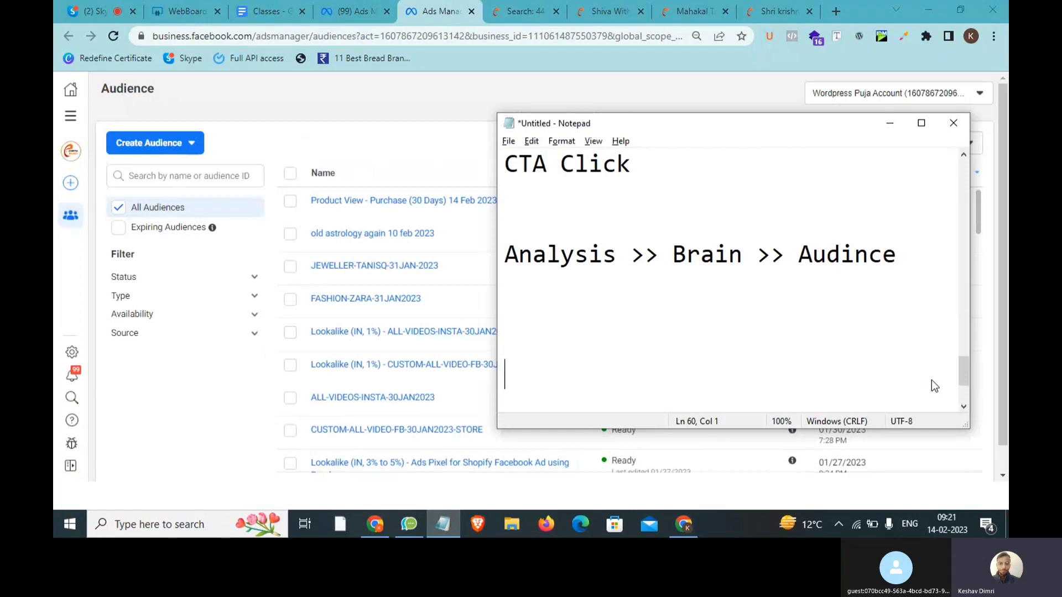
{"action": "type", "text": "Ecommerce"}
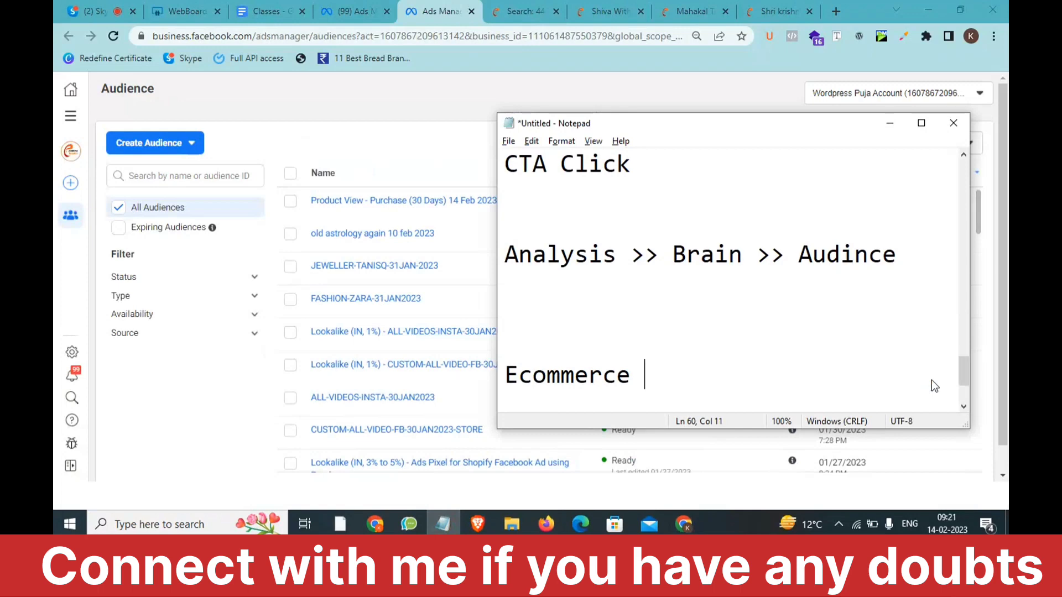
{"action": "type", "text": "Audince"}
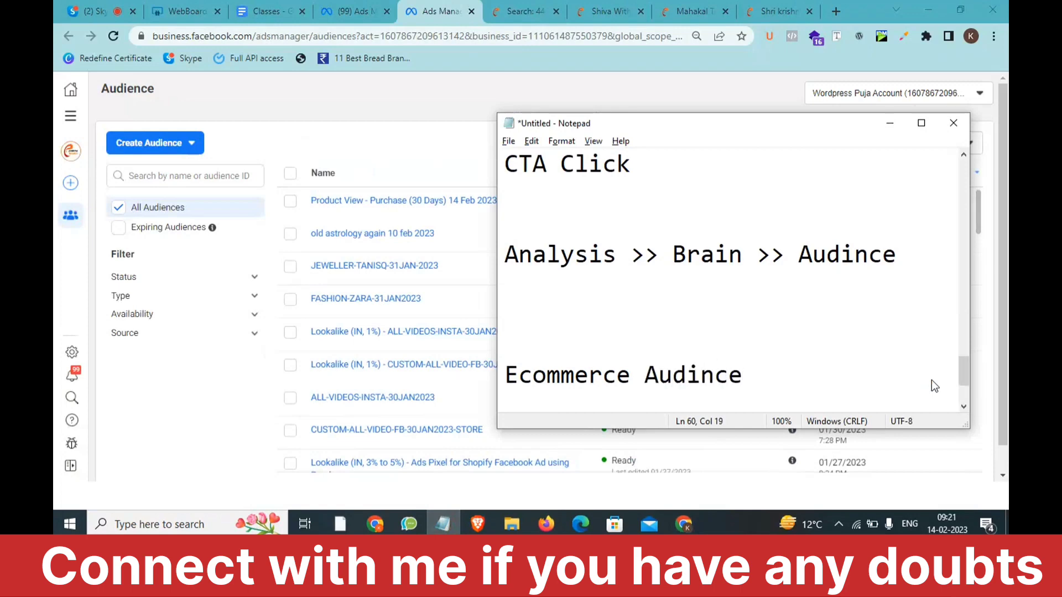
Add the note "Lead Generation" below "Ecommerce Audince" and highlight both notes.
{"action": "key", "text": "Return"}
{"action": "key", "text": "Return"}
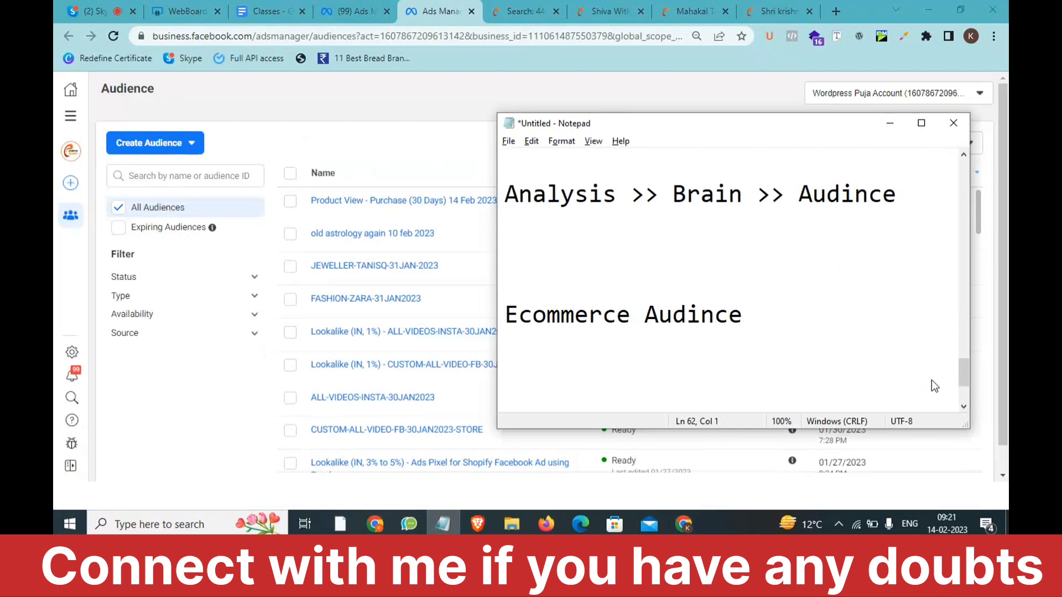
{"action": "type", "text": "Lead Generation"}
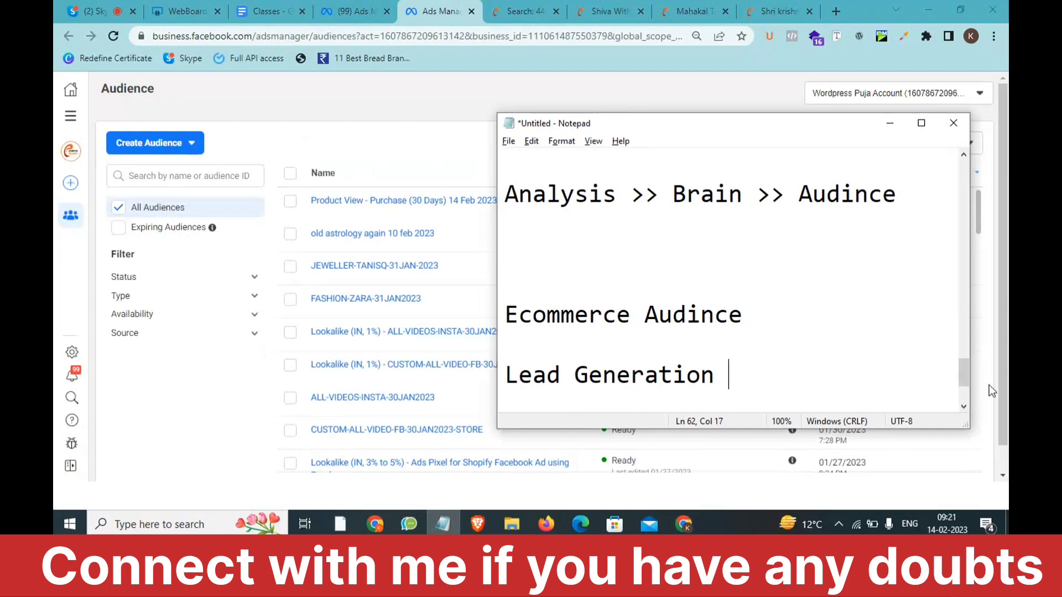
{"action": "left_click_drag", "start_coordinate": [854, 386], "coordinate": [501, 307]}
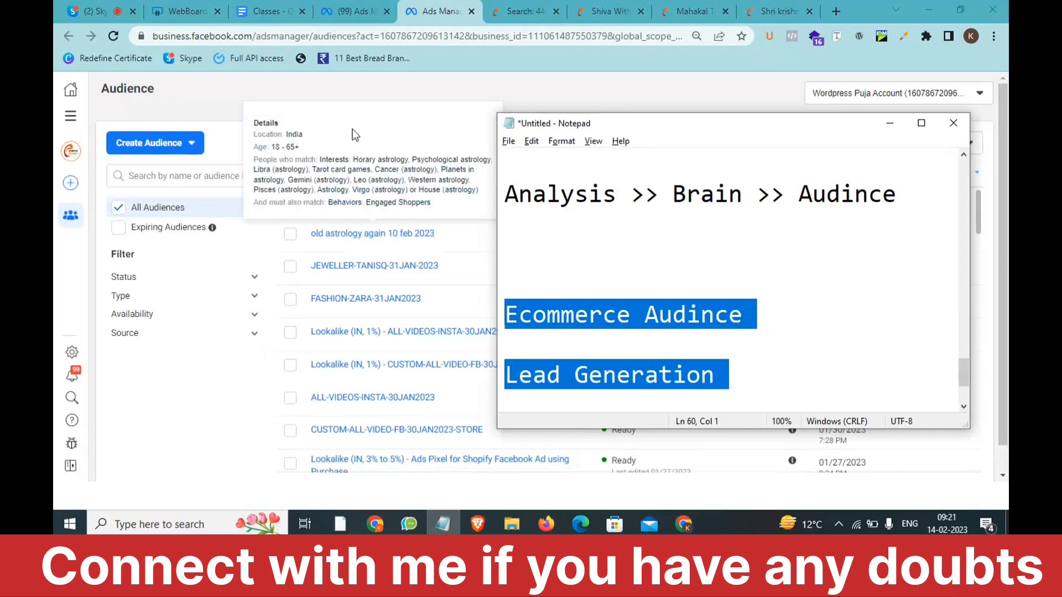
Switch to Ads Manager and start a new custom audience to show its list of sources.
{"action": "left_click", "coordinate": [335, 97]}
{"action": "left_click", "coordinate": [158, 142]}
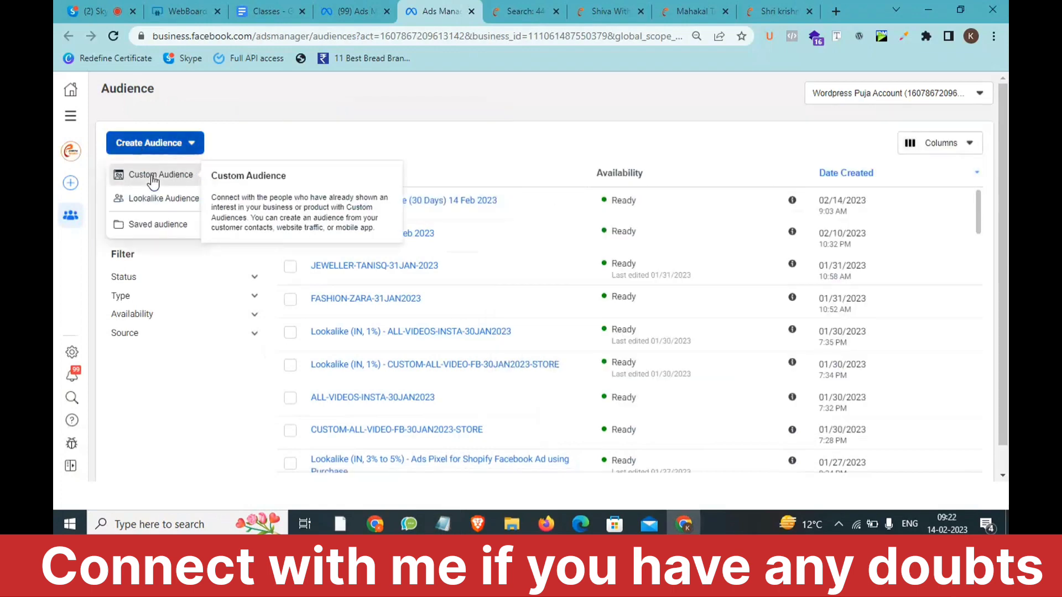
{"action": "left_click", "coordinate": [153, 176]}
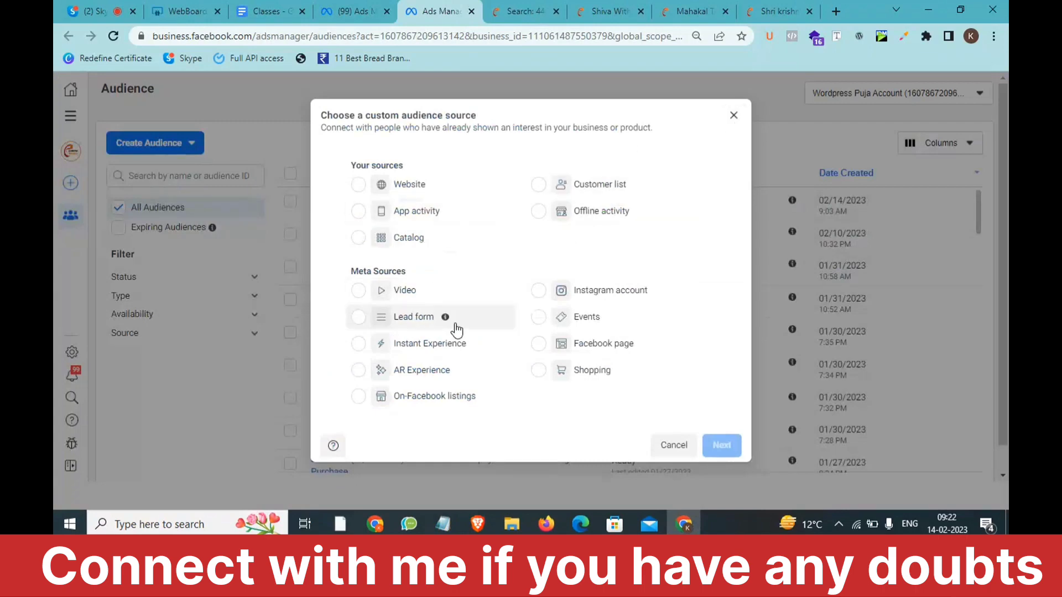
Highlight the Ecommerce and Lead Generation notes in Notepad again, and return to Ads Manager to view the Instant Experience source's description.
{"action": "left_click", "coordinate": [442, 523]}
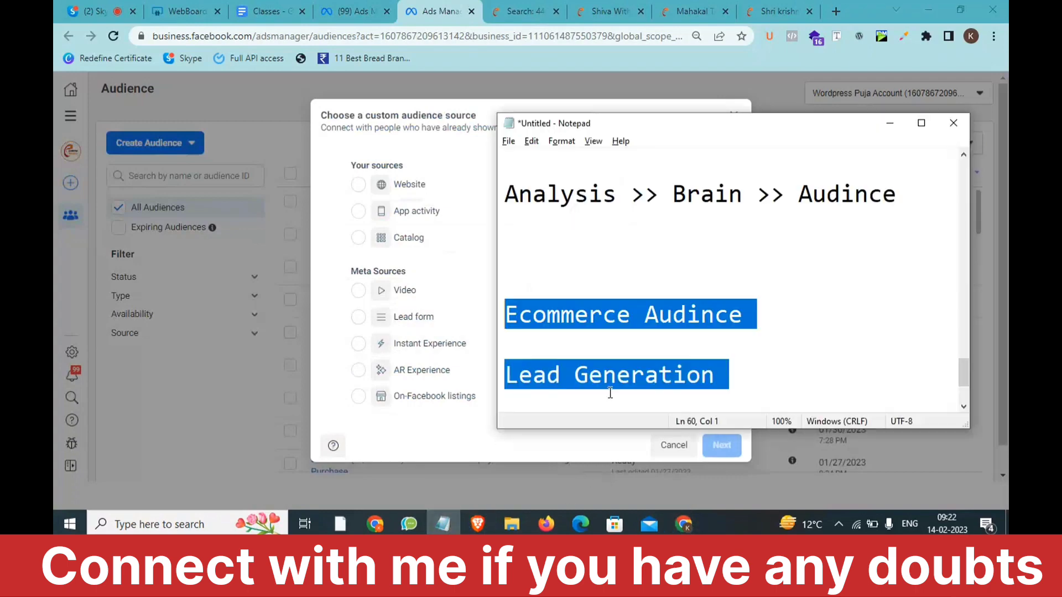
{"action": "left_click", "coordinate": [728, 376]}
{"action": "left_click_drag", "start_coordinate": [728, 376], "coordinate": [510, 308]}
{"action": "key", "text": "alt+Tab"}
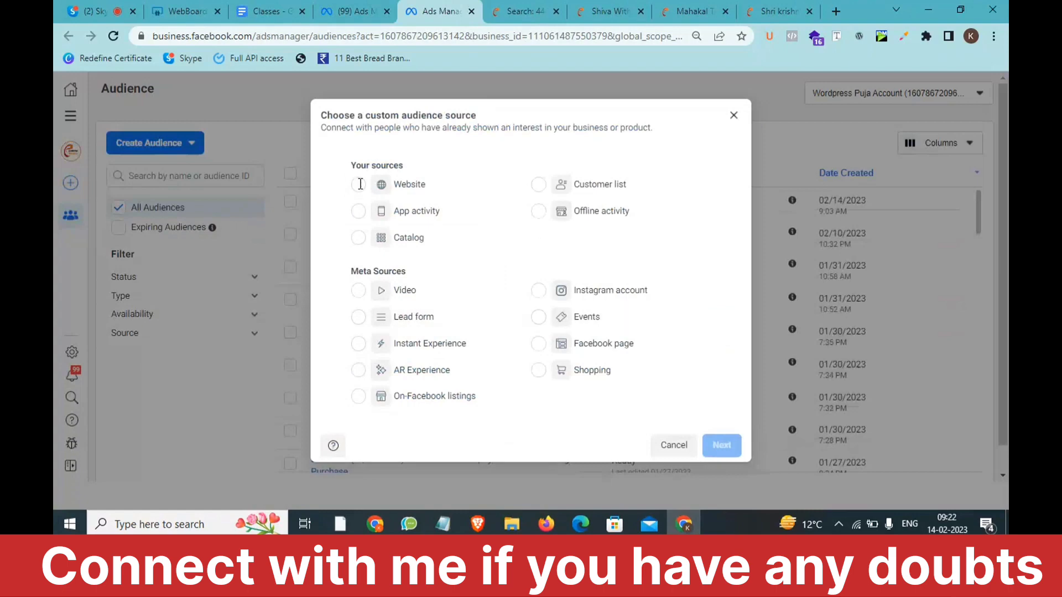
{"action": "mouse_move", "coordinate": [478, 351]}
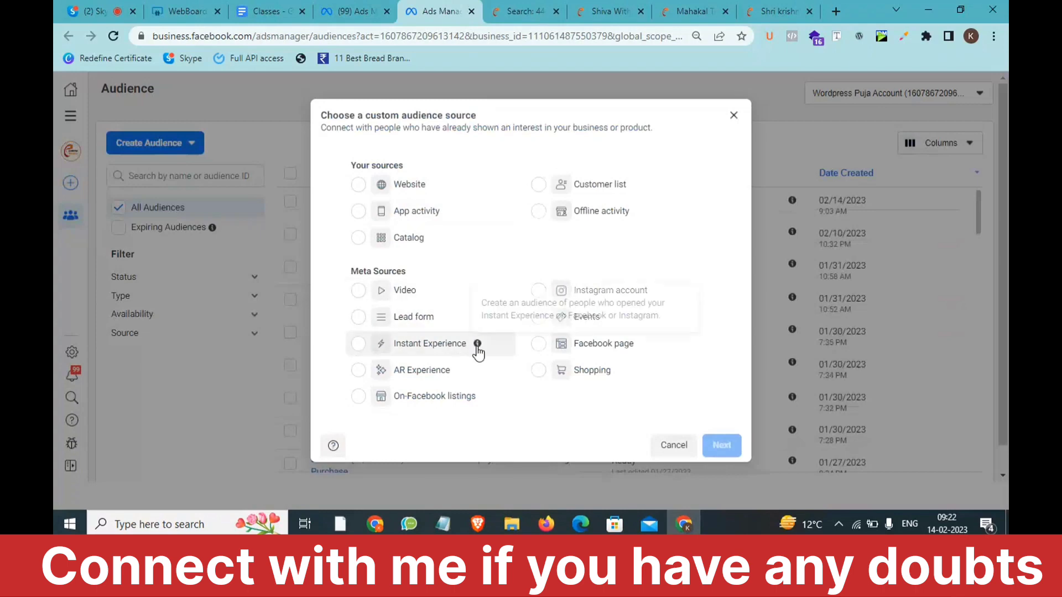